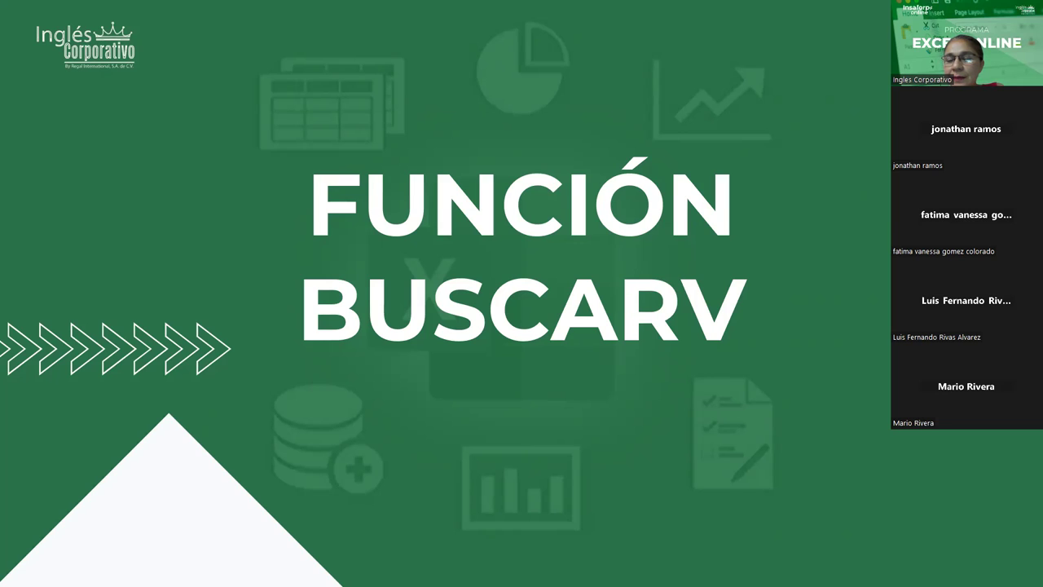
# - Advance from the FUNCIÓN BUSCARV title slide to the slide on when to use BUSCARV
pyautogui.moveTo(1027, 429); pyautogui.dragTo(1027, 98)
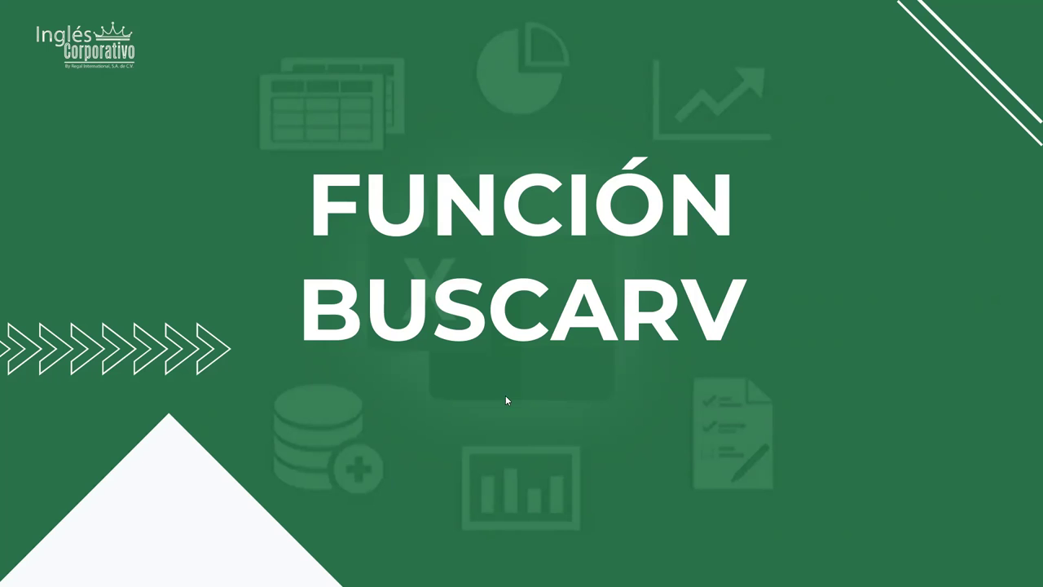
pyautogui.click(525, 330)
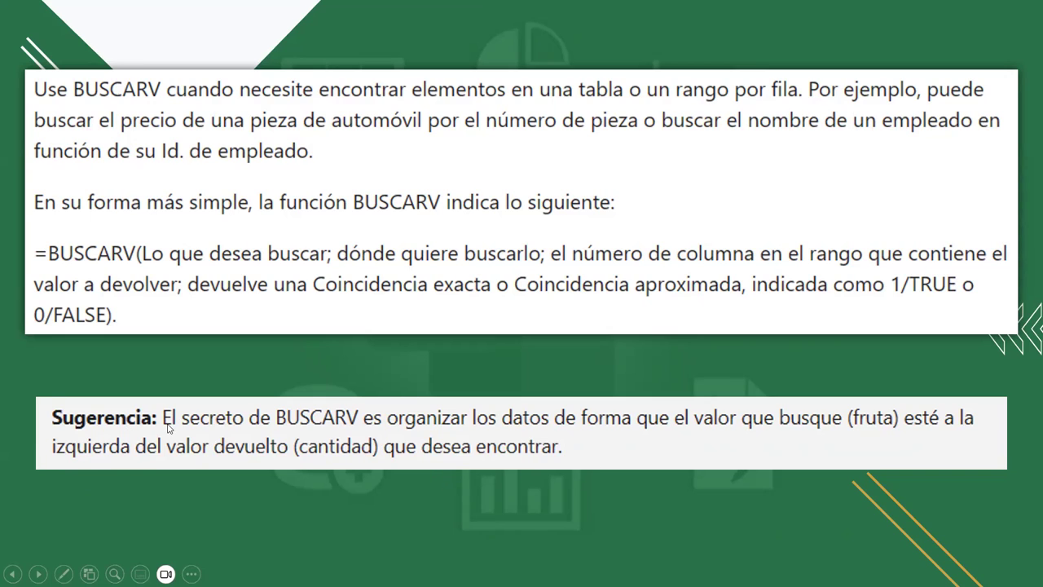
# - Advance to the BUSCARV Sintaxis slide with its three example formulas
pyautogui.click(433, 372)
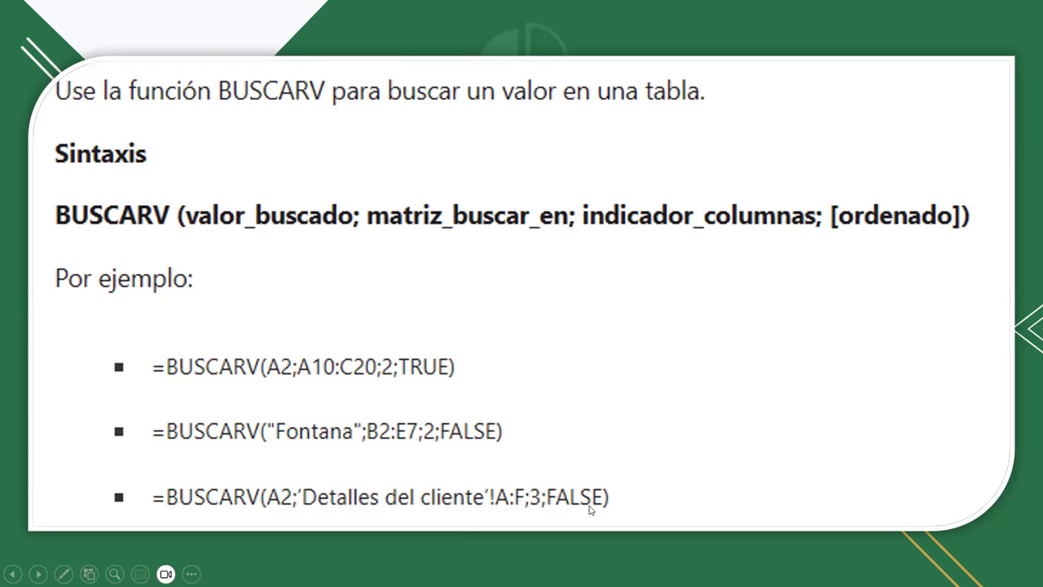
# - Advance through the Primeros pasos slide to the EJEMPLOS slide
pyautogui.click(645, 456)
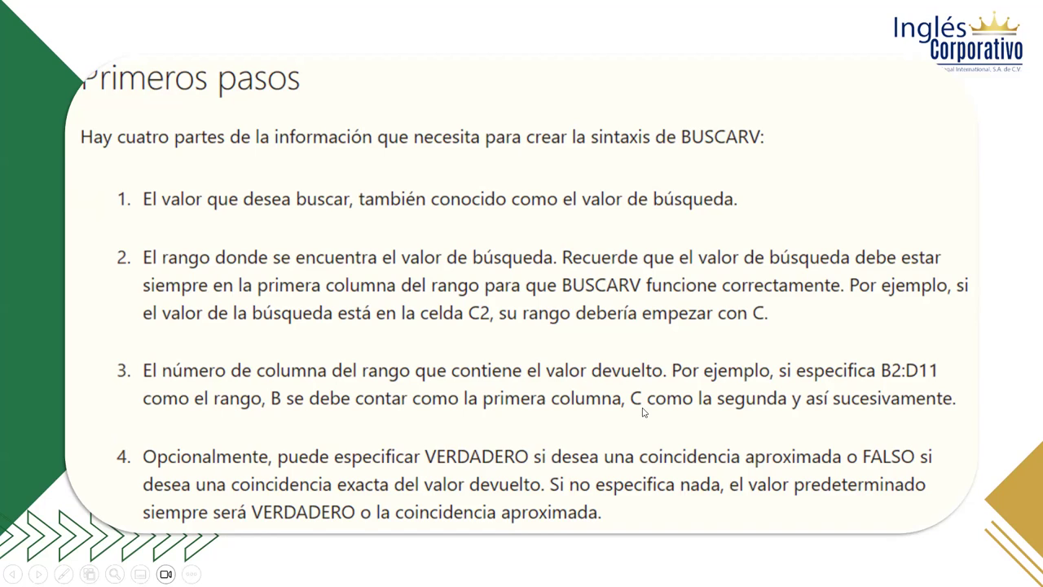
pyautogui.click(653, 355)
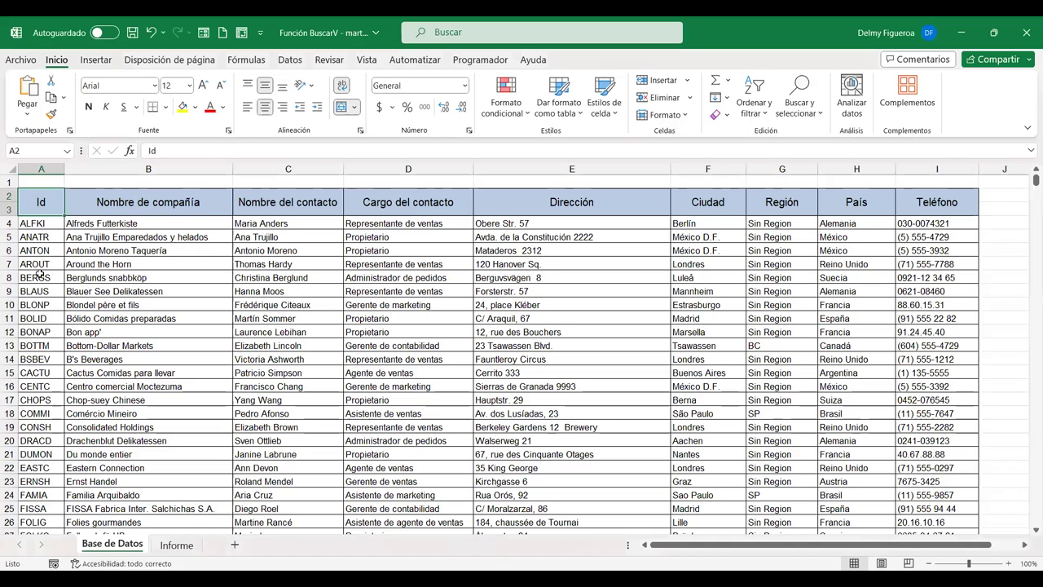
pyautogui.click(48, 223)
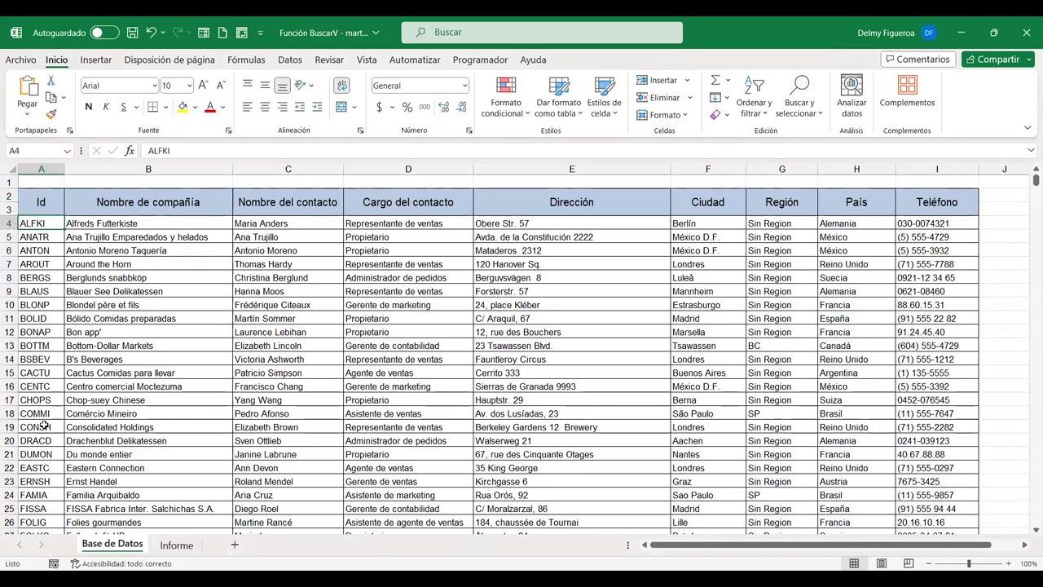
pyautogui.scroll(-3, 36, 374)
pyautogui.scroll(-2, 35, 374)
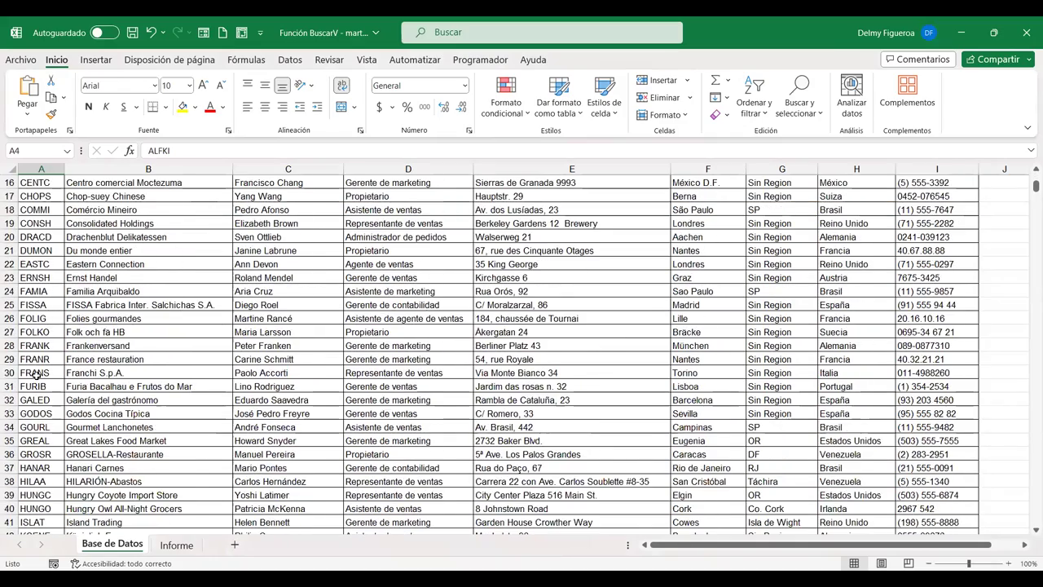
pyautogui.scroll(-2, 36, 375)
pyautogui.scroll(-4, 36, 374)
pyautogui.scroll(-4, 36, 379)
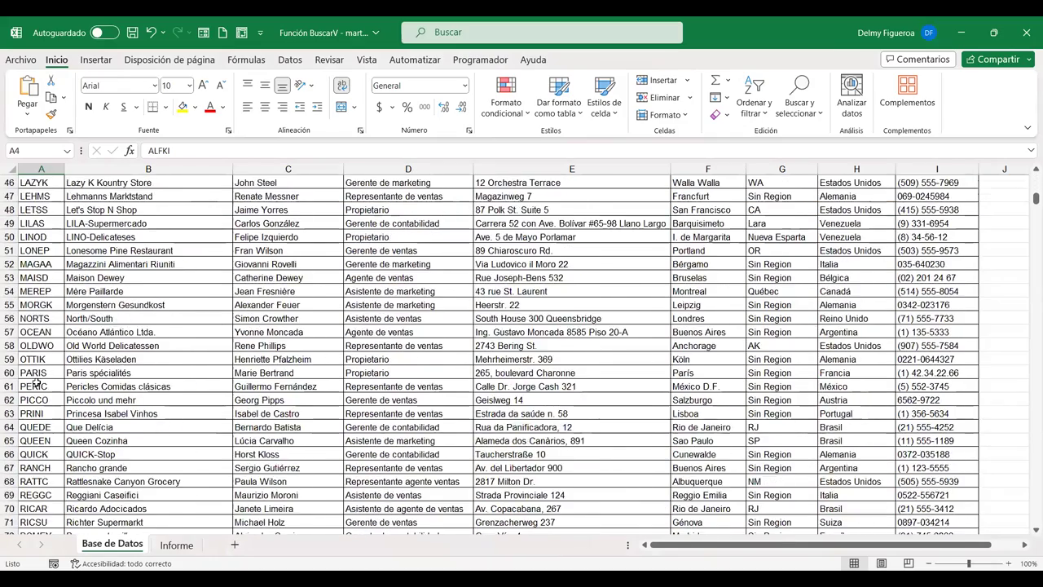
pyautogui.scroll(-1, 36, 383)
pyautogui.click(36, 386)
pyautogui.scroll(-5, 37, 388)
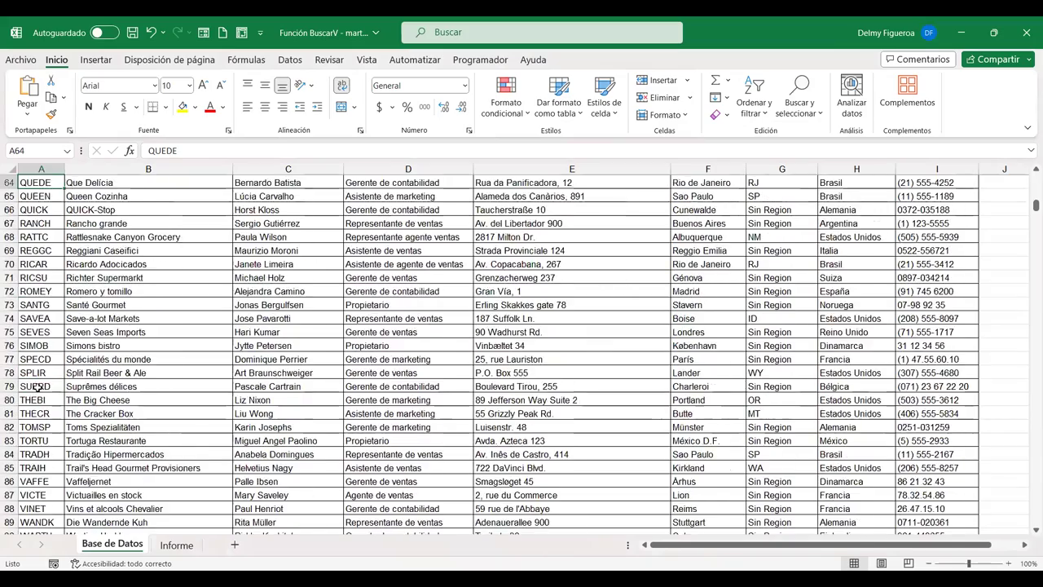
pyautogui.scroll(-2, 38, 388)
pyautogui.scroll(-3, 37, 388)
pyautogui.scroll(7, 38, 388)
pyautogui.scroll(14, 37, 388)
pyautogui.scroll(5, 37, 388)
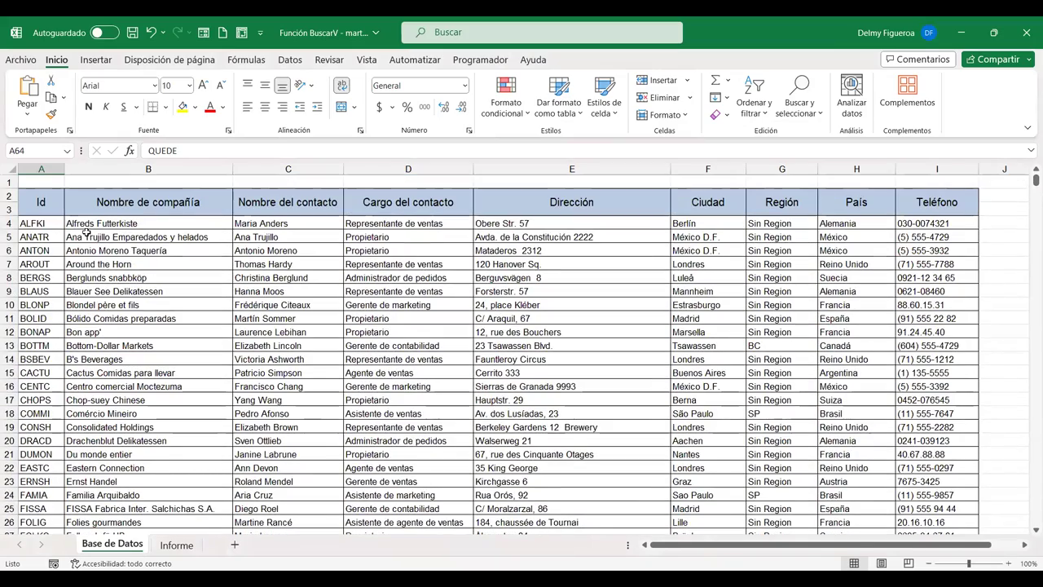
pyautogui.click(42, 220)
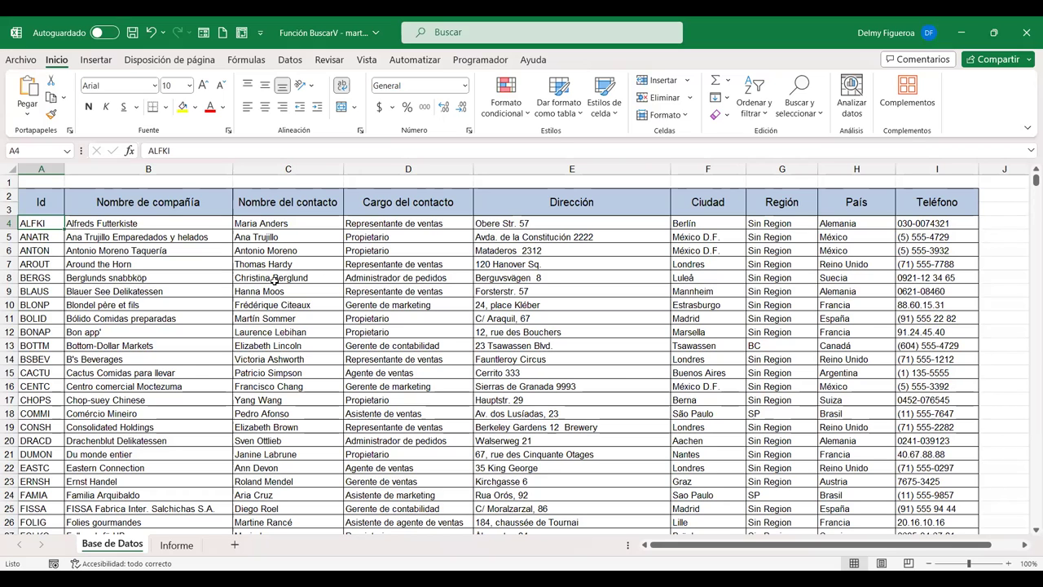
pyautogui.click(204, 225)
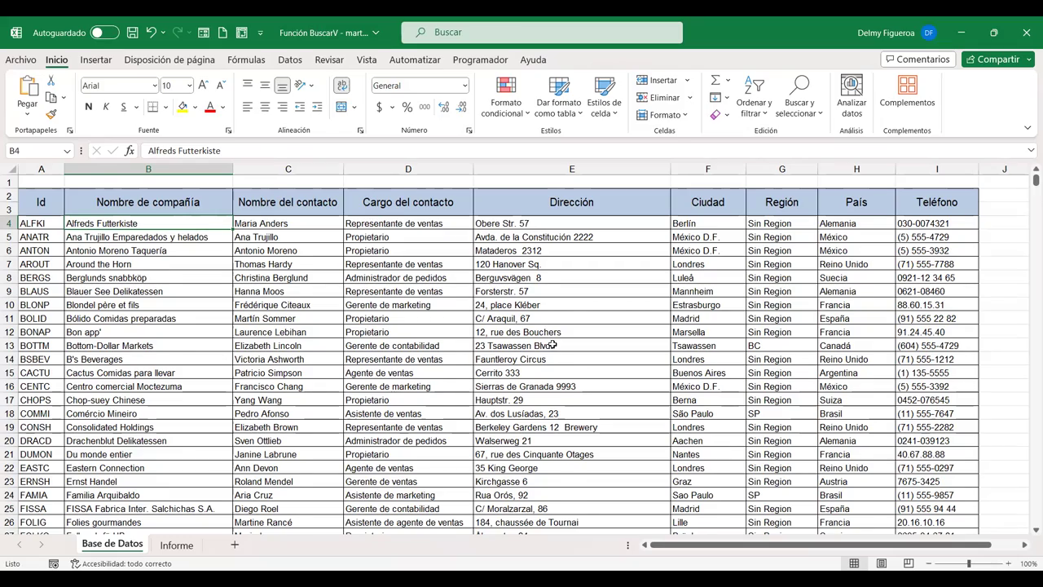
pyautogui.scroll(-7, 271, 359)
pyautogui.scroll(-3, 270, 360)
pyautogui.scroll(-4, 271, 359)
pyautogui.scroll(-5, 237, 390)
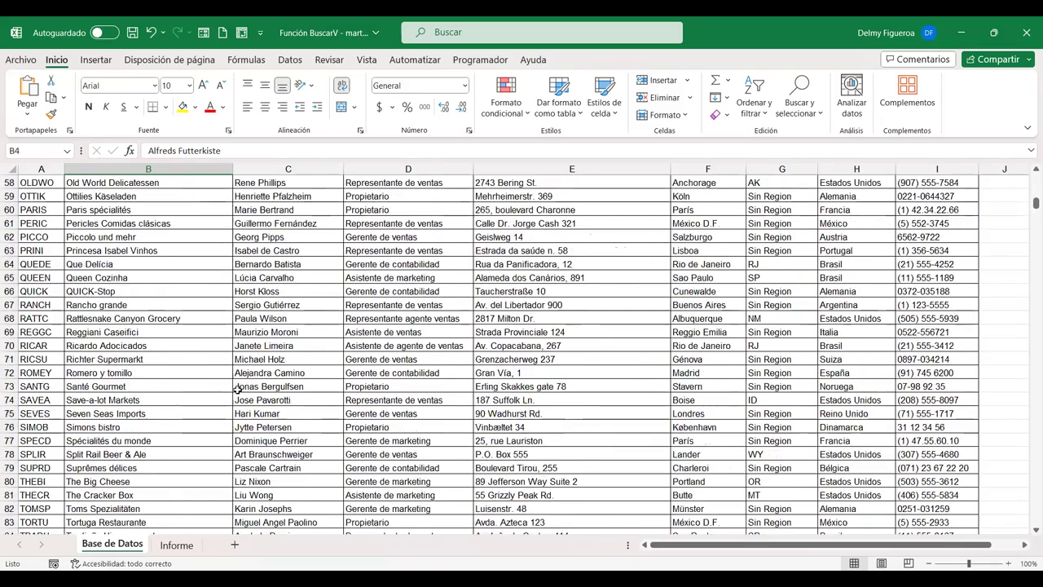
pyautogui.scroll(-4, 237, 389)
pyautogui.scroll(-4, 133, 437)
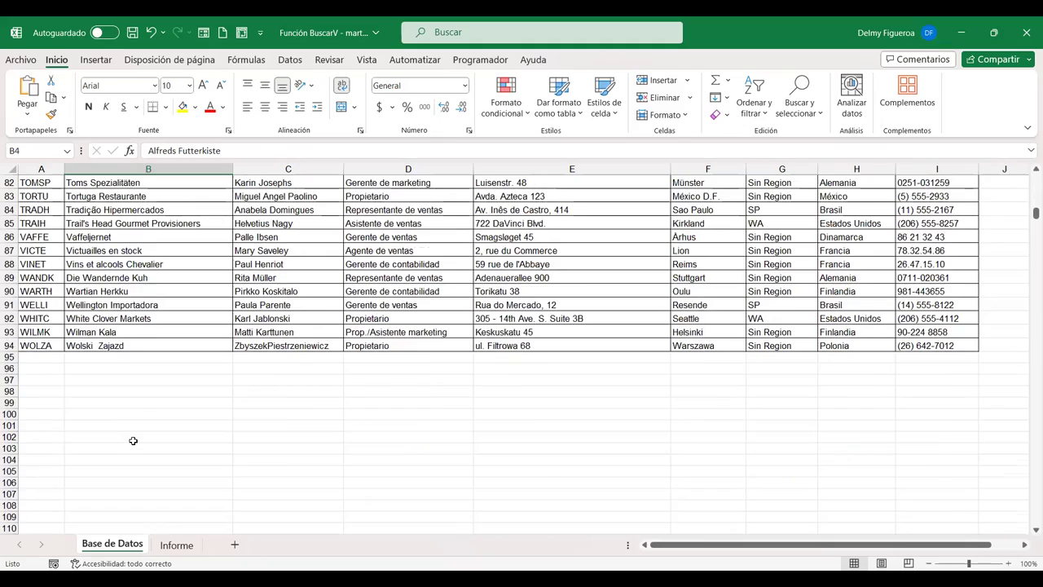
pyautogui.scroll(5, 133, 440)
pyautogui.scroll(6, 132, 440)
pyautogui.scroll(5, 133, 440)
pyautogui.scroll(7, 133, 440)
pyautogui.scroll(4, 133, 441)
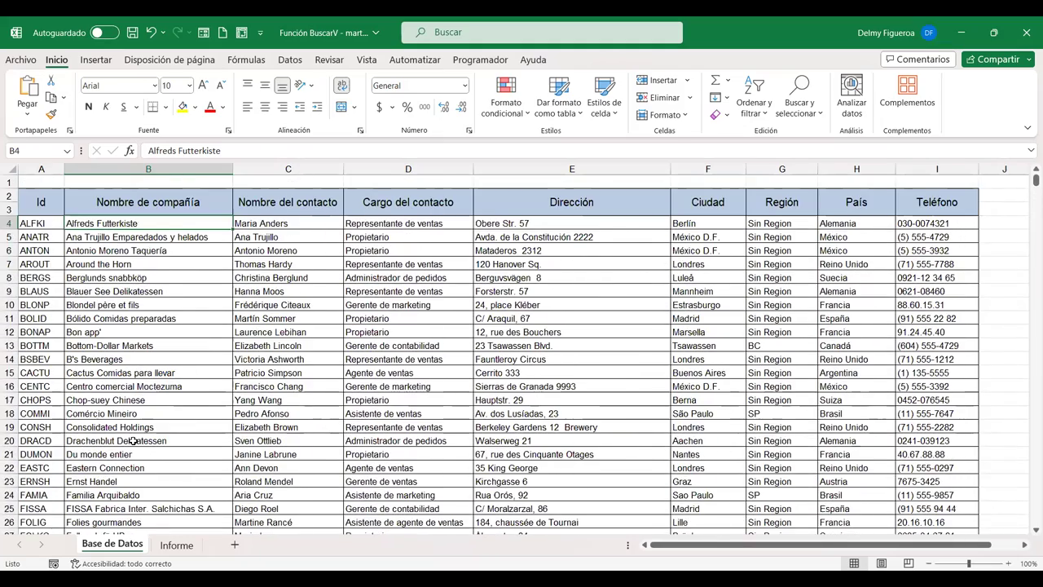
pyautogui.click(36, 224)
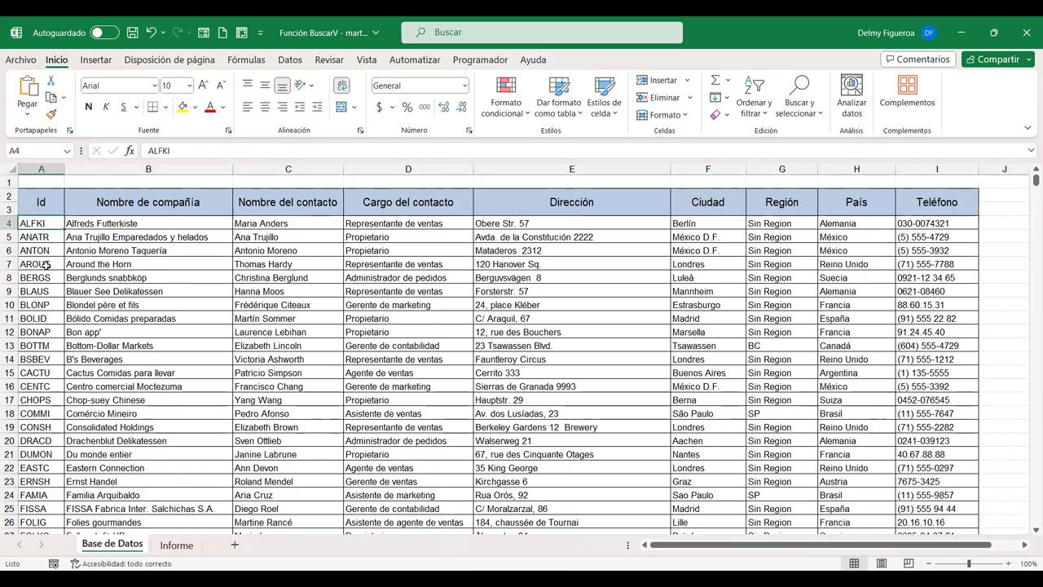
pyautogui.click(175, 544)
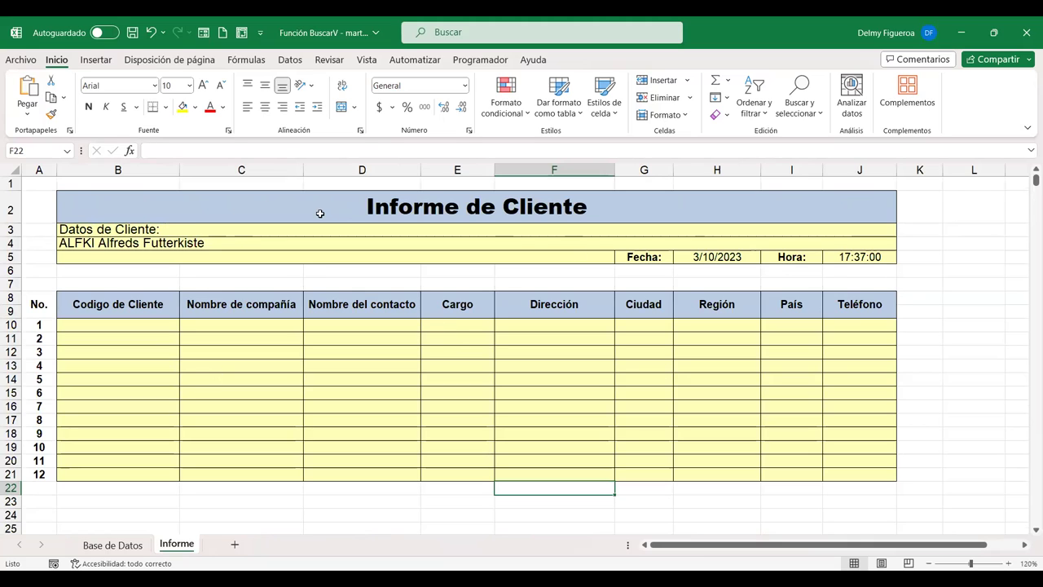
pyautogui.click(200, 230)
pyautogui.click(147, 308)
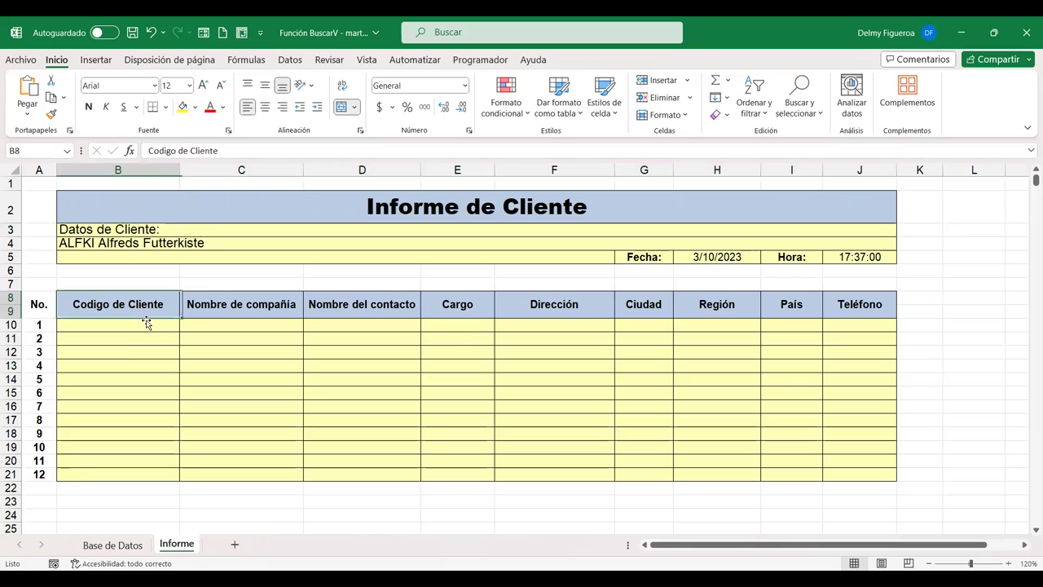
pyautogui.click(145, 322)
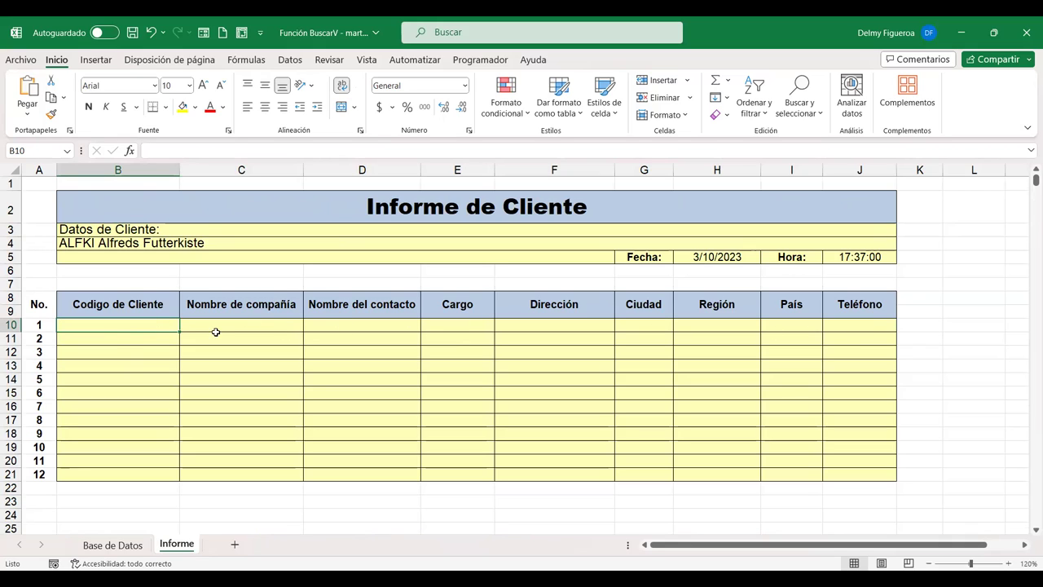
pyautogui.click(161, 242)
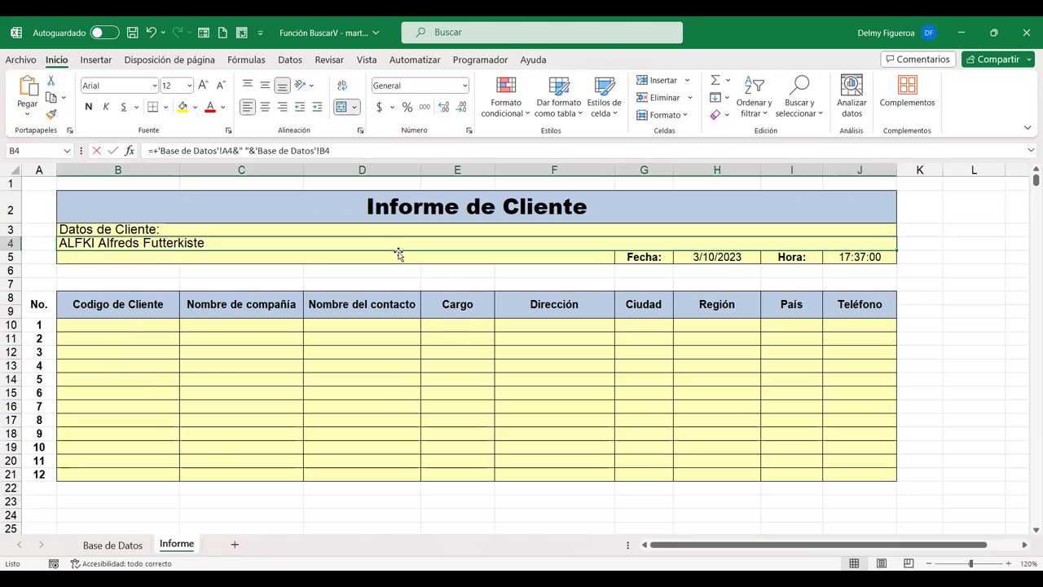
pyautogui.press('F2')
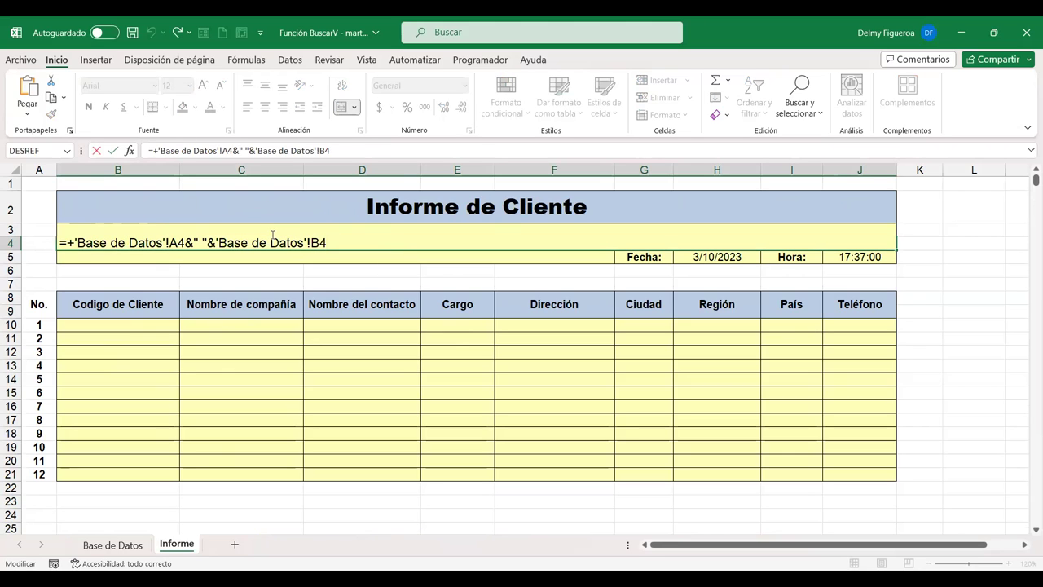
pyautogui.press('Return')
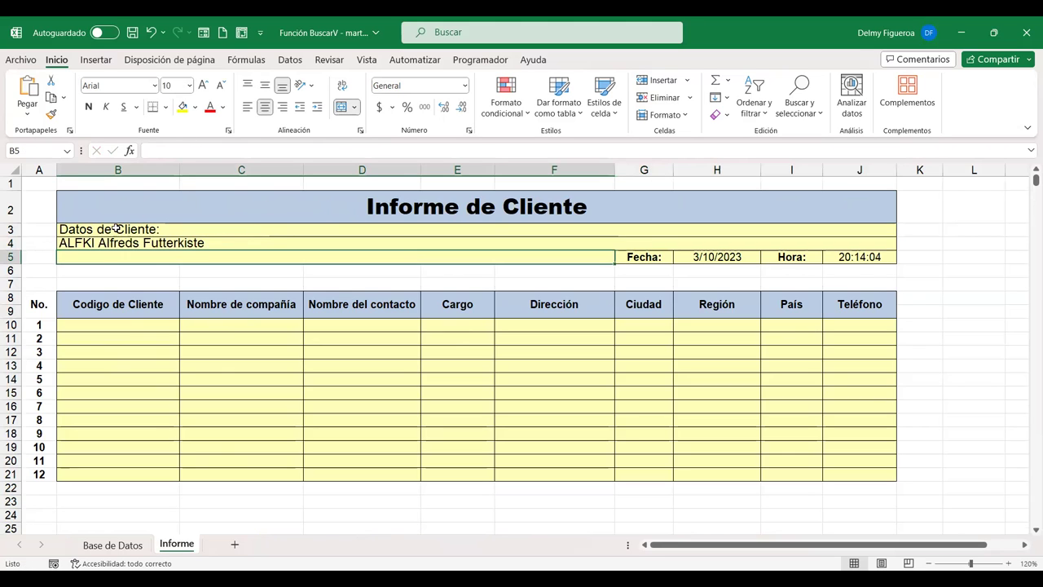
pyautogui.click(180, 242)
pyautogui.doubleClick(180, 242)
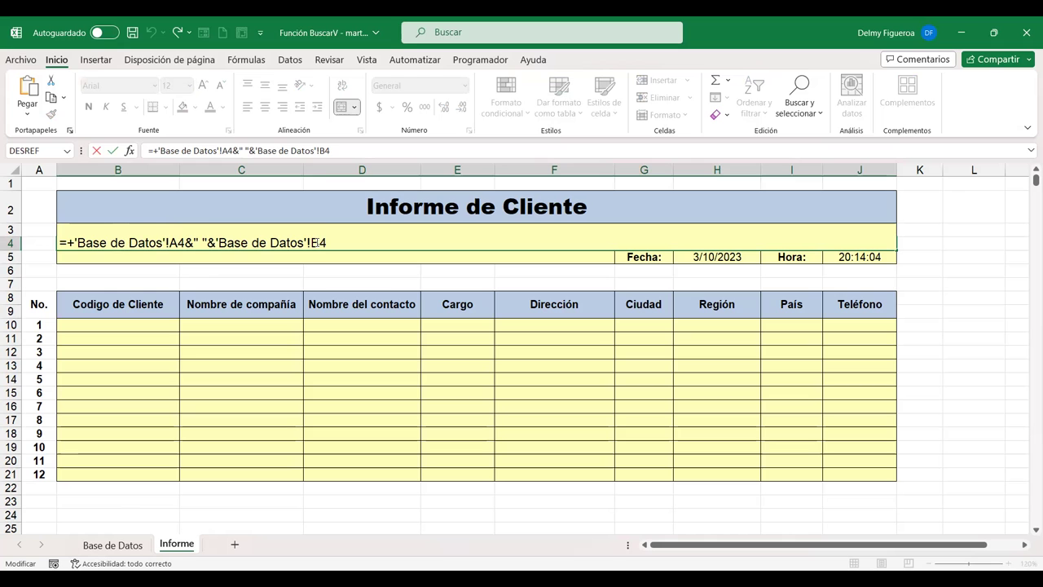
pyautogui.hotkey('ctrl', 'Return')
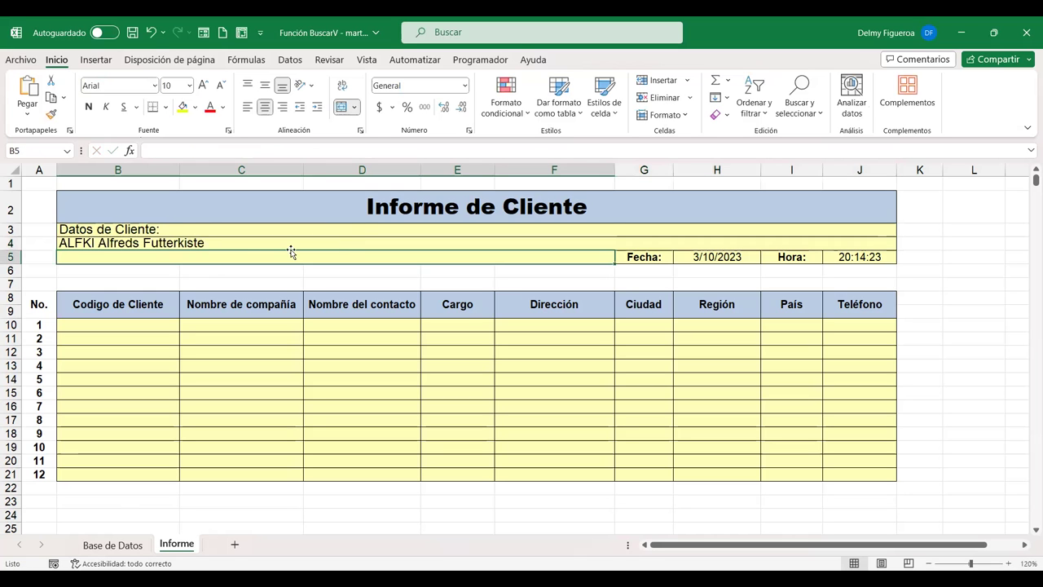
pyautogui.click(113, 546)
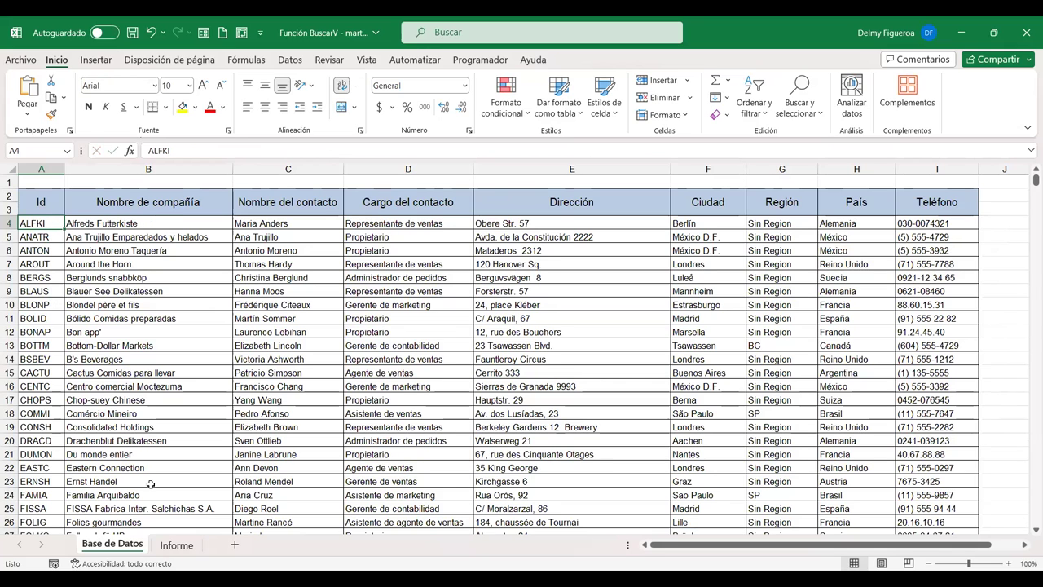
pyautogui.click(177, 548)
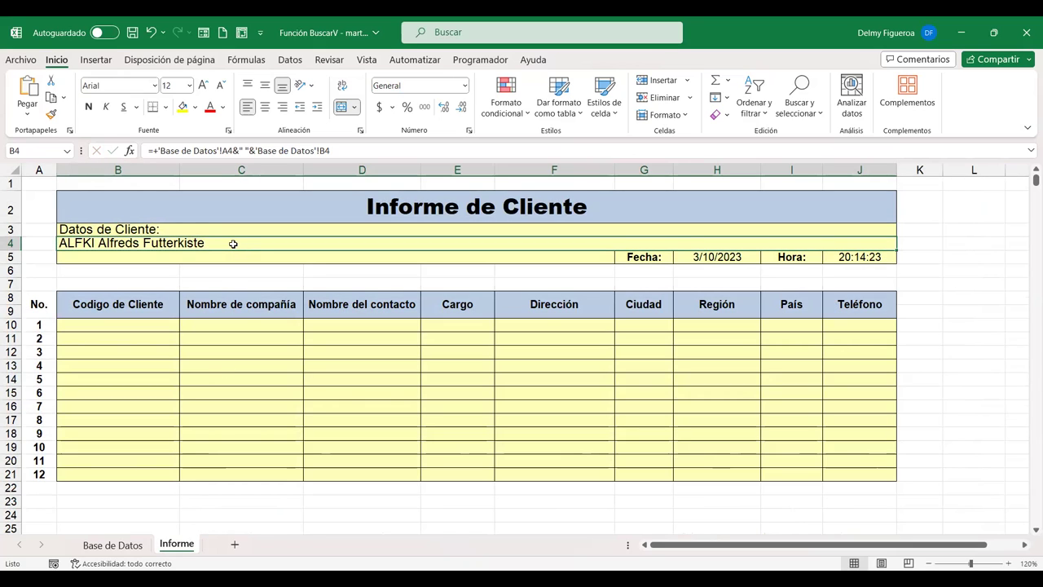
pyautogui.click(145, 327)
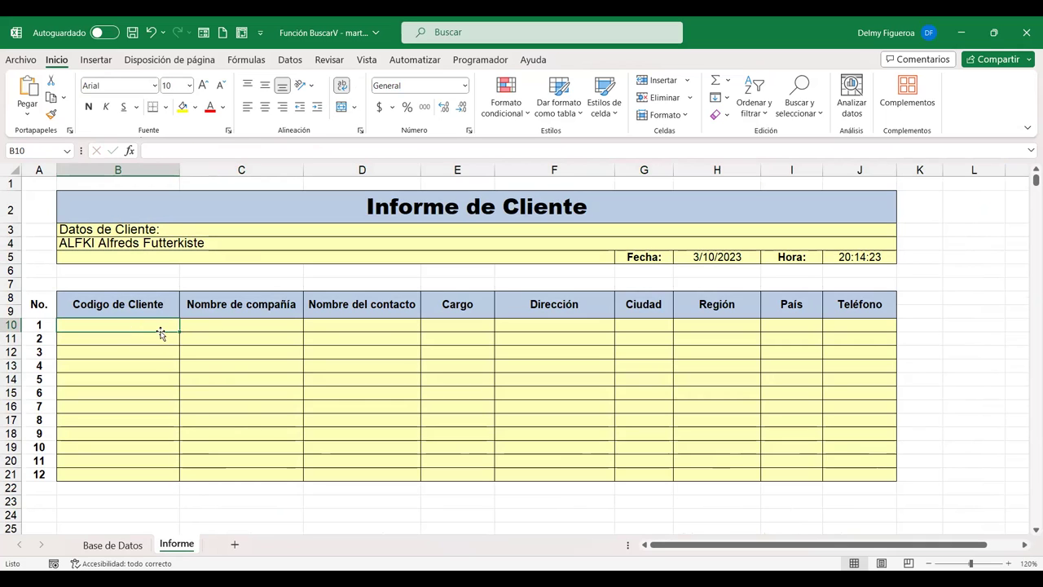
pyautogui.click(242, 326)
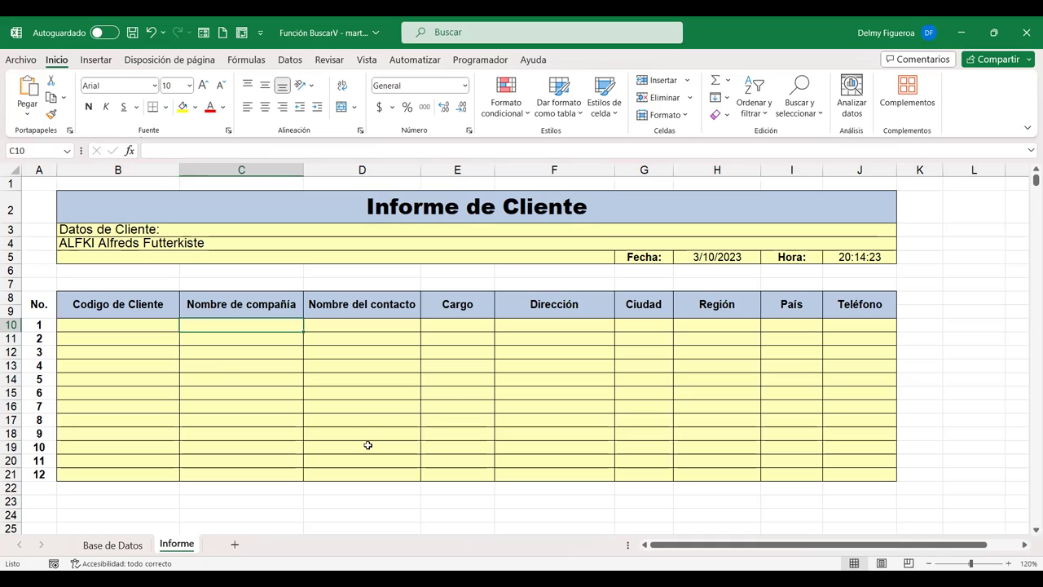
pyautogui.write('+')
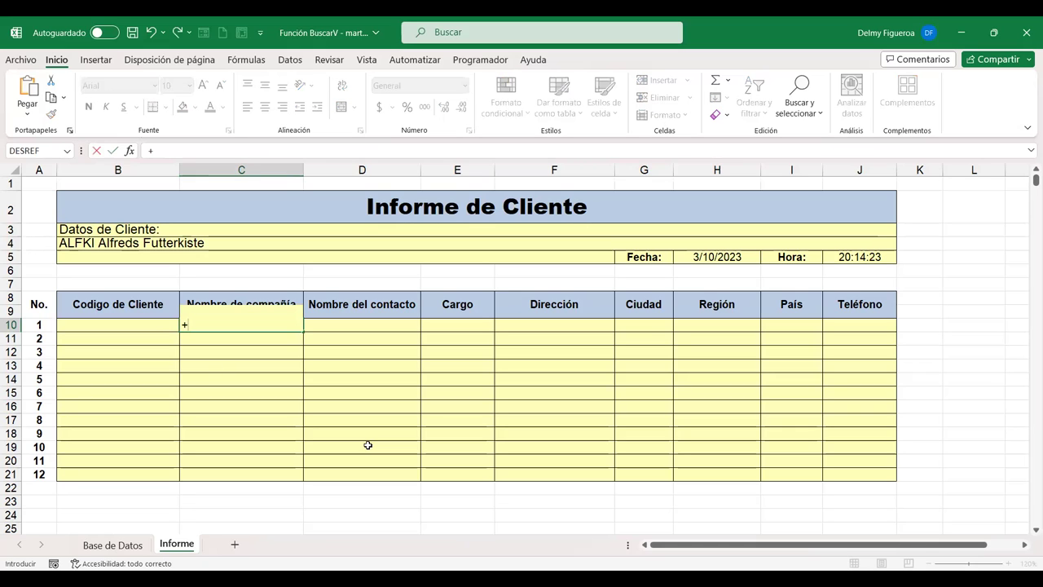
pyautogui.write('busc')
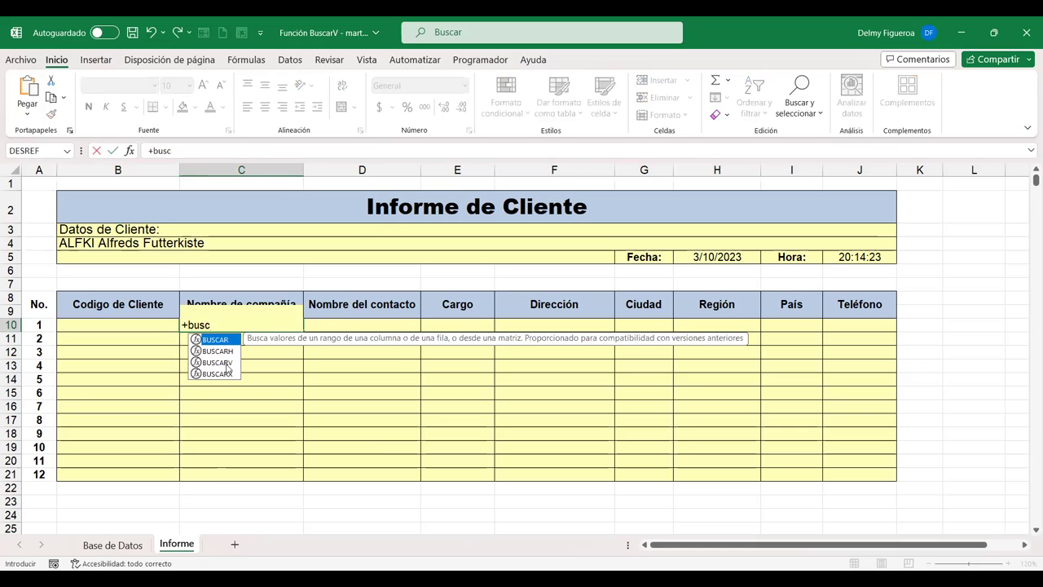
pyautogui.click(227, 362)
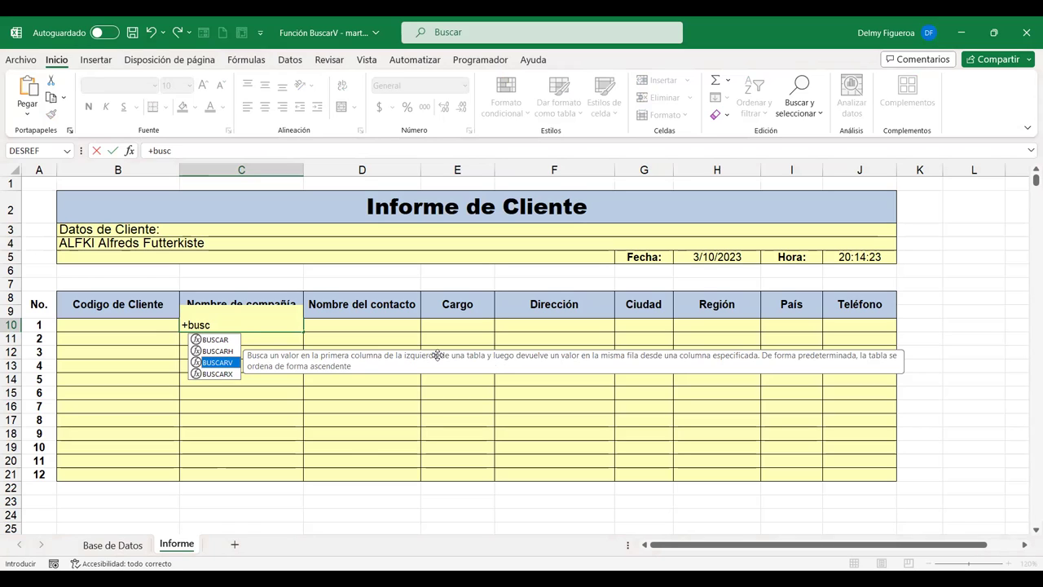
pyautogui.press('Escape')
pyautogui.press('Escape')
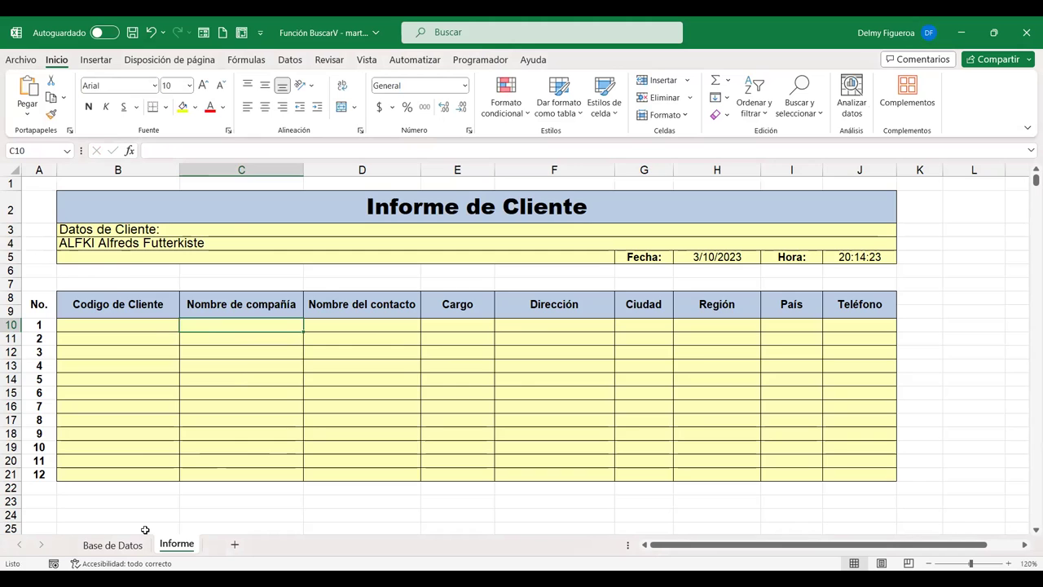
# - Go to the Base de Datos sheet and highlight the customer columns A4:F22 and F4:I19, then return to A4
pyautogui.click(140, 539)
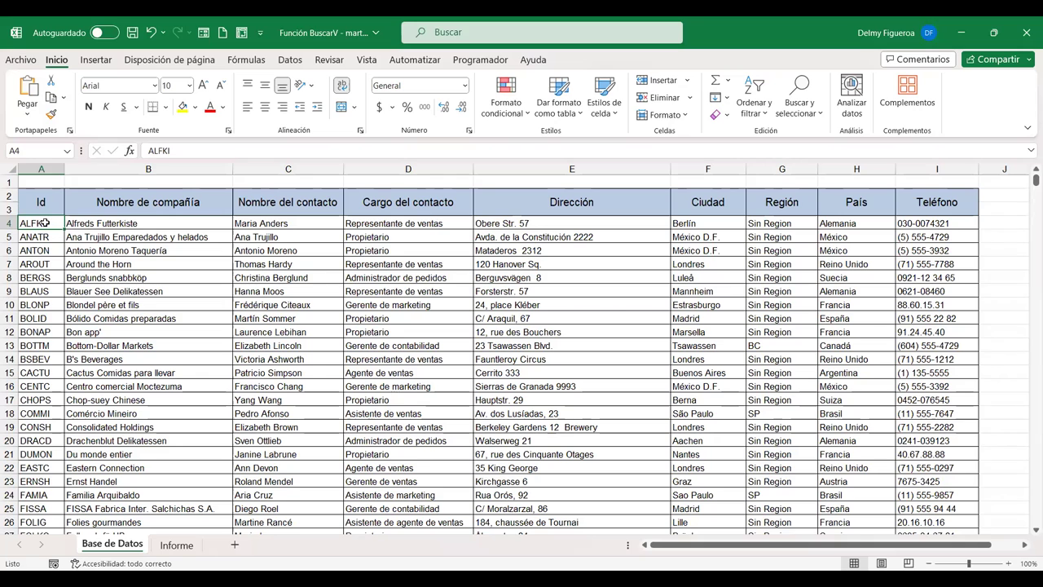
pyautogui.moveTo(45, 223); pyautogui.dragTo(707, 468)
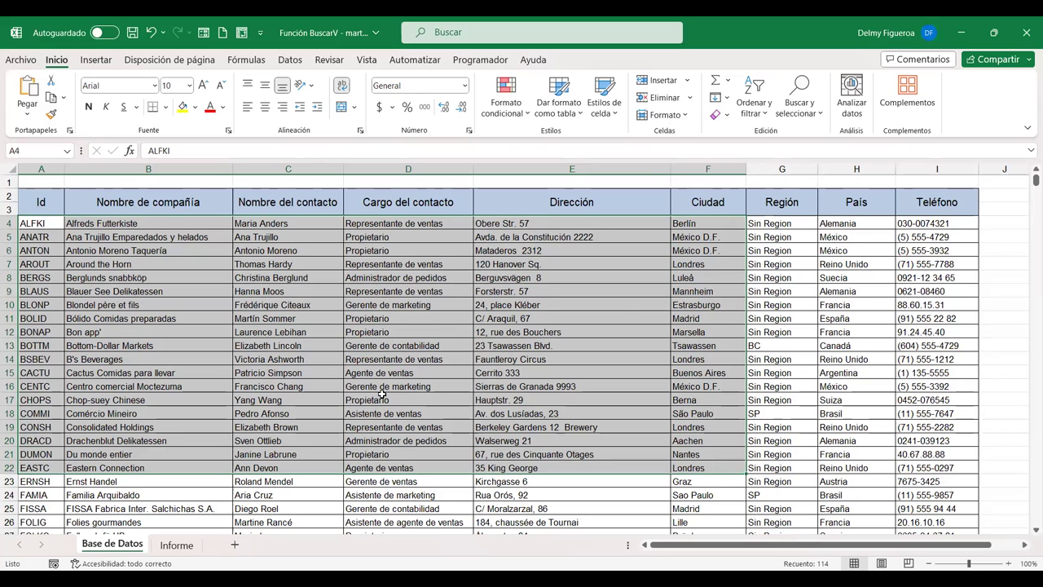
pyautogui.moveTo(700, 223); pyautogui.dragTo(947, 427)
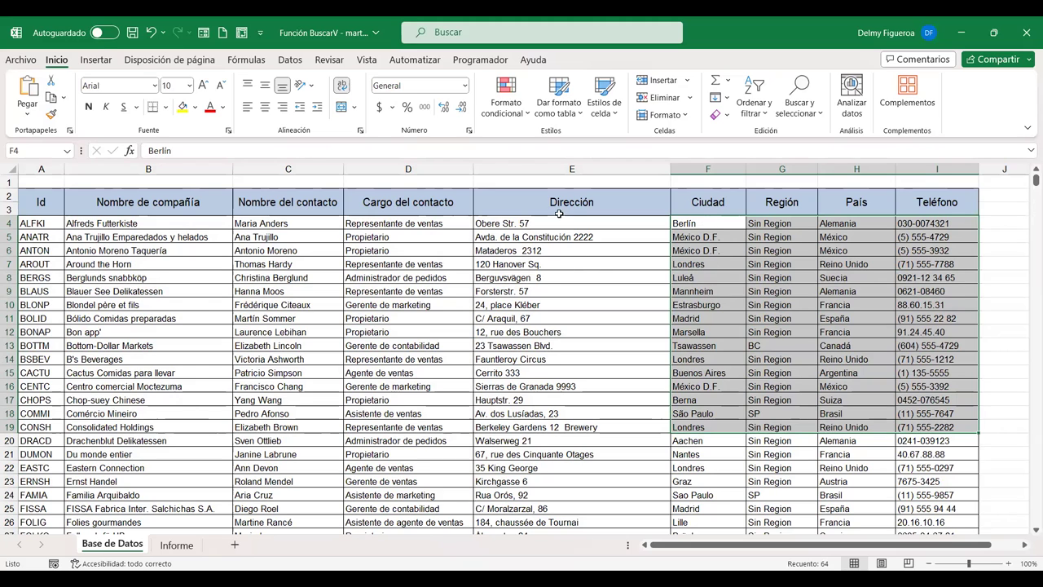
pyautogui.click(38, 220)
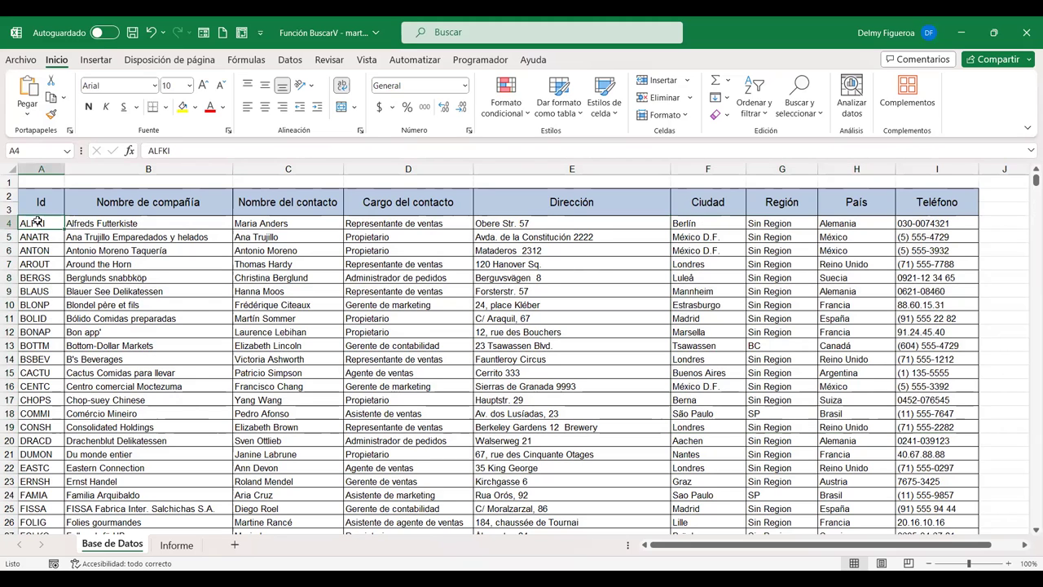
# - On the Informe sheet, begin +BUSCARV(B10; in cell C10
pyautogui.click(176, 546)
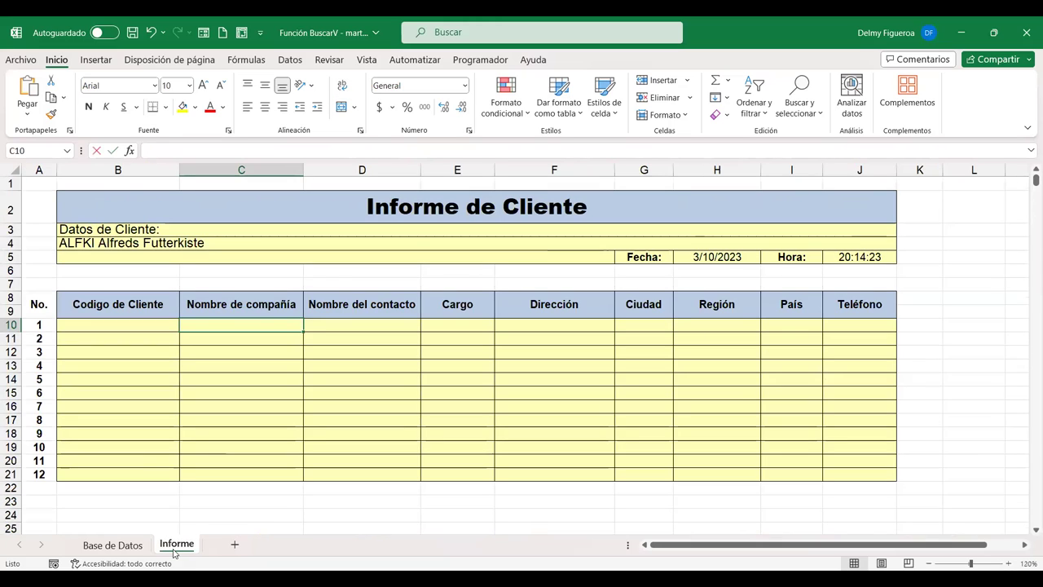
pyautogui.write('+bus')
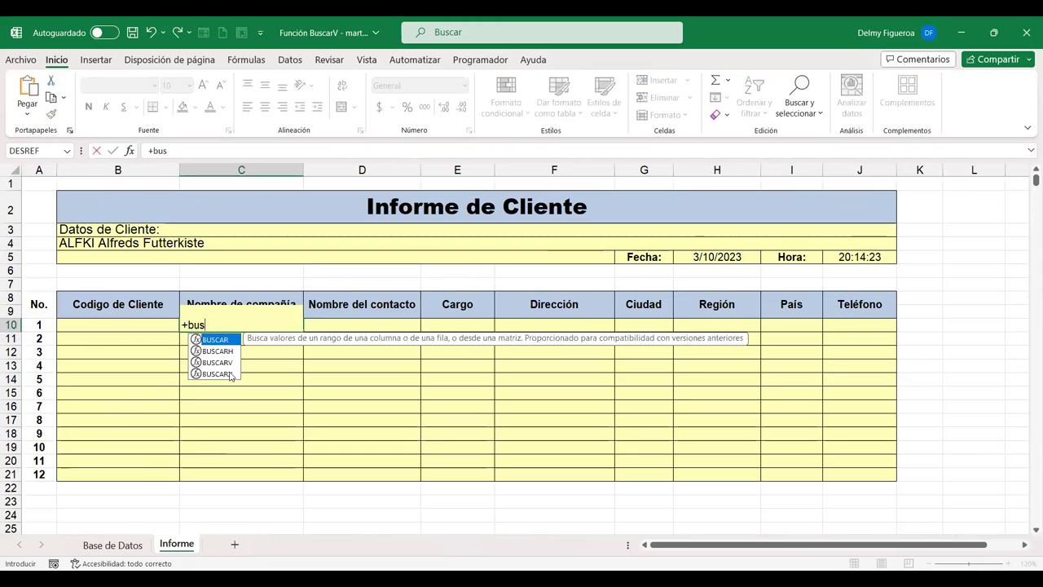
pyautogui.click(226, 363)
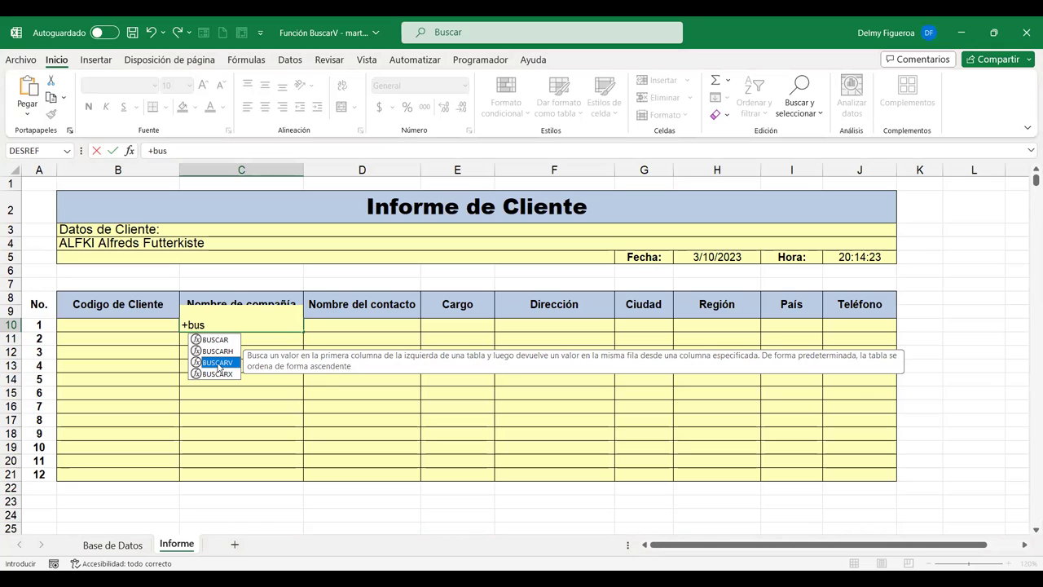
pyautogui.press('Tab')
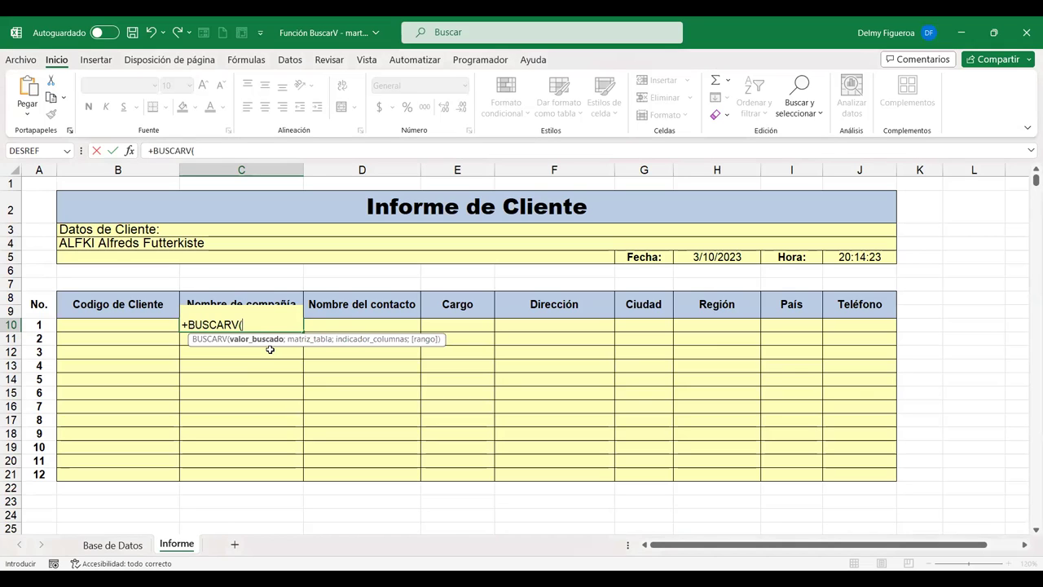
pyautogui.click(119, 324)
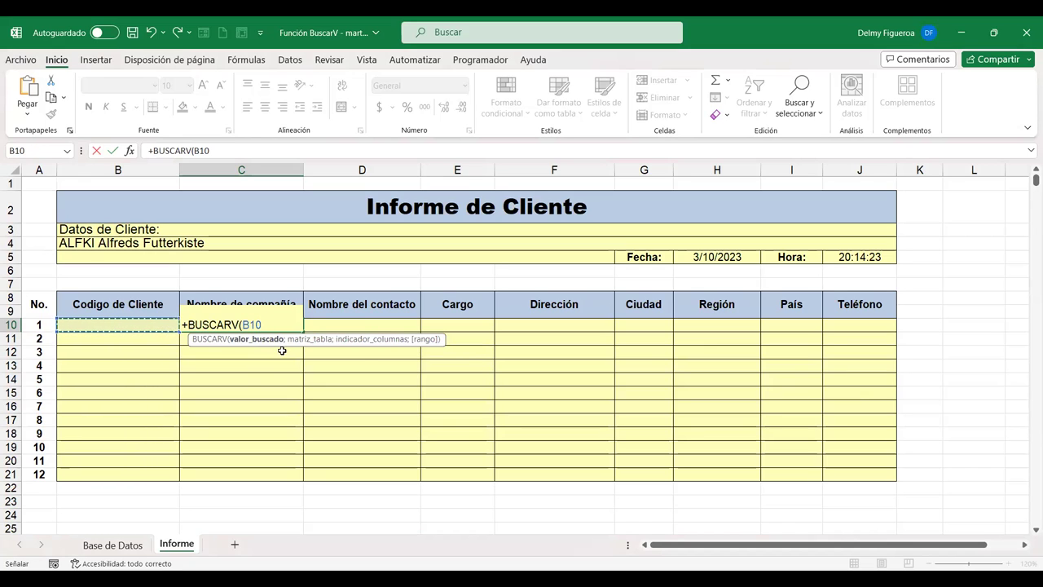
pyautogui.write(';')
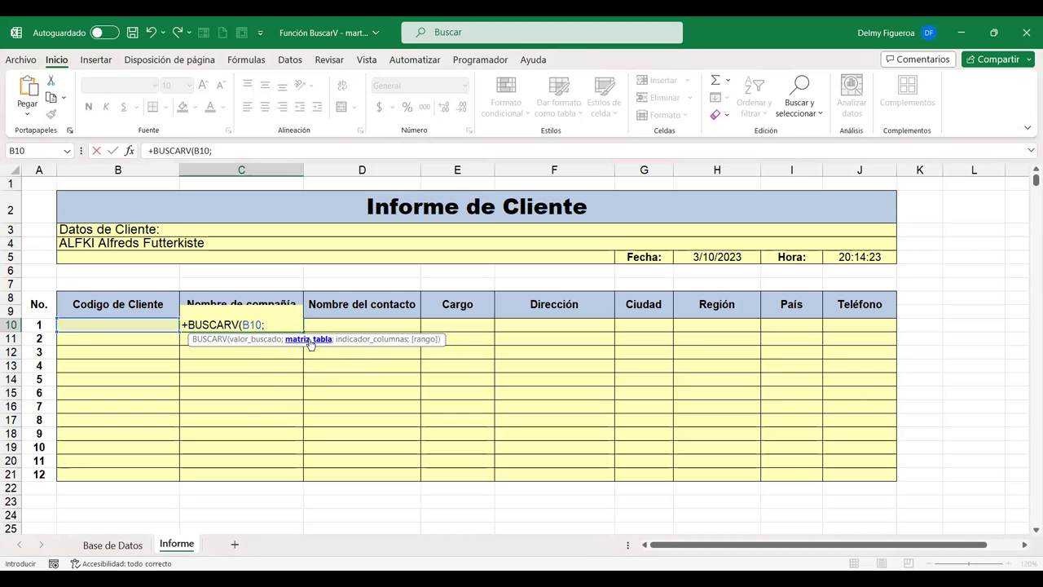
# - Use the Base de Datos range A4:I94 as C10's lookup table
pyautogui.click(128, 552)
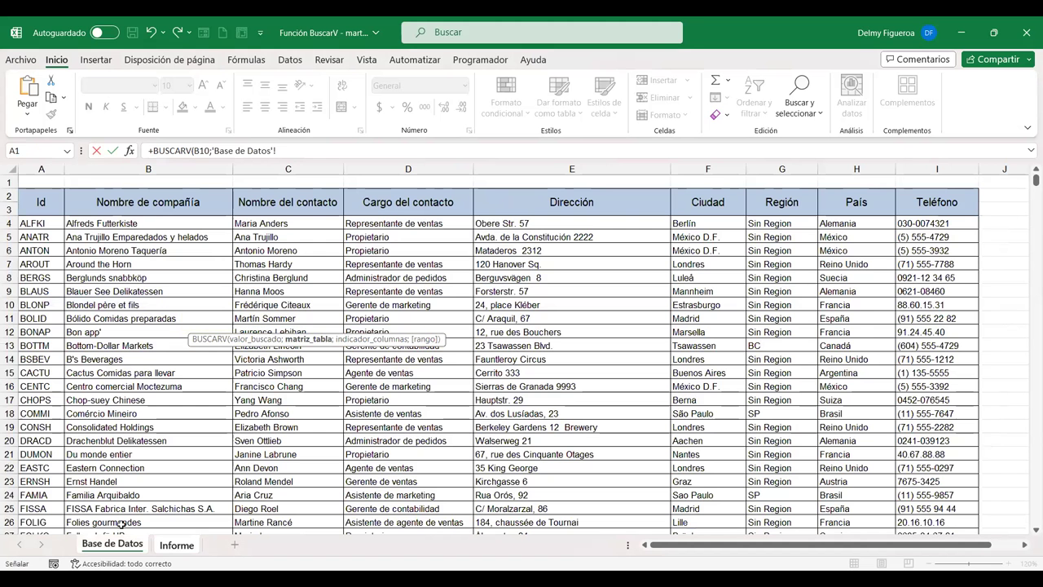
pyautogui.click(39, 221)
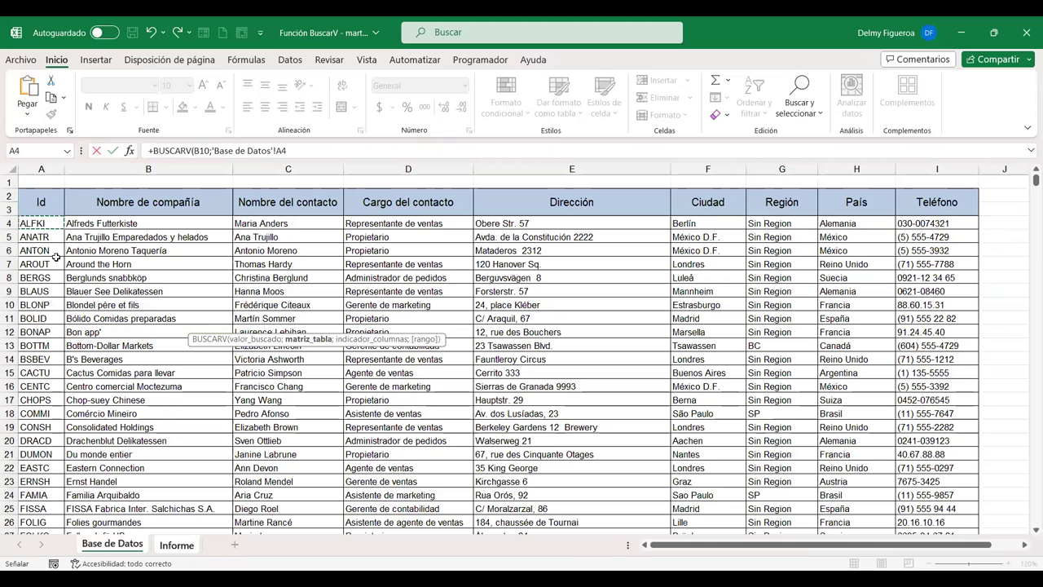
pyautogui.hotkey('ctrl', 'shift', 'Right')
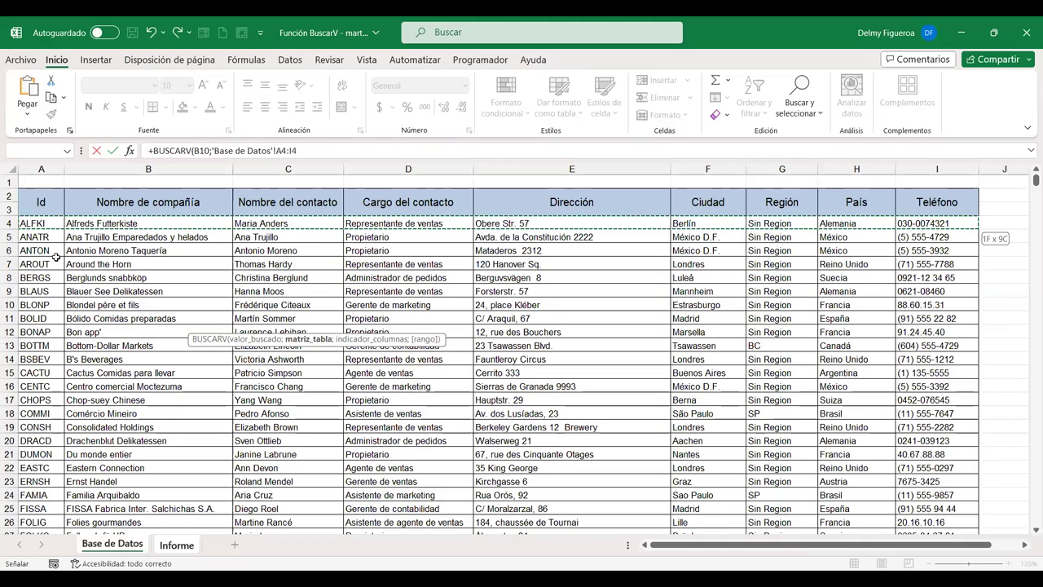
pyautogui.hotkey('ctrl', 'shift', 'Down')
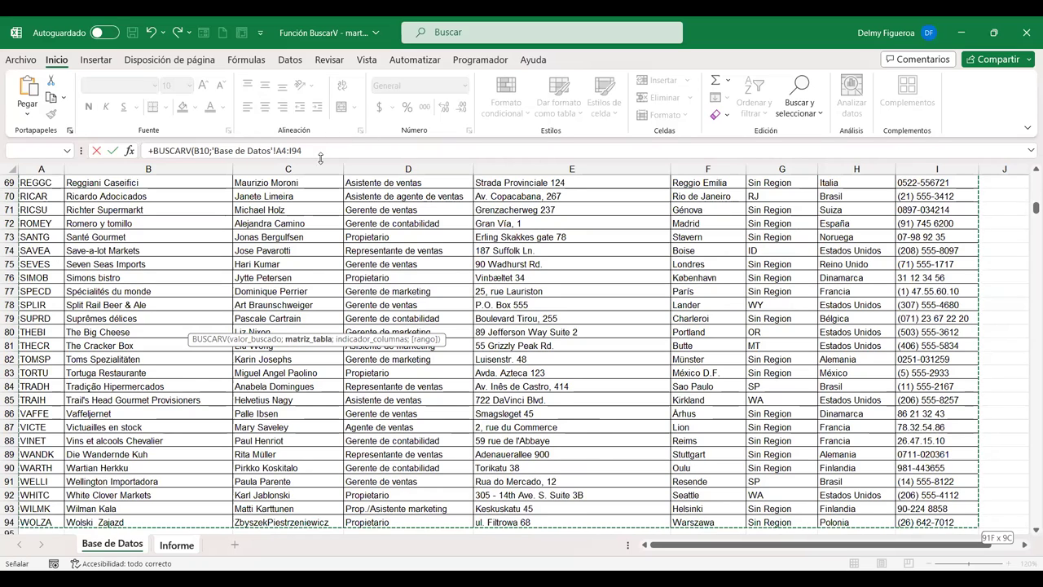
pyautogui.click(330, 152)
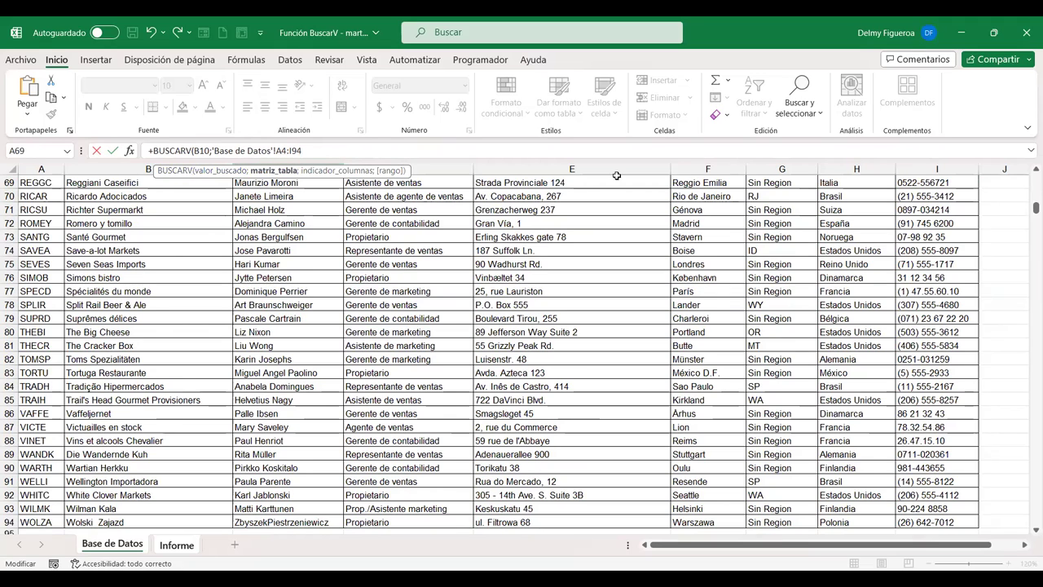
pyautogui.write(';')
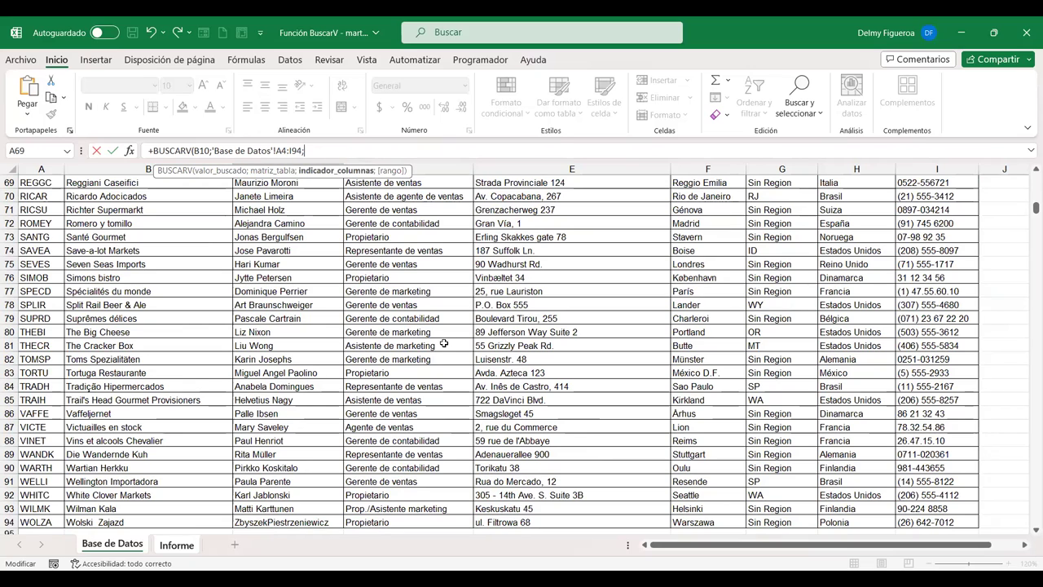
# - Finish C10's lookup with column index 2 and FALSO for exact match, then commit it
pyautogui.scroll(9, 436, 292)
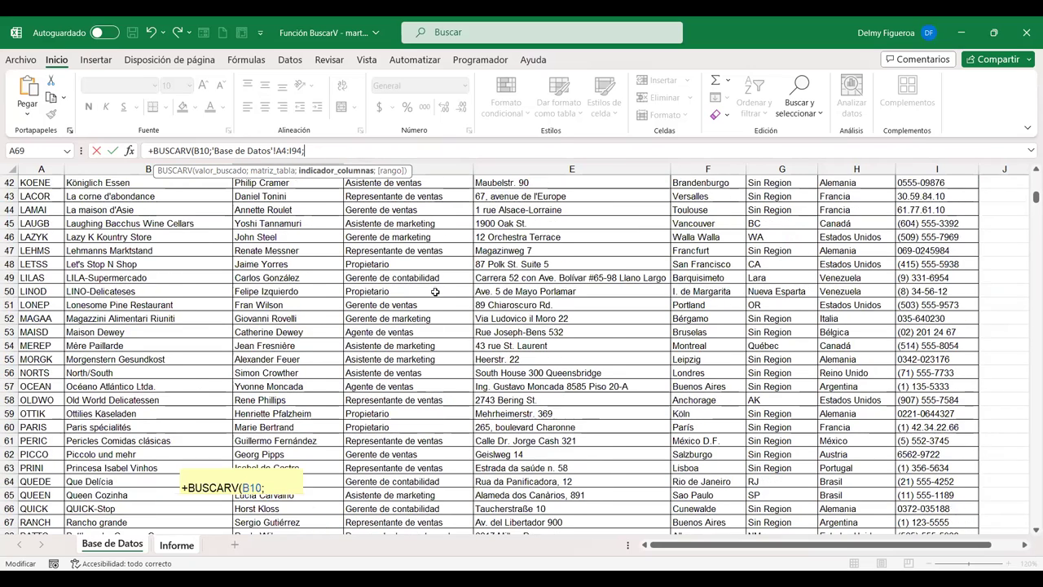
pyautogui.scroll(10, 435, 292)
pyautogui.scroll(4, 435, 292)
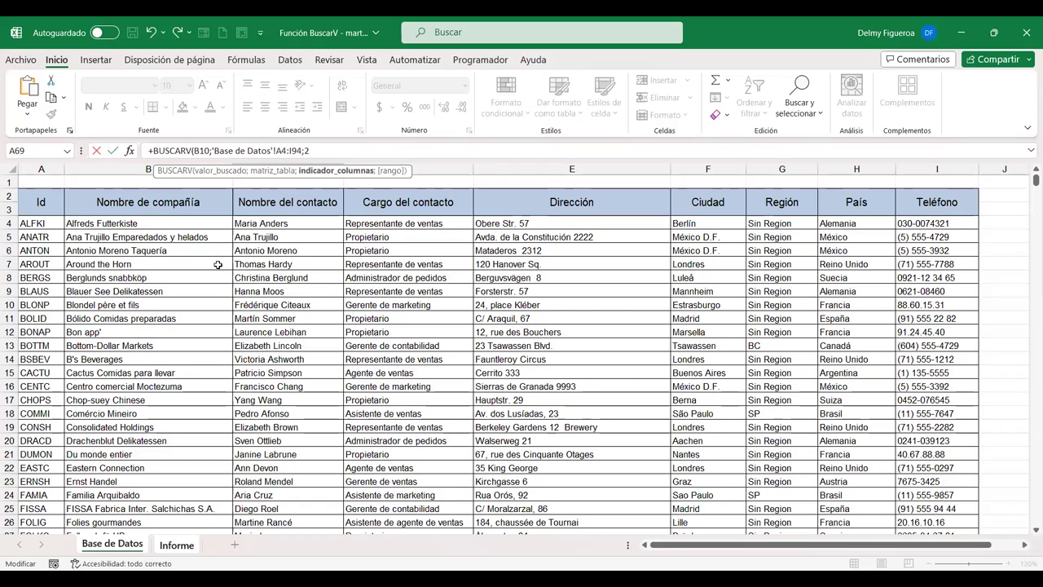
pyautogui.write(';')
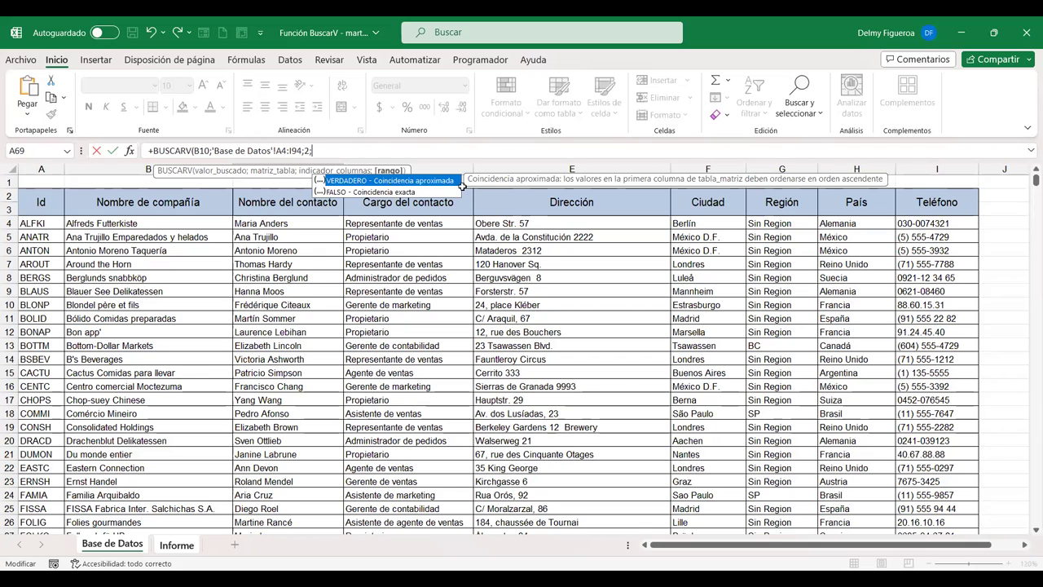
pyautogui.press('Down')
pyautogui.press('Tab')
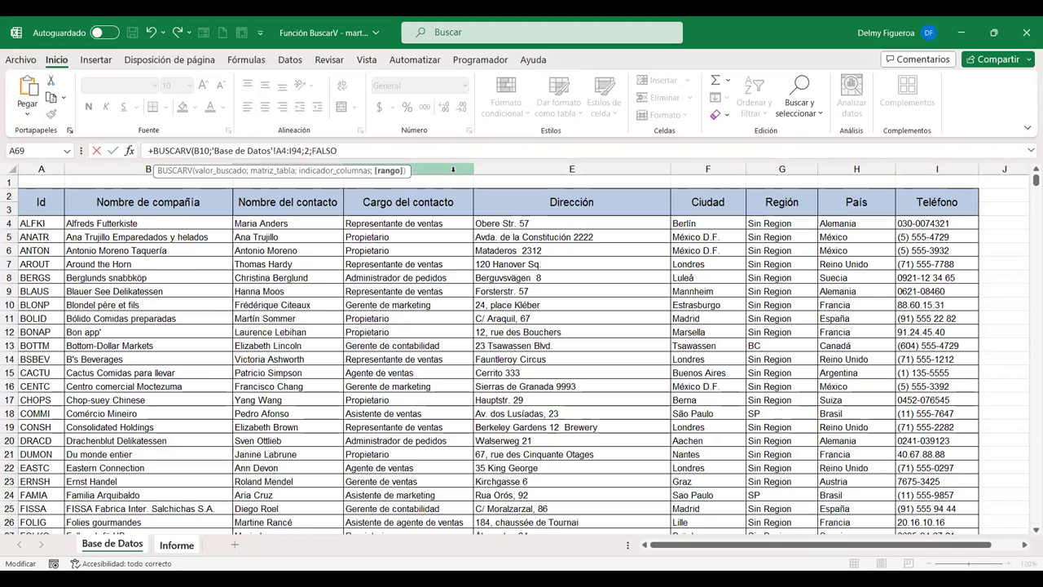
pyautogui.write(')')
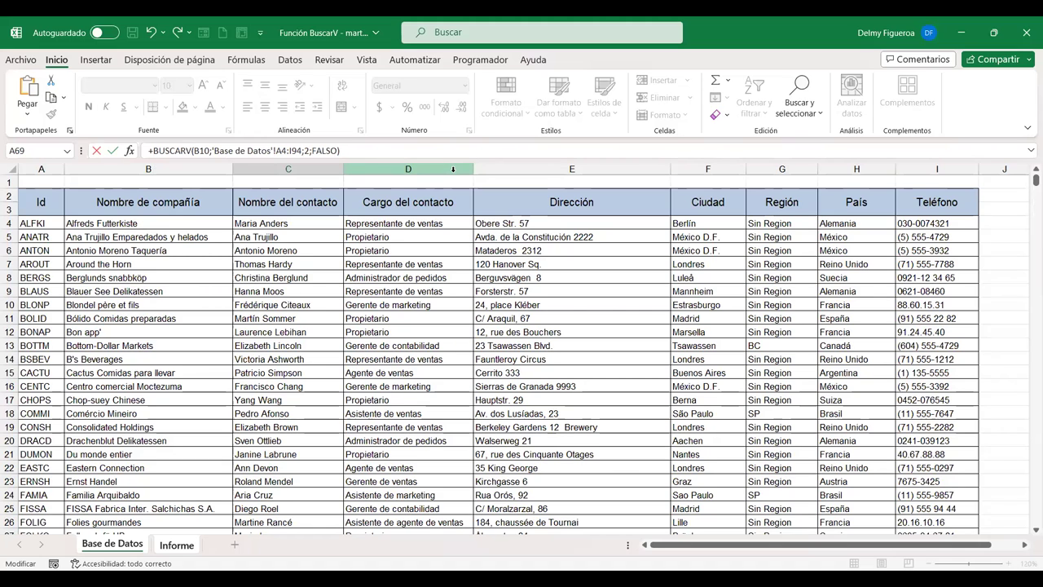
pyautogui.press('Return')
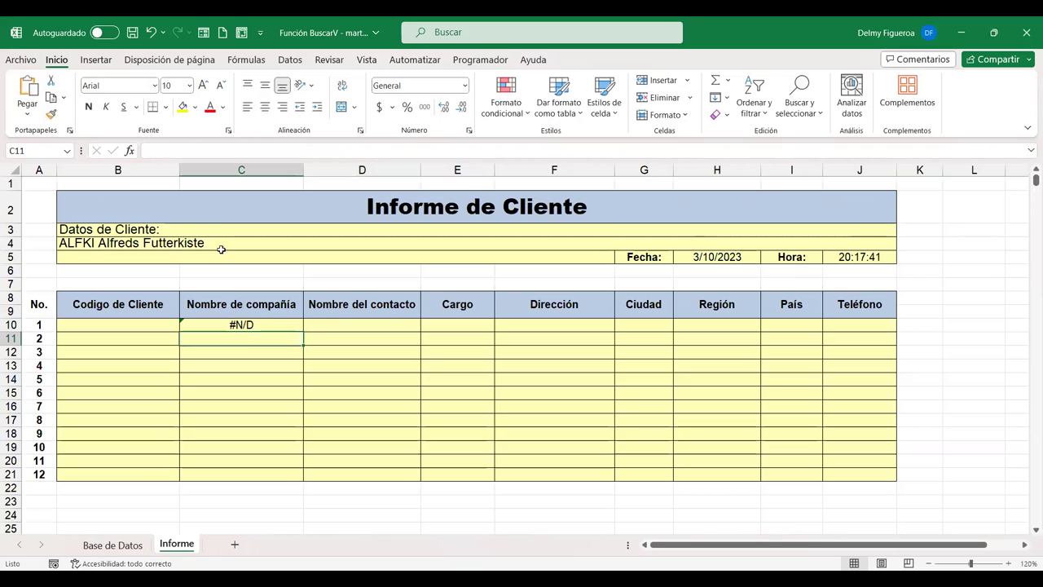
# - Enter customer code CENTC in B10 so C10 shows Centro comercial Moctezuma
pyautogui.click(254, 325)
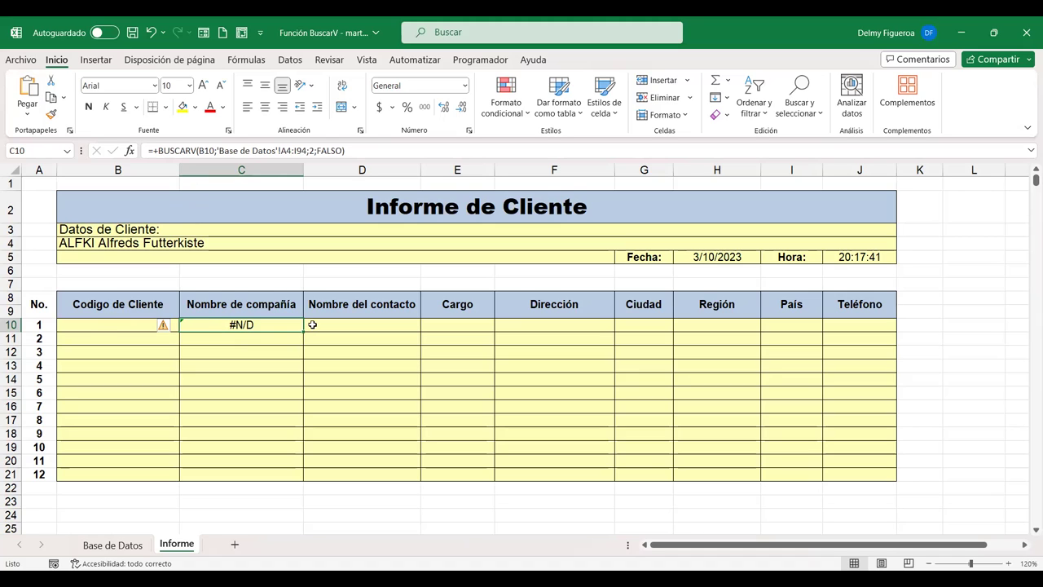
pyautogui.click(94, 324)
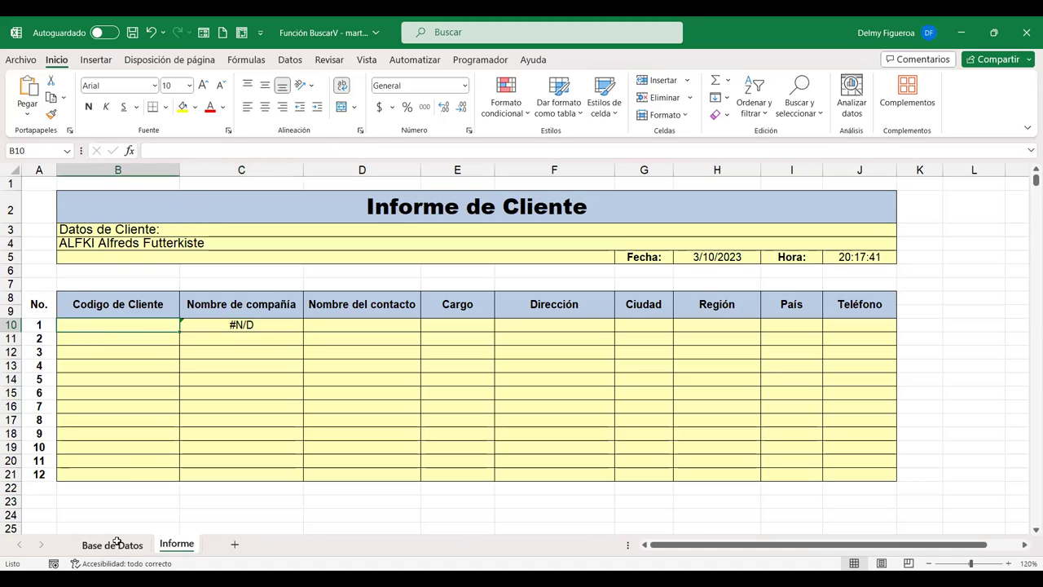
pyautogui.click(118, 543)
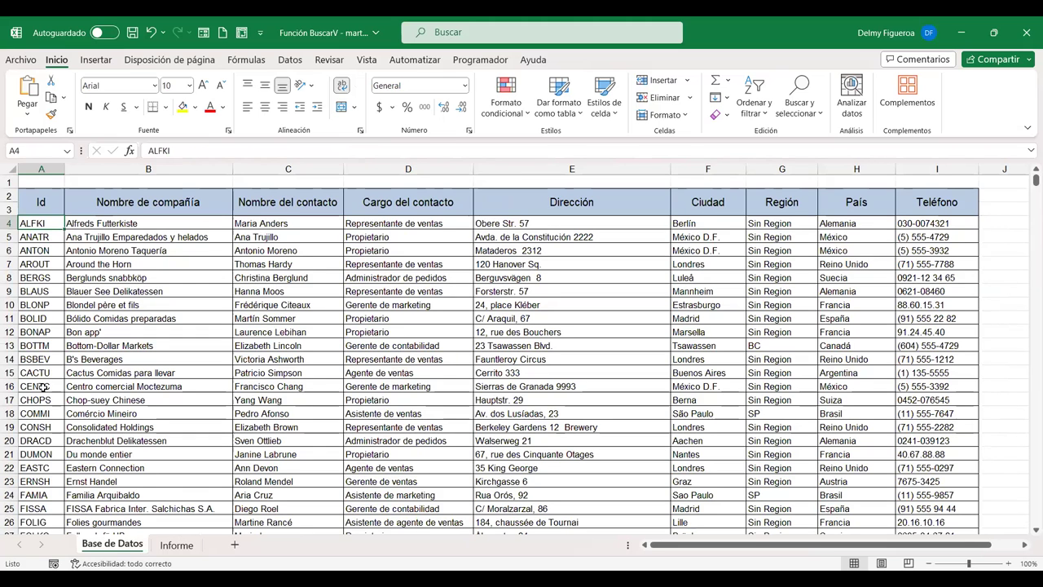
pyautogui.click(43, 385)
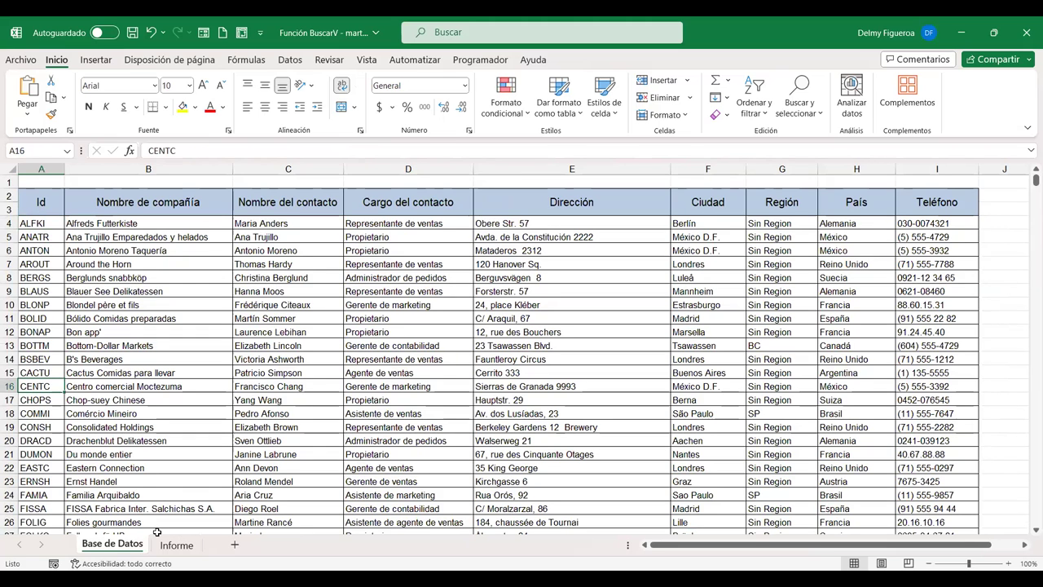
pyautogui.click(176, 544)
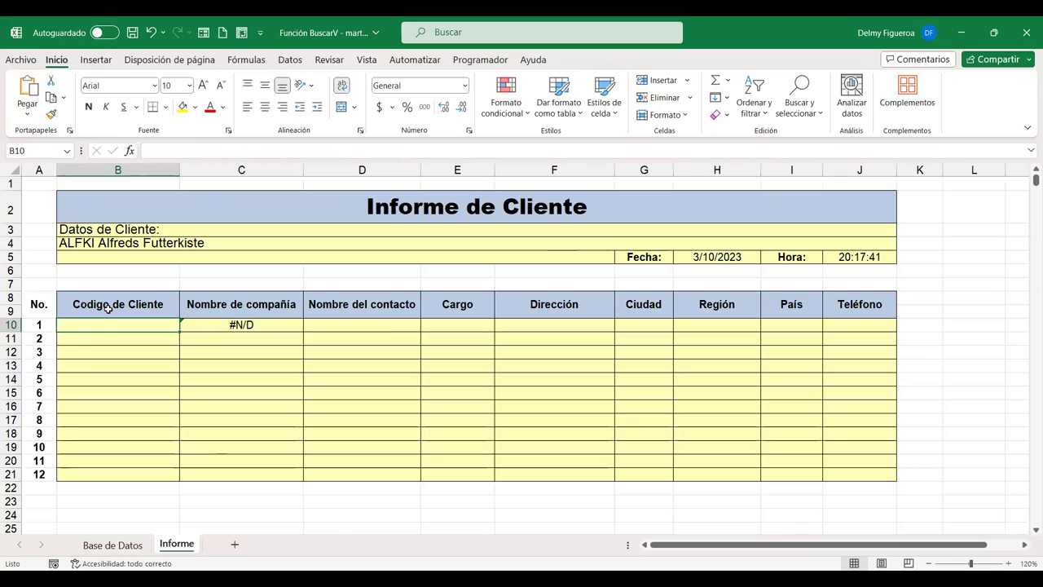
pyautogui.write('CENTC')
pyautogui.press('Return')
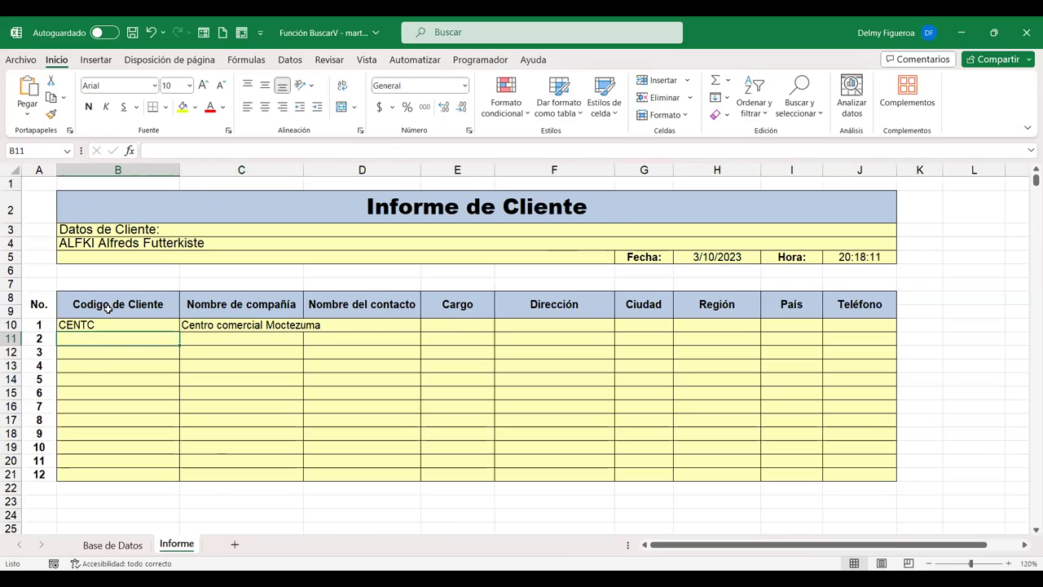
pyautogui.click(111, 326)
pyautogui.click(134, 548)
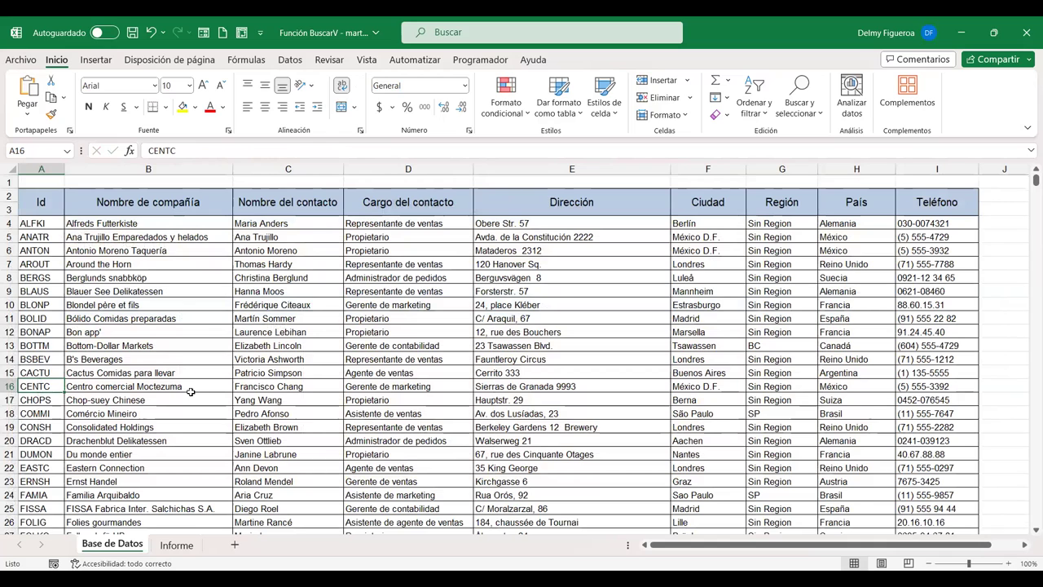
pyautogui.click(184, 546)
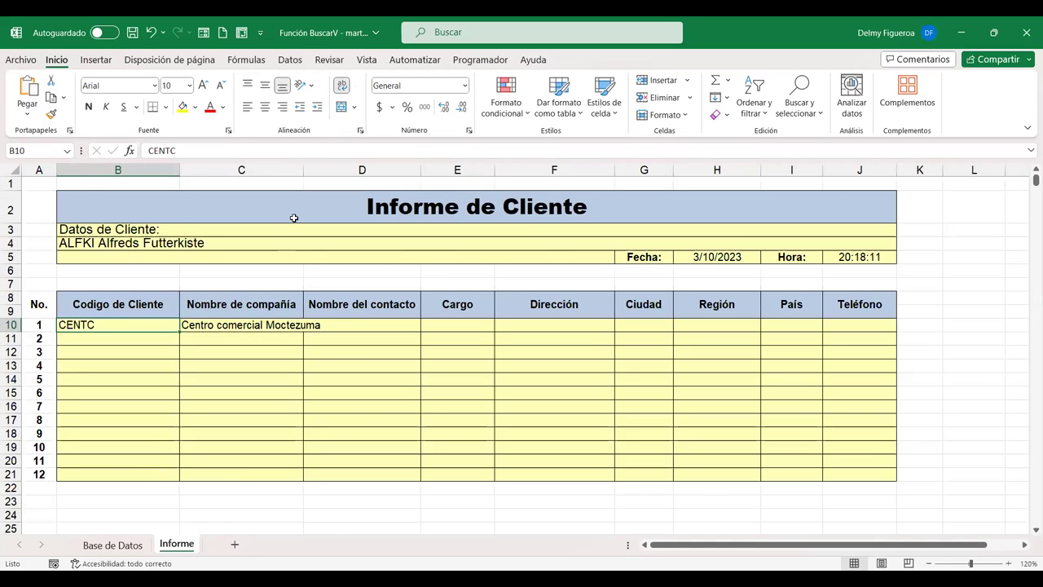
# - Widen column C and copy C10's BUSCARV formula into D10
pyautogui.doubleClick(302, 170)
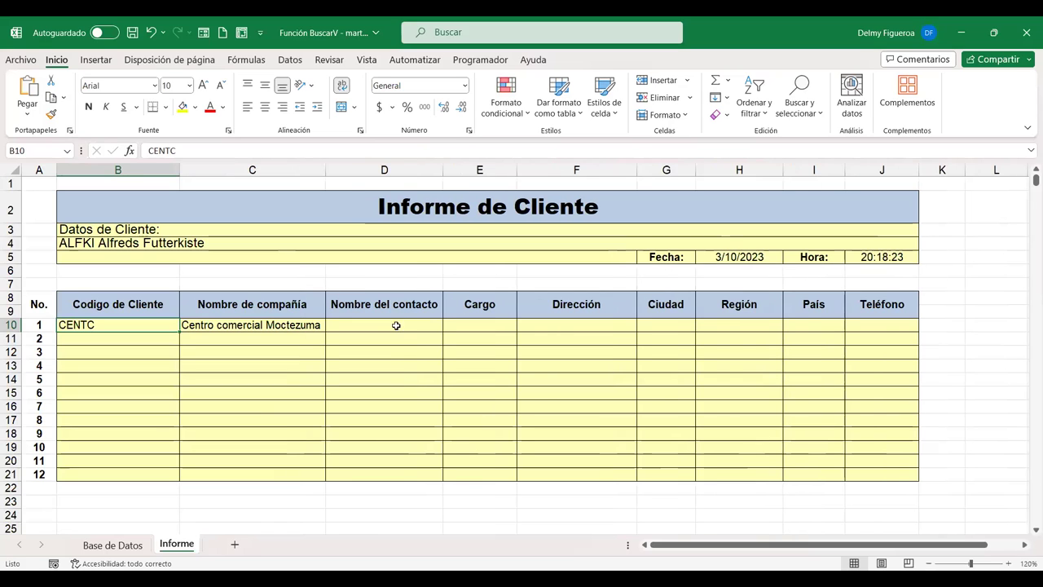
pyautogui.click(261, 325)
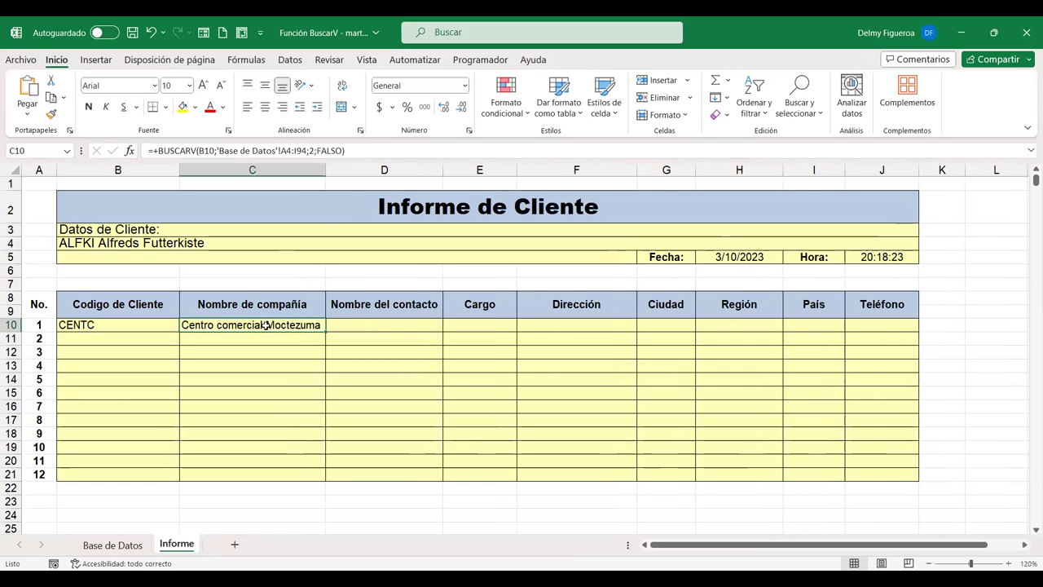
pyautogui.moveTo(357, 149); pyautogui.dragTo(65, 151)
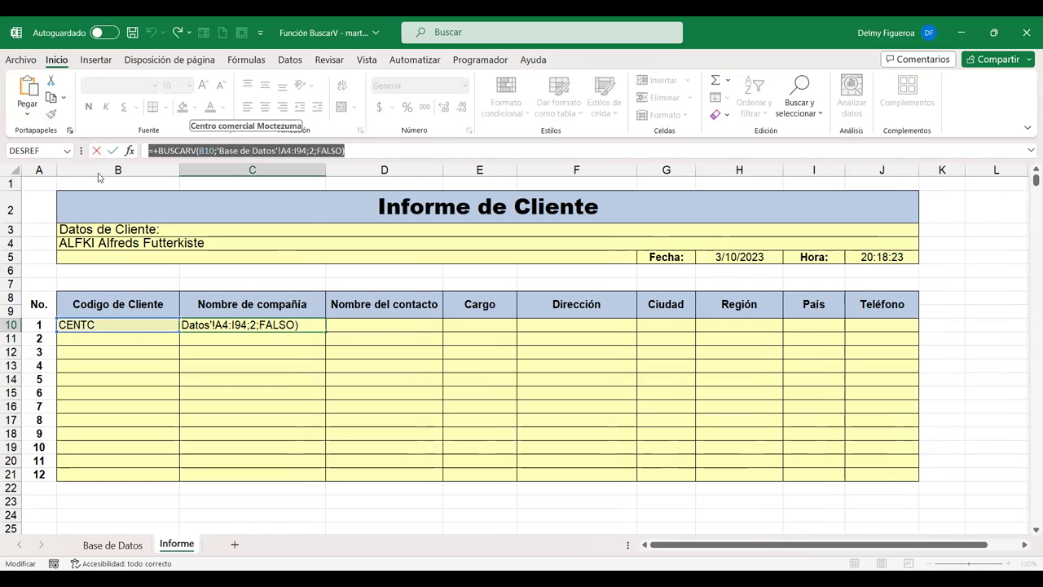
pyautogui.press('Return')
pyautogui.click(393, 322)
pyautogui.write('Centro comercial Moctezuma')
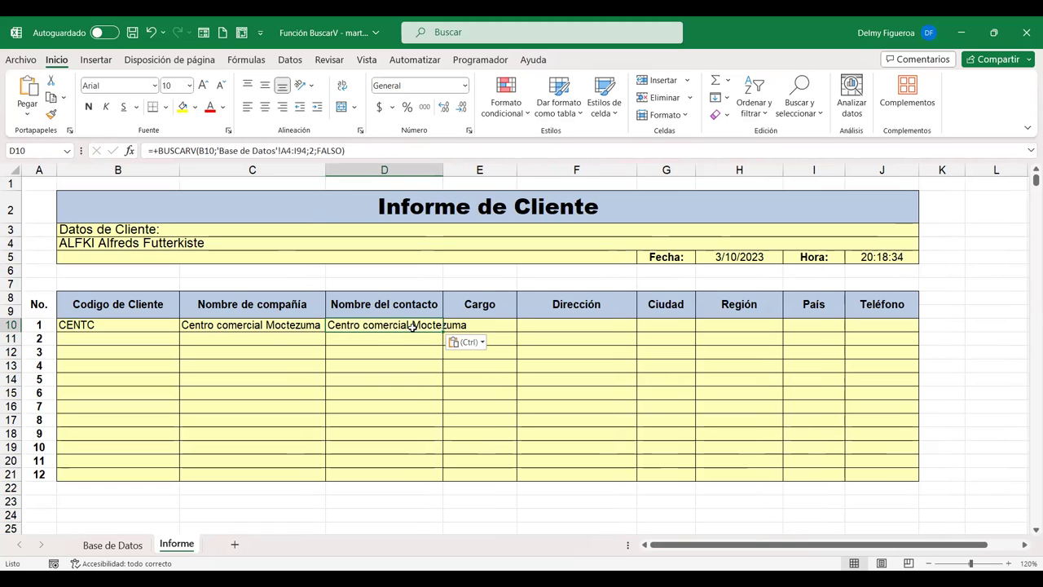
# - Review the B10 reference, table range and column index 2 in D10's formula
pyautogui.doubleClick(412, 325)
pyautogui.doubleClick(413, 325)
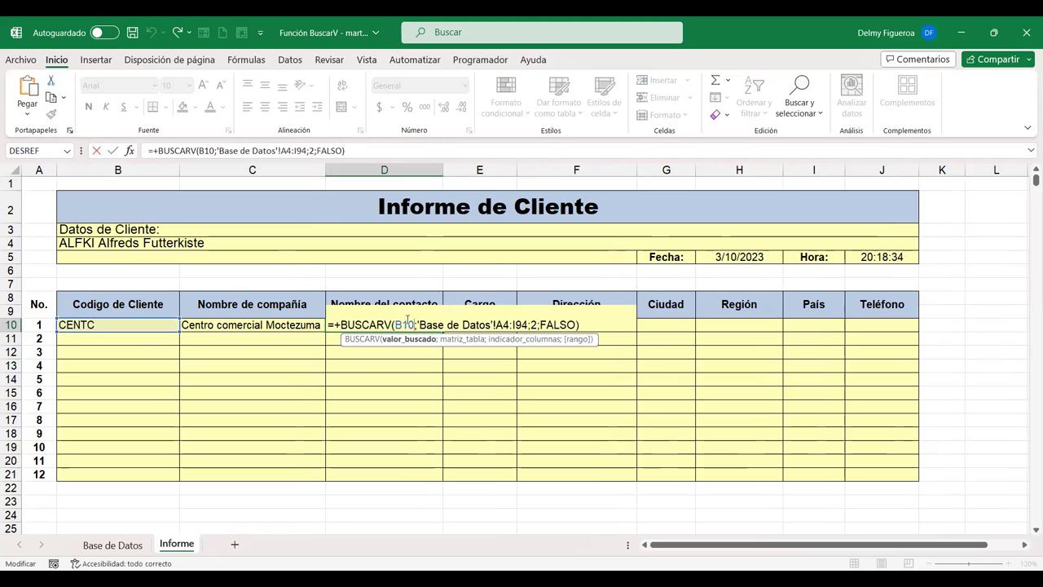
pyautogui.click(143, 322)
pyautogui.click(141, 321)
pyautogui.click(515, 324)
pyautogui.click(314, 324)
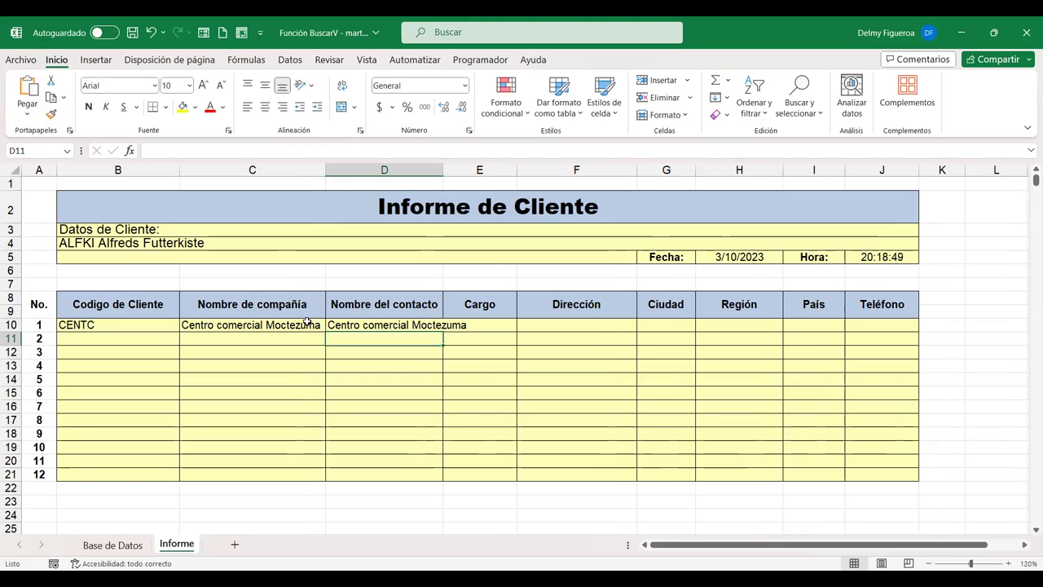
pyautogui.press('F2')
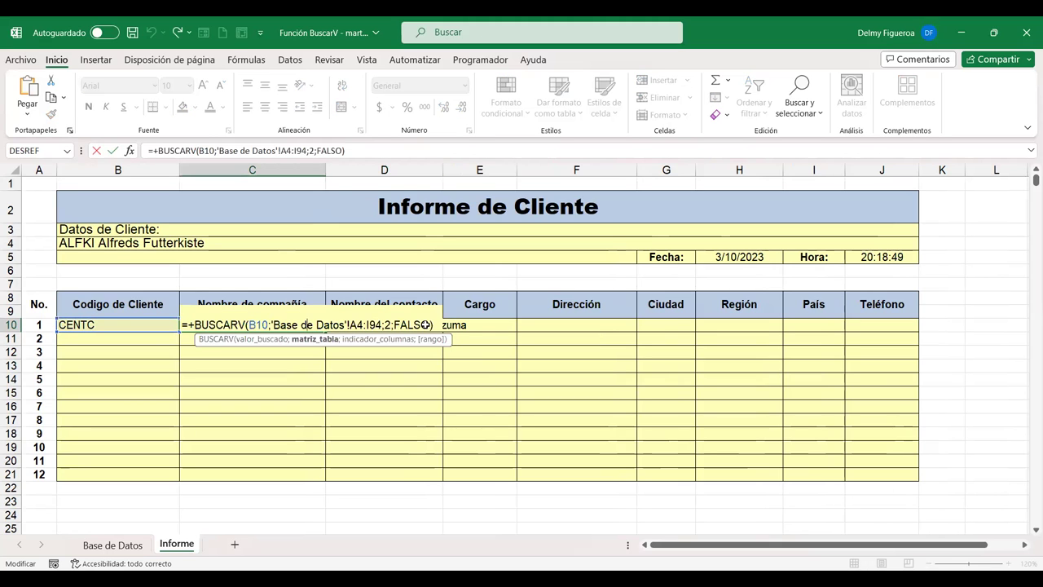
pyautogui.click(425, 325)
pyautogui.press('F2')
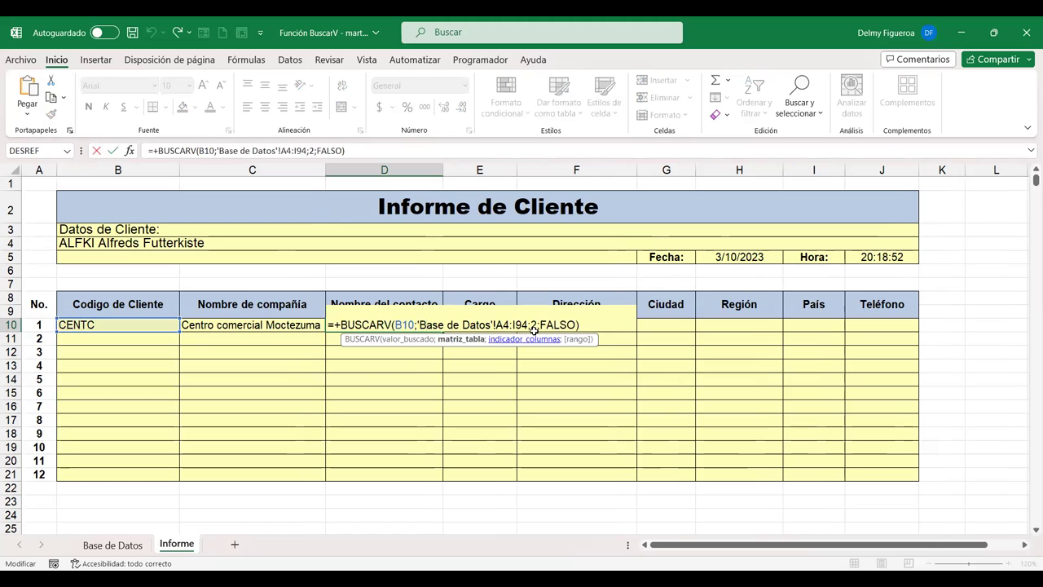
pyautogui.click(532, 324)
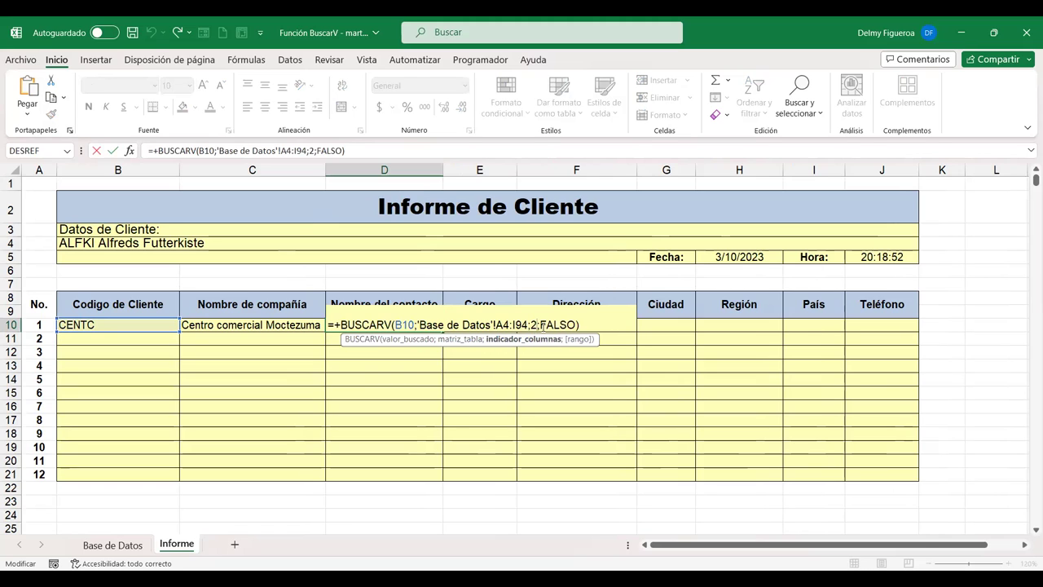
pyautogui.press('Return')
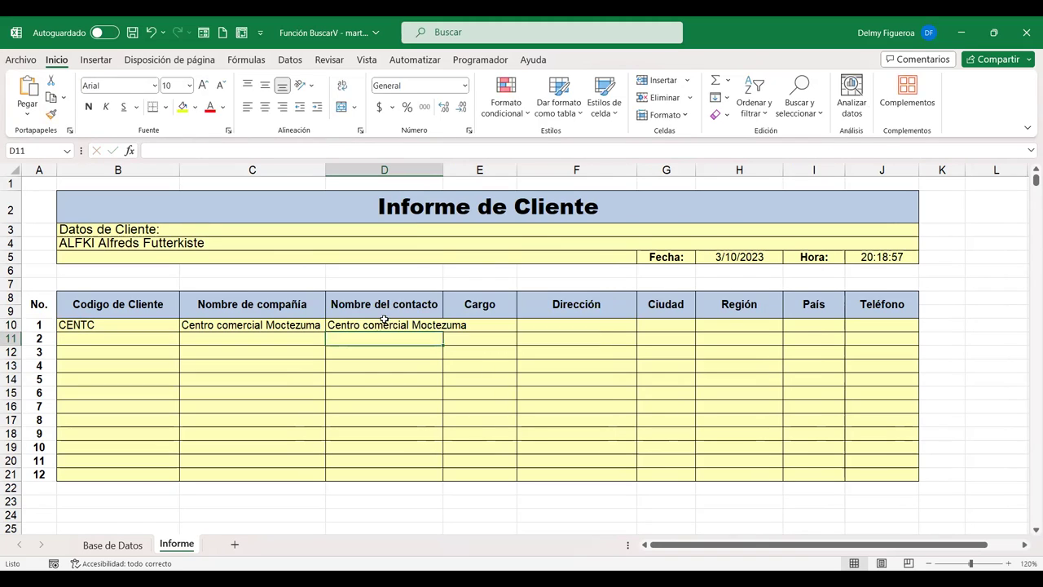
# - Change D10's column index from 2 to 3 so it returns Francisco Chang
pyautogui.click(113, 545)
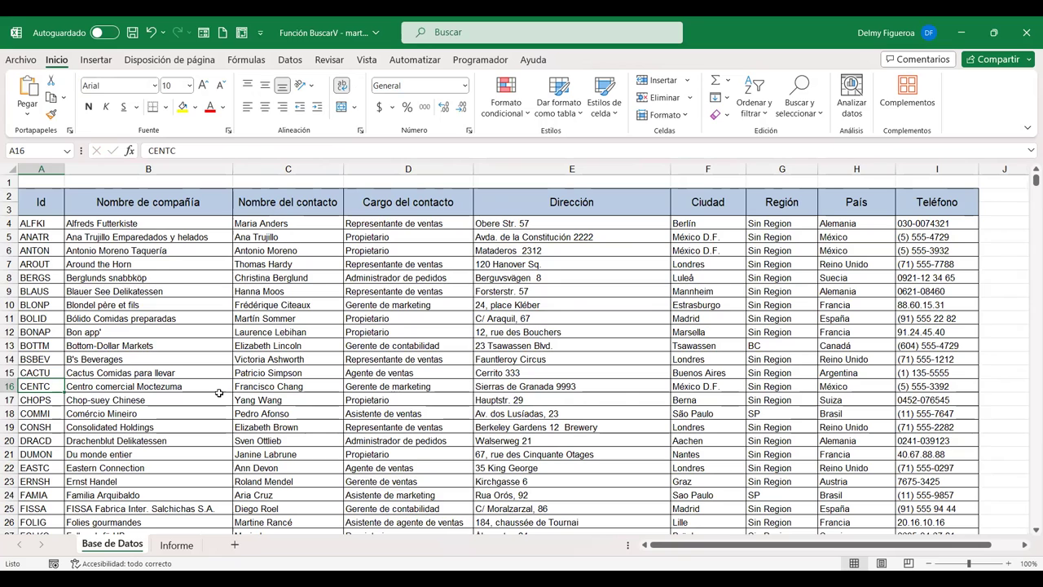
pyautogui.click(176, 545)
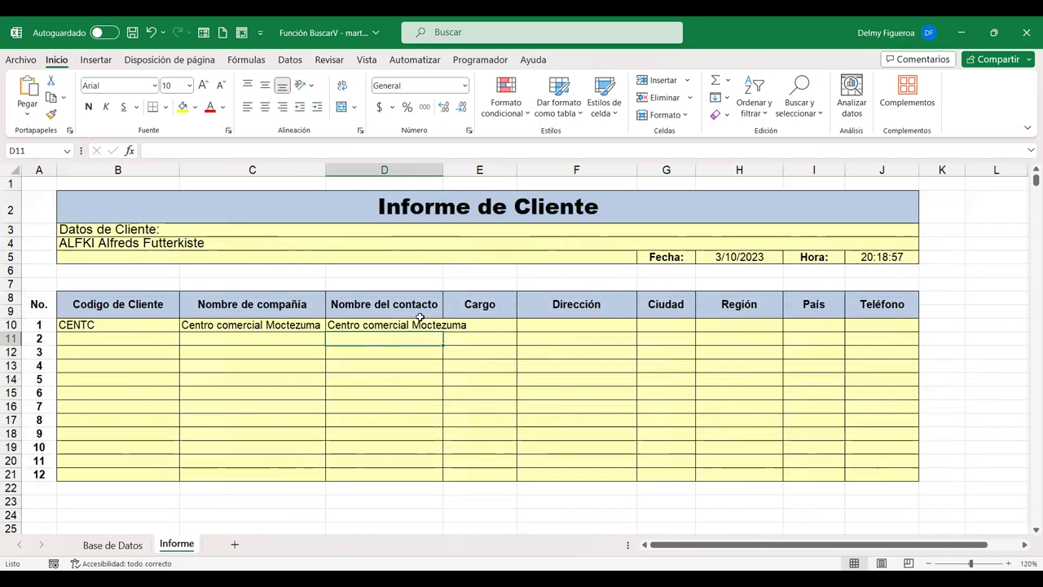
pyautogui.doubleClick(415, 324)
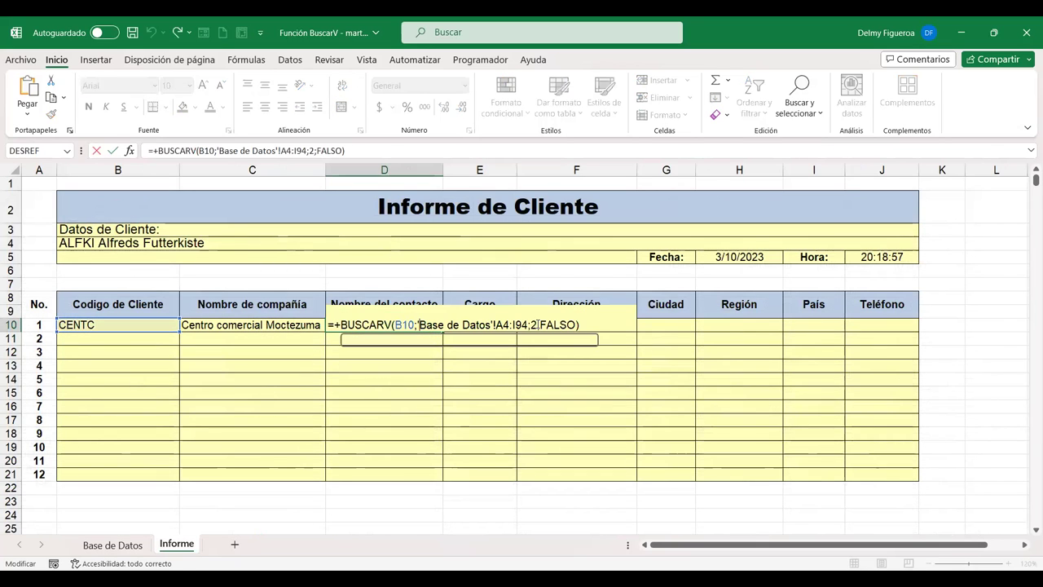
pyautogui.press('BackSpace')
pyautogui.write('3')
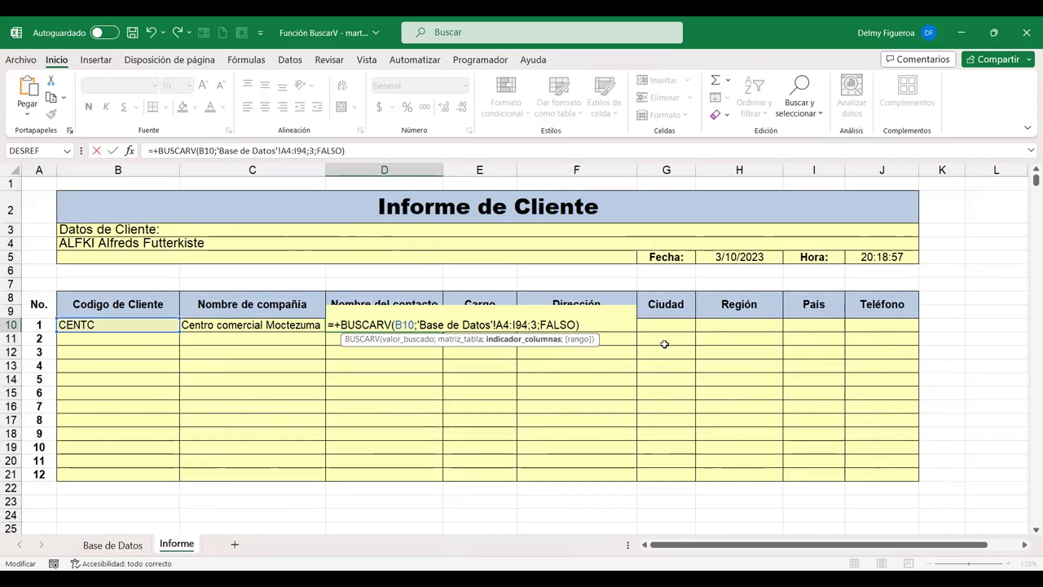
pyautogui.press('Return')
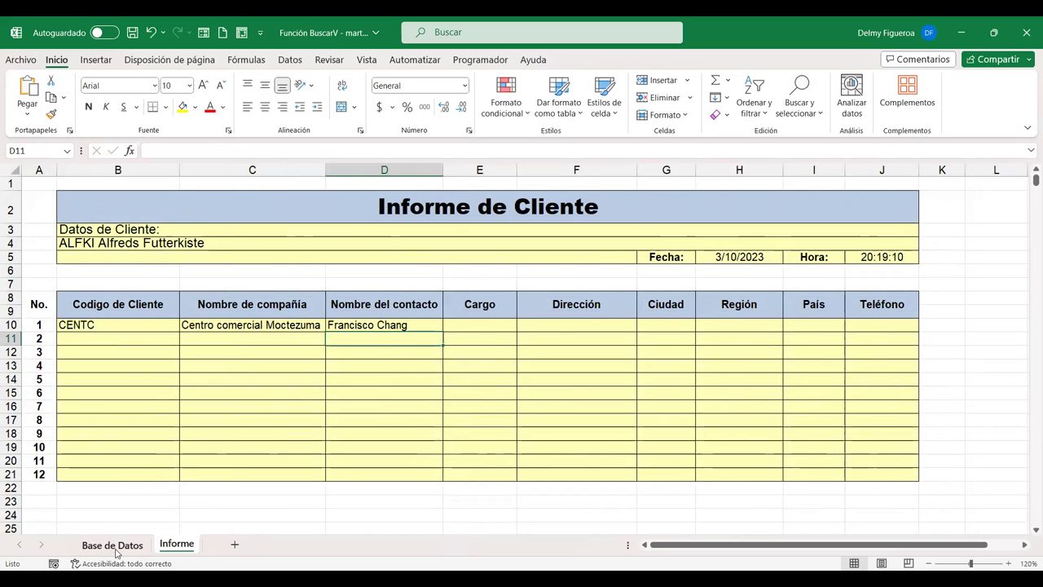
# - Check the CENTC row, then copy D10's lookup formula into the Cargo cell E10
pyautogui.click(115, 546)
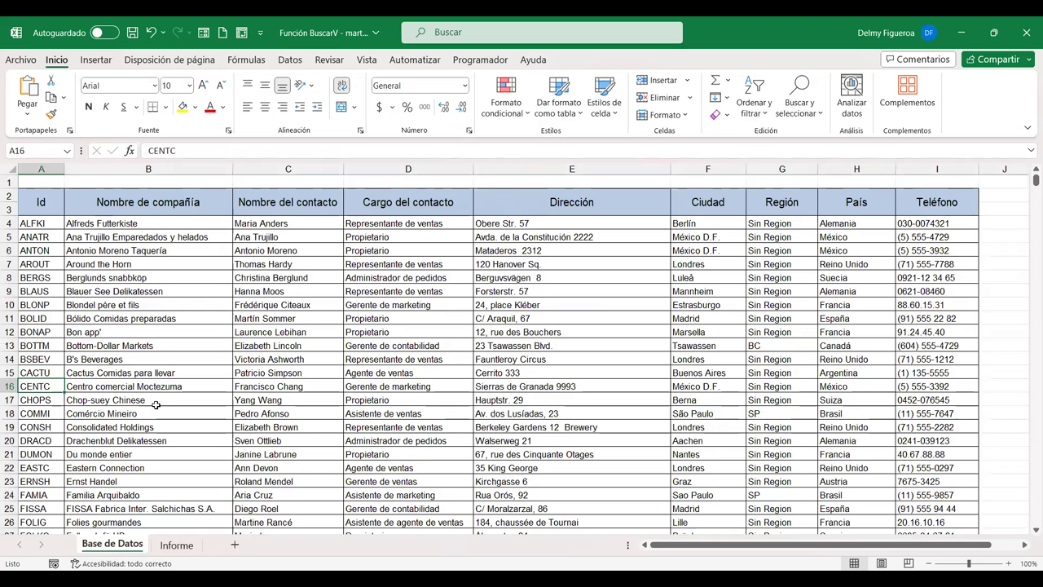
pyautogui.click(11, 386)
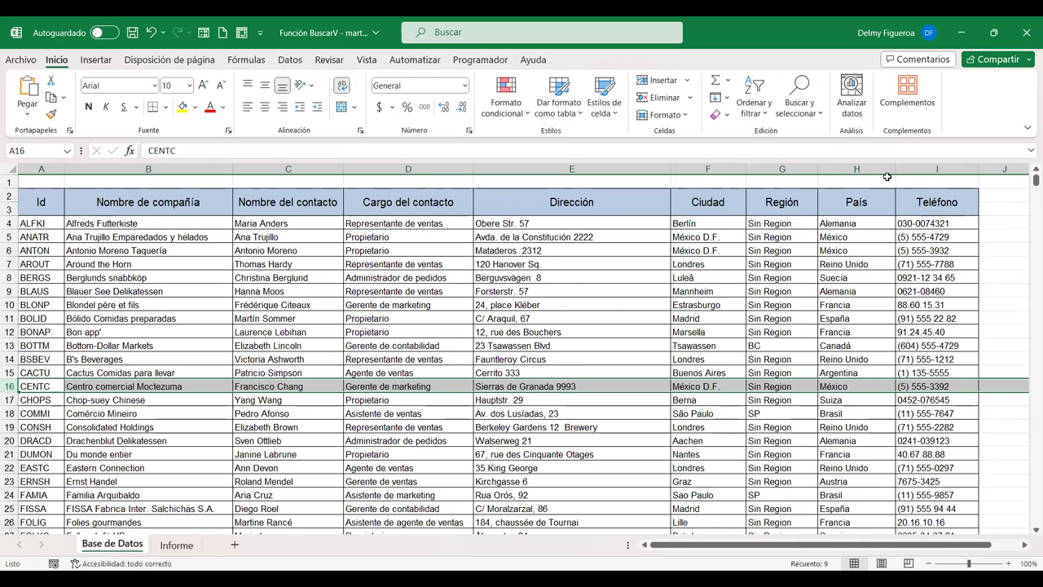
pyautogui.click(176, 545)
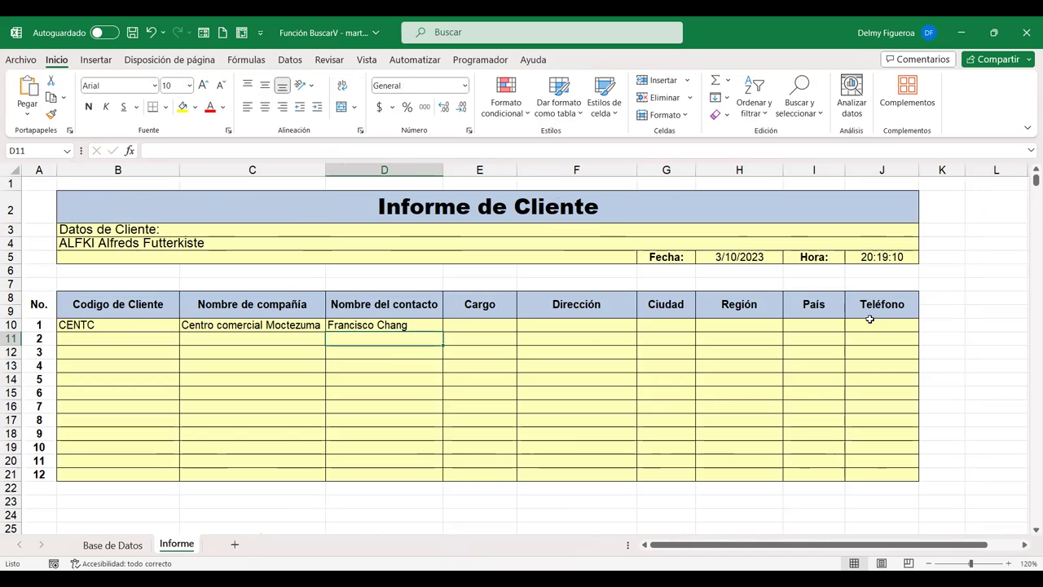
pyautogui.click(410, 325)
pyautogui.moveTo(346, 150); pyautogui.dragTo(82, 149)
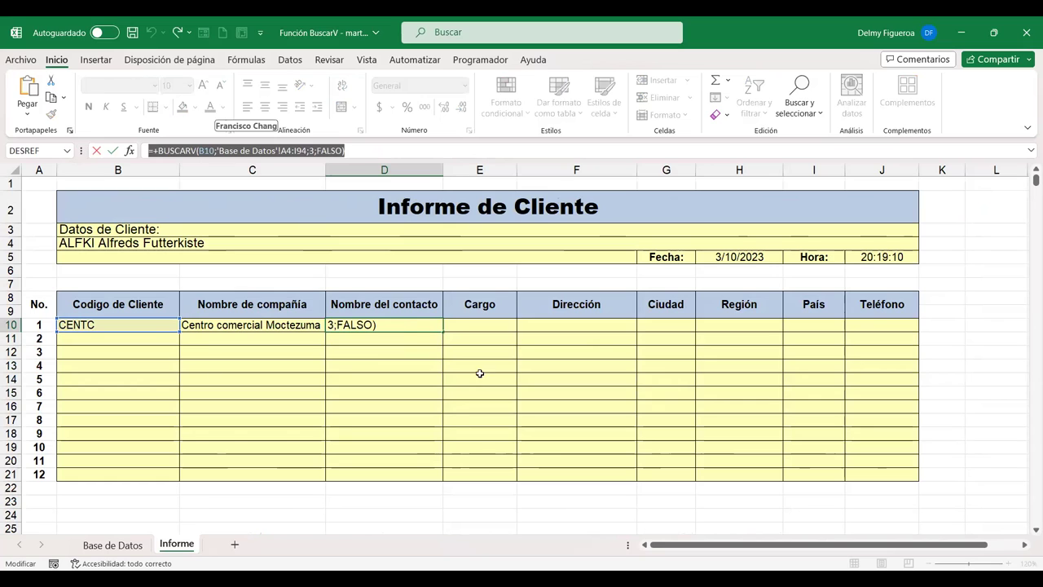
pyautogui.press('Return')
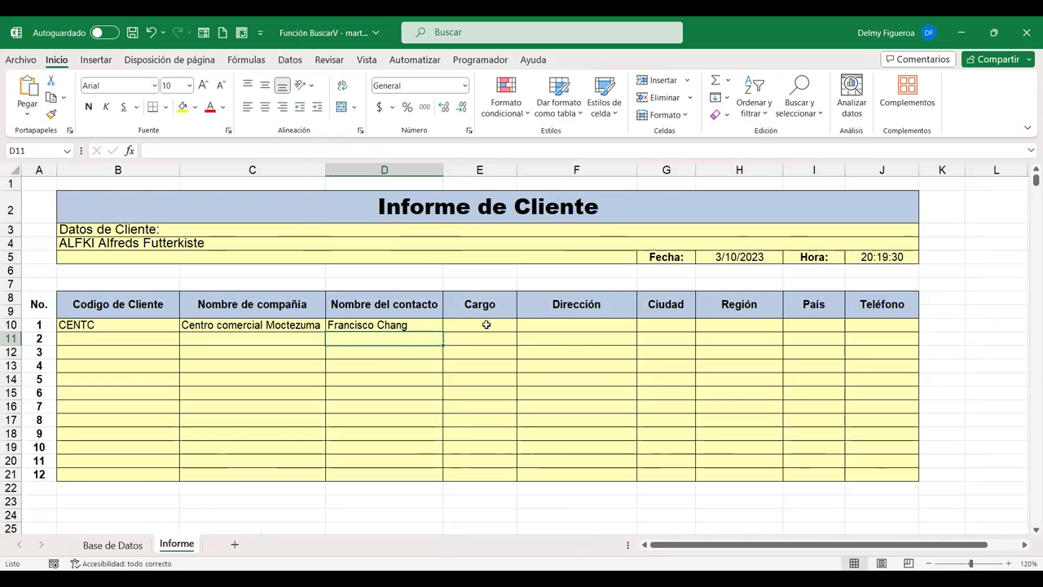
pyautogui.click(486, 324)
pyautogui.hotkey('ctrl', 'v')
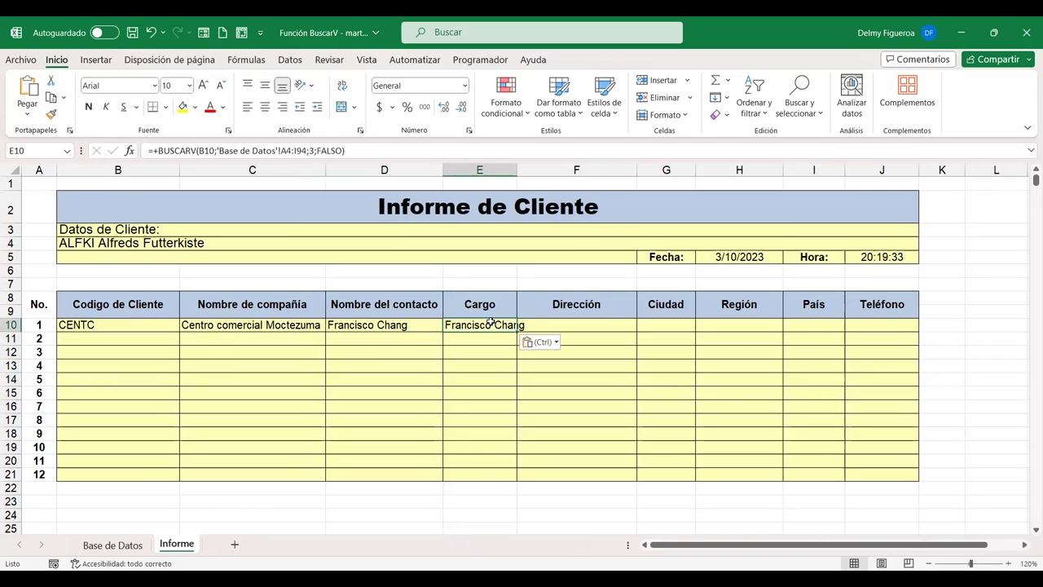
# - Cycle E10's B10 reference with F4 until it becomes the mixed reference $B10
pyautogui.doubleClick(525, 324)
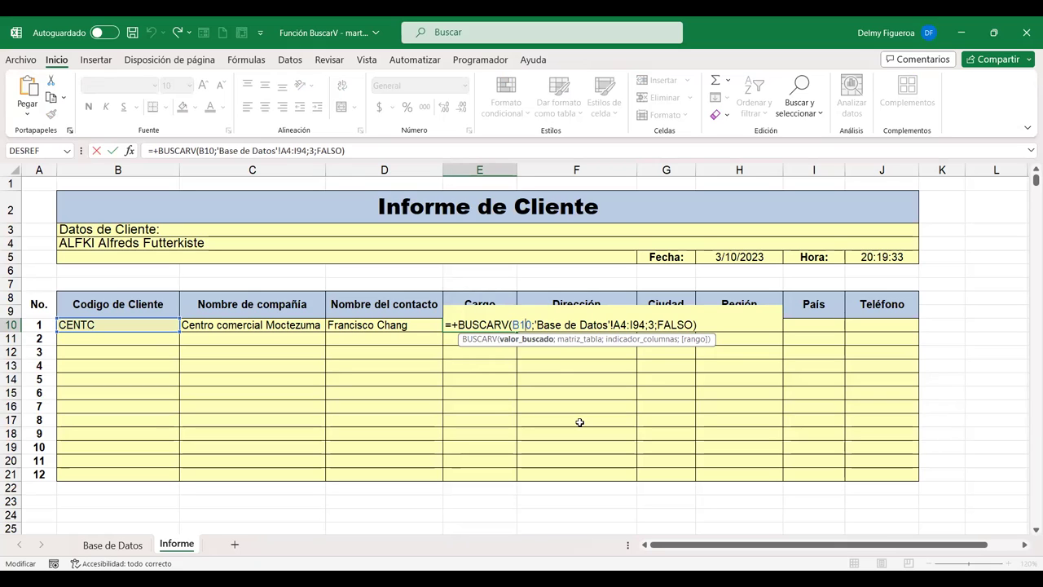
pyautogui.press('F4')
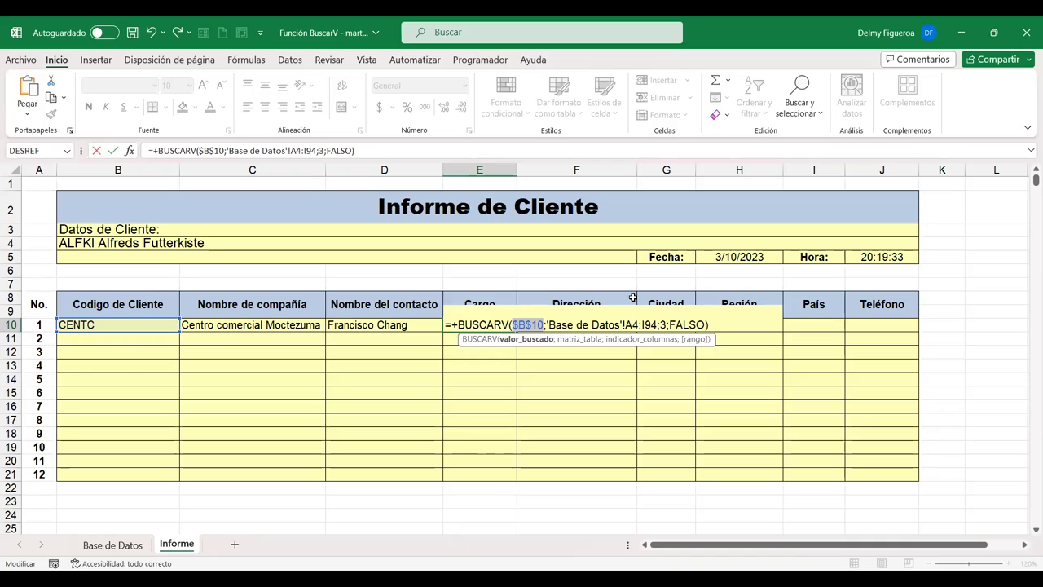
pyautogui.press('F4')
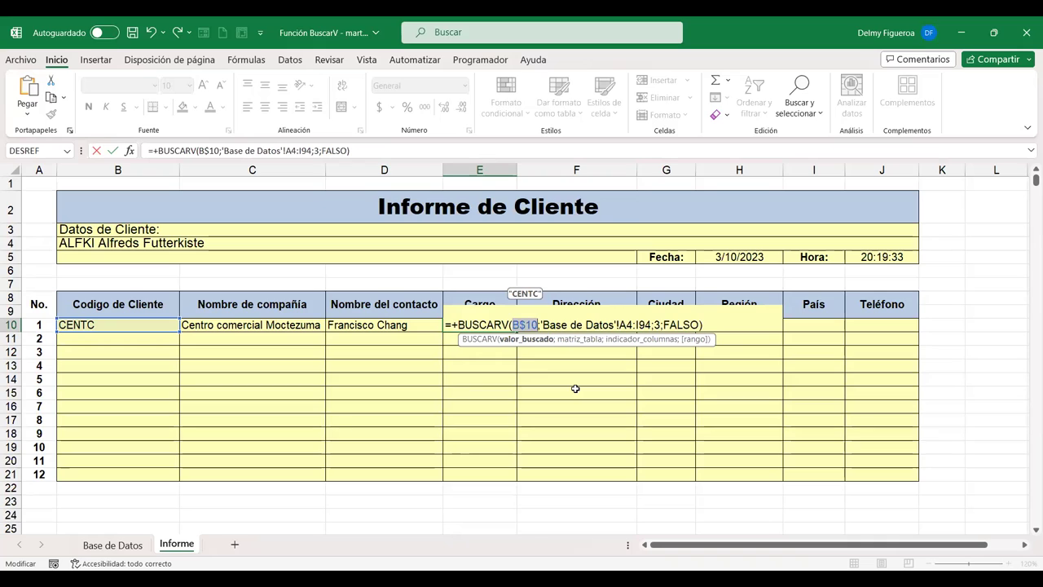
pyautogui.press('F4')
# - Make E10's table range absolute as 'Base de Datos'!$A$4:$I$94
pyautogui.click(625, 324)
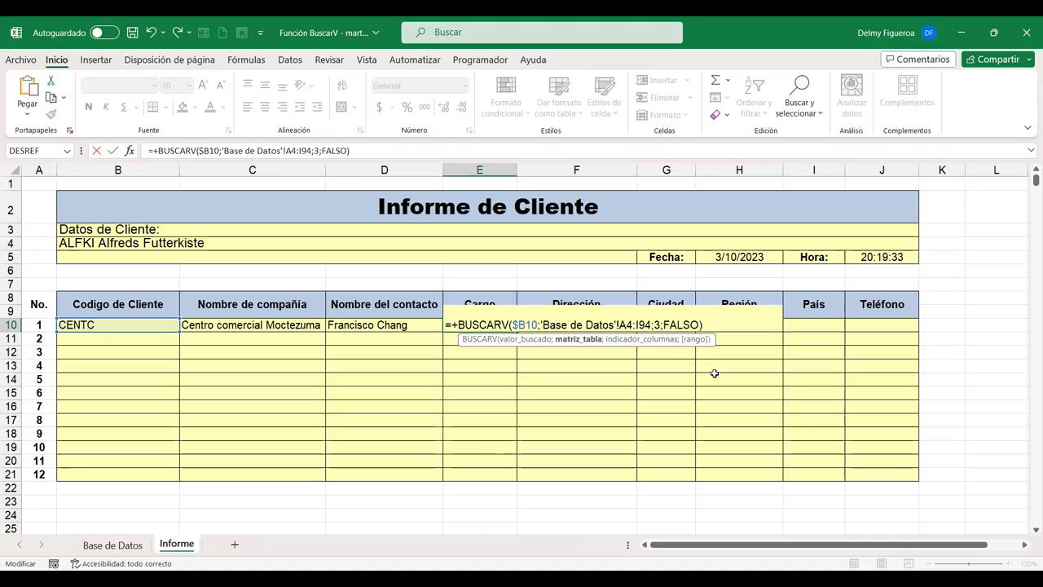
pyautogui.press('F4')
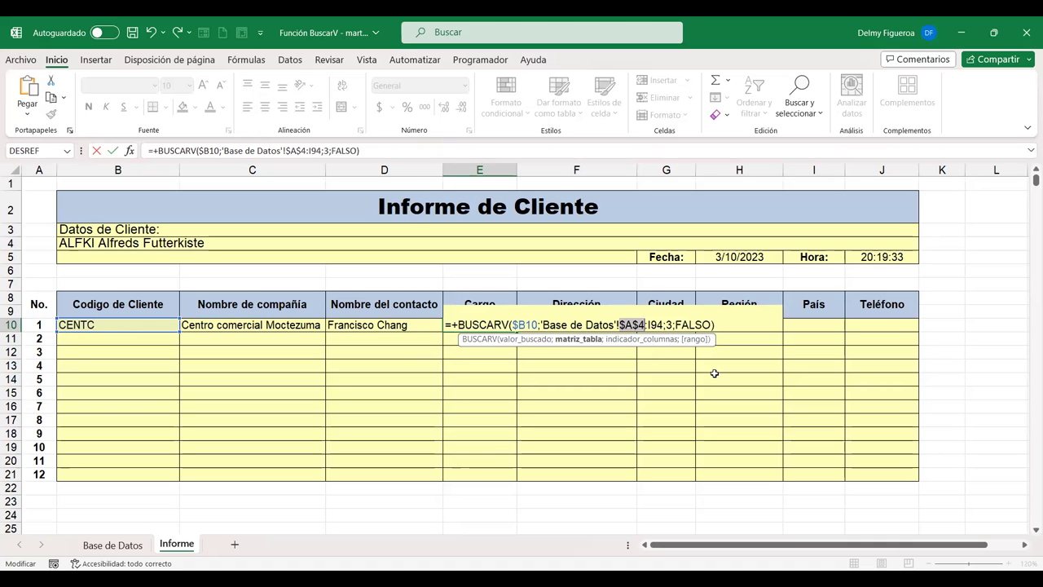
pyautogui.click(658, 324)
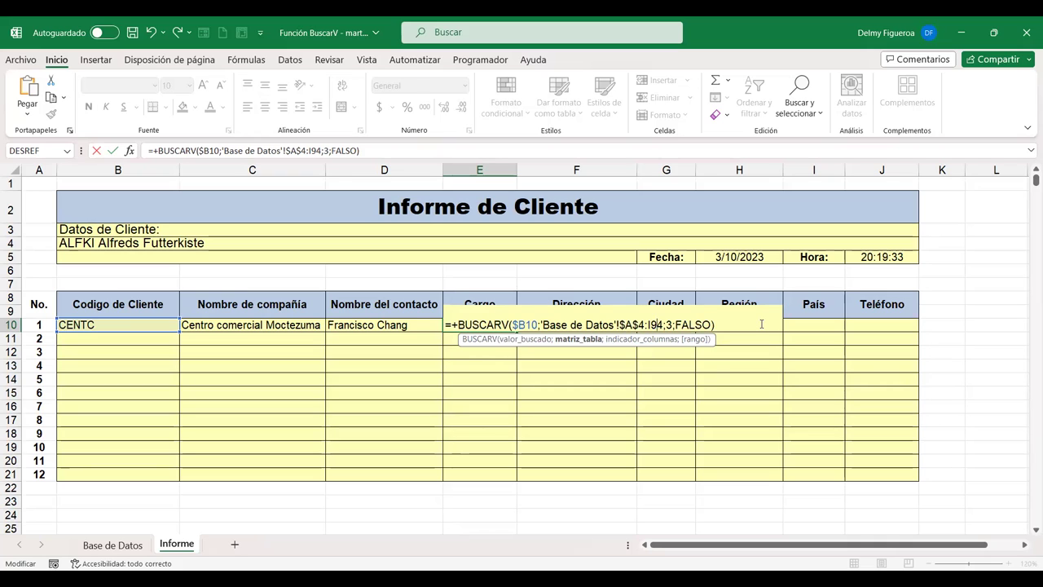
pyautogui.press('F4')
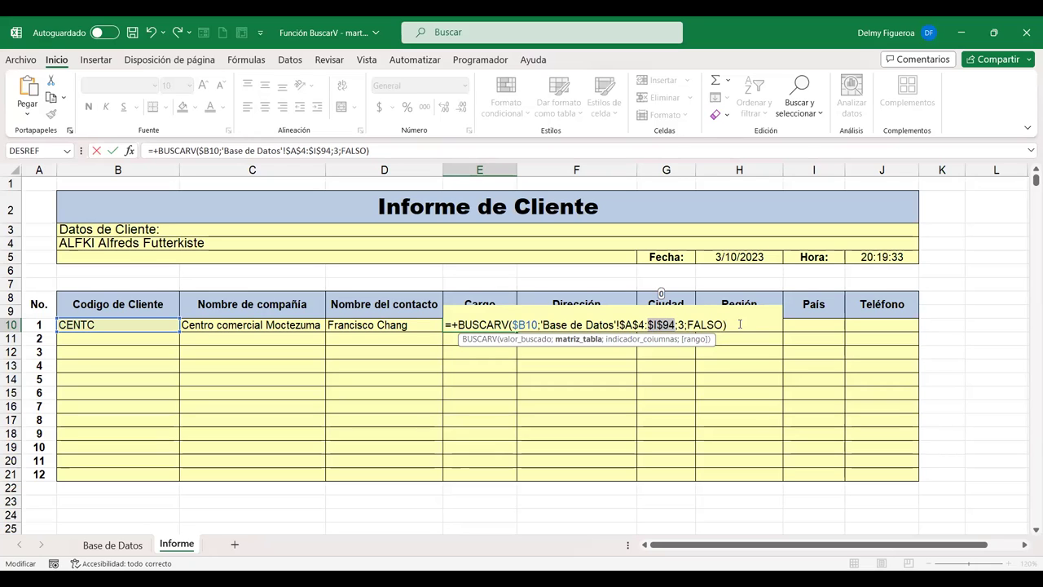
pyautogui.hotkey('ctrl', 'Return')
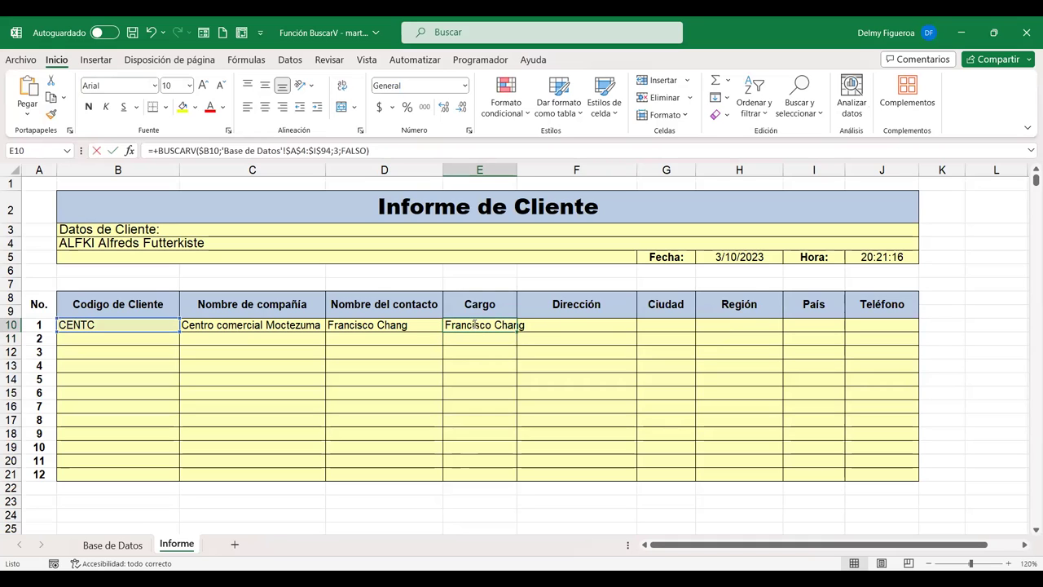
# - Change E10's column index to 4 so it shows Gerente de marketing, and widen column E
pyautogui.doubleClick(475, 325)
pyautogui.click(682, 323)
pyautogui.press('BackSpace')
pyautogui.write('4')
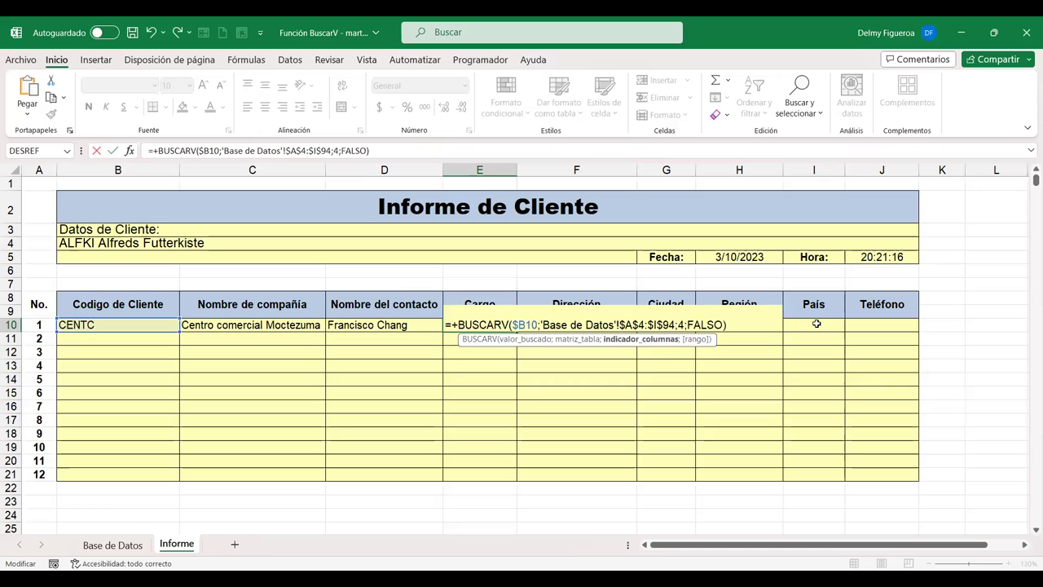
pyautogui.press('Return')
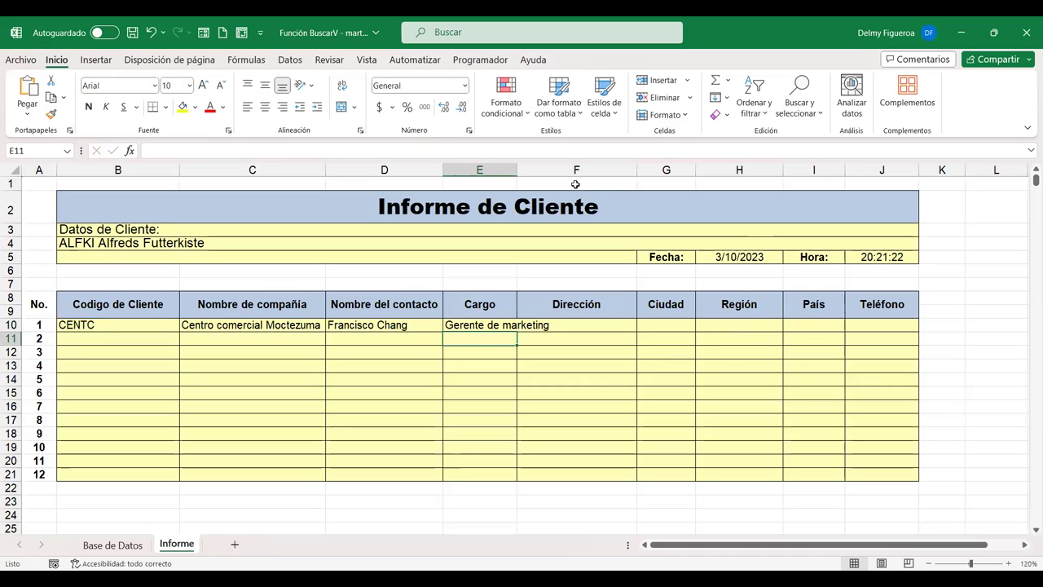
pyautogui.doubleClick(516, 169)
pyautogui.click(547, 328)
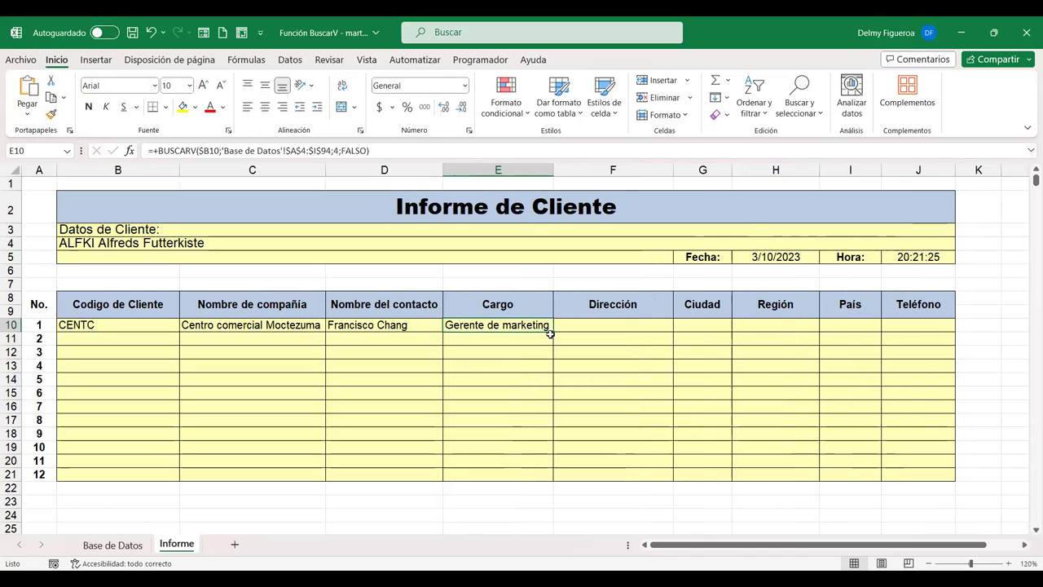
# - Copy E10's lookup across to J10; F10 returns the address and G10 México D.F
pyautogui.moveTo(576, 332); pyautogui.dragTo(933, 347)
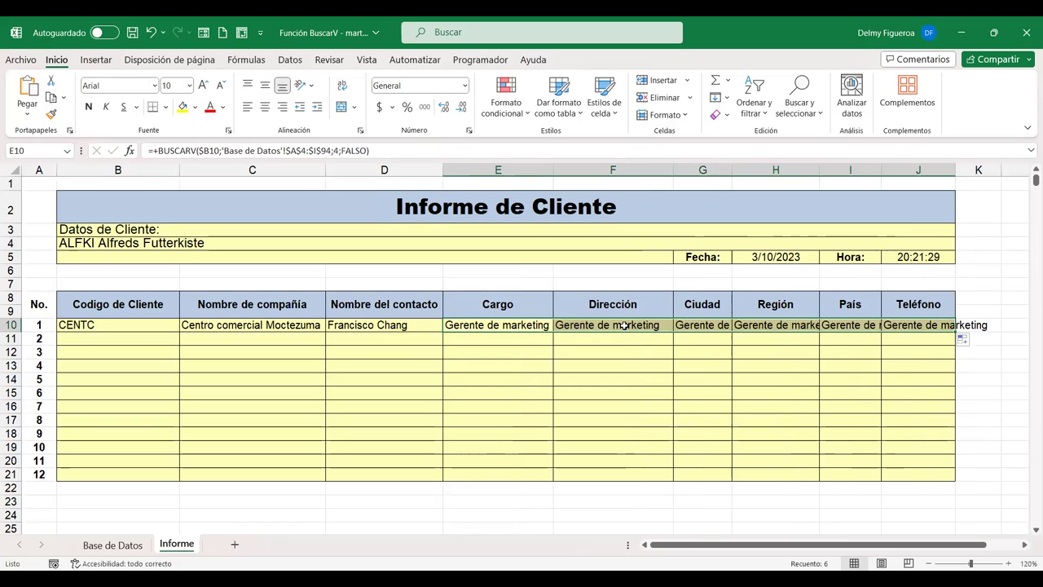
pyautogui.click(626, 326)
pyautogui.doubleClick(625, 327)
pyautogui.click(794, 325)
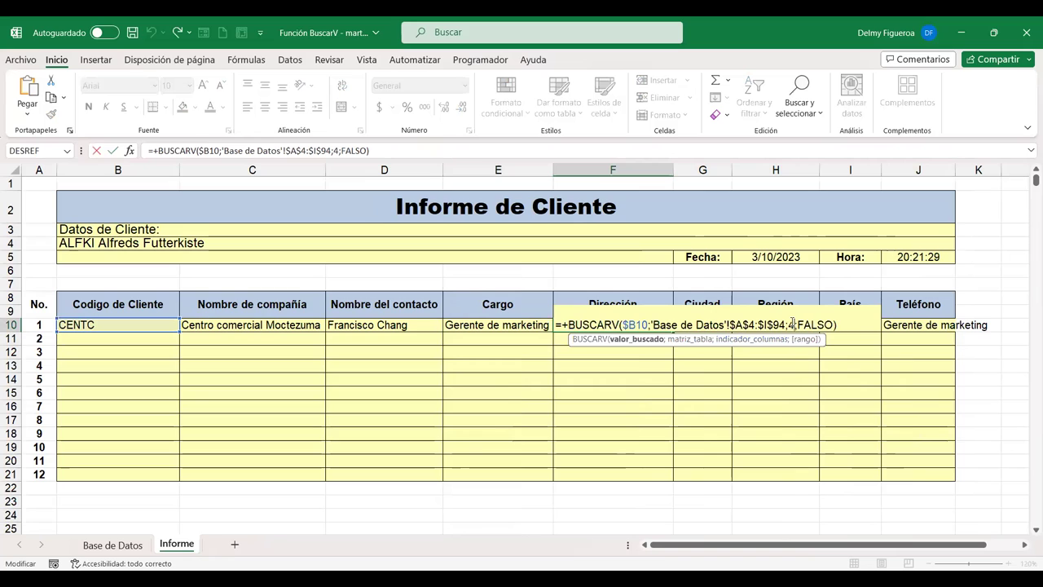
pyautogui.press('Return')
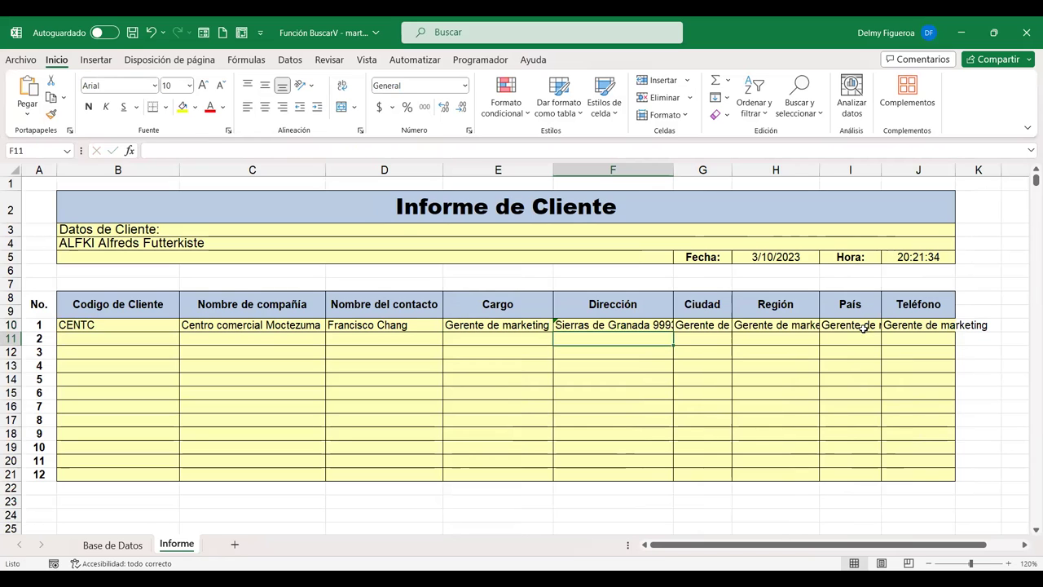
pyautogui.doubleClick(713, 325)
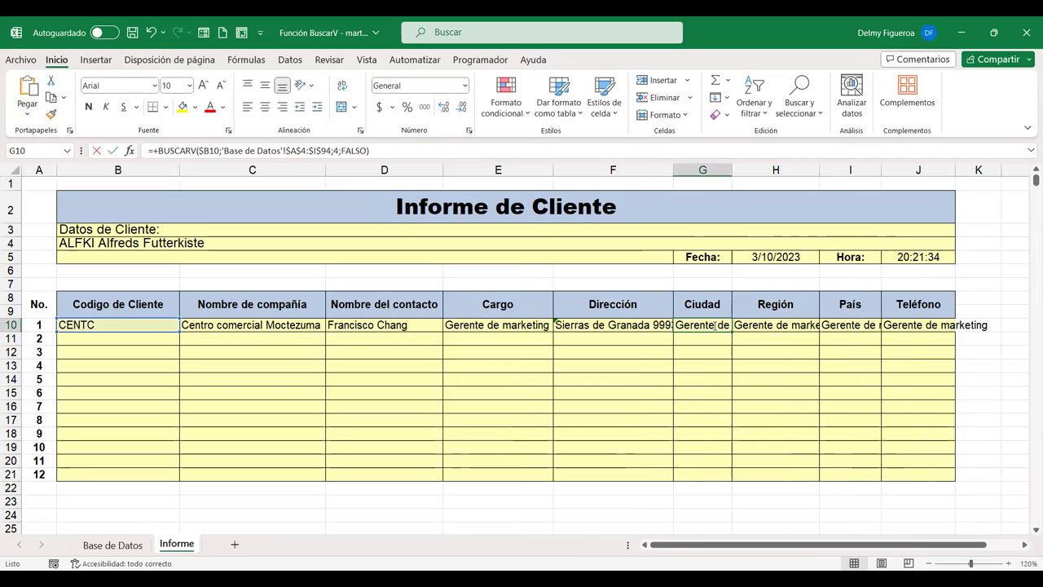
pyautogui.click(913, 324)
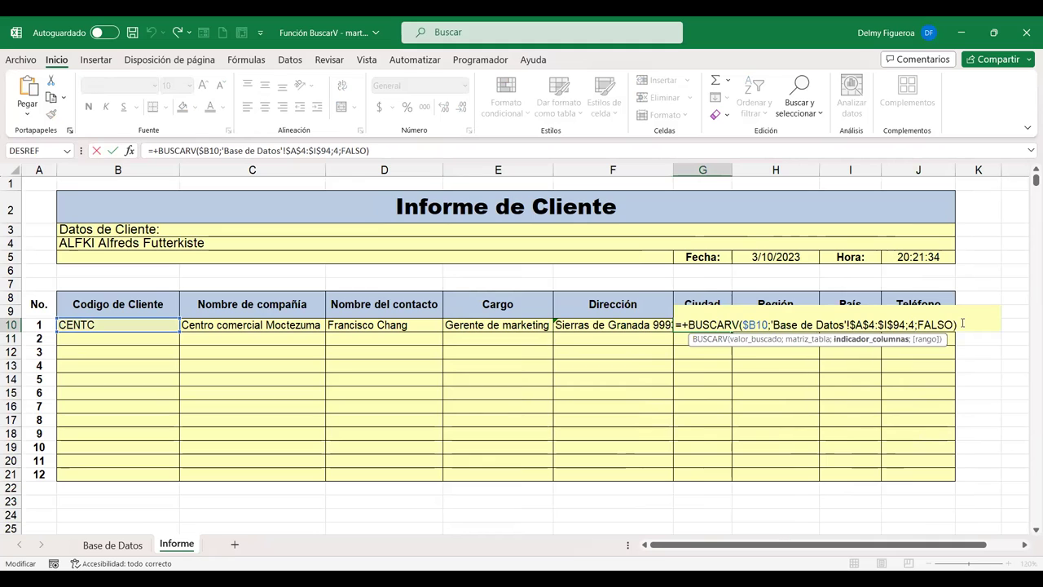
pyautogui.press('Return')
# - Change H10's column index from 4 to 7 so Región shows Sin Region
pyautogui.click(798, 324)
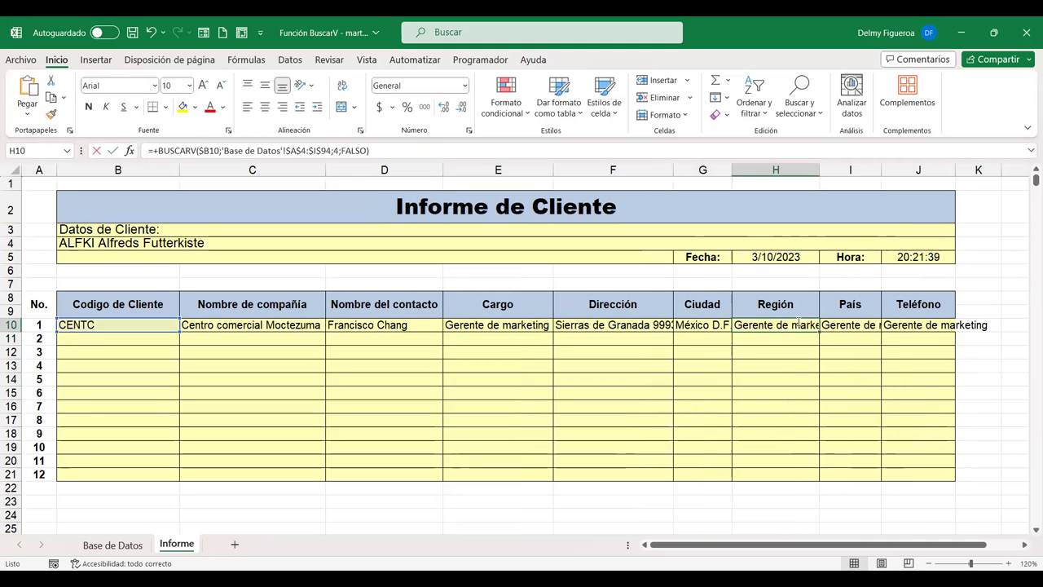
pyautogui.doubleClick(798, 325)
pyautogui.click(973, 325)
pyautogui.press('BackSpace')
pyautogui.write('7')
pyautogui.press('Return')
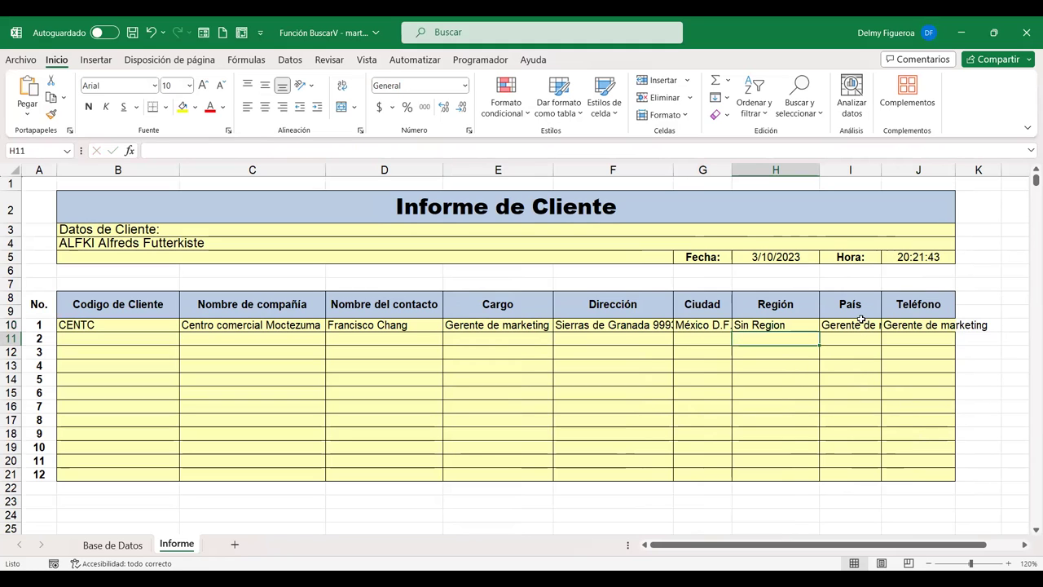
# - Set I10's column index to 8 so País shows México
pyautogui.click(861, 323)
pyautogui.doubleClick(862, 324)
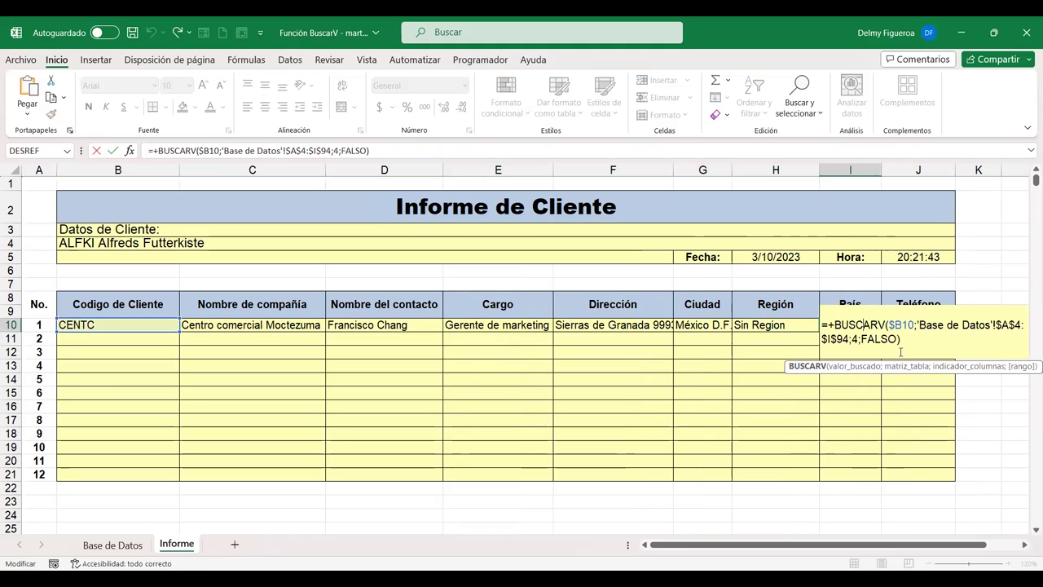
pyautogui.click(853, 338)
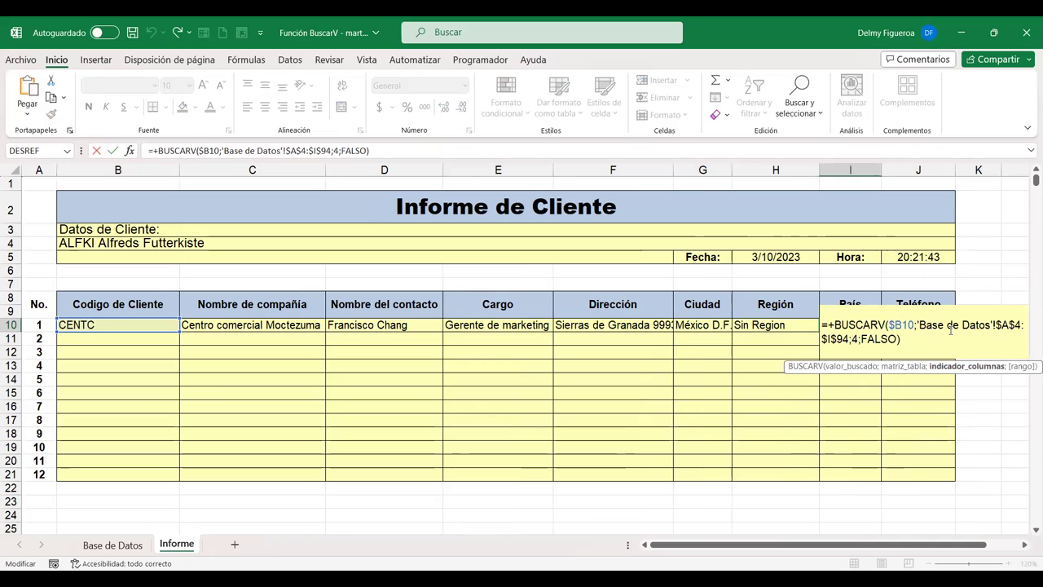
pyautogui.press('Delete')
pyautogui.write('8')
pyautogui.press('Return')
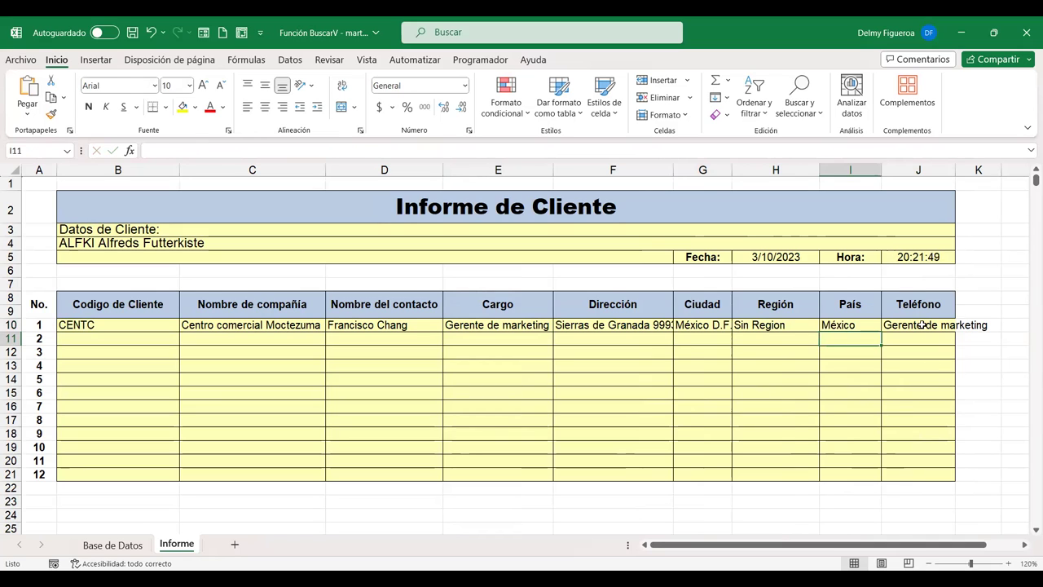
# - Set J10's column index to 9 so Teléfono shows (5) 555-3392
pyautogui.click(924, 325)
pyautogui.doubleClick(925, 326)
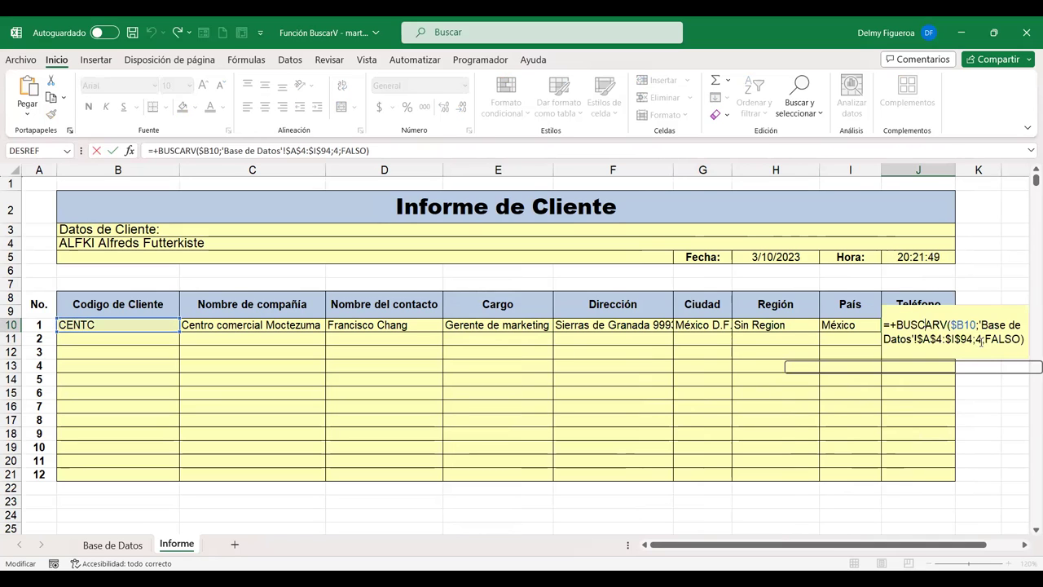
pyautogui.click(981, 342)
pyautogui.press('Delete')
pyautogui.write('9')
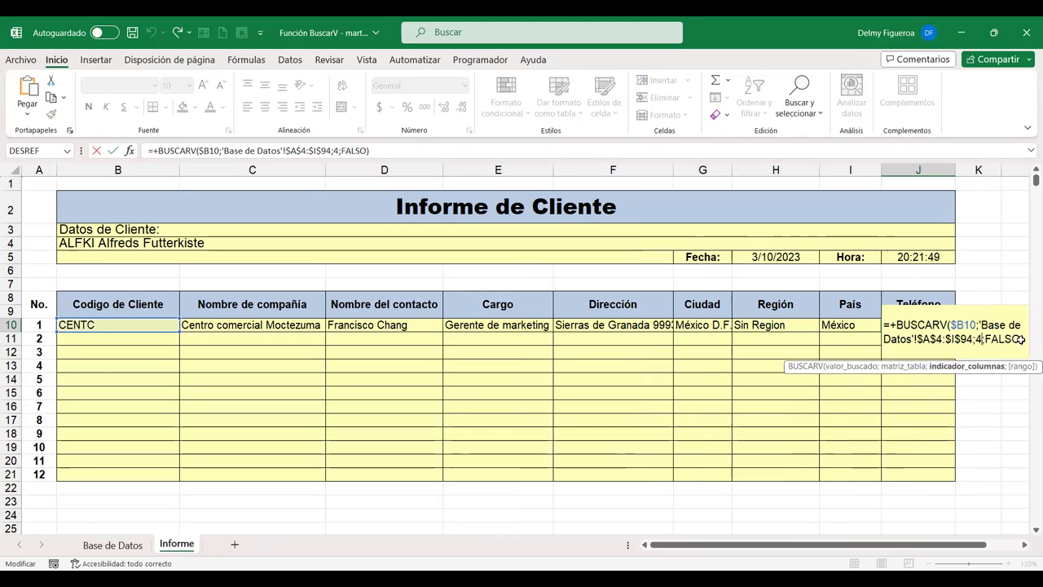
pyautogui.press('Return')
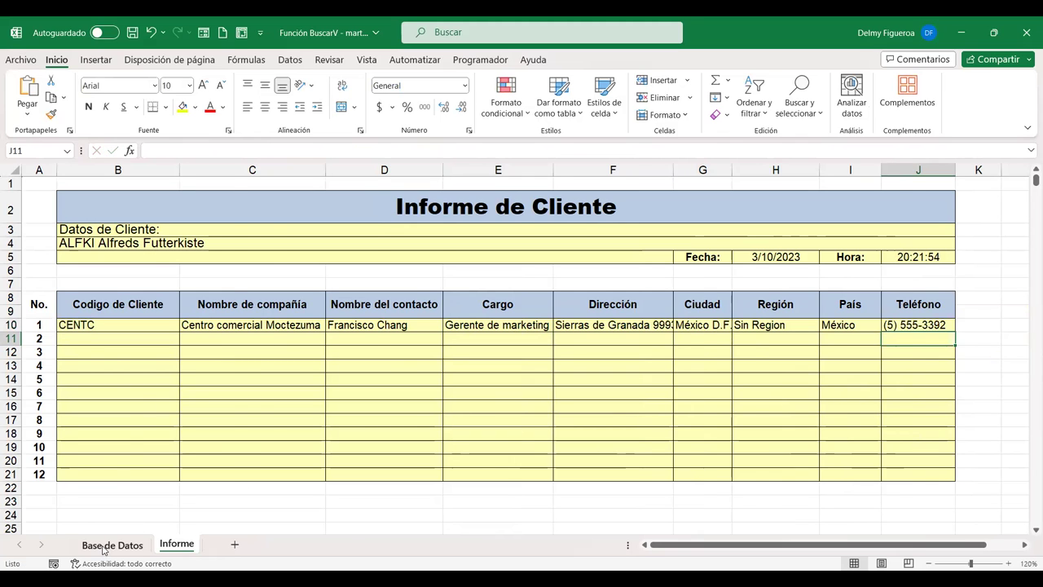
pyautogui.click(104, 548)
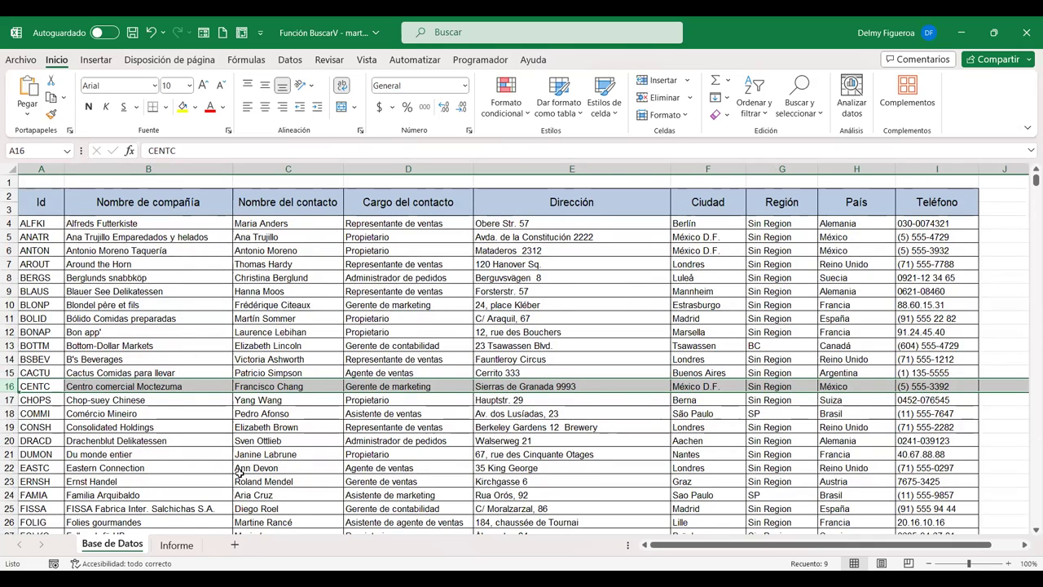
pyautogui.click(177, 545)
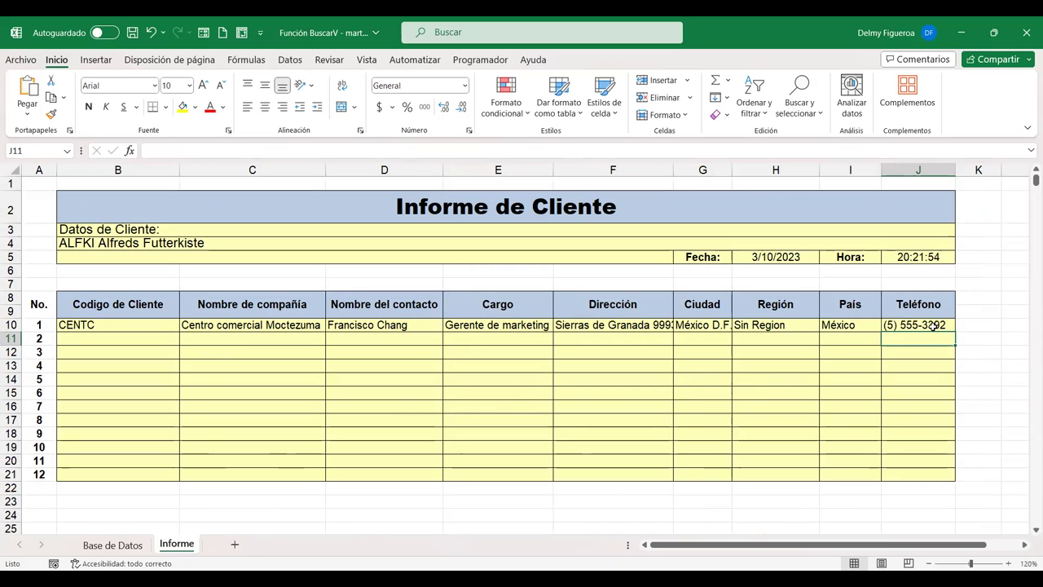
pyautogui.click(91, 326)
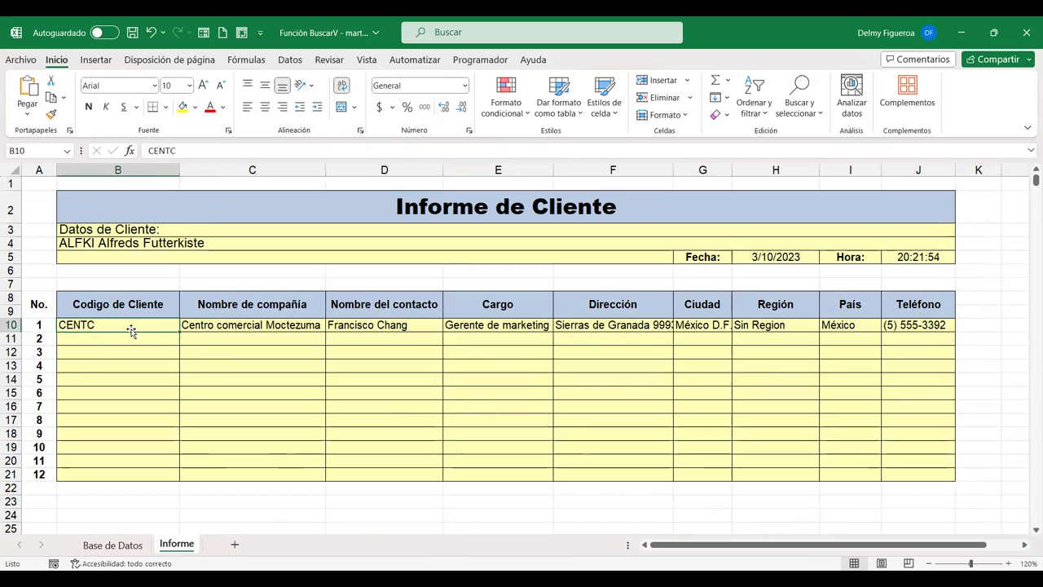
# - Check C10's company-name lookup and copy it down into C11, which shows #N/D
pyautogui.click(259, 325)
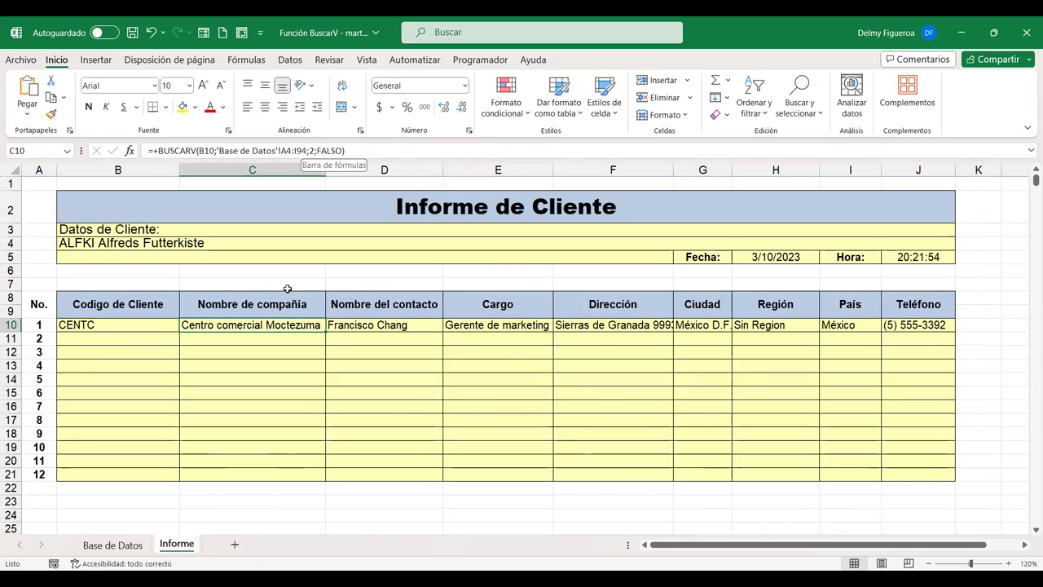
pyautogui.doubleClick(298, 327)
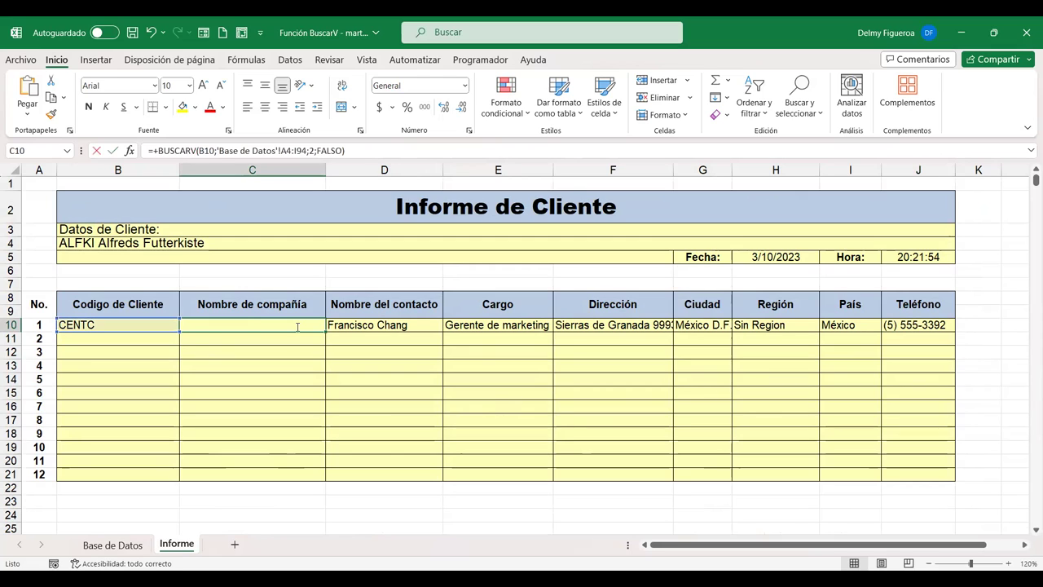
pyautogui.doubleClick(297, 326)
pyautogui.click(252, 324)
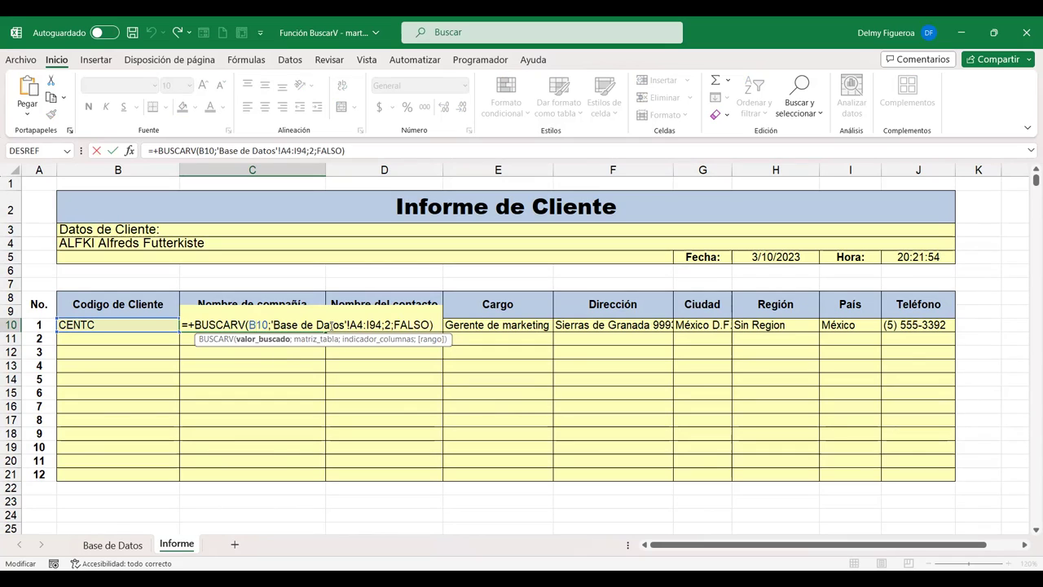
pyautogui.press('Escape')
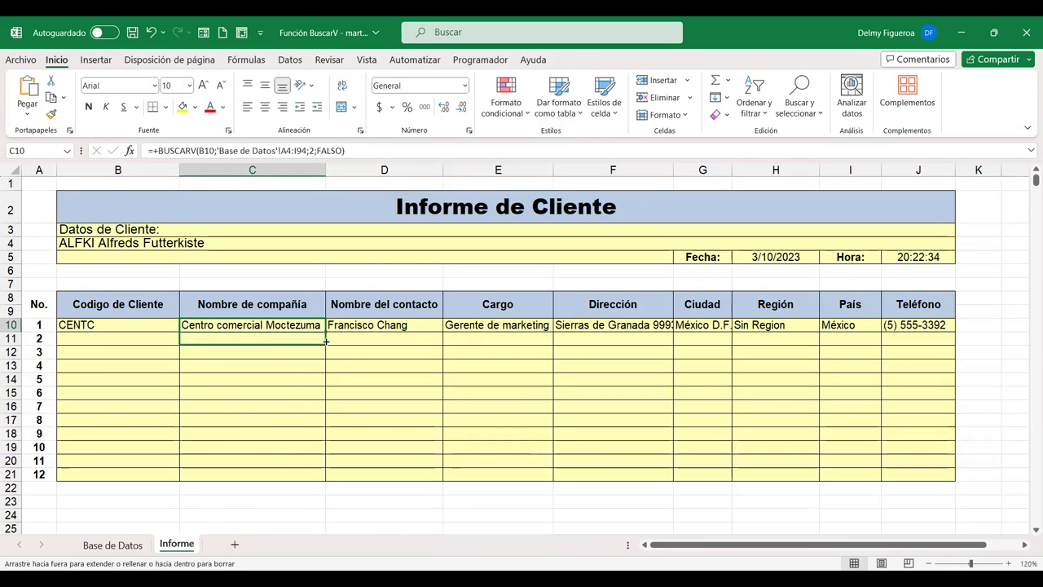
pyautogui.moveTo(328, 332); pyautogui.dragTo(272, 340)
# - Locate the GODOS customer code in row 33 of the Base de Datos sheet
pyautogui.click(114, 335)
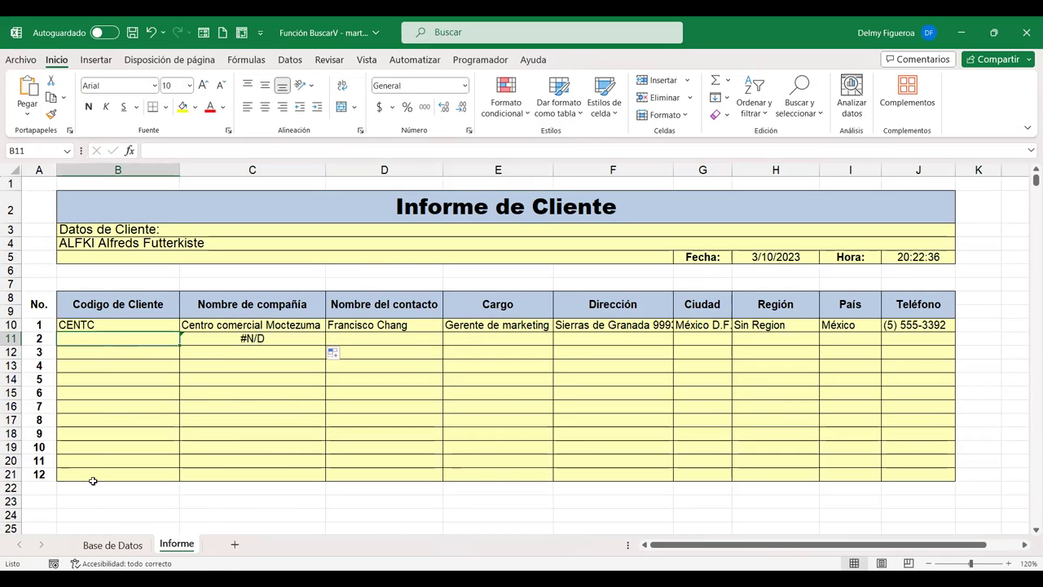
pyautogui.click(101, 544)
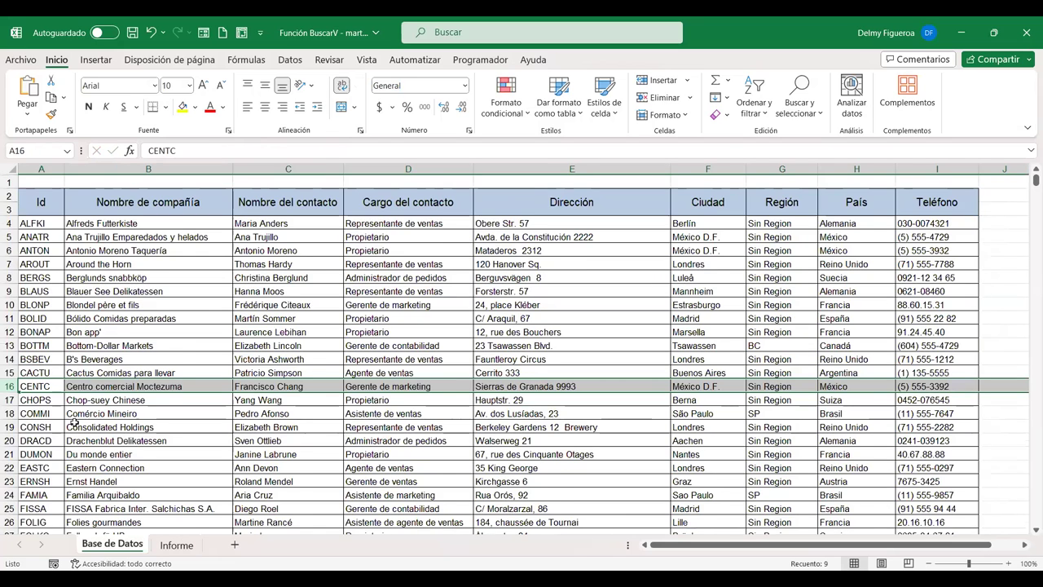
pyautogui.scroll(-5, 76, 423)
pyautogui.click(39, 415)
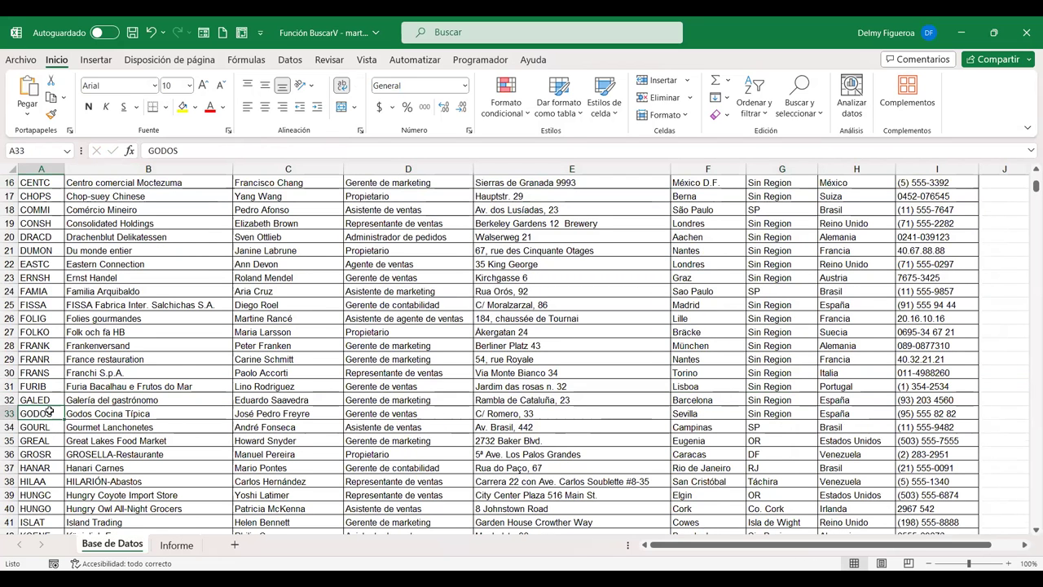
# - Enter GODOS in Informe cell B11 so C11 returns Godos Cocina Típica
pyautogui.click(9, 414)
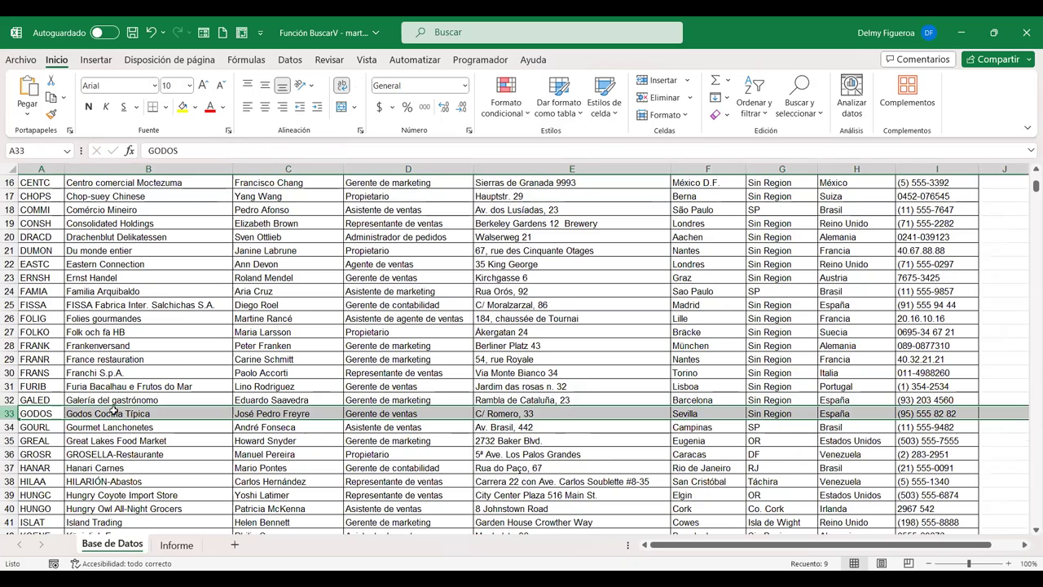
pyautogui.click(176, 545)
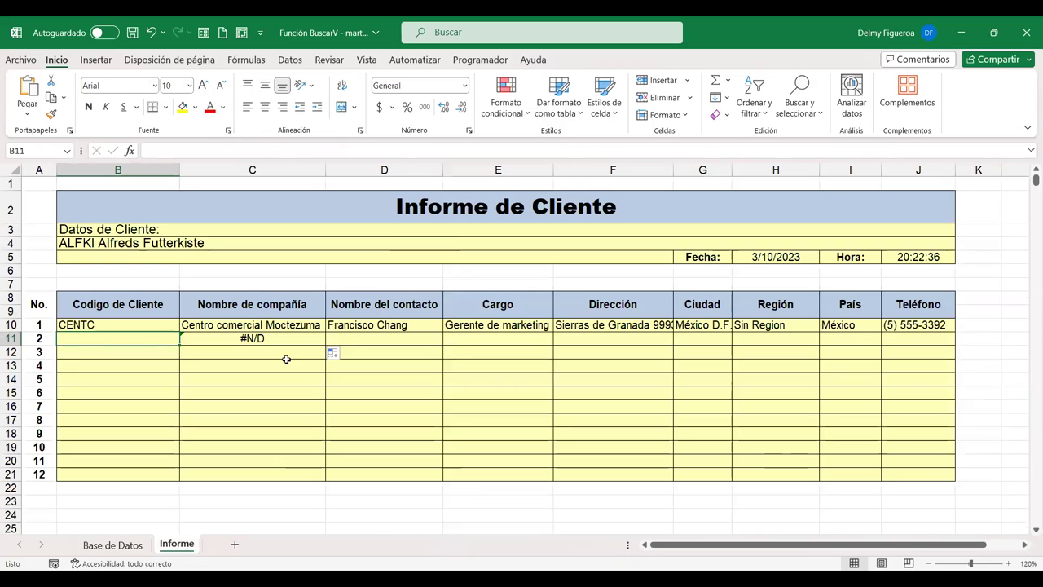
pyautogui.write('GODOS')
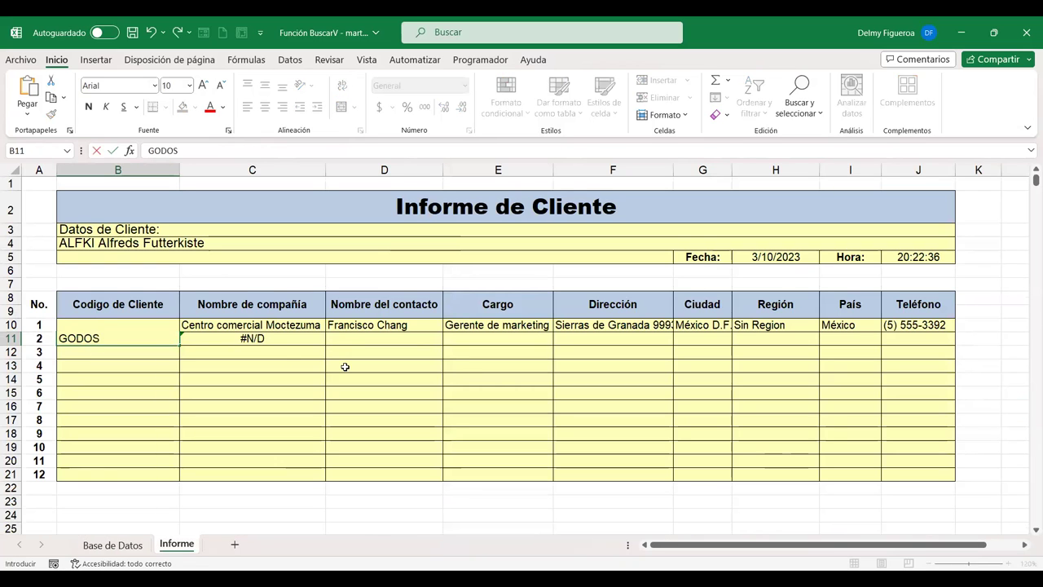
pyautogui.press('Return')
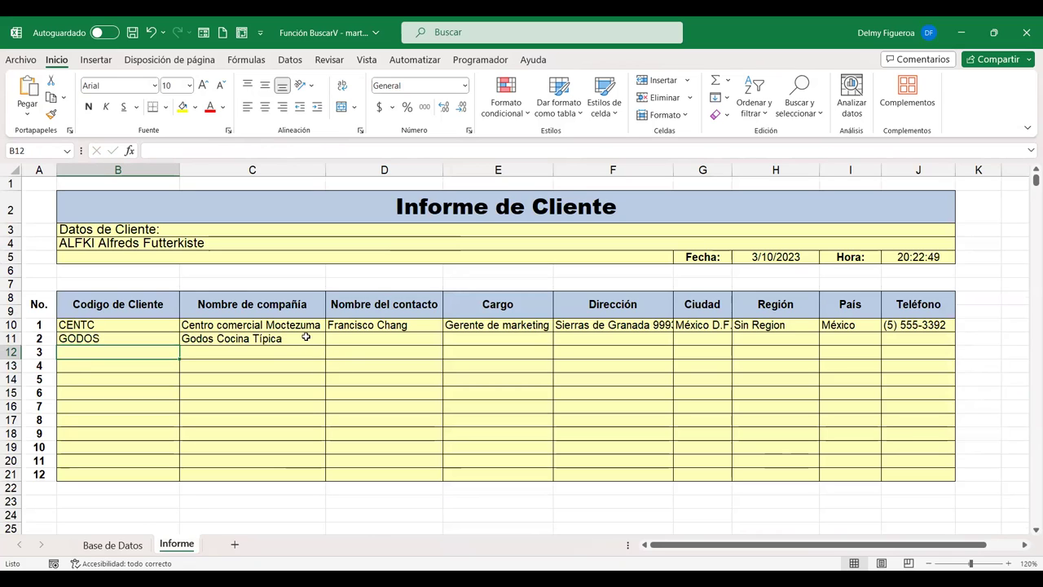
pyautogui.click(297, 339)
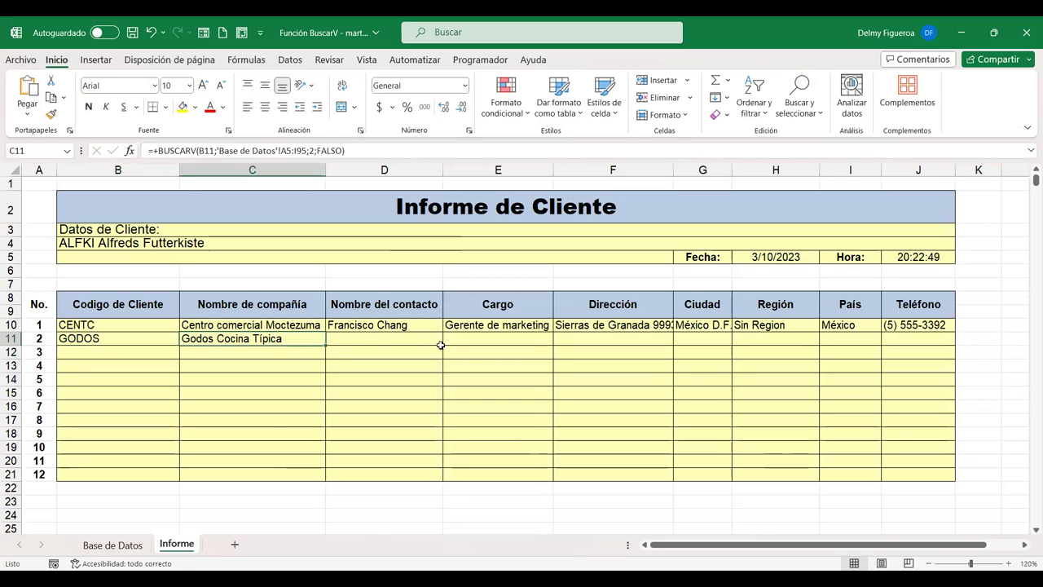
# - Copy D10's contact-name lookup down into D11 and check it against Base de Datos
pyautogui.click(416, 329)
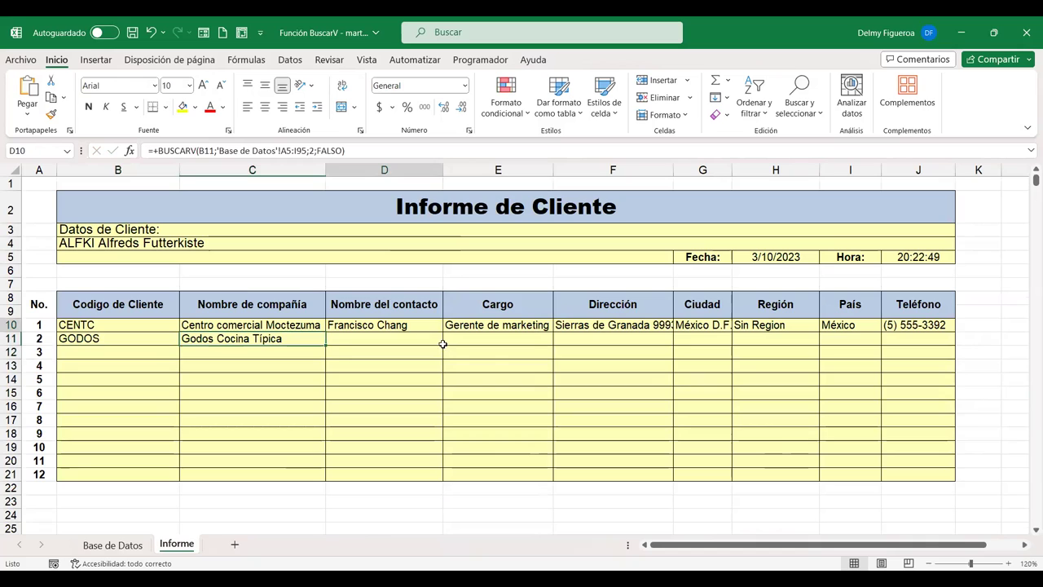
pyautogui.moveTo(443, 332); pyautogui.dragTo(446, 346)
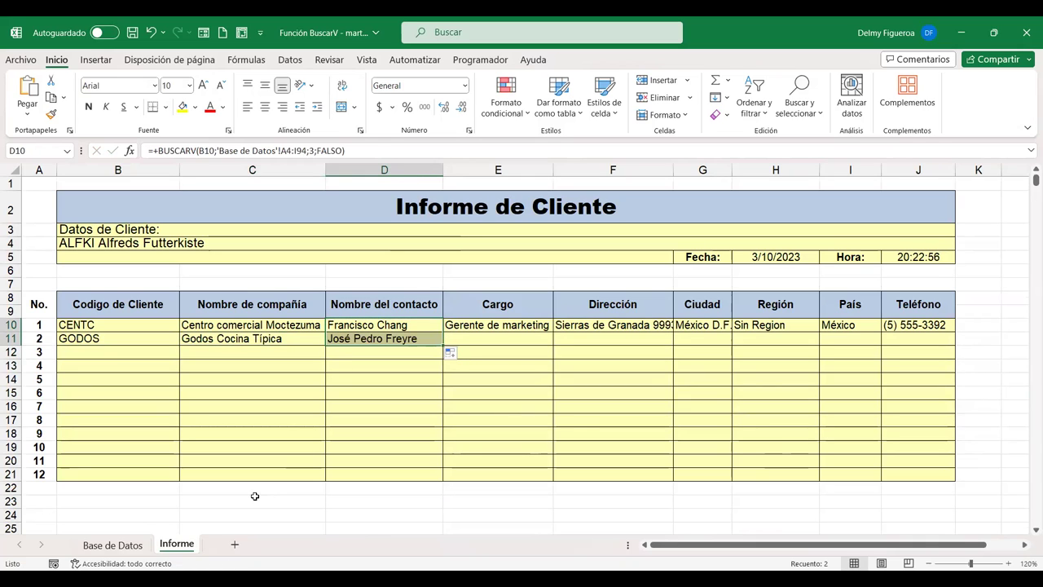
pyautogui.click(130, 547)
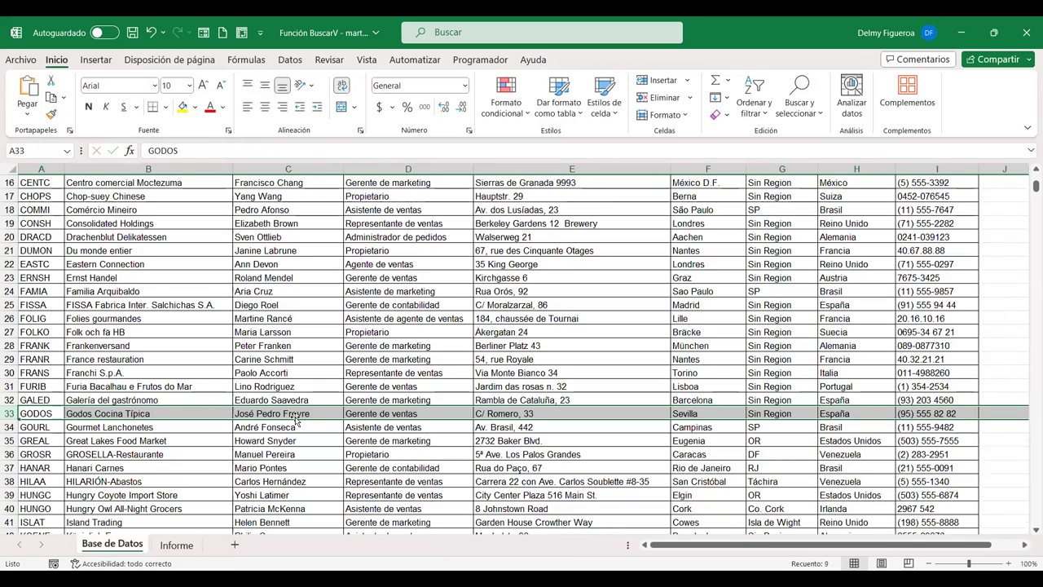
pyautogui.click(175, 544)
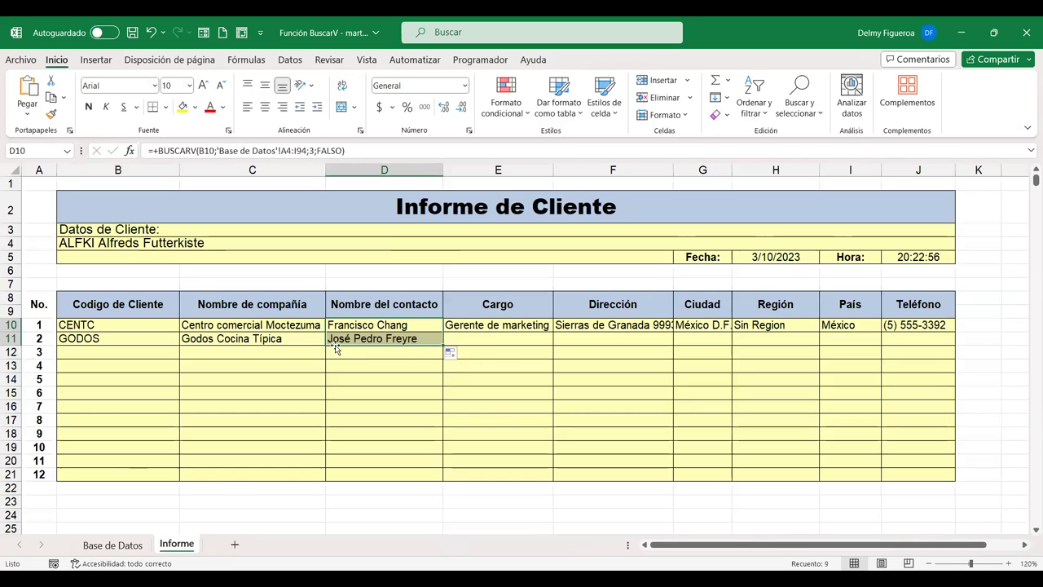
pyautogui.doubleClick(350, 337)
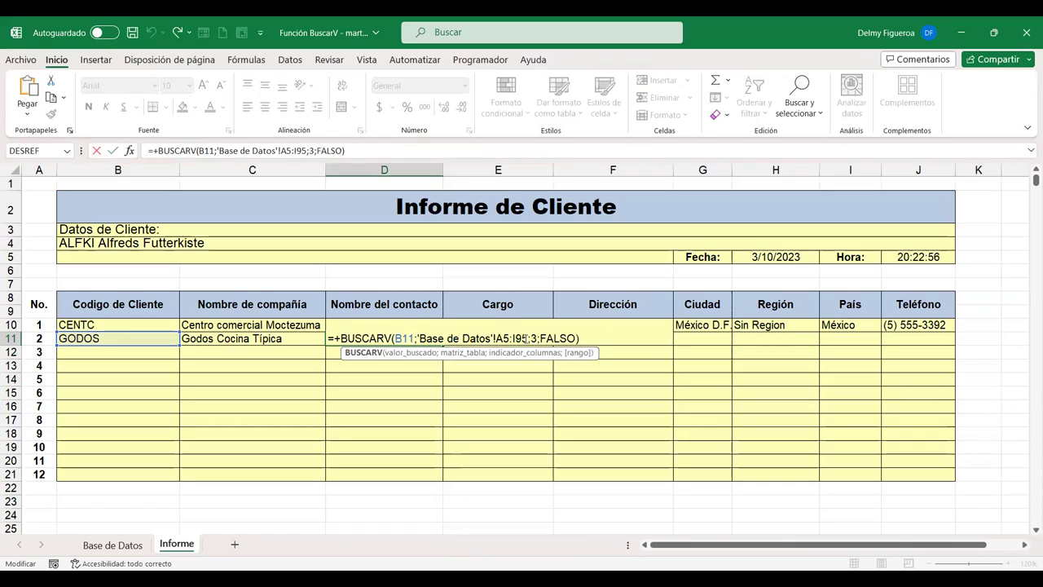
pyautogui.press('Return')
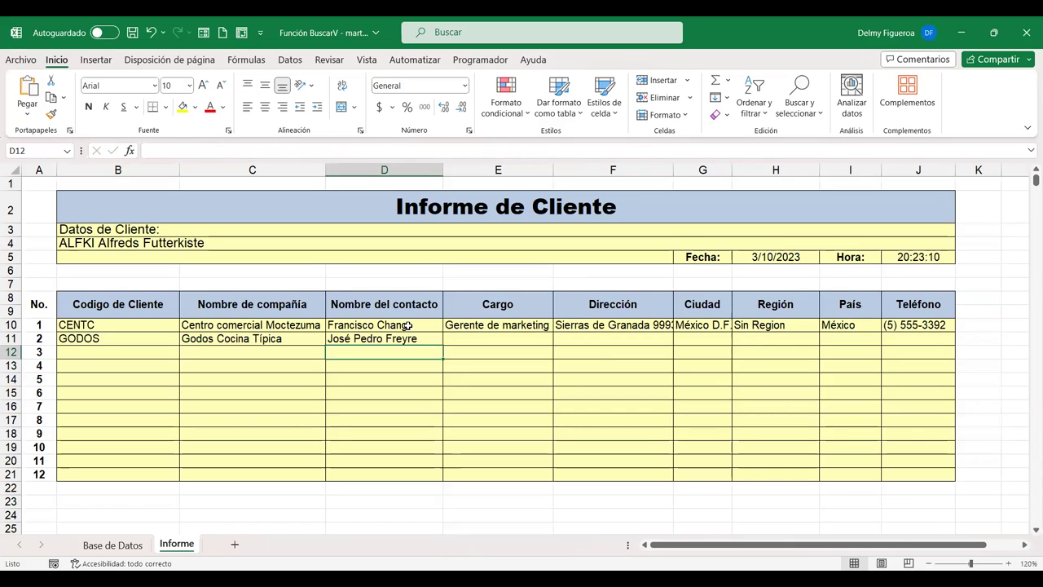
# - Compare D10's and D11's BUSCARV references, then clear the copied lookup from D11
pyautogui.doubleClick(410, 325)
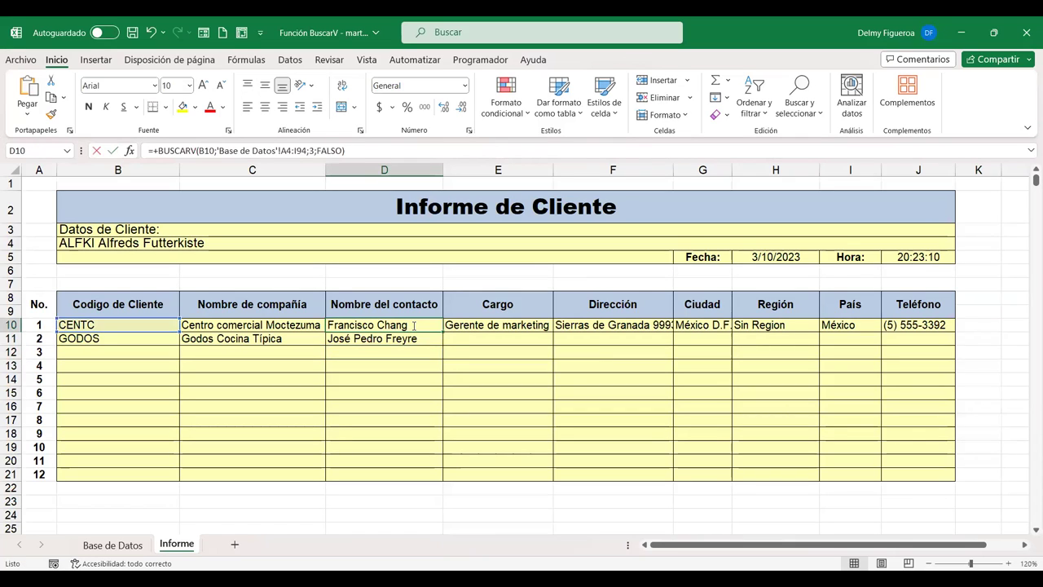
pyautogui.doubleClick(415, 325)
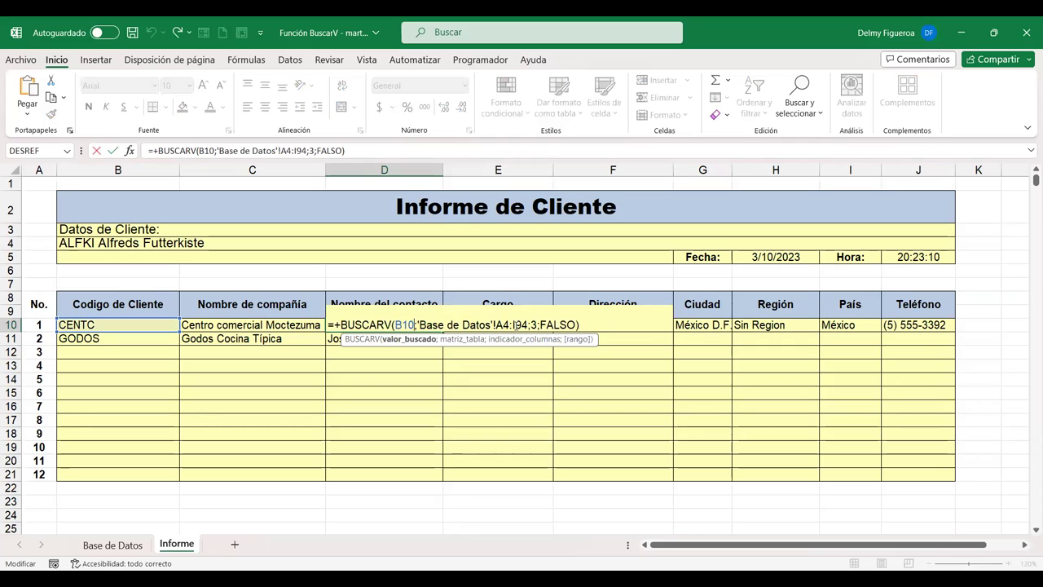
pyautogui.press('Return')
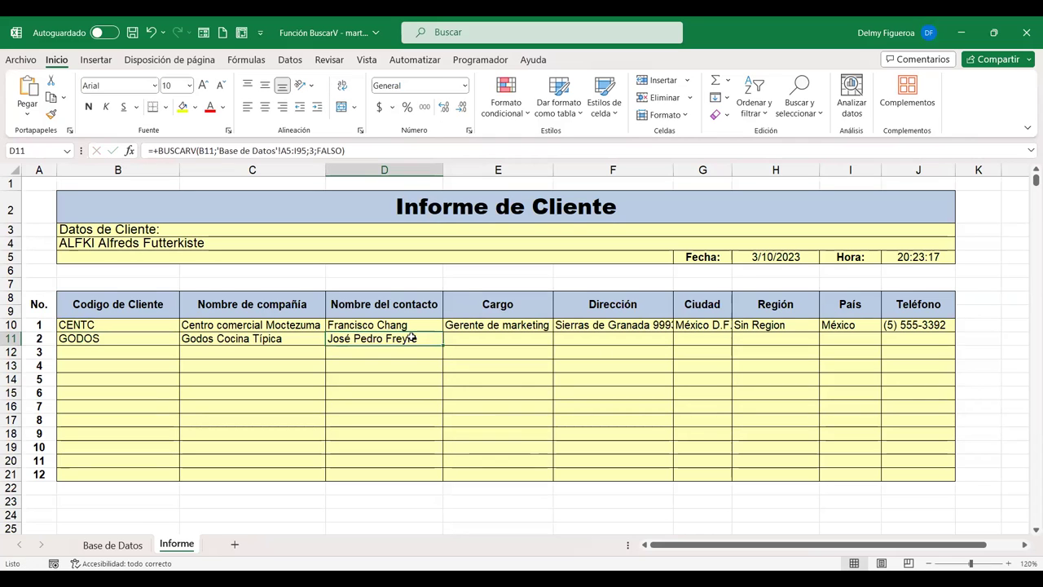
pyautogui.doubleClick(416, 338)
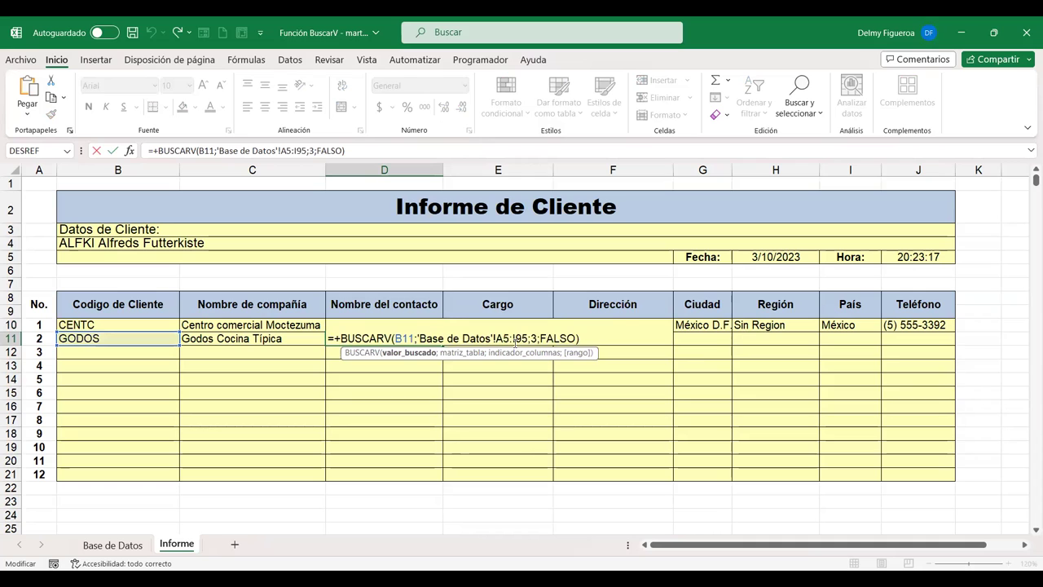
pyautogui.press('Return')
pyautogui.click(415, 323)
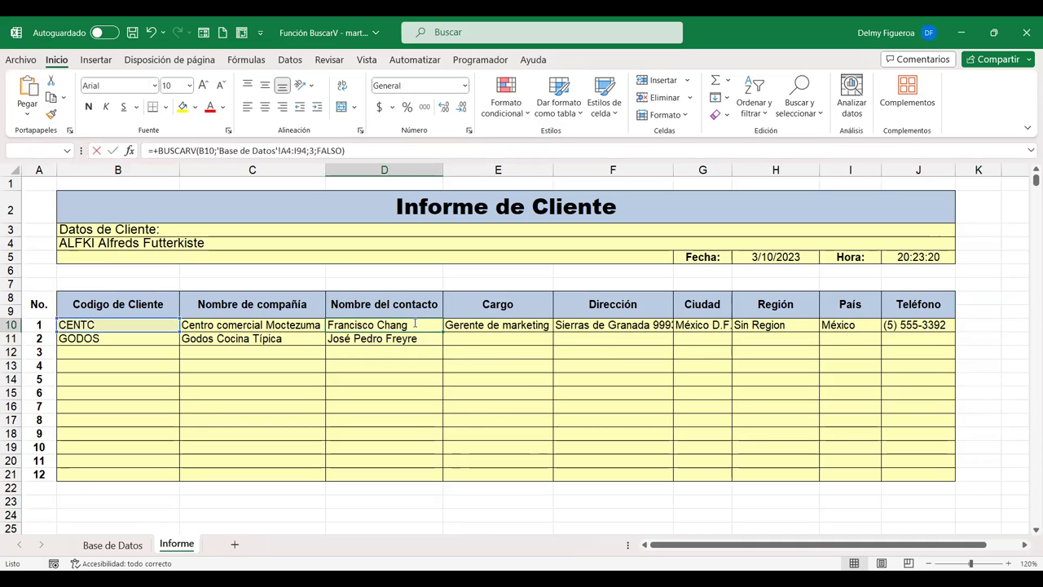
pyautogui.doubleClick(415, 324)
pyautogui.press('Return')
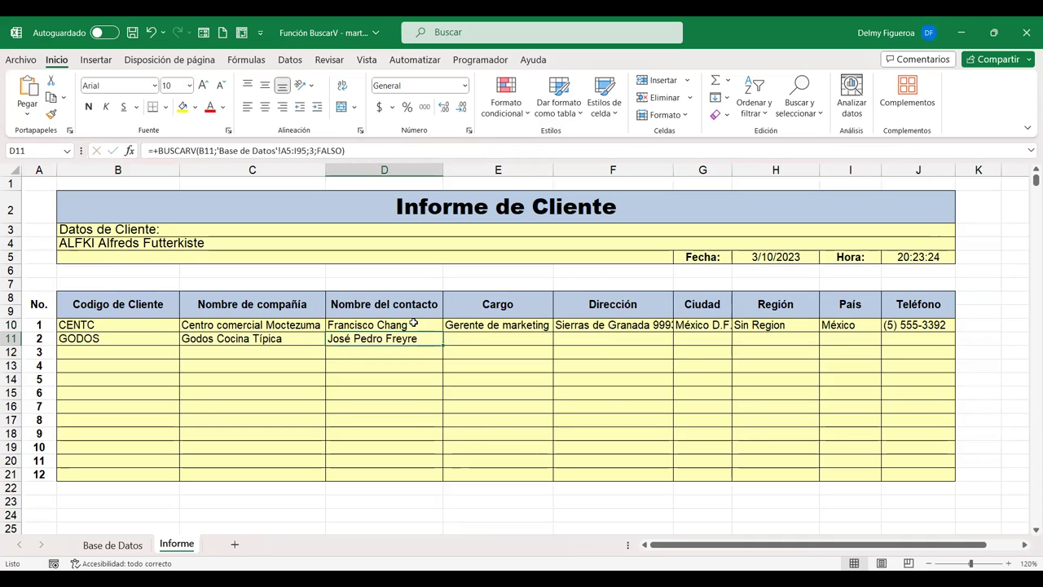
pyautogui.press('Delete')
pyautogui.click(521, 326)
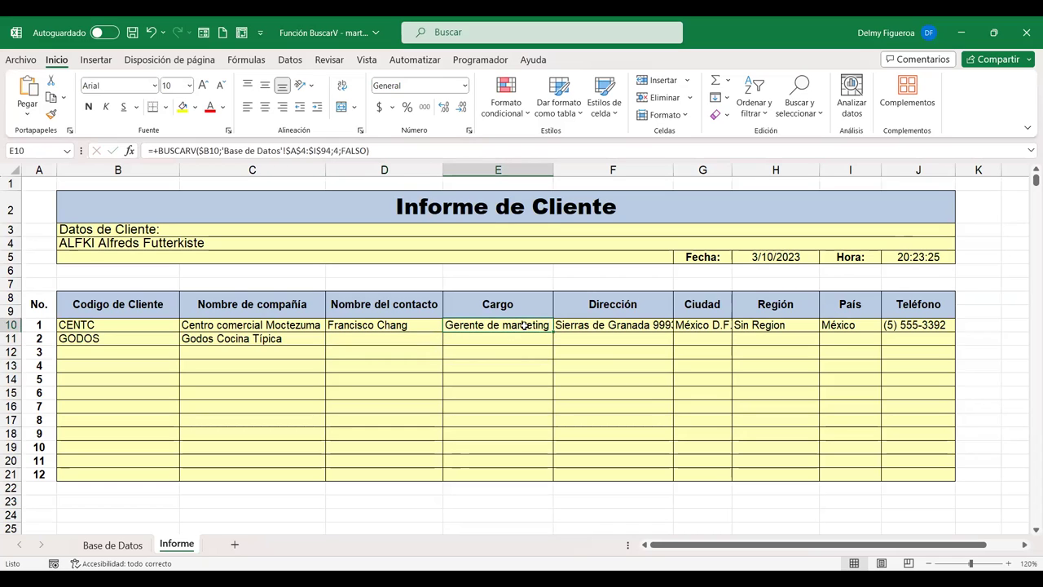
# - Copy E10's Cargo lookup into E11, showing Gerente de ventas, and verify it in Base de Datos
pyautogui.doubleClick(523, 325)
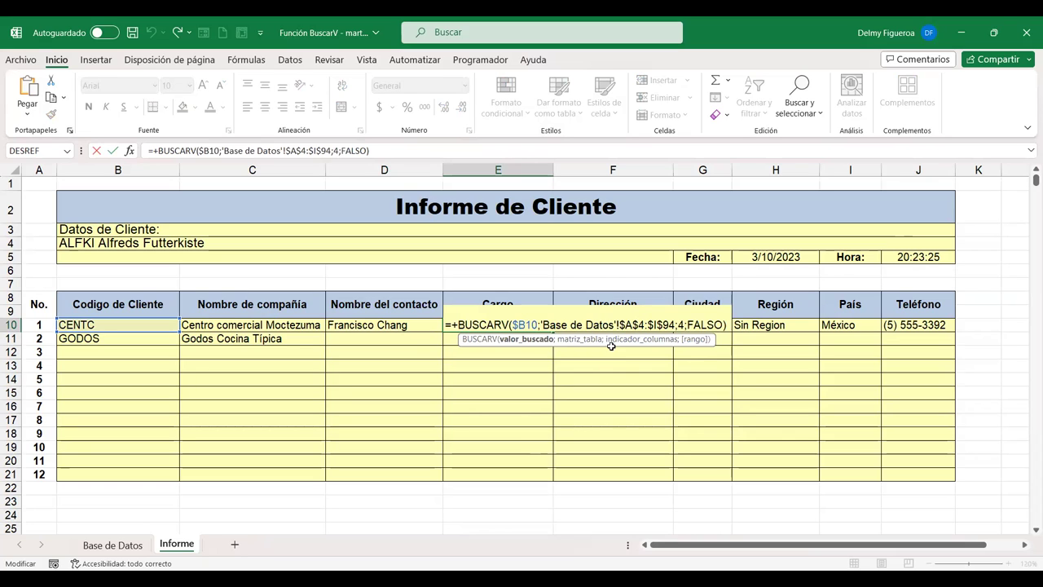
pyautogui.press('Return')
pyautogui.click(546, 326)
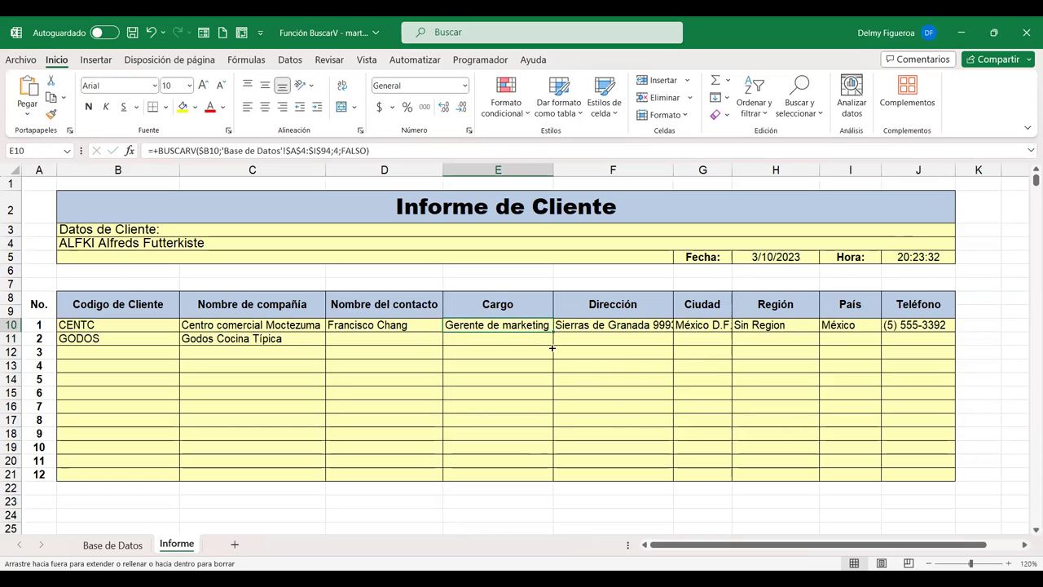
pyautogui.moveTo(552, 348); pyautogui.dragTo(552, 344)
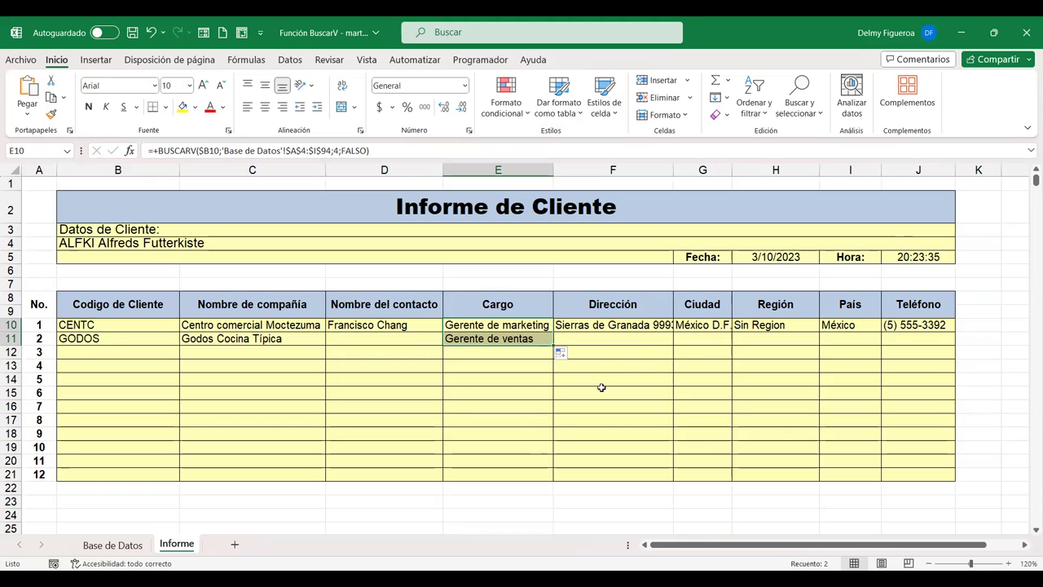
pyautogui.click(103, 546)
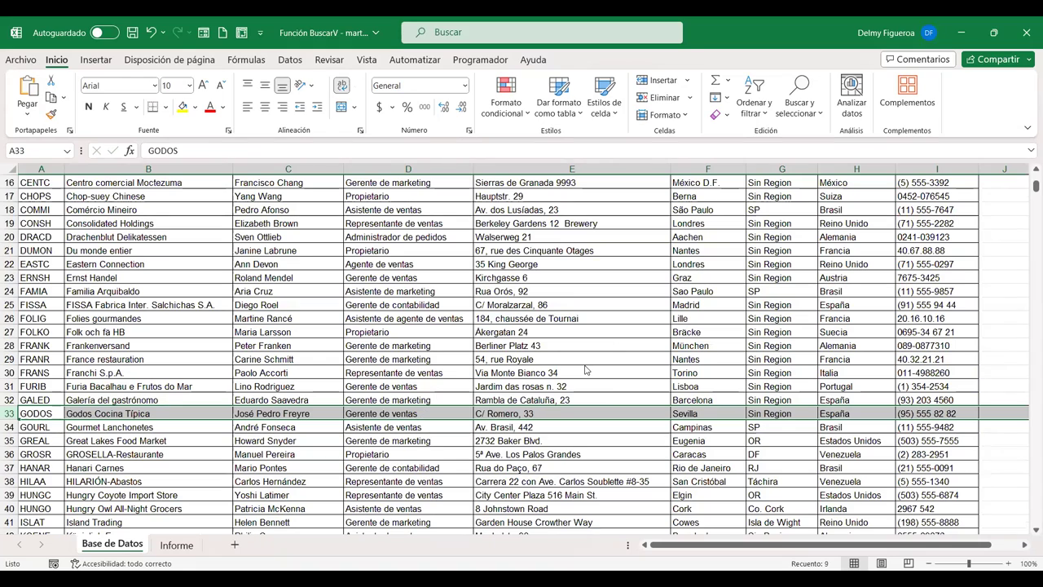
pyautogui.click(177, 545)
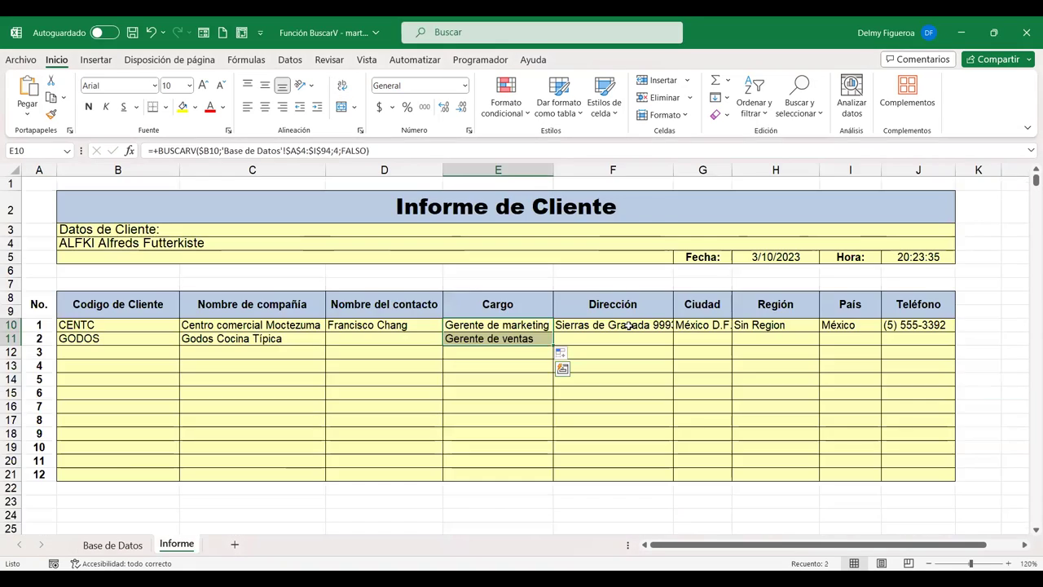
# - Copy the F10:J10 lookups down to row 11, giving C/ Romero, 33, Sevilla, Sin Region, España and phone
pyautogui.moveTo(685, 325); pyautogui.dragTo(917, 326)
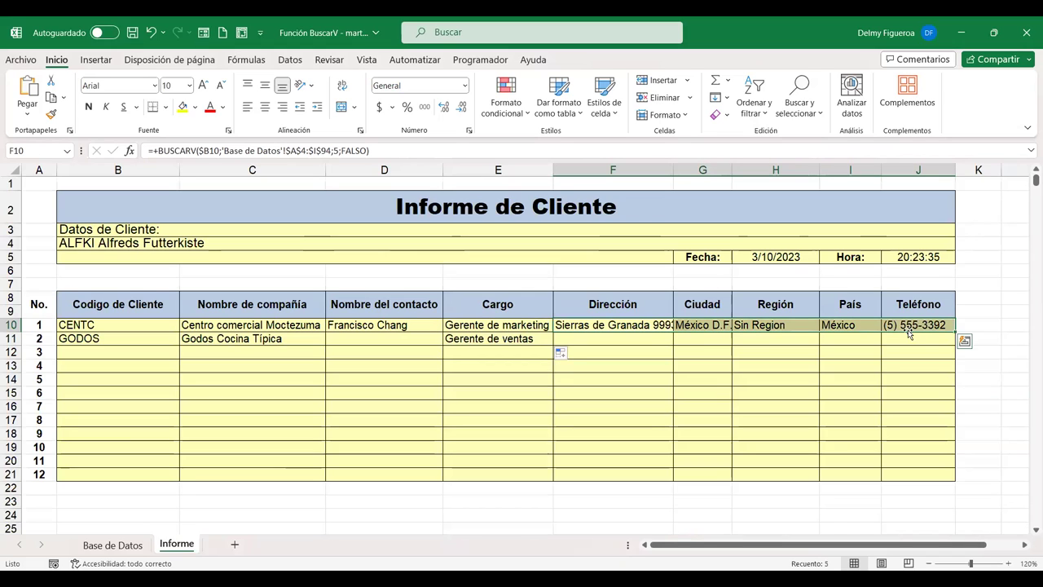
pyautogui.moveTo(633, 324); pyautogui.dragTo(902, 324)
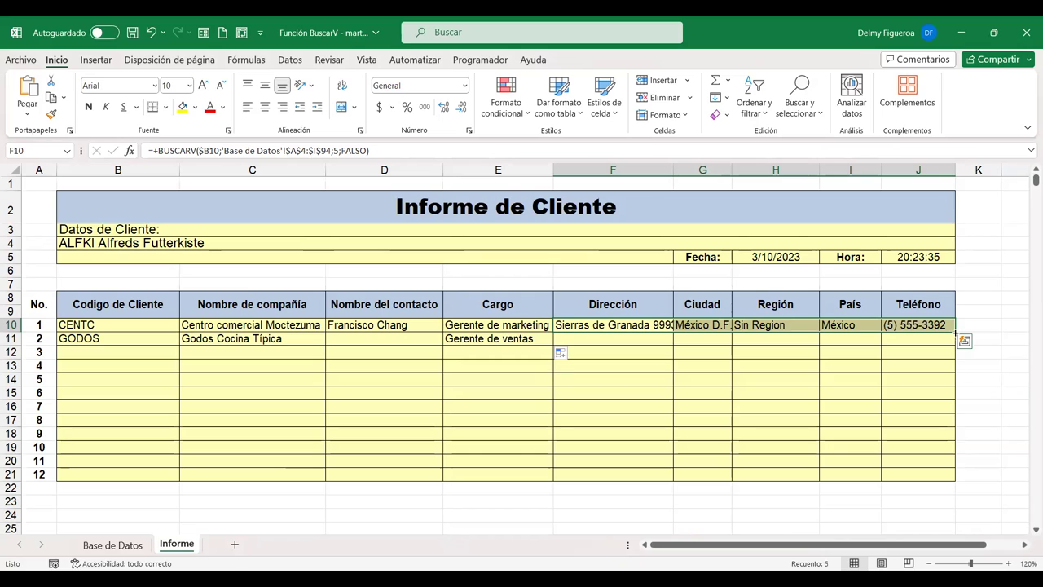
pyautogui.moveTo(955, 332); pyautogui.dragTo(955, 344)
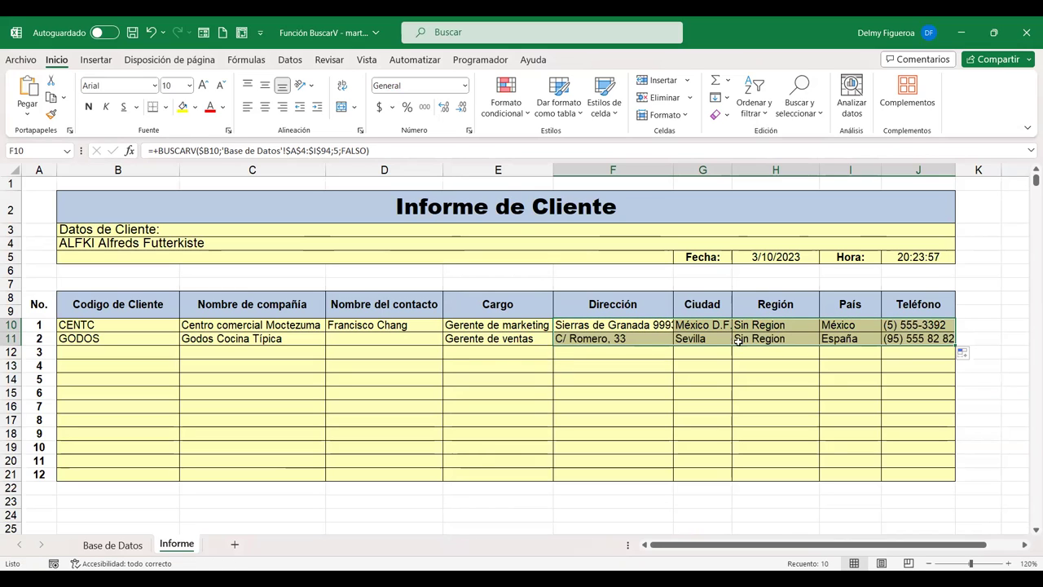
pyautogui.click(628, 339)
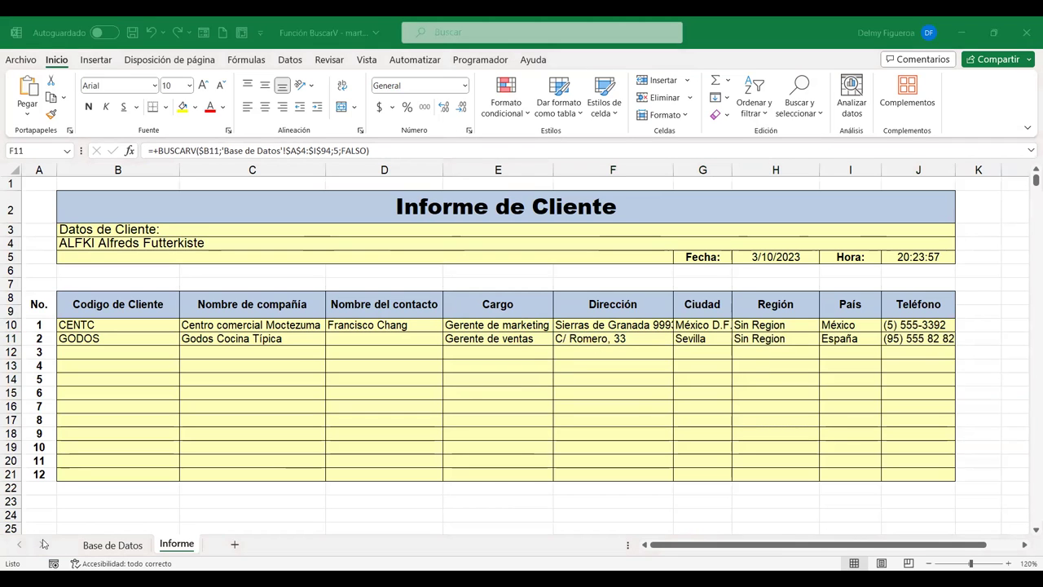
pyautogui.click(117, 545)
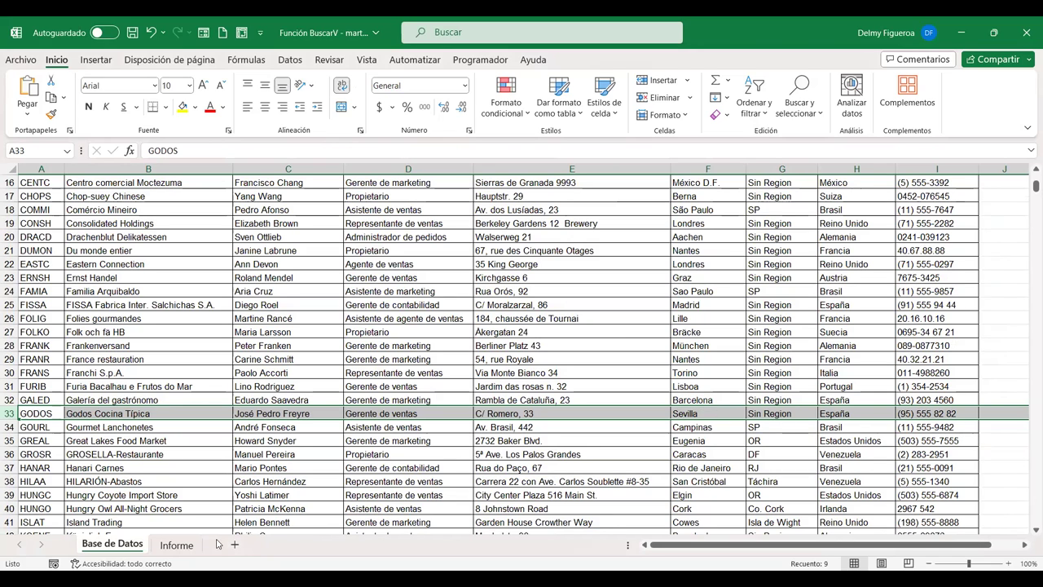
pyautogui.click(176, 546)
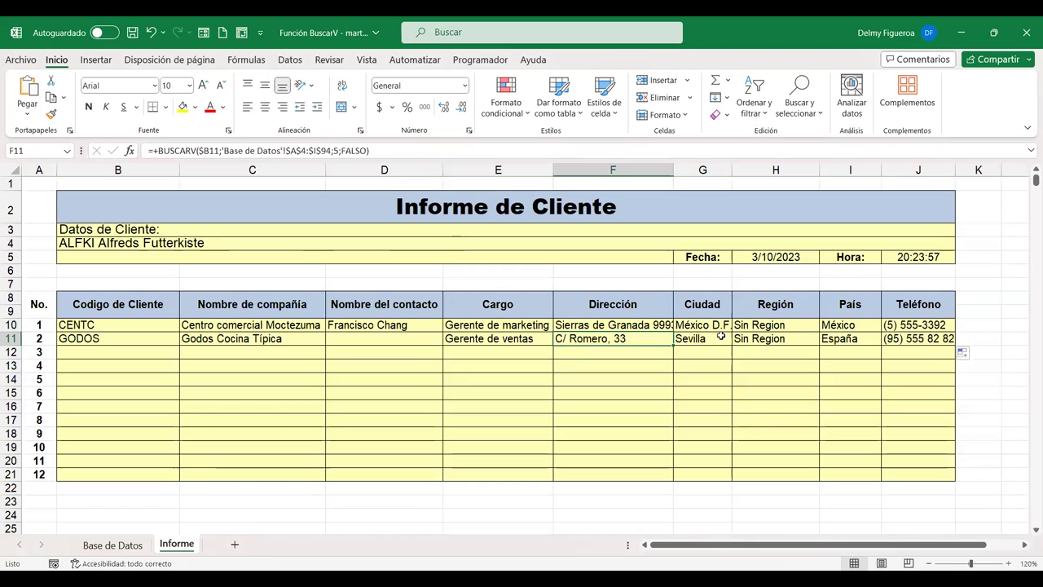
pyautogui.click(921, 339)
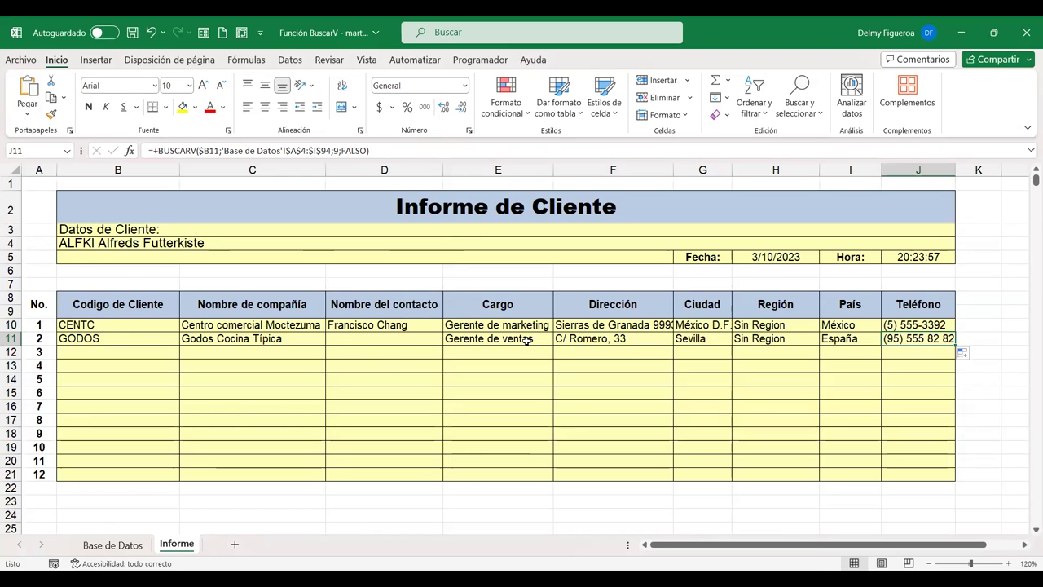
pyautogui.moveTo(527, 340); pyautogui.dragTo(952, 343)
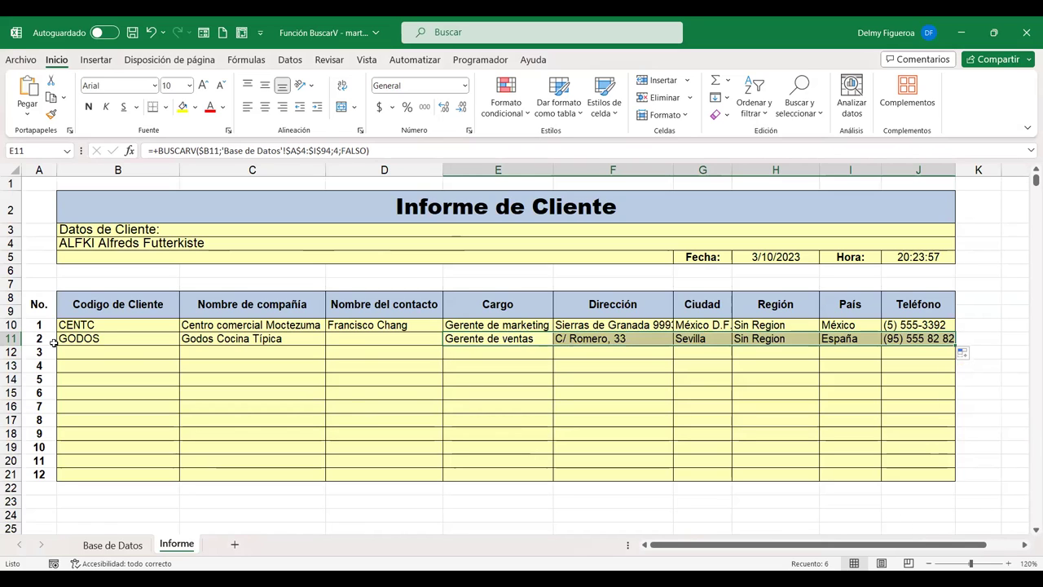
pyautogui.click(112, 354)
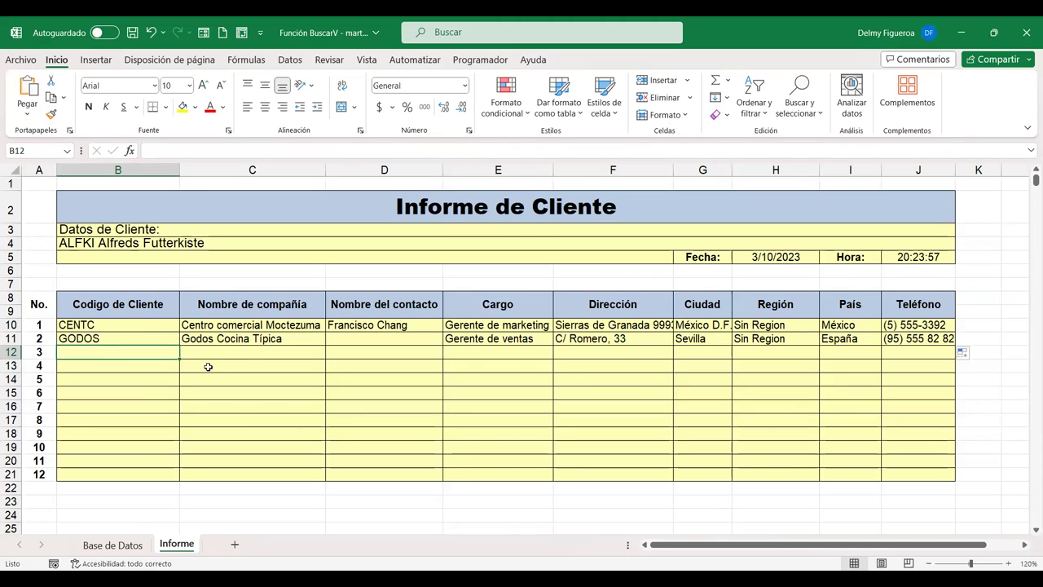
# - Start a BUSCARV formula in C12 with B12 as the lookup value
pyautogui.click(249, 349)
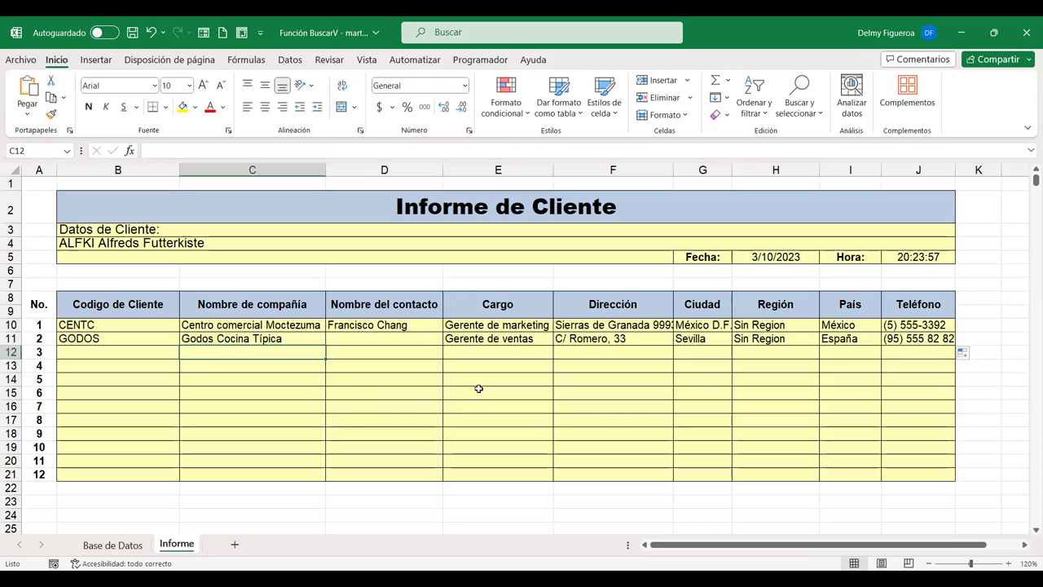
pyautogui.write('+')
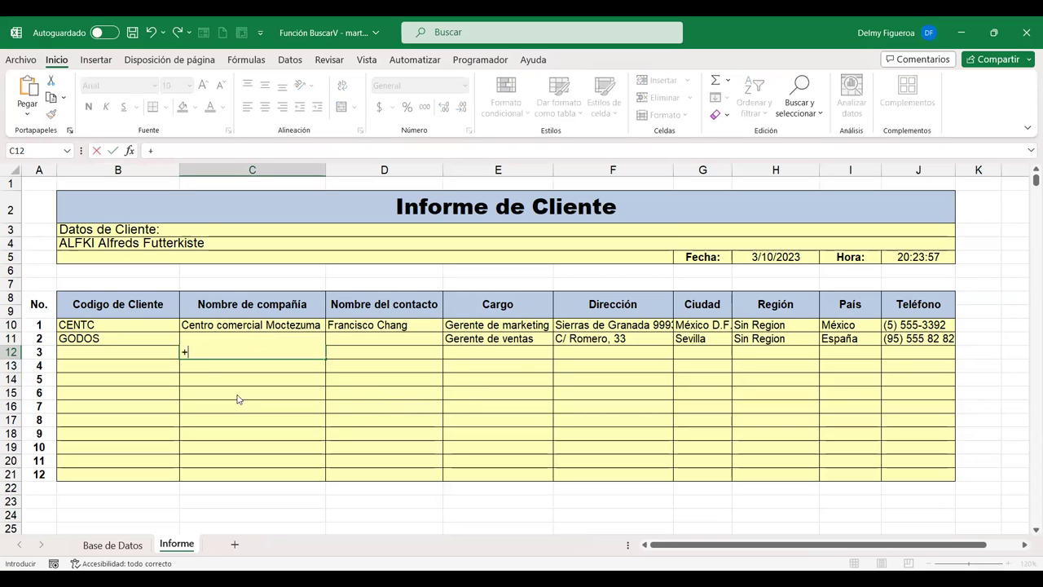
pyautogui.write('BUS')
pyautogui.doubleClick(239, 385)
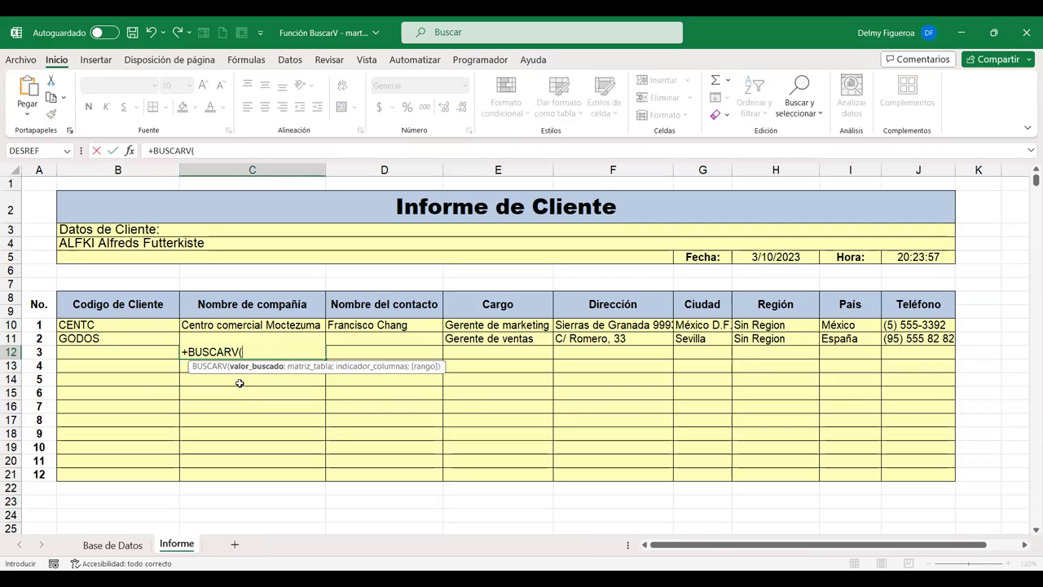
pyautogui.click(114, 353)
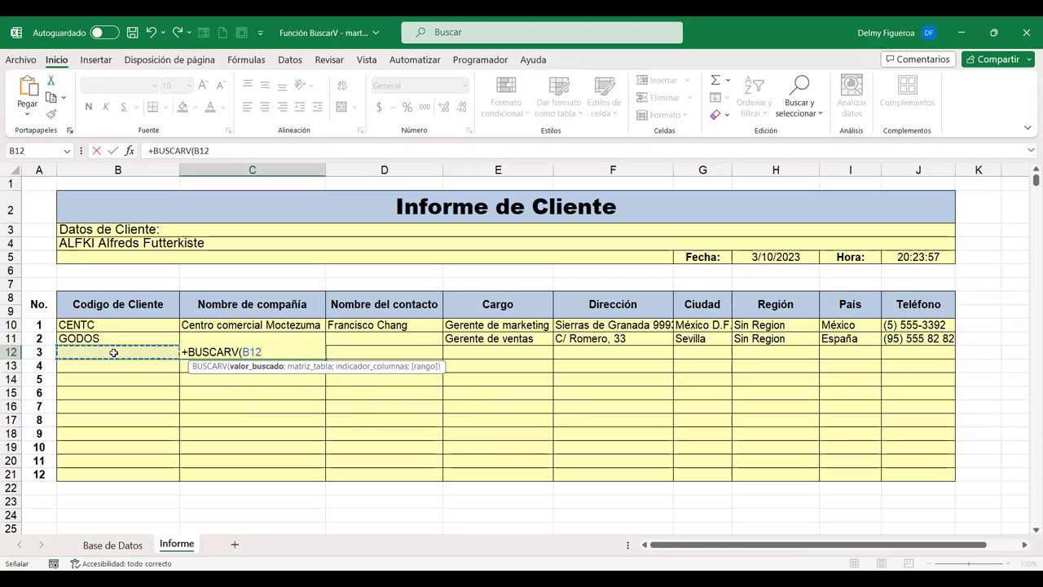
pyautogui.write(';')
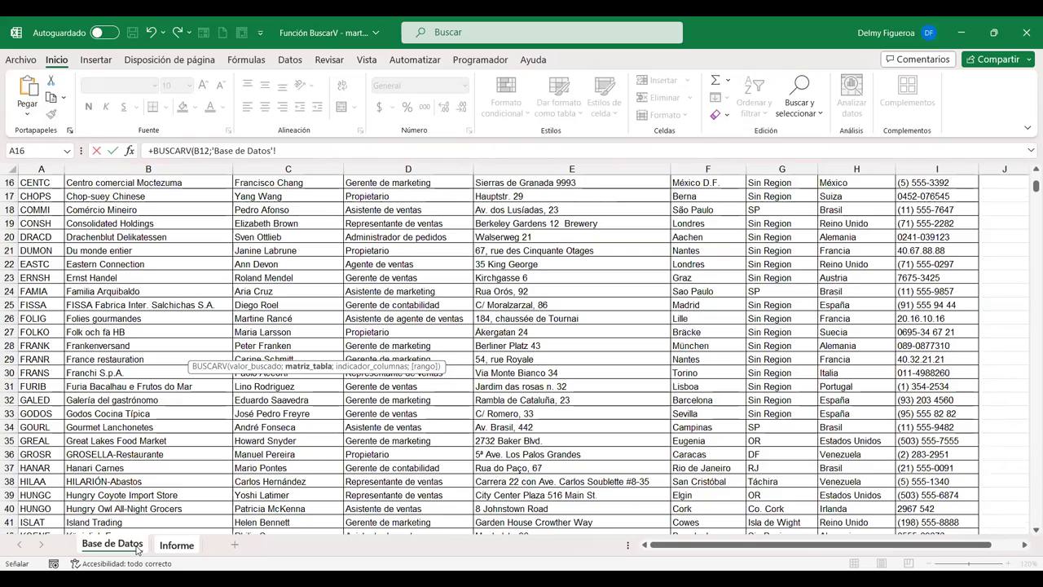
# - Set the lookup table to 'Base de Datos'!A4:I94, column 2, with FALSO for exact match
pyautogui.click(137, 548)
pyautogui.scroll(4, 182, 370)
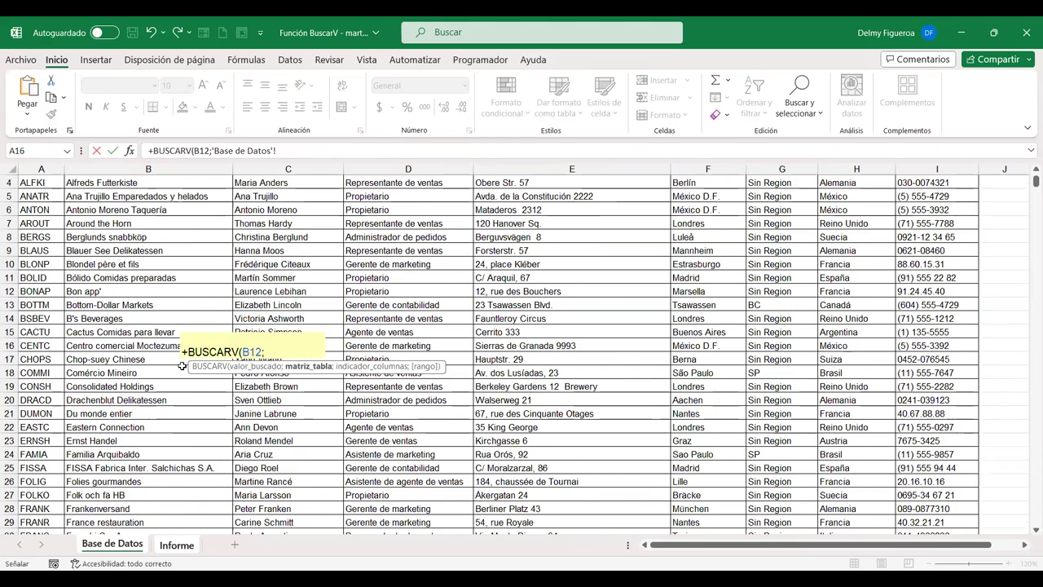
pyautogui.scroll(1, 182, 370)
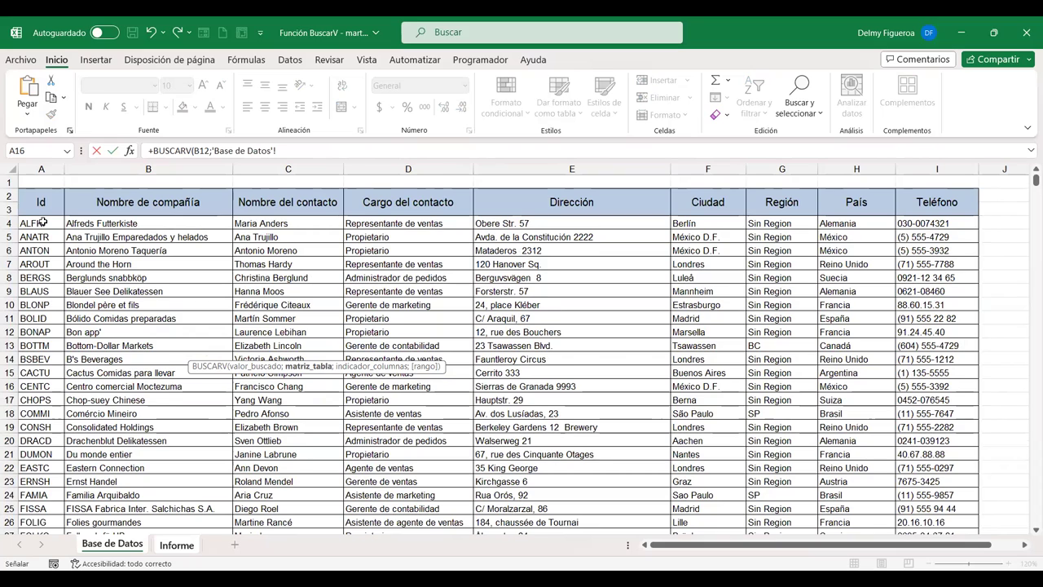
pyautogui.click(43, 224)
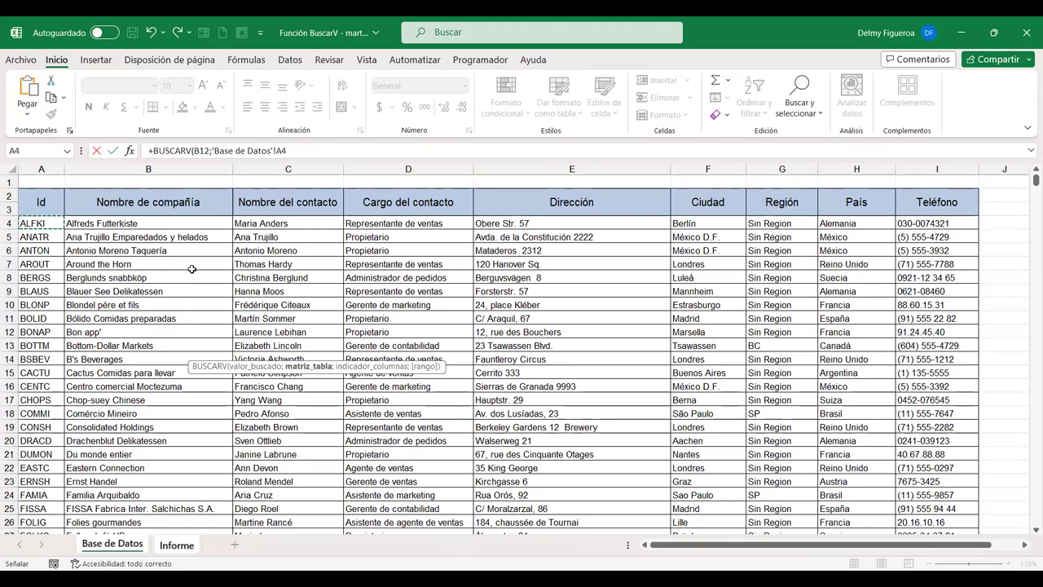
pyautogui.hotkey('ctrl', 'shift', 'Right')
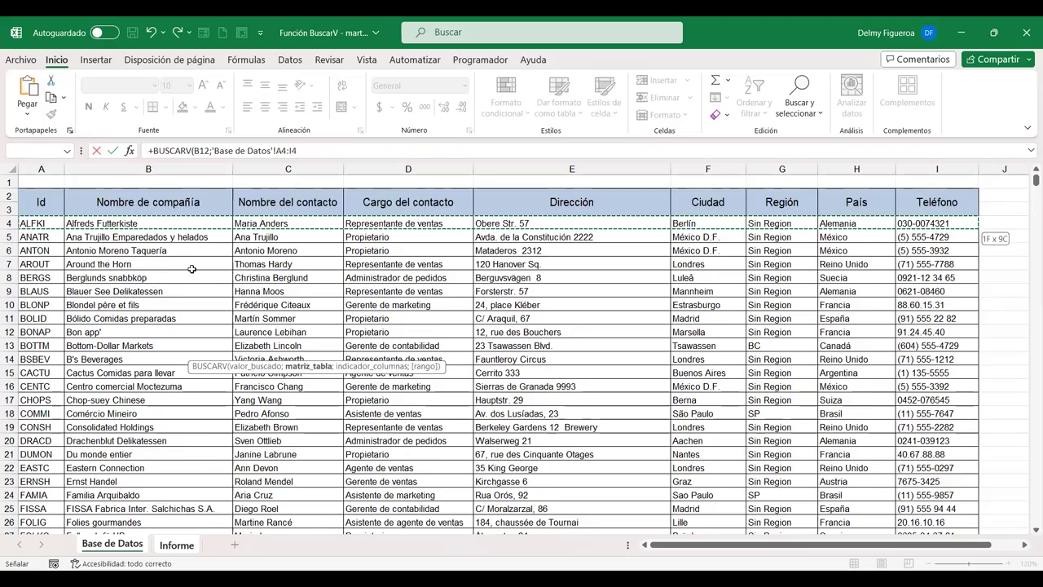
pyautogui.hotkey('ctrl', 'shift', 'Down')
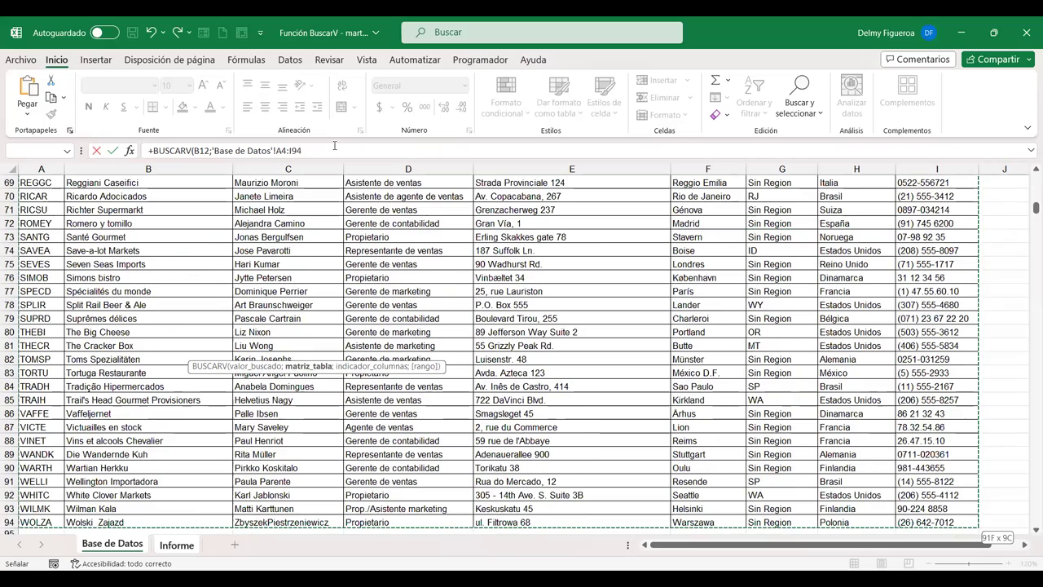
pyautogui.scroll(10, 333, 267)
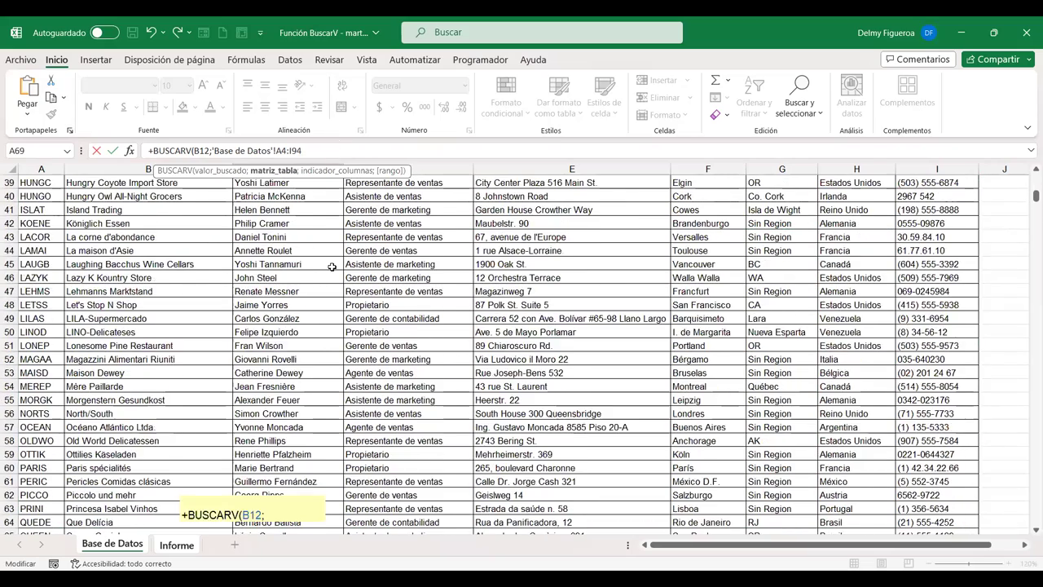
pyautogui.scroll(12, 332, 267)
pyautogui.scroll(1, 332, 267)
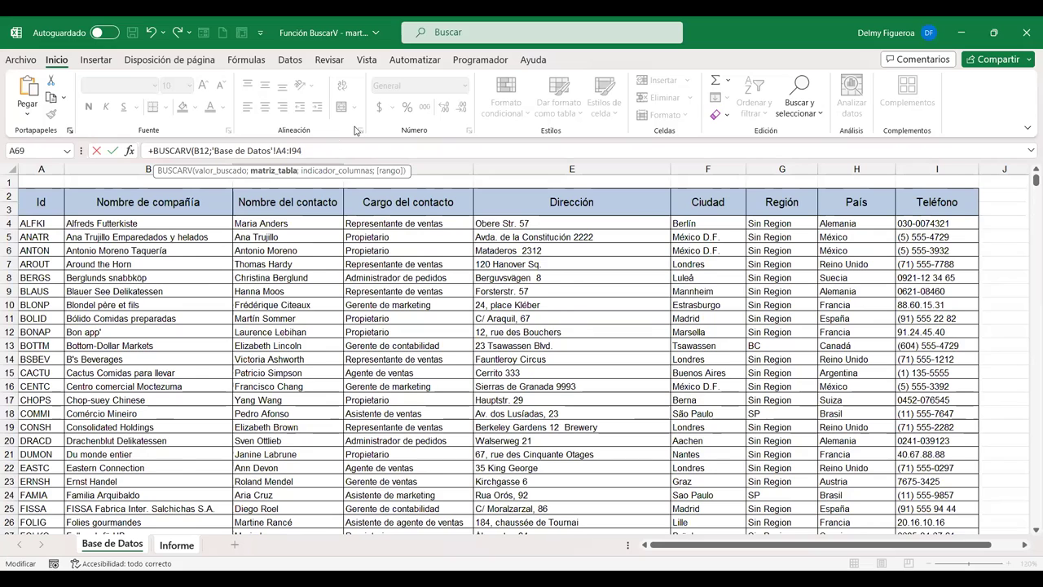
pyautogui.write(';2')
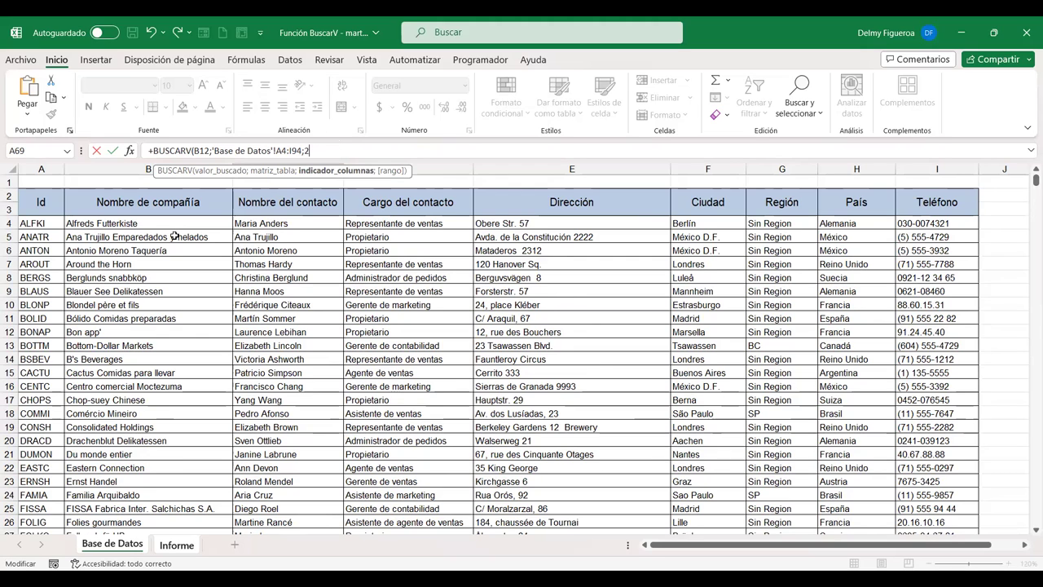
pyautogui.write(';')
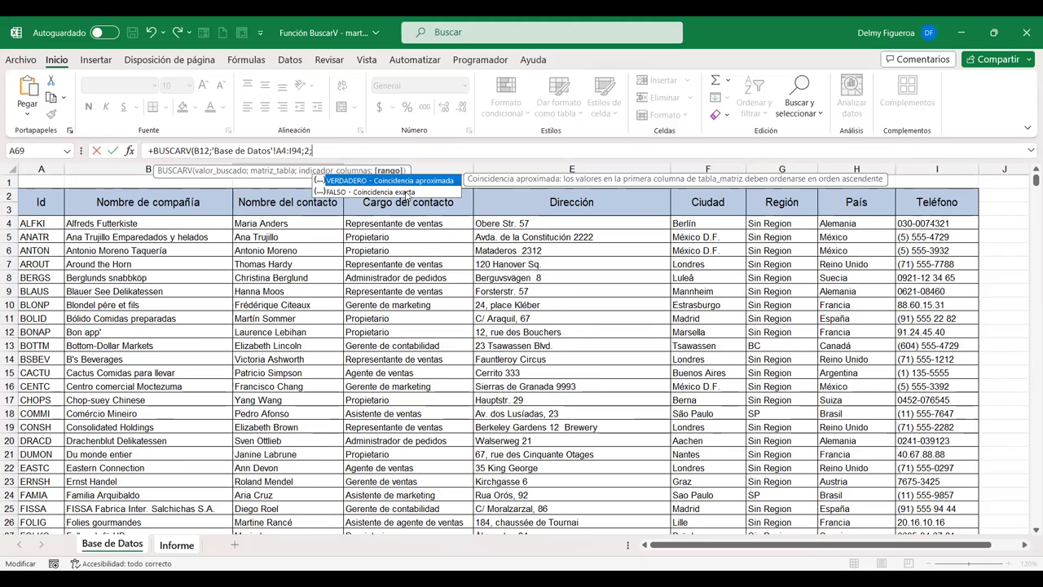
pyautogui.doubleClick(405, 192)
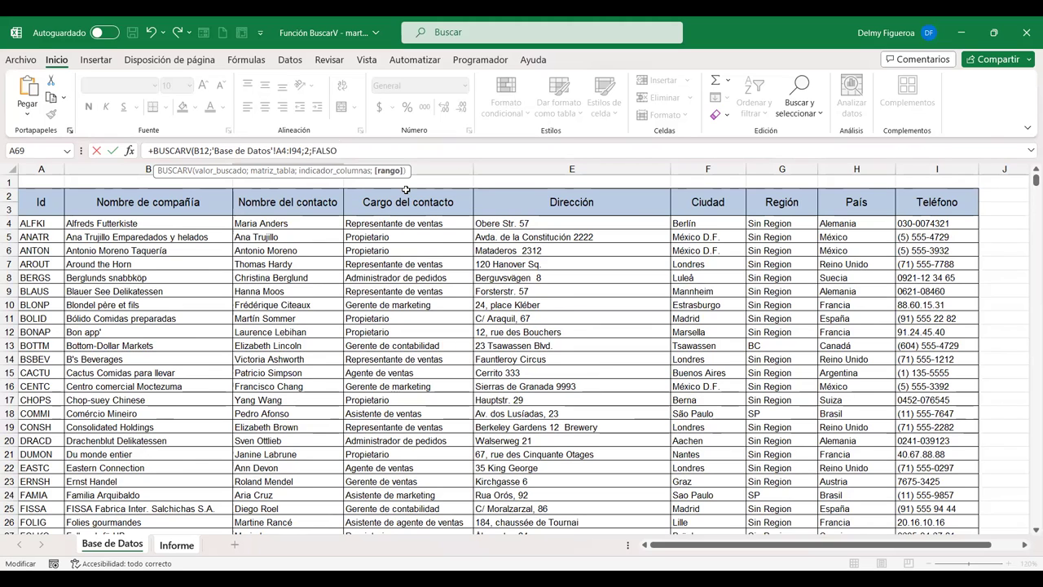
pyautogui.press('Return')
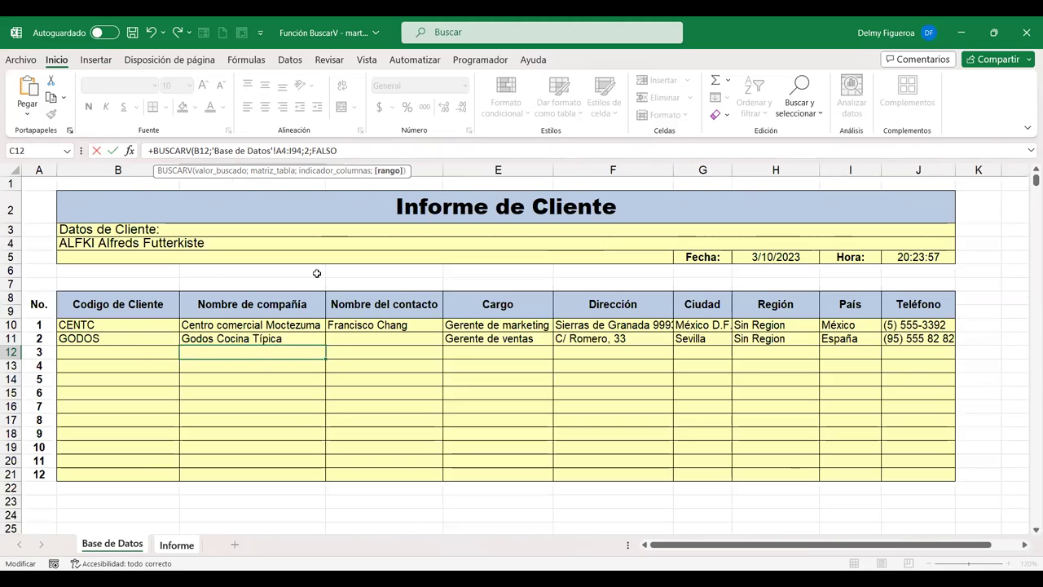
# - Locate the QUEEN customer in row 65 of the Base de Datos sheet
pyautogui.click(144, 353)
pyautogui.click(113, 545)
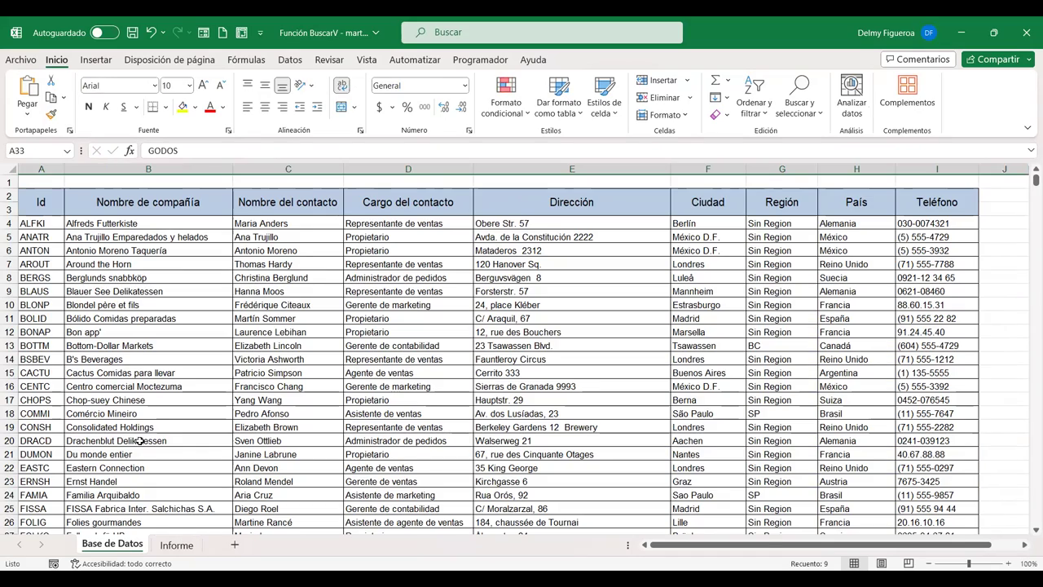
pyautogui.scroll(-3, 95, 430)
pyautogui.scroll(-3, 95, 430)
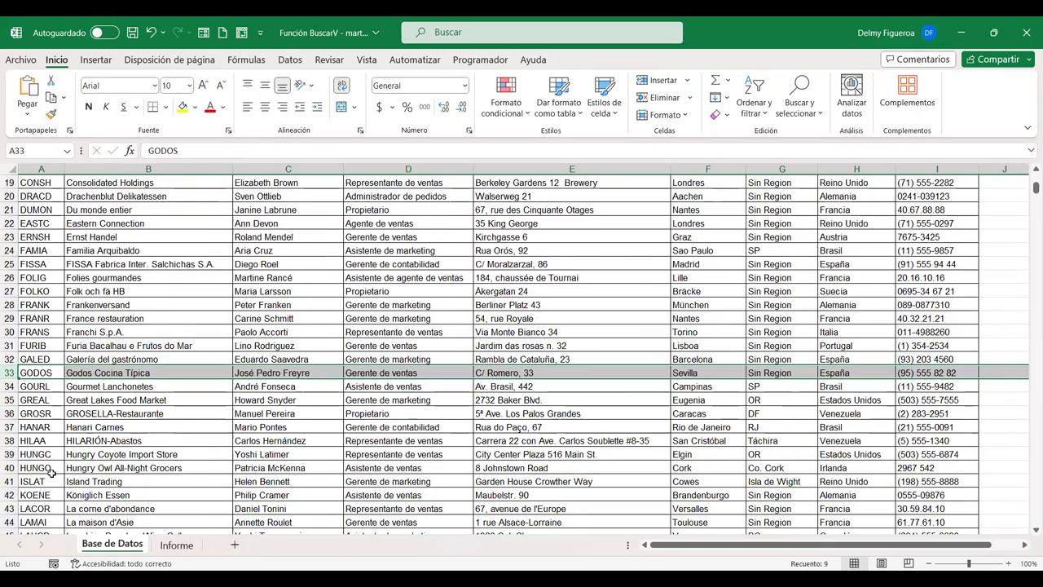
pyautogui.scroll(-5, 58, 448)
pyautogui.scroll(-6, 59, 448)
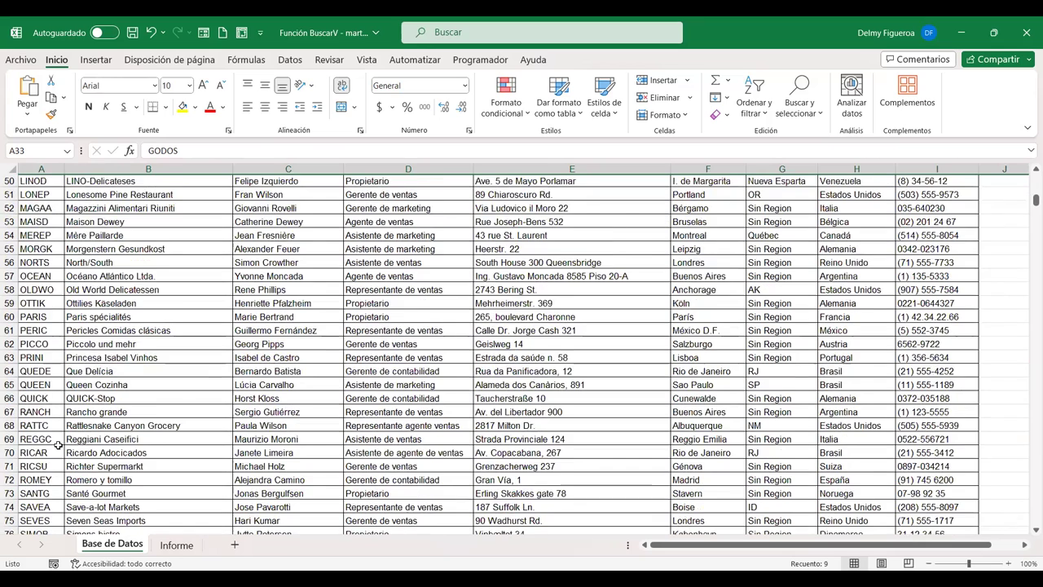
pyautogui.click(43, 359)
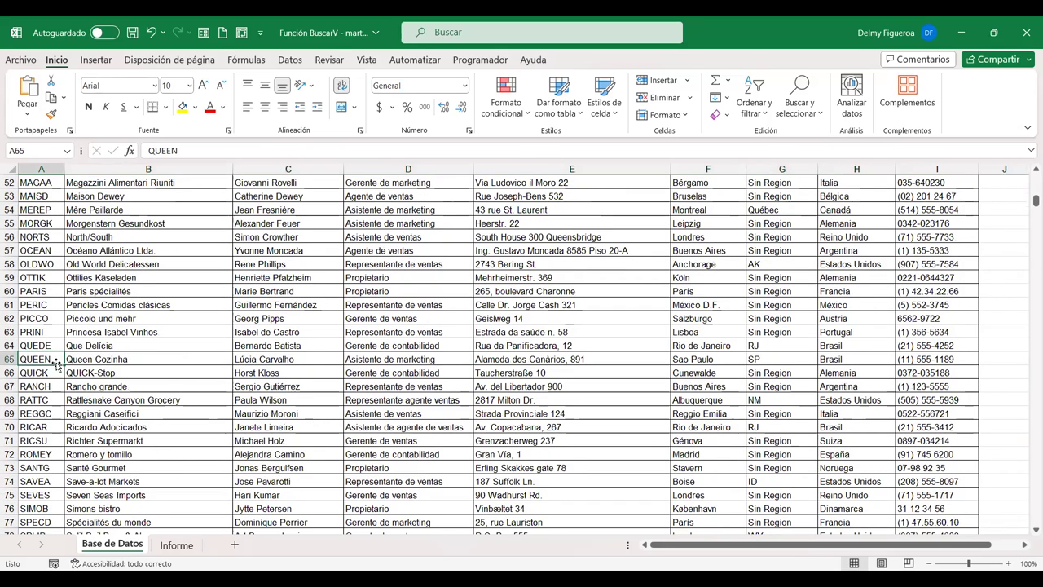
pyautogui.click(10, 359)
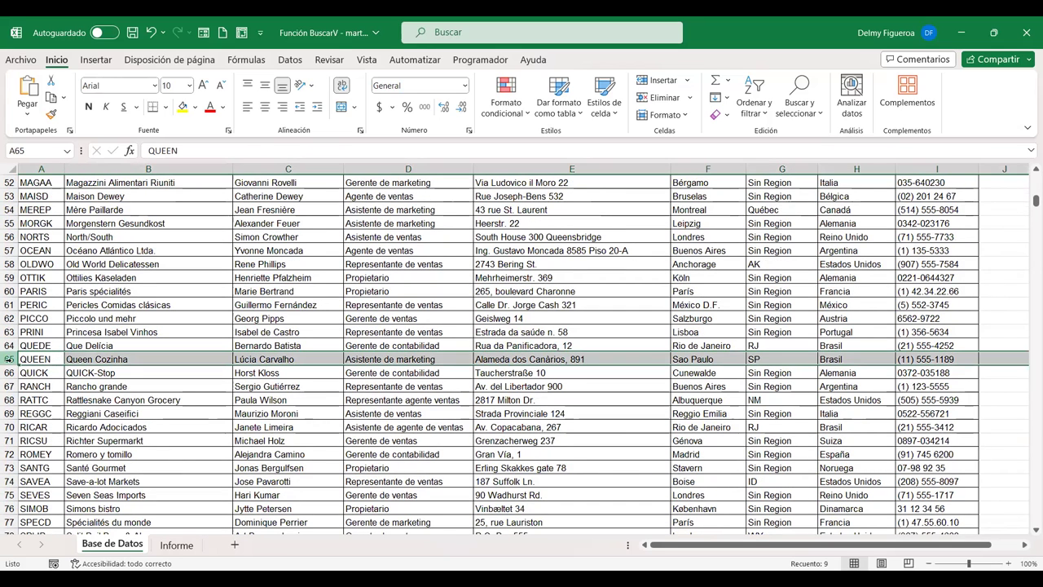
# - Enter QUEEN in Informe cell B12 so C12 shows Queen Cozinha, then compare with Base de Datos
pyautogui.click(177, 545)
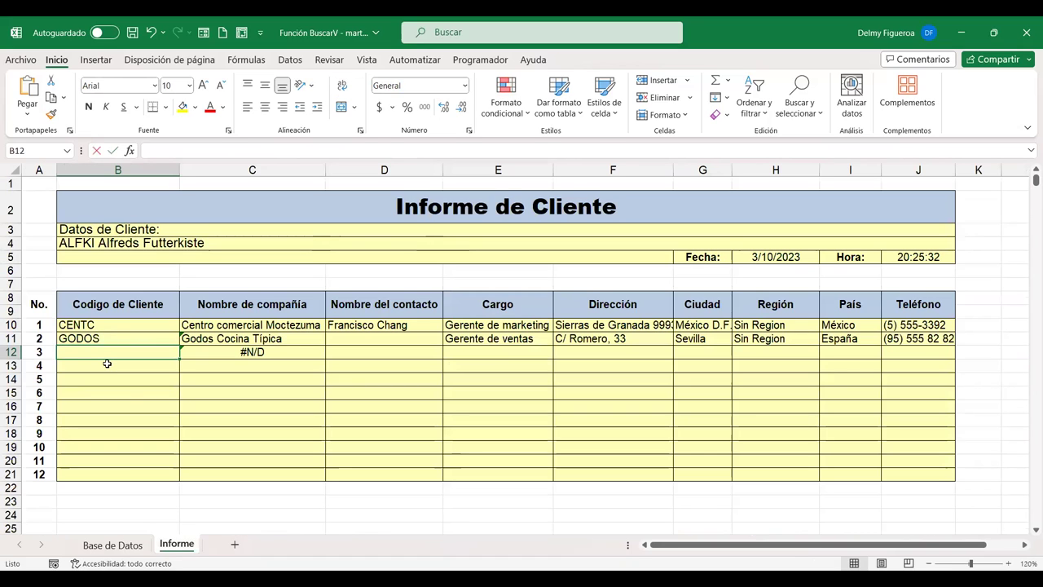
pyautogui.write('QUEEN')
pyautogui.press('Return')
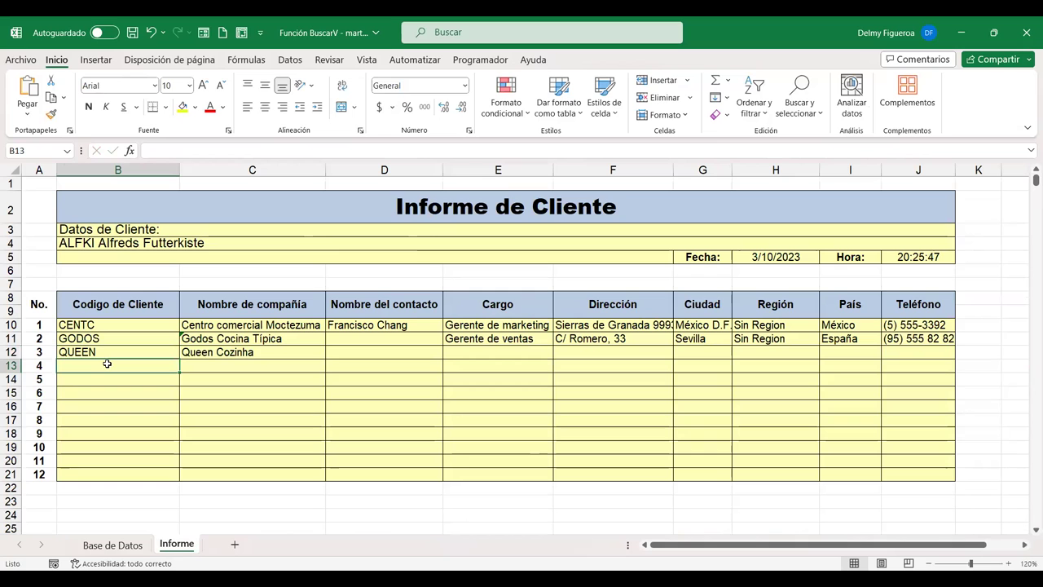
pyautogui.click(112, 545)
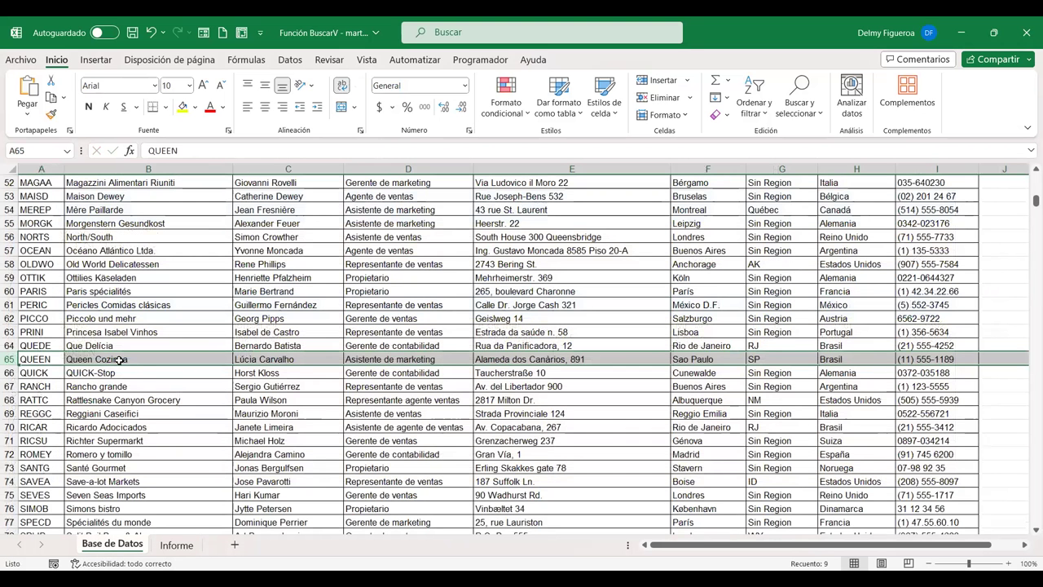
pyautogui.click(189, 546)
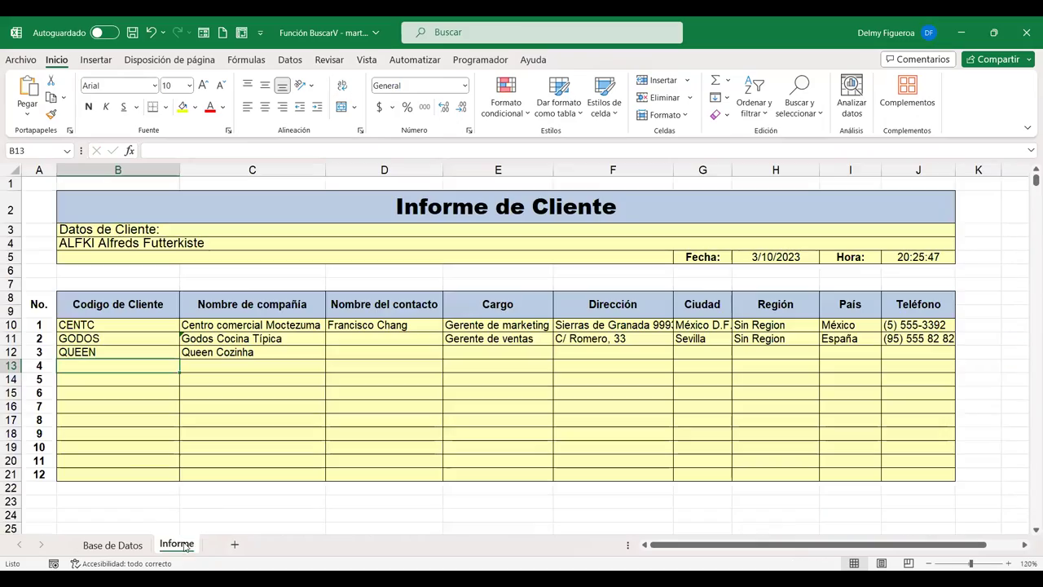
pyautogui.click(113, 545)
pyautogui.scroll(10, 167, 446)
pyautogui.scroll(5, 166, 446)
pyautogui.scroll(2, 166, 446)
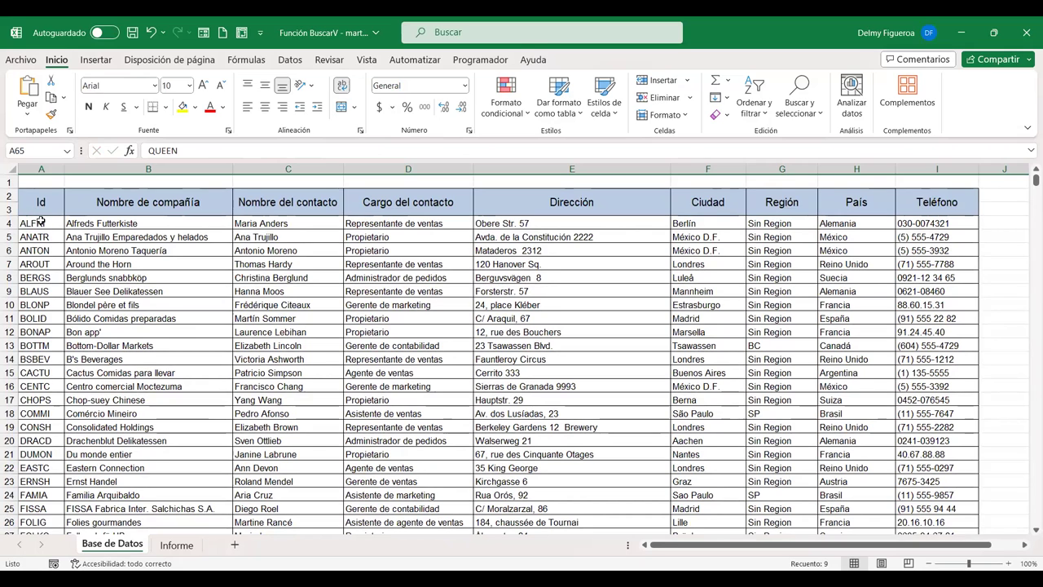
# - Select the customer table range A4:I94 on the Base de Datos sheet
pyautogui.click(39, 222)
pyautogui.keyDown('shift'); pyautogui.click(572, 386); pyautogui.keyUp('shift')
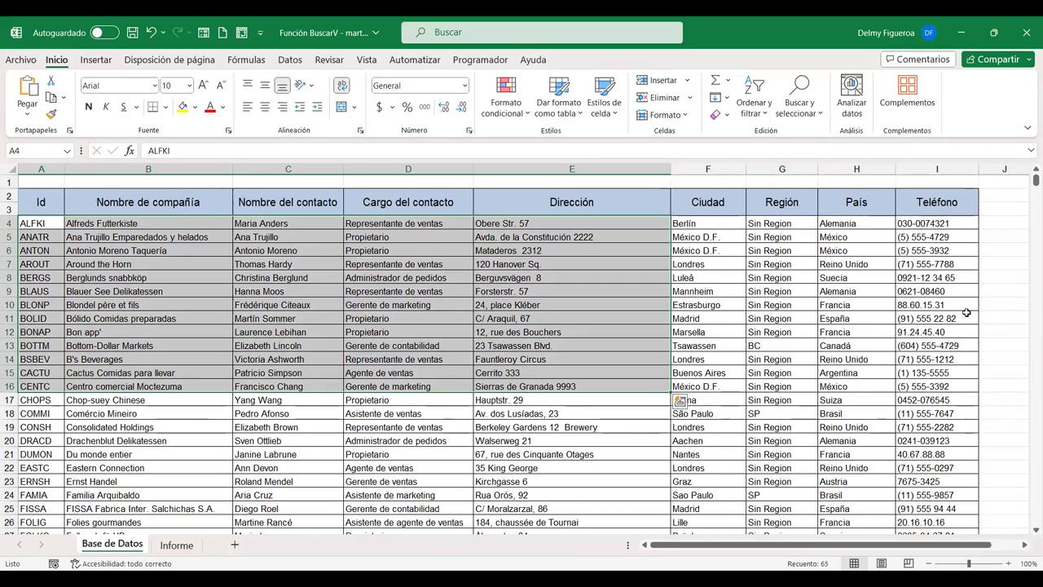
pyautogui.click(36, 223)
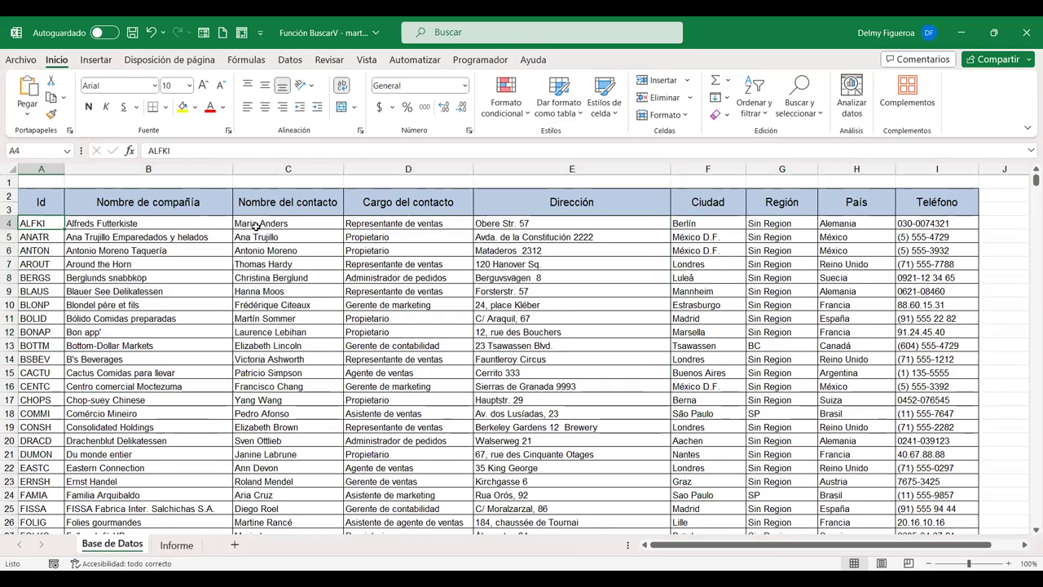
pyautogui.hotkey('ctrl', 'shift', 'Right')
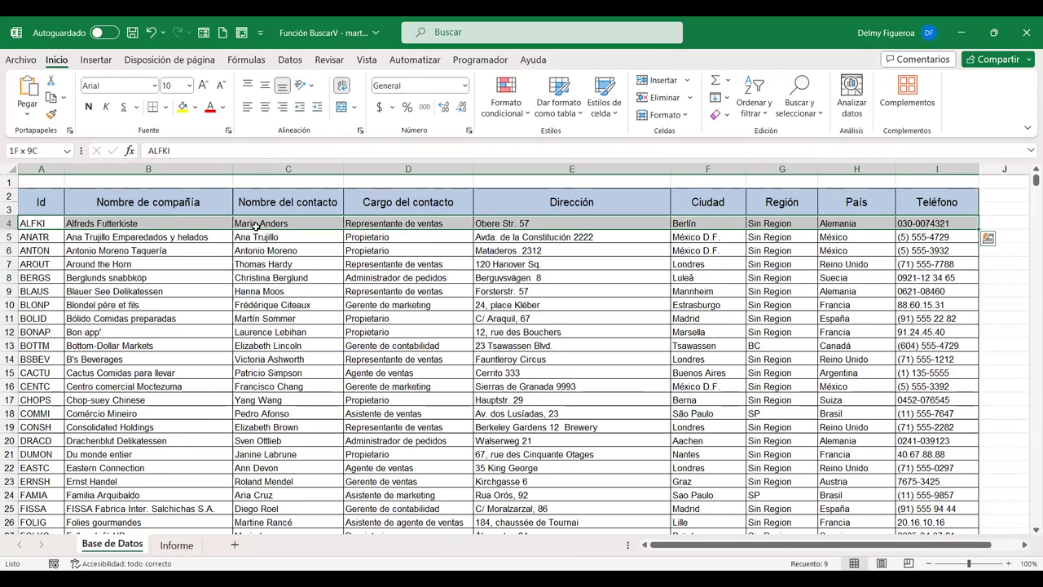
pyautogui.hotkey('ctrl', 'shift', 'Down')
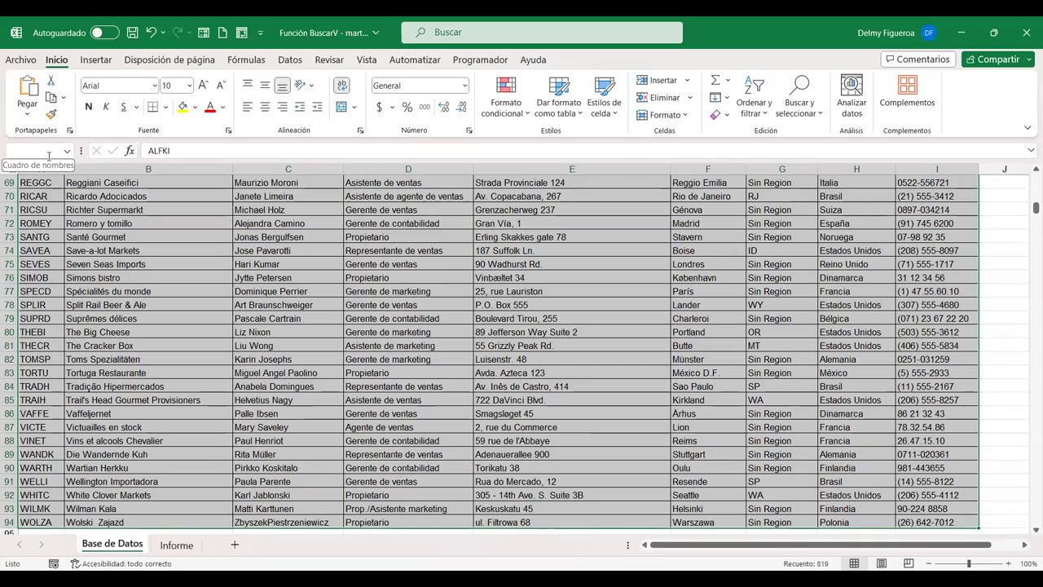
# - Name the selected range Empresas in the Name Box
pyautogui.click(48, 154)
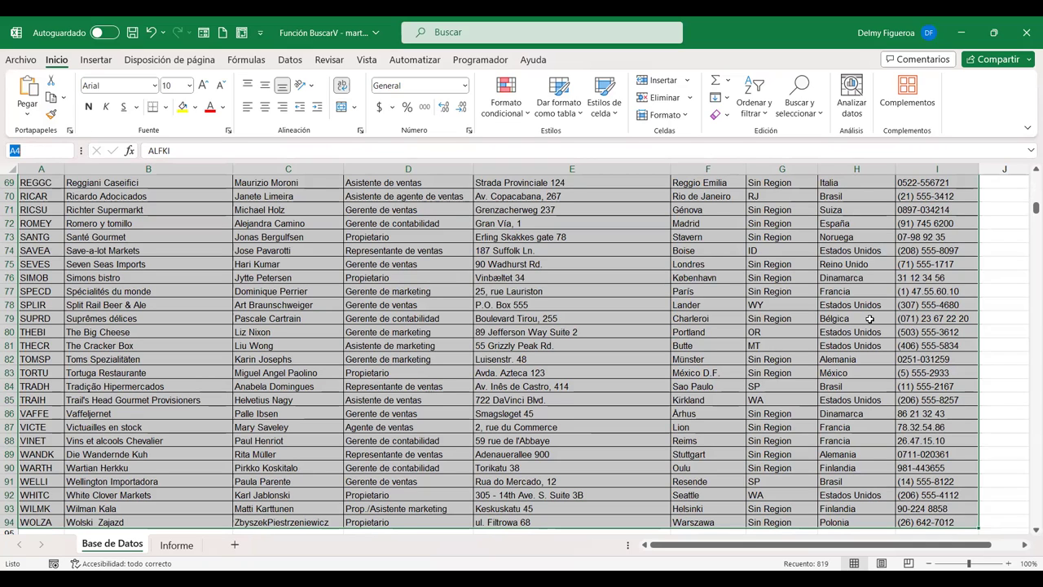
pyautogui.write('E,PRES')
pyautogui.press('BackSpace')
pyautogui.press('BackSpace')
pyautogui.press('BackSpace')
pyautogui.press('BackSpace')
pyautogui.press('BackSpace')
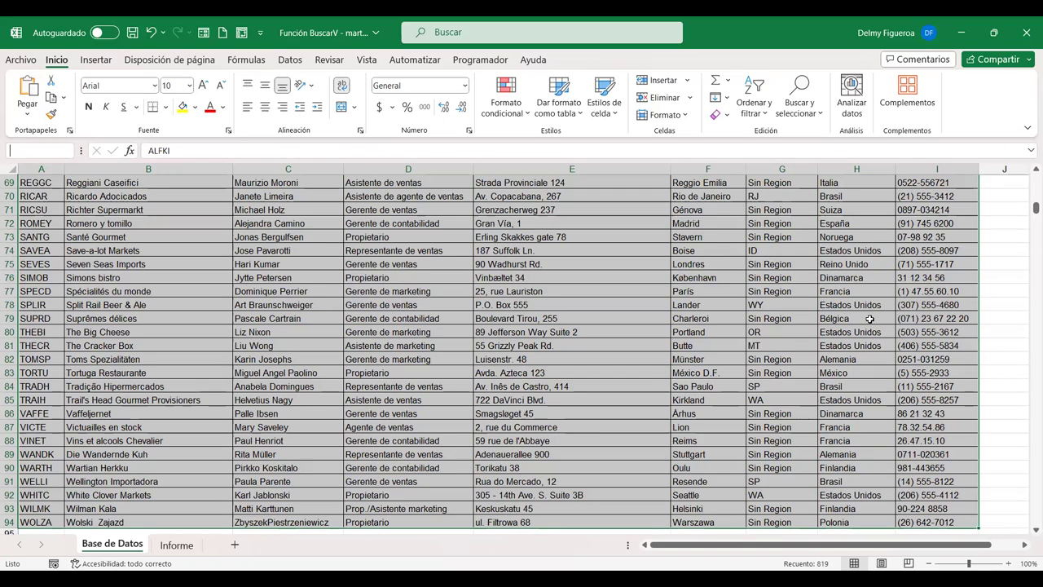
pyautogui.write('empresas')
pyautogui.press('BackSpace')
pyautogui.press('BackSpace')
pyautogui.press('BackSpace')
pyautogui.press('BackSpace')
pyautogui.write('Empresas')
pyautogui.press('Return')
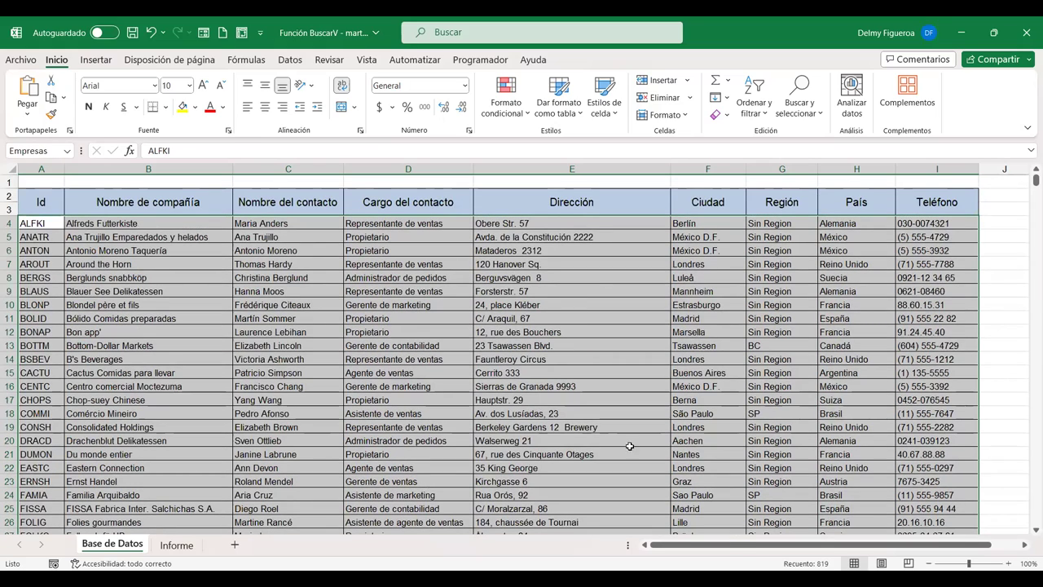
# - Reselect Empresas from the Name Box list to verify the range
pyautogui.click(481, 227)
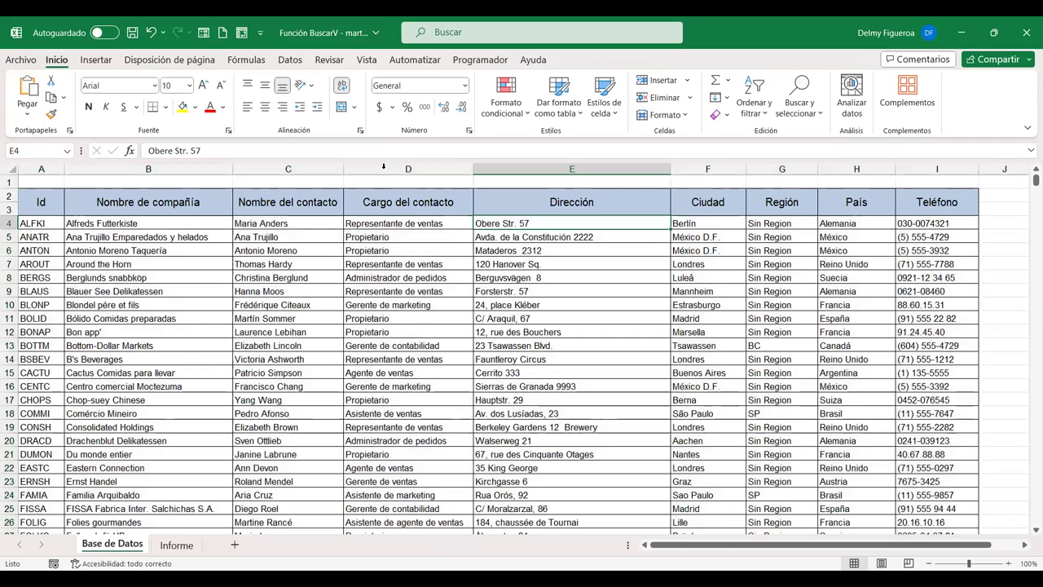
pyautogui.click(67, 151)
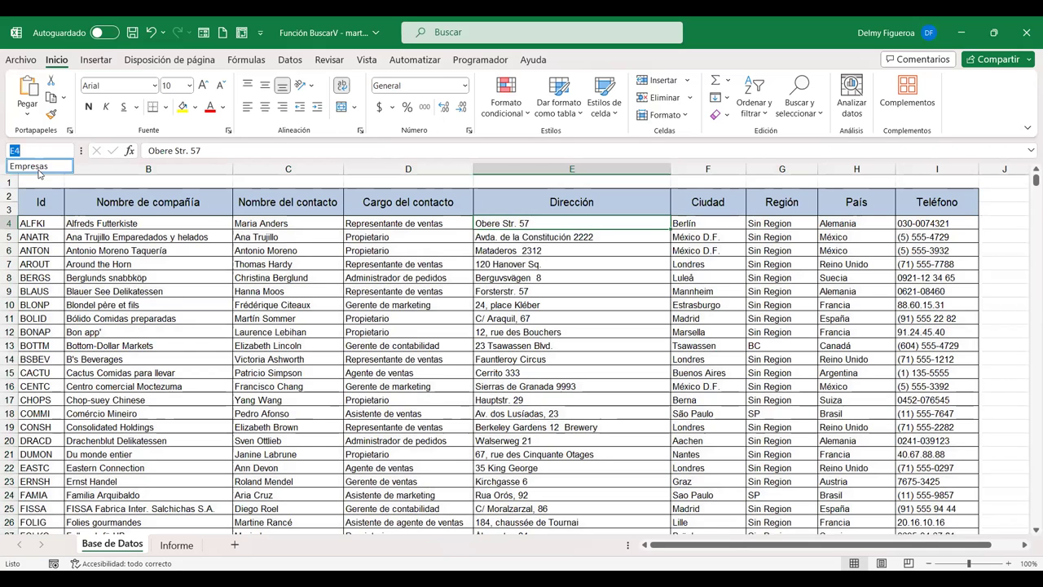
pyautogui.click(38, 167)
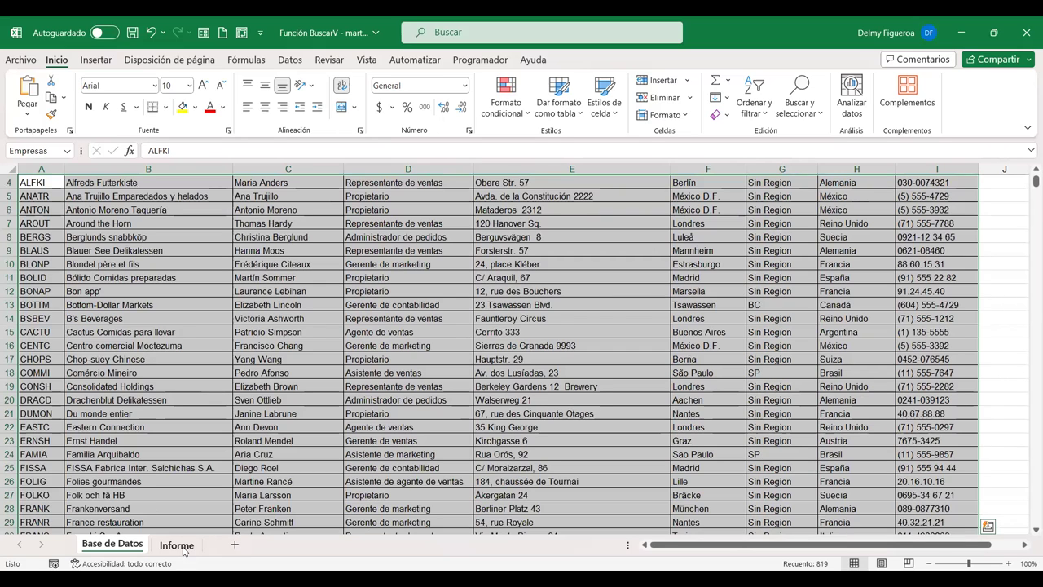
pyautogui.click(179, 544)
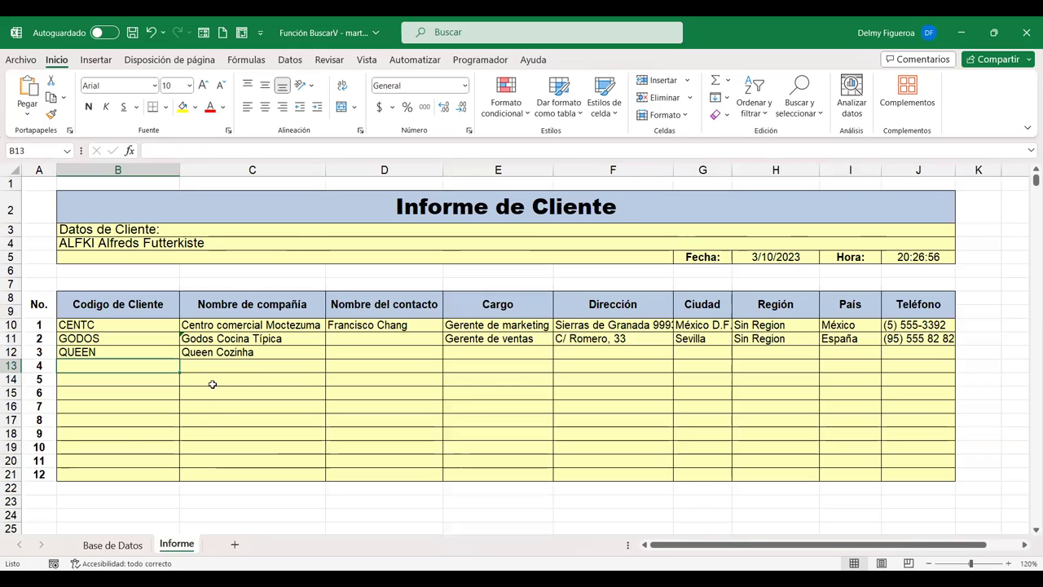
# - Clear C12 and restart its BUSCARV formula with B12 as the lookup value
pyautogui.click(232, 350)
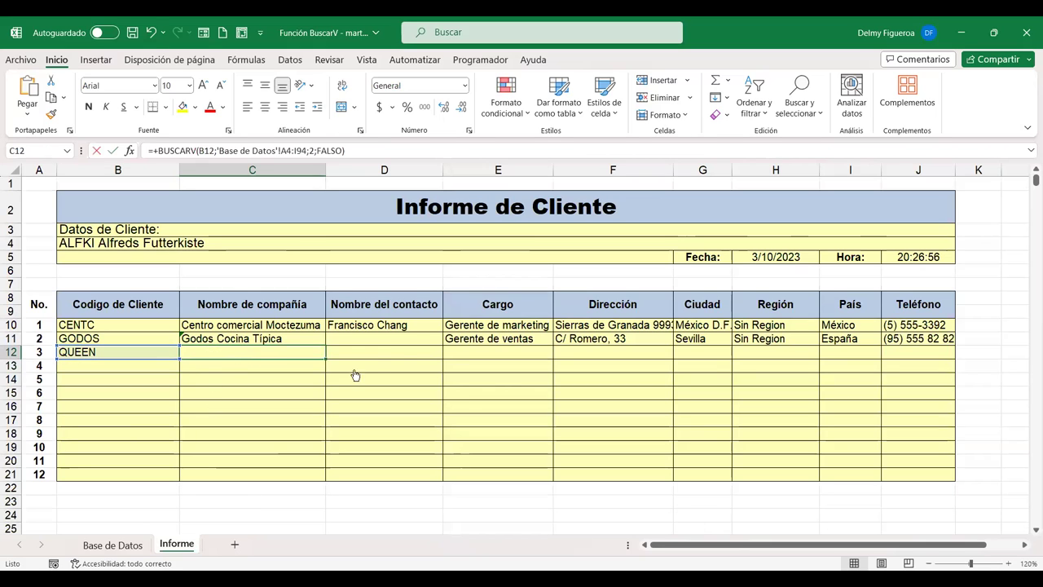
pyautogui.press('F2')
pyautogui.hotkey('ctrl', 'Return')
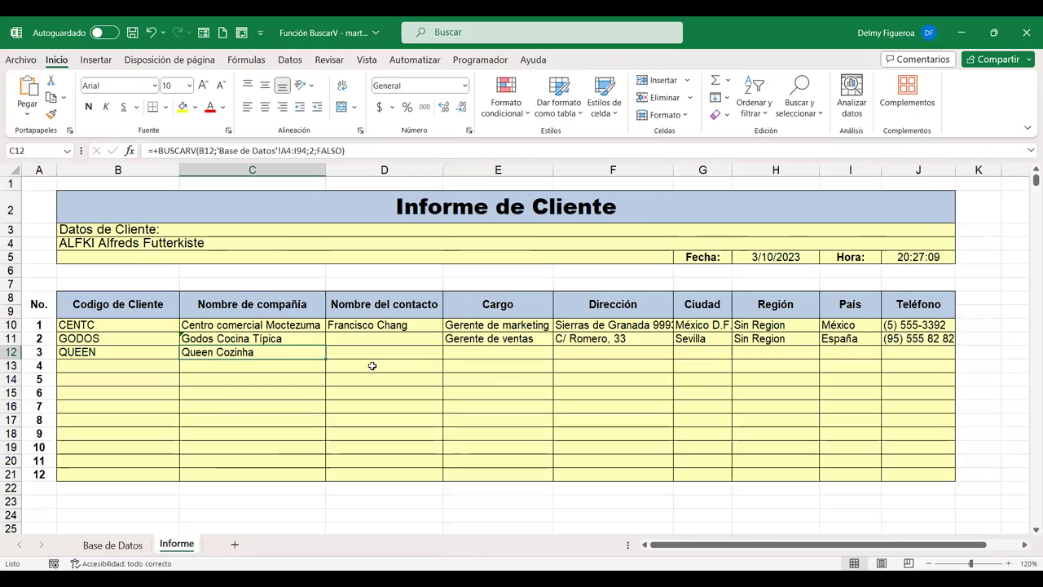
pyautogui.hotkey('ctrl', 'z')
pyautogui.press('Delete')
pyautogui.write('+b')
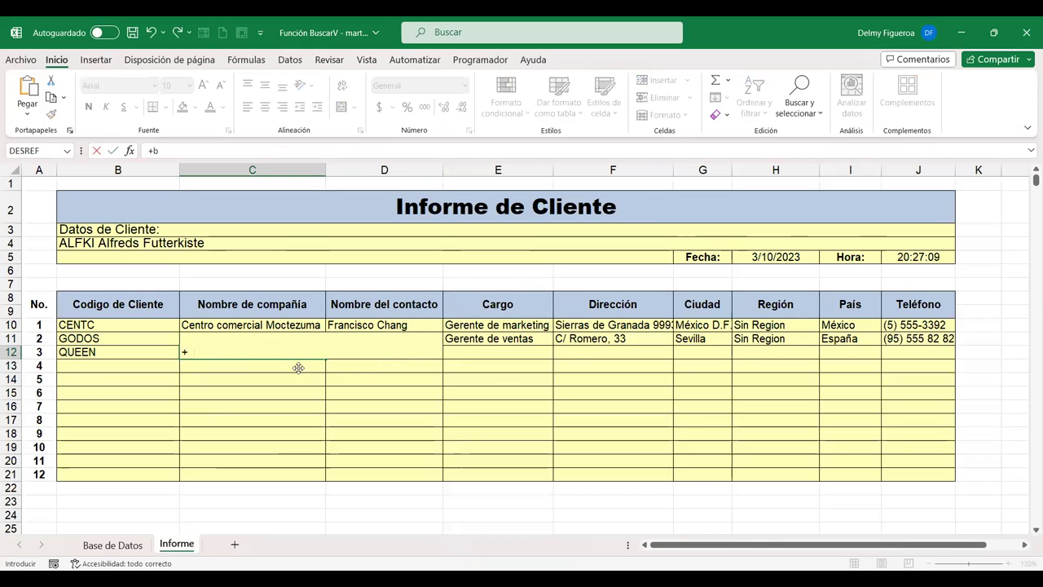
pyautogui.write('us')
pyautogui.doubleClick(220, 389)
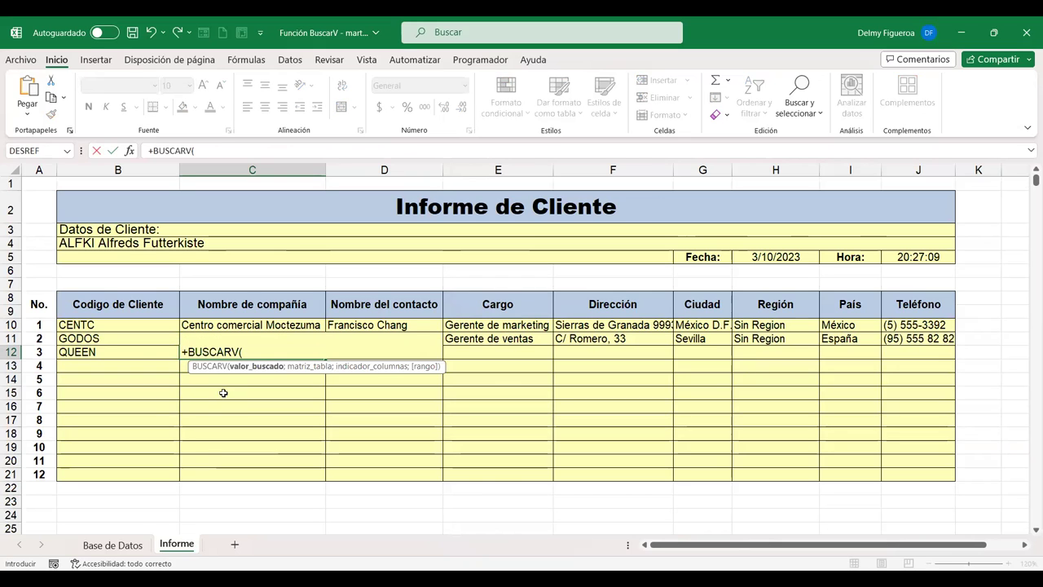
pyautogui.click(140, 350)
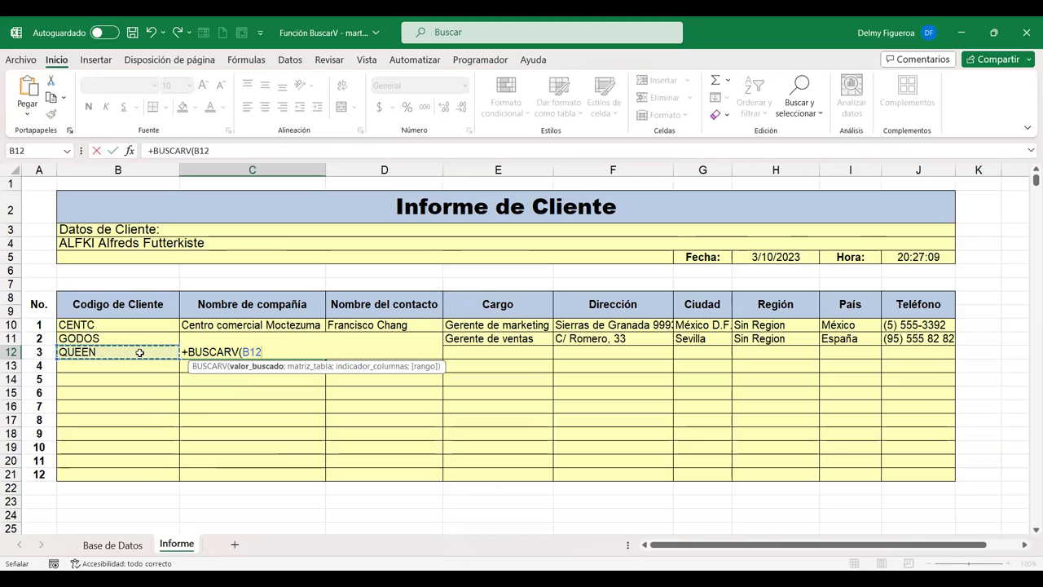
# - Complete the lookup with the Empresas range, column array {2;3} and FALSO exact match
pyautogui.write(';')
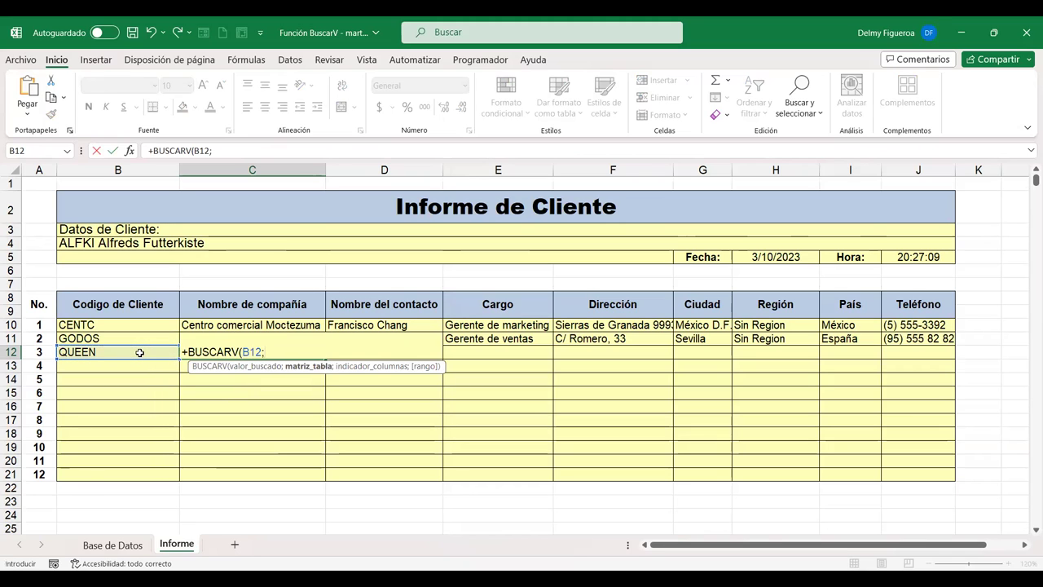
pyautogui.write('empres')
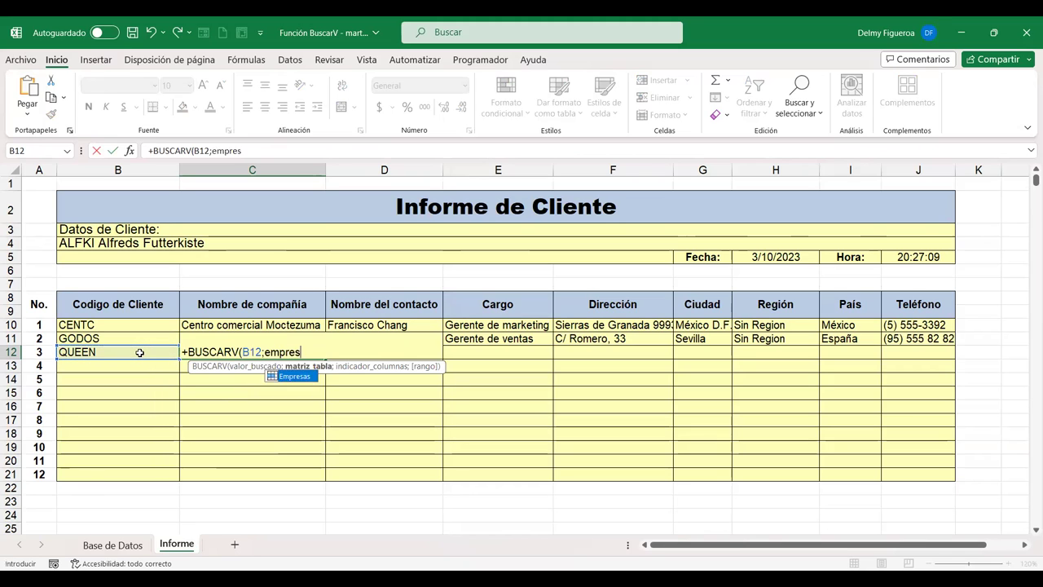
pyautogui.doubleClick(286, 377)
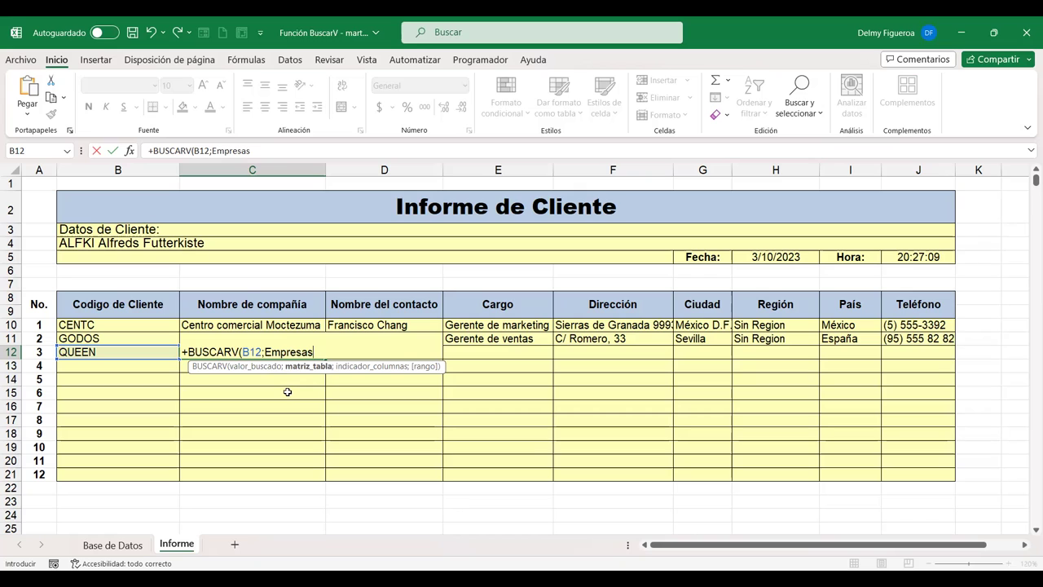
pyautogui.write(';{2;3')
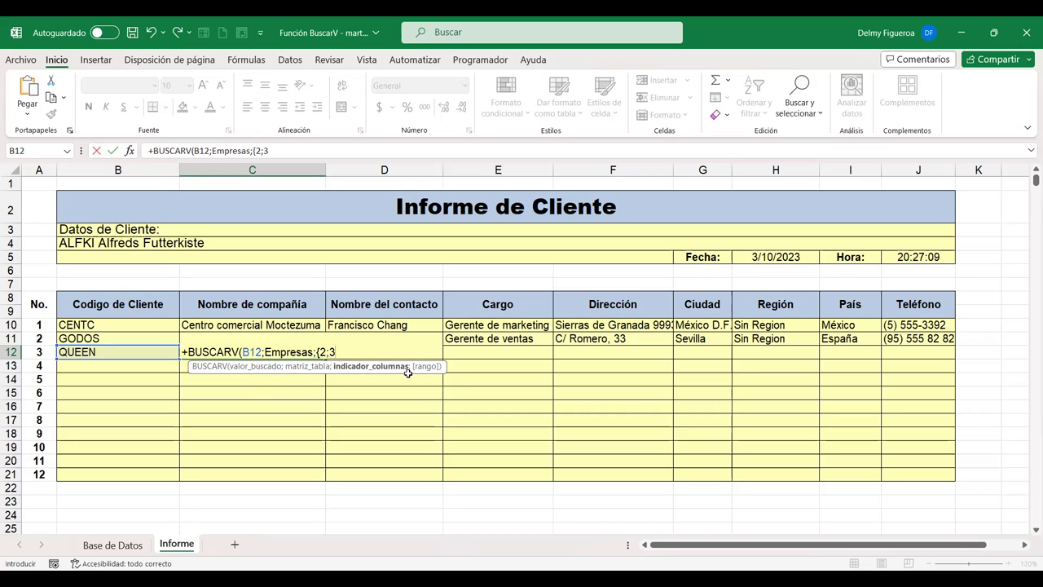
pyautogui.write('}')
pyautogui.write(';')
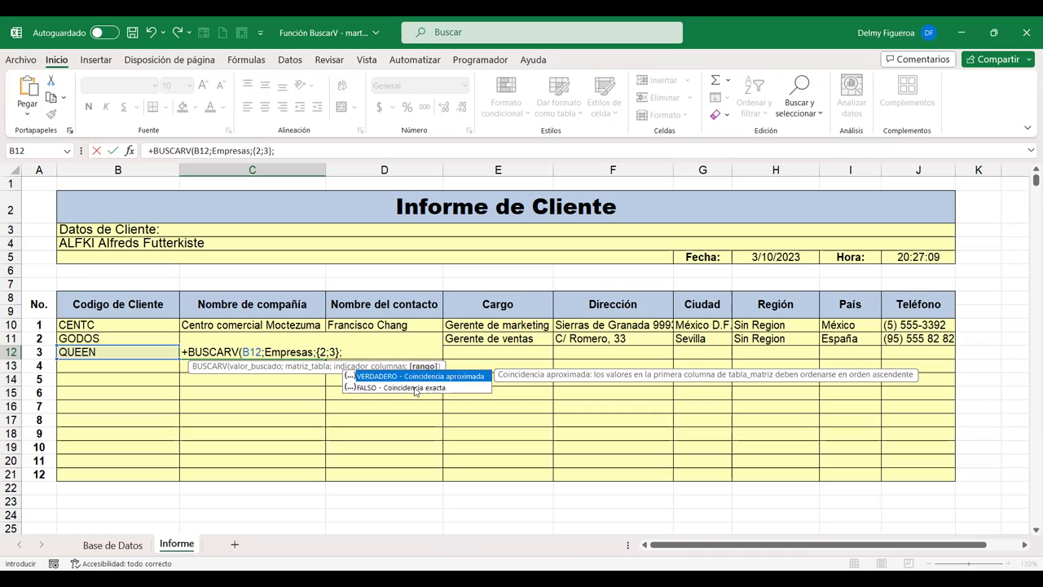
pyautogui.doubleClick(414, 388)
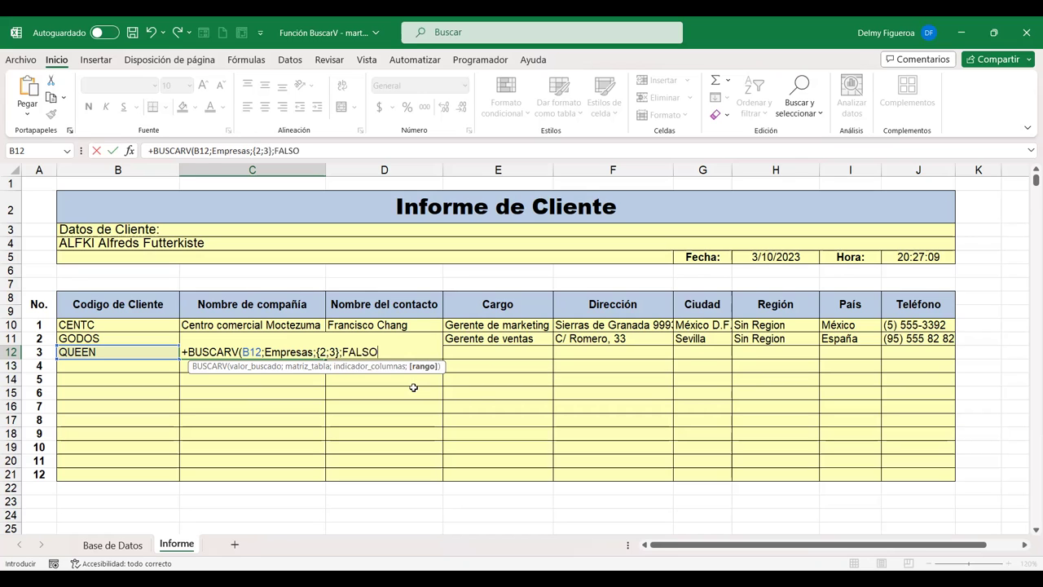
pyautogui.press('Return')
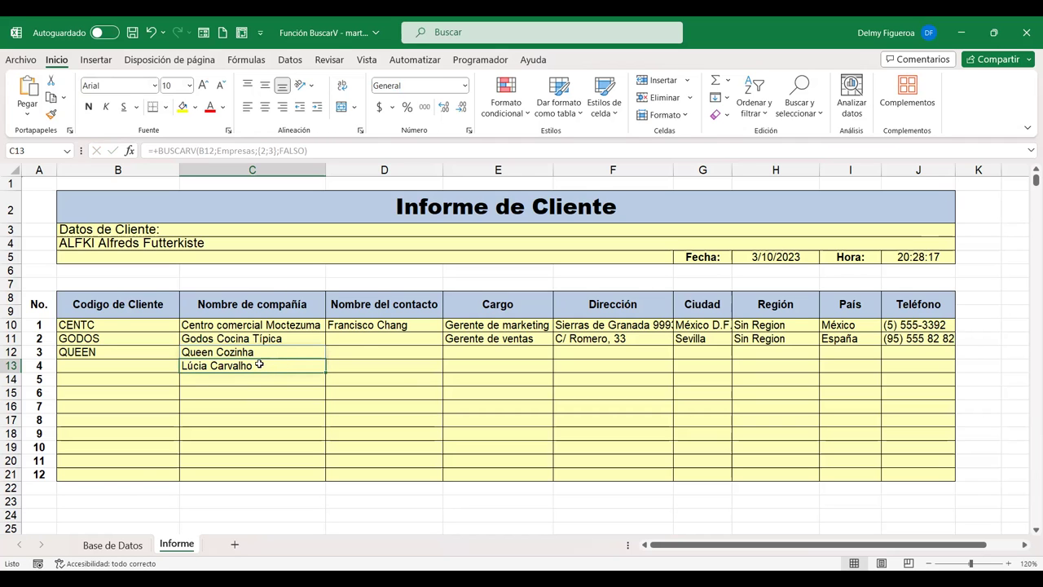
# - Change C12's column array from {2;3} to {2,3} so Queen Cozinha and the contact spill across C12:D12
pyautogui.click(112, 544)
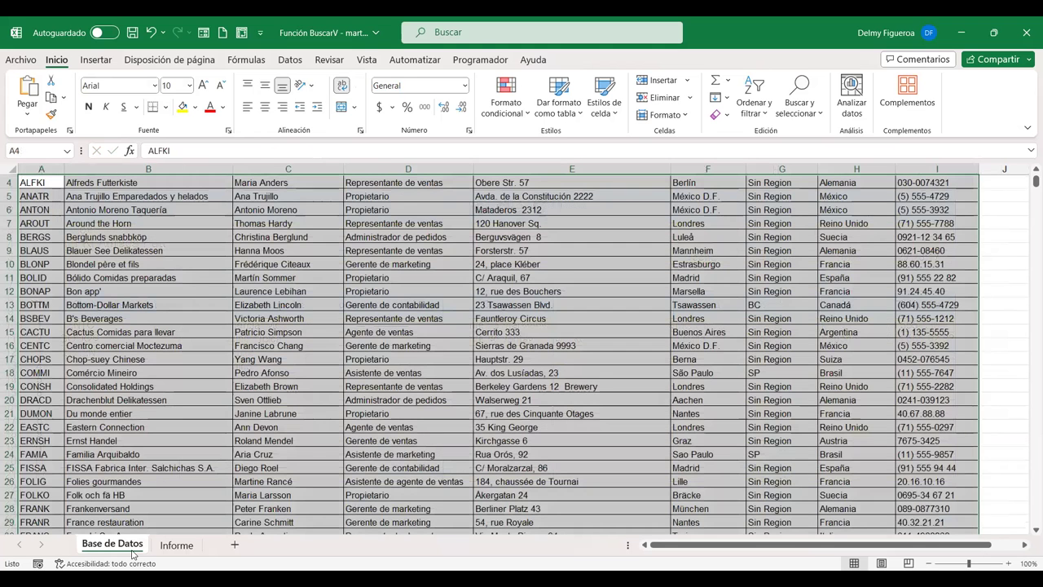
pyautogui.scroll(1, 396, 370)
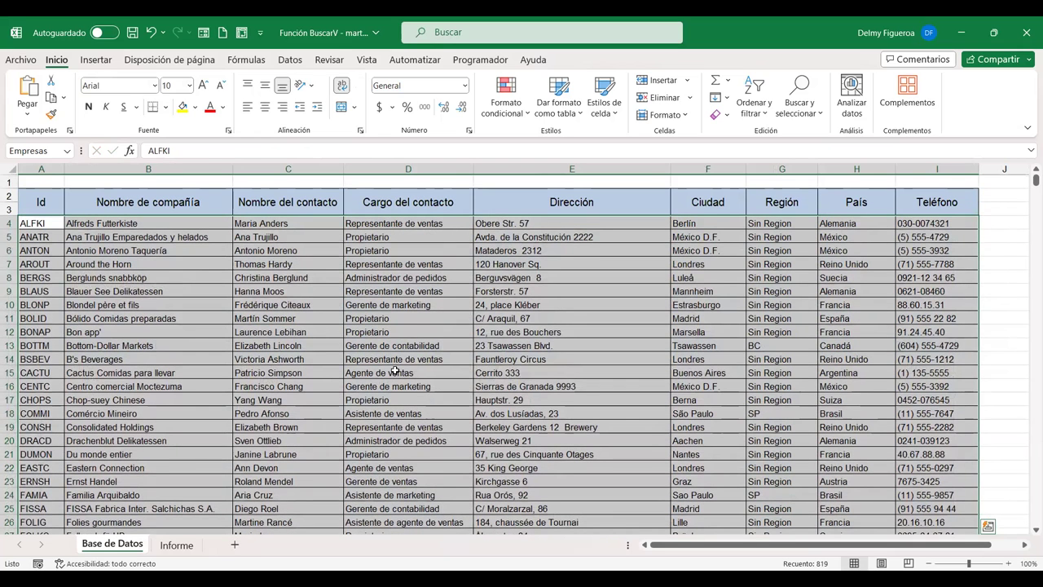
pyautogui.click(176, 545)
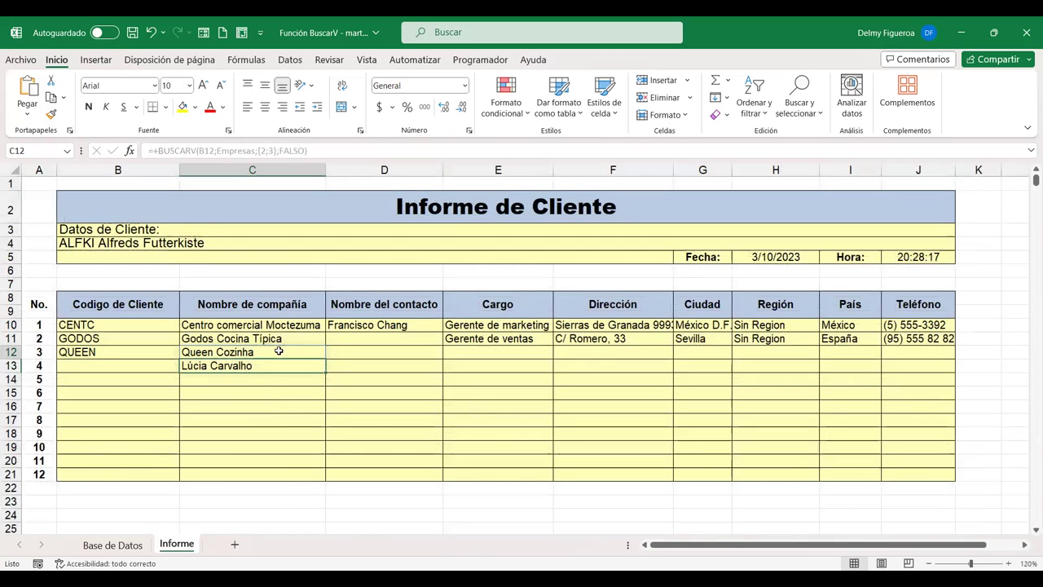
pyautogui.doubleClick(279, 351)
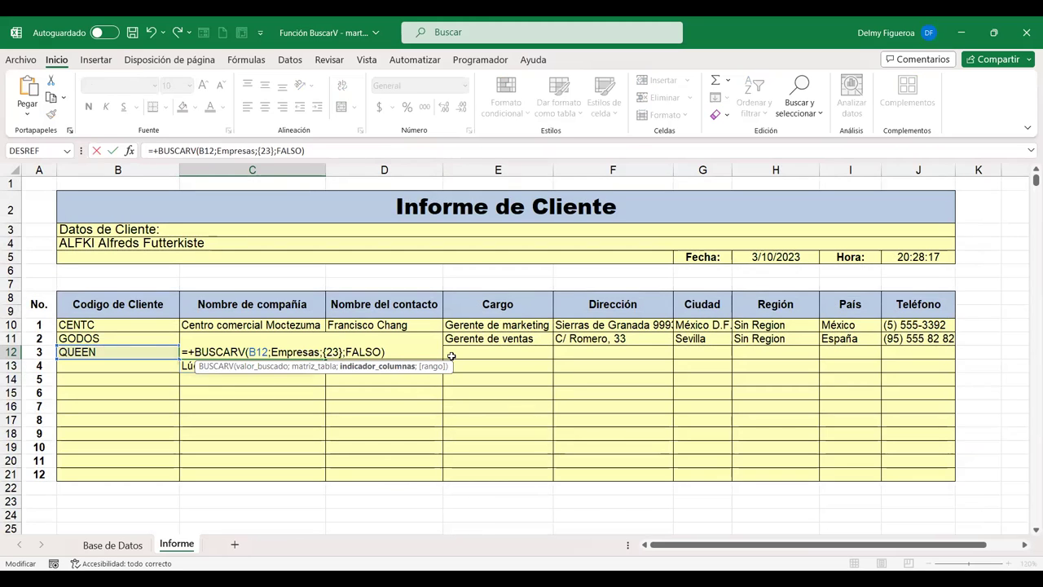
pyautogui.write(',')
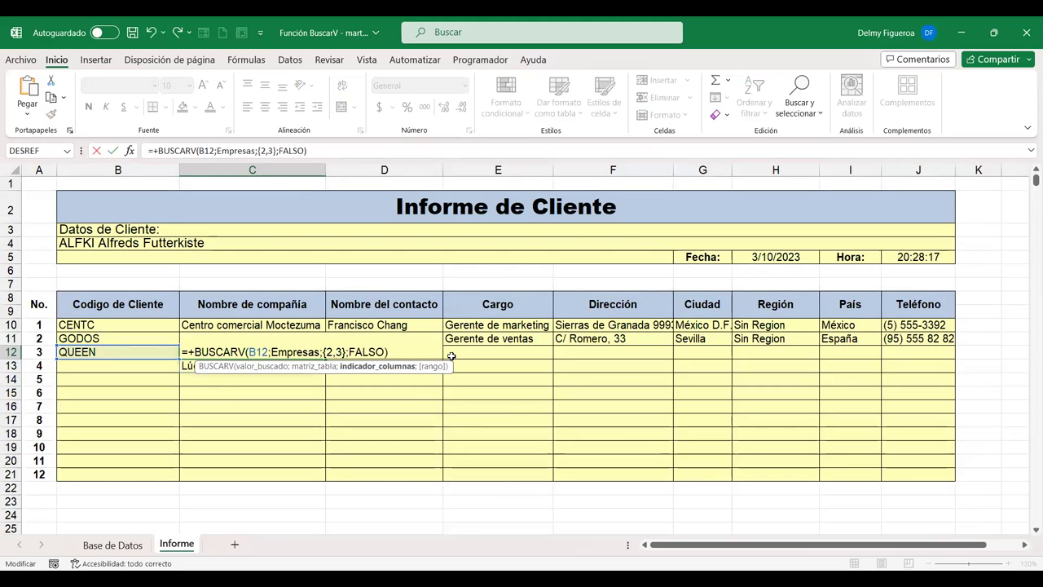
pyautogui.press('Return')
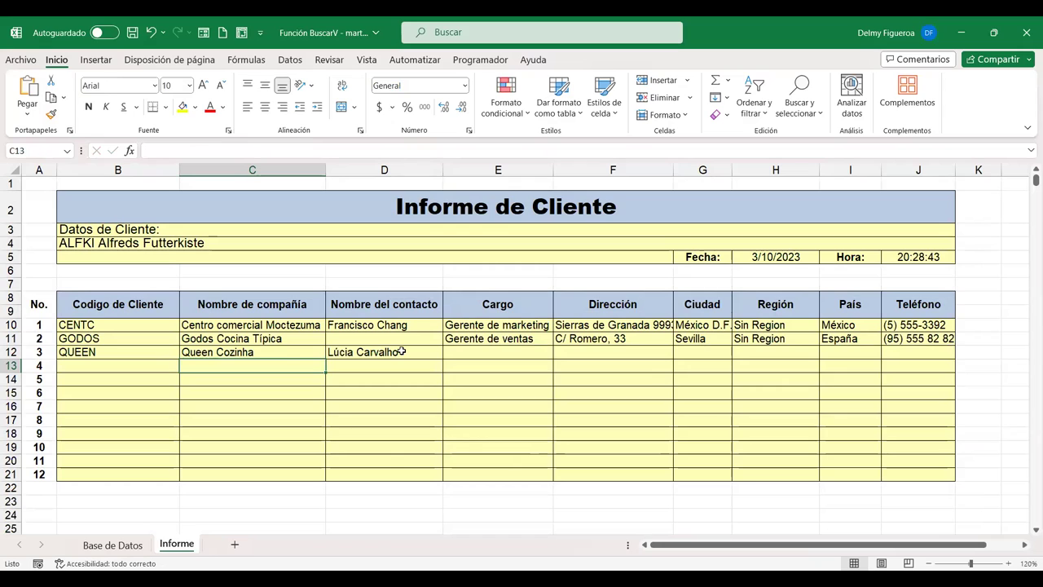
pyautogui.doubleClick(290, 352)
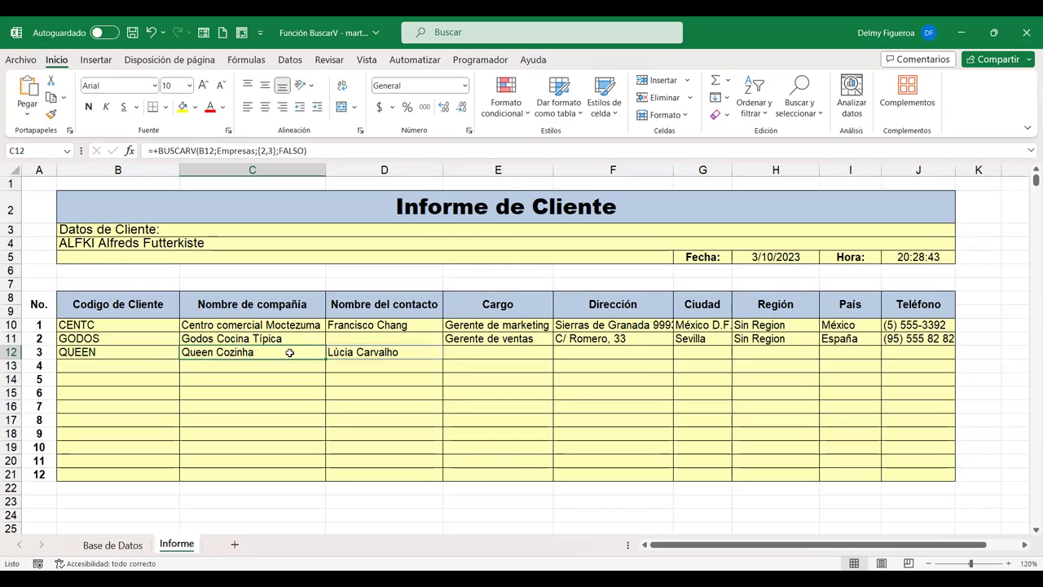
# - Add column index 4 so C12's lookup array reads {2,3,4}
pyautogui.click(336, 352)
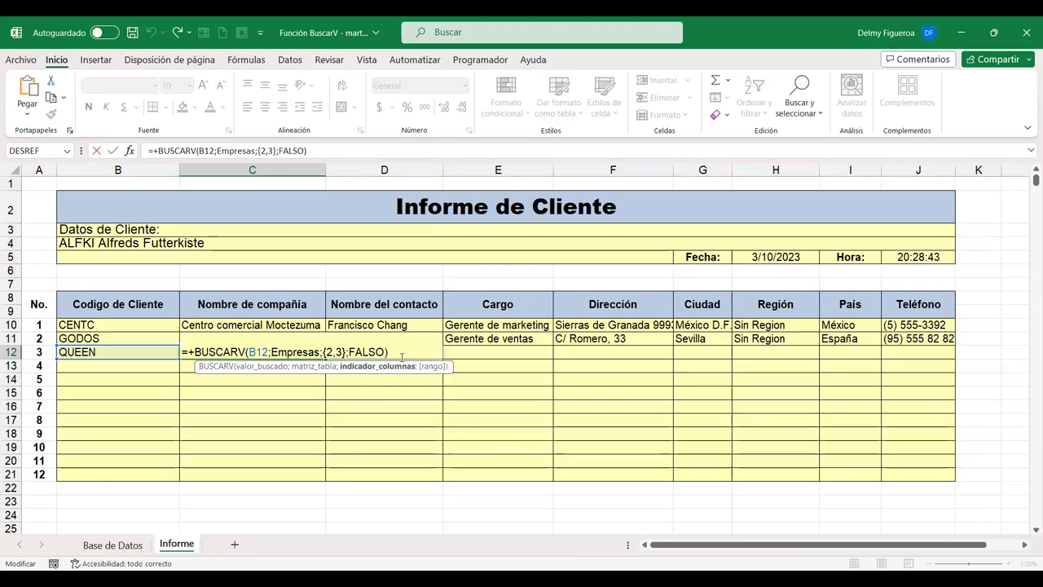
pyautogui.write(',4')
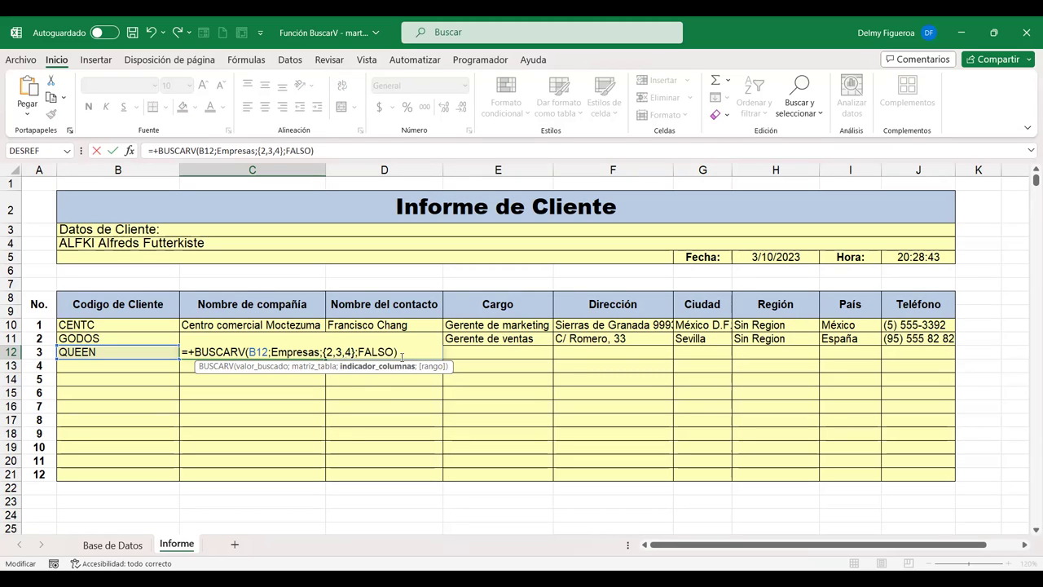
pyautogui.press('Return')
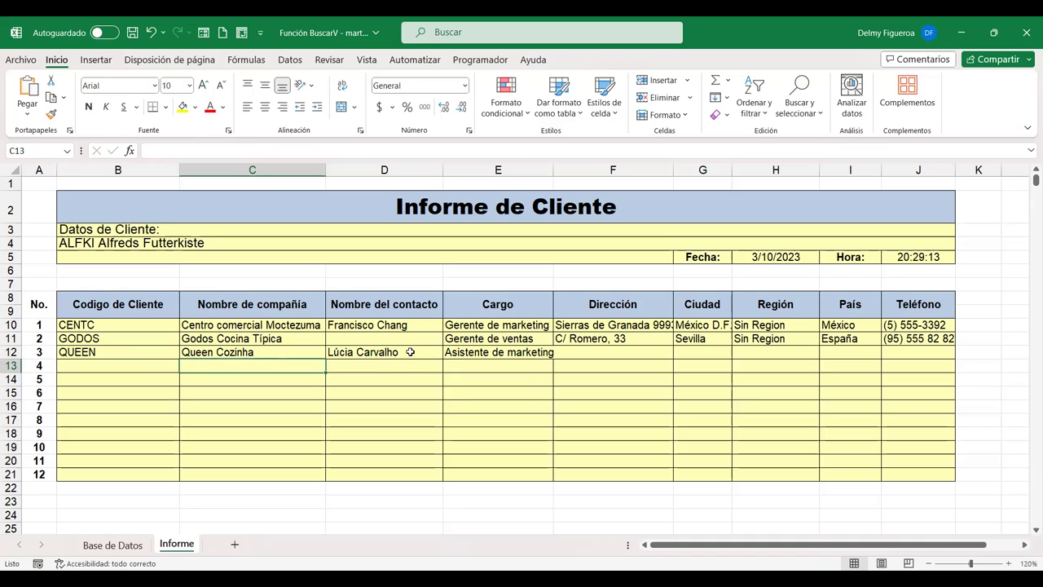
# - After checking QUEEN's row in Base de Datos, extend C12's array to {2,3,4,5,6,7,8,9}
pyautogui.click(137, 545)
pyautogui.scroll(-5, 69, 446)
pyautogui.scroll(-6, 69, 447)
pyautogui.scroll(-4, 68, 440)
pyautogui.scroll(-1, 67, 437)
pyautogui.click(8, 401)
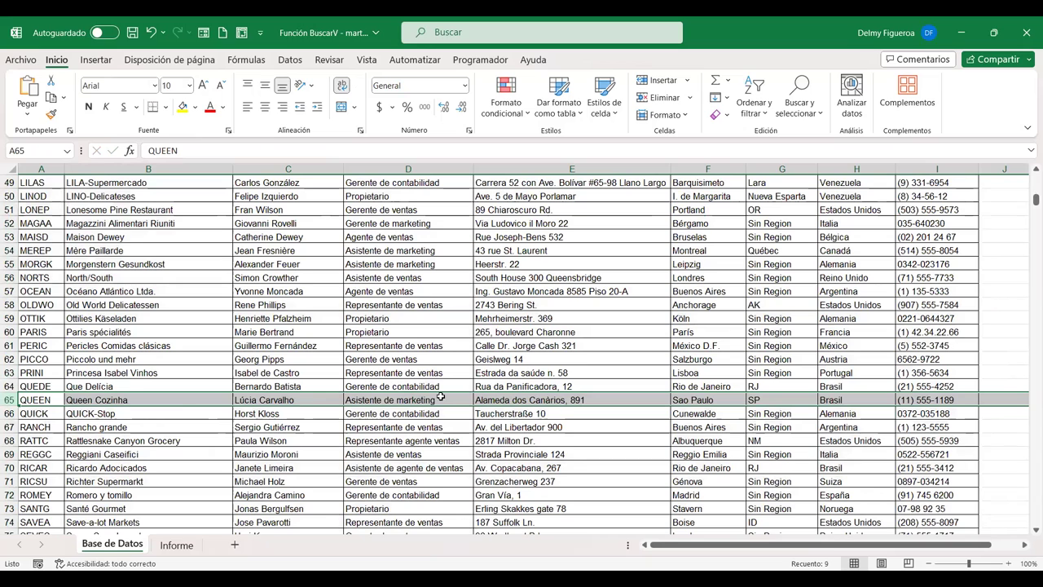
pyautogui.click(178, 545)
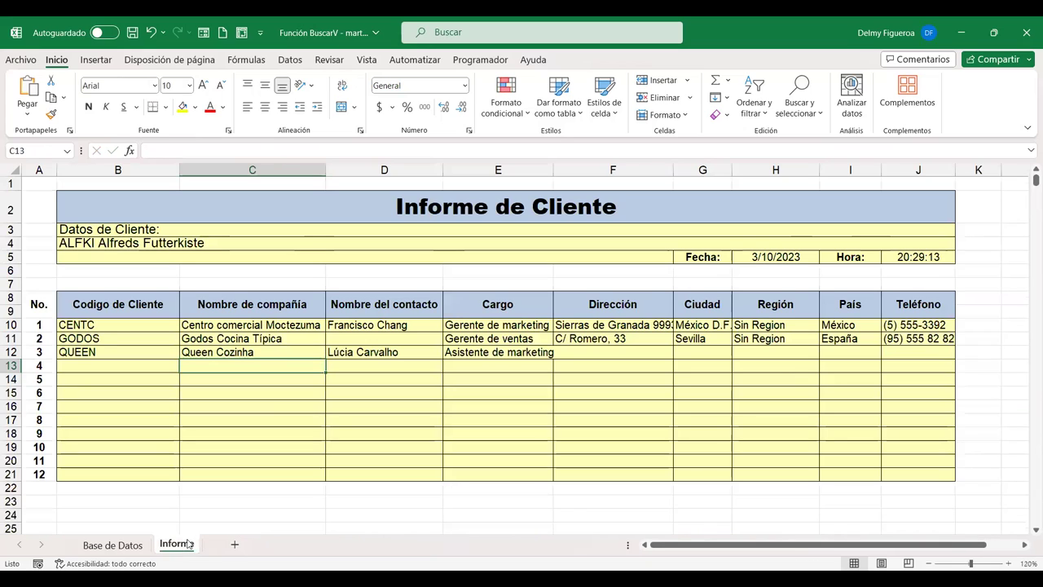
pyautogui.doubleClick(285, 355)
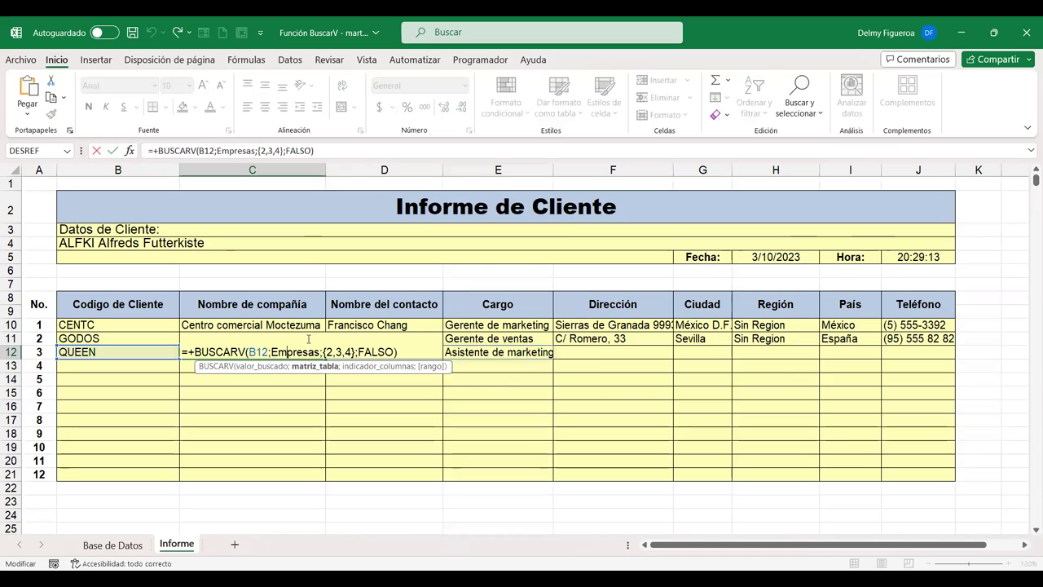
pyautogui.click(350, 351)
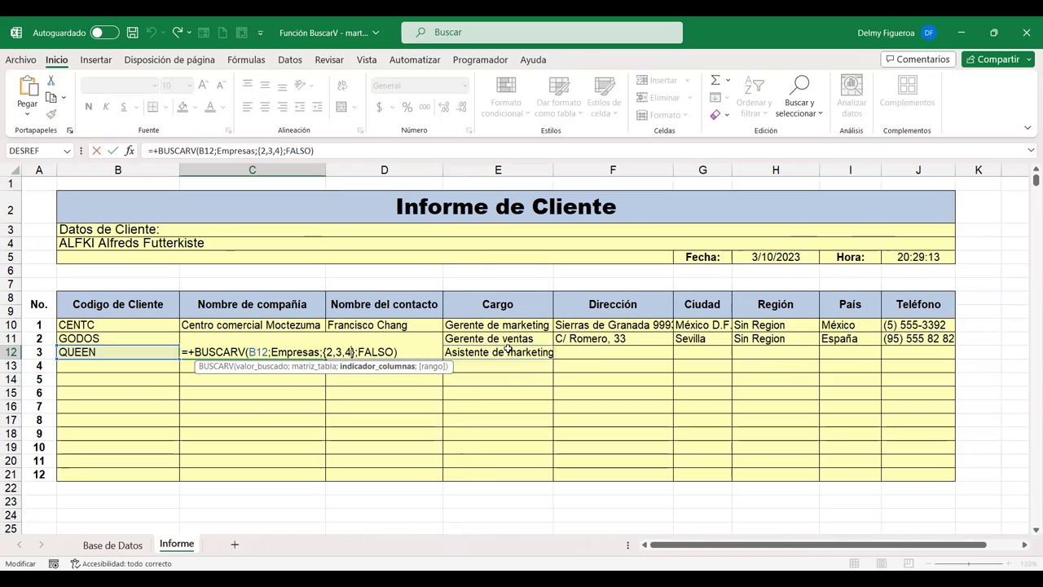
pyautogui.write(',5')
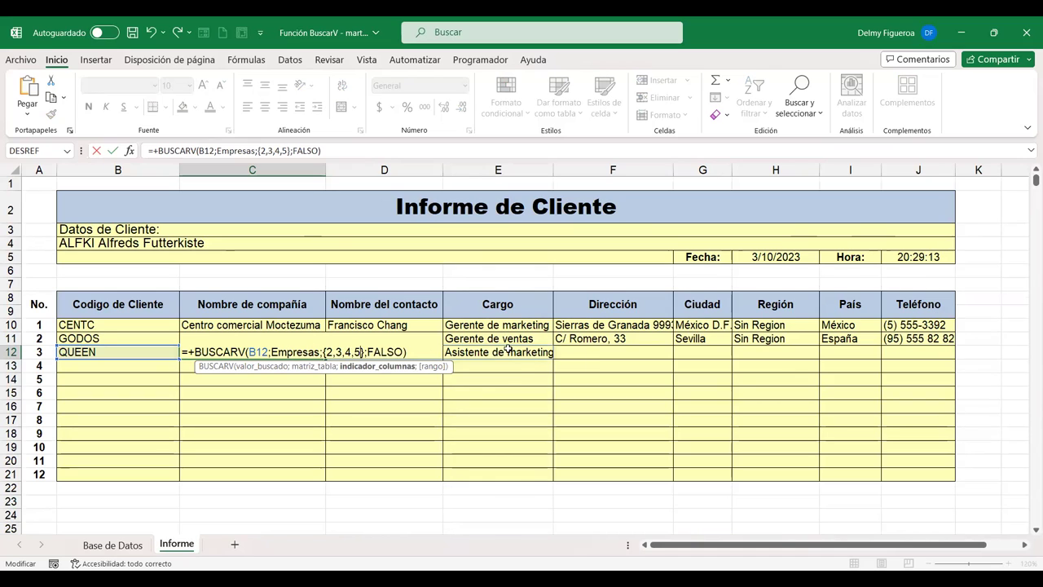
pyautogui.write(',6,7,8,9')
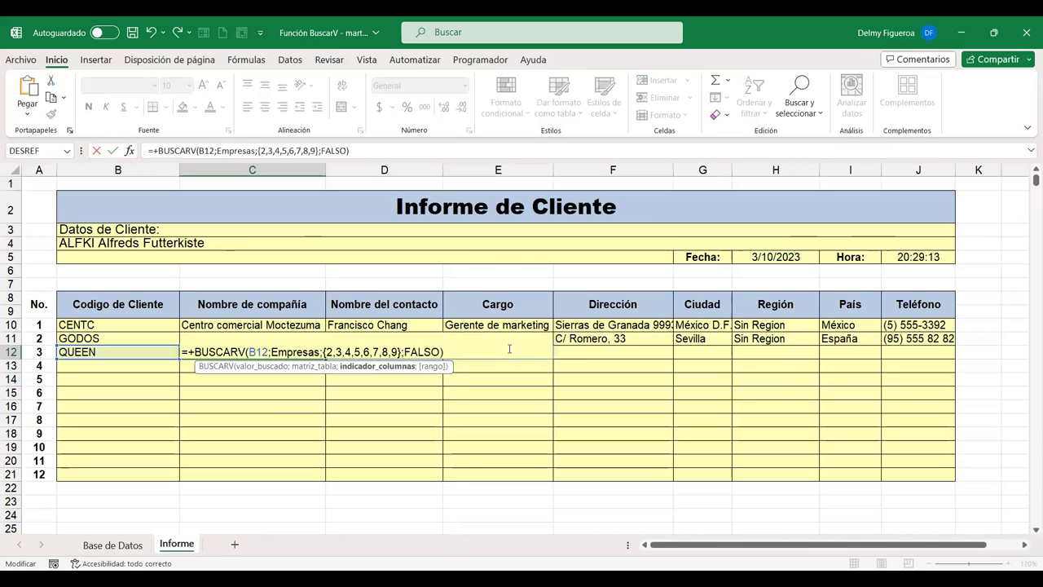
pyautogui.press('Return')
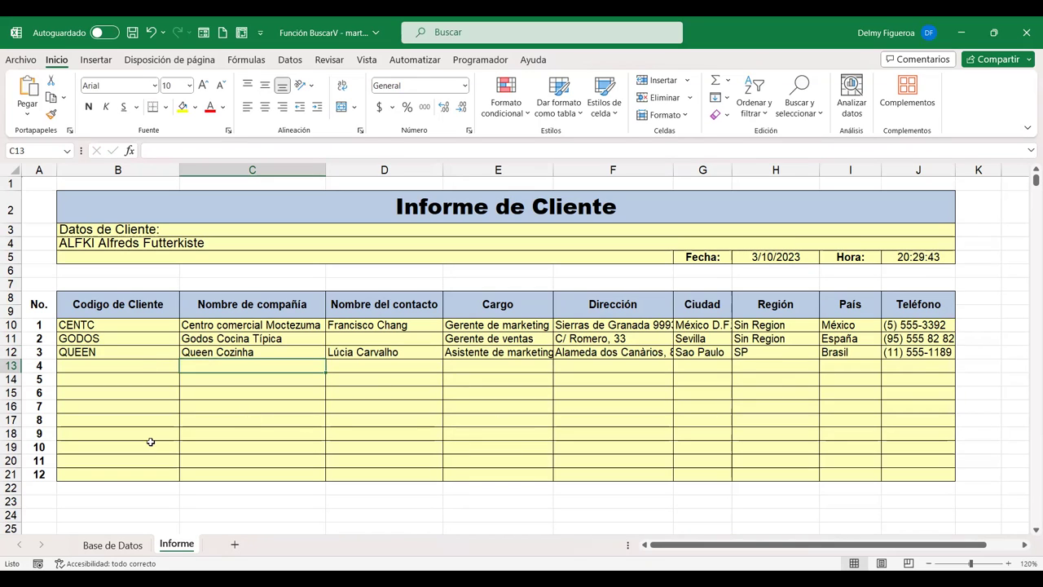
# - Replace the commas in C12's array with semicolons, making it {2;3;4;5;6;7;8;9}
pyautogui.click(131, 546)
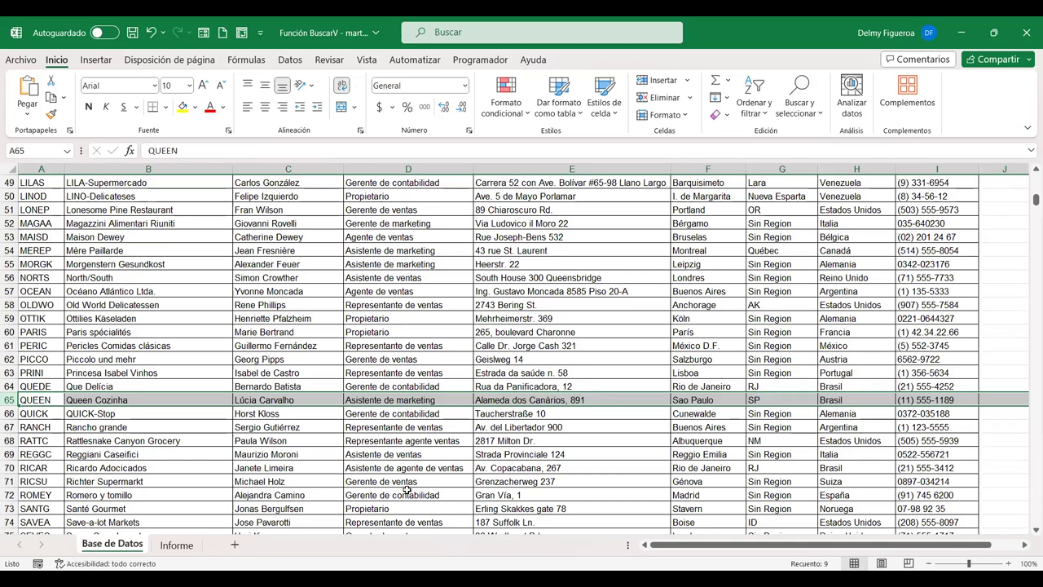
pyautogui.click(173, 544)
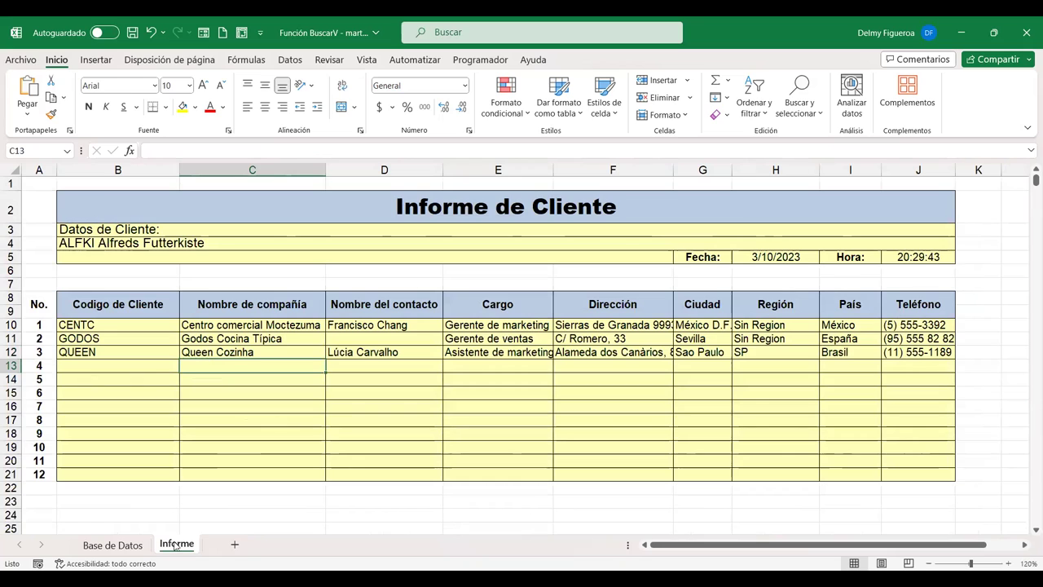
pyautogui.doubleClick(285, 353)
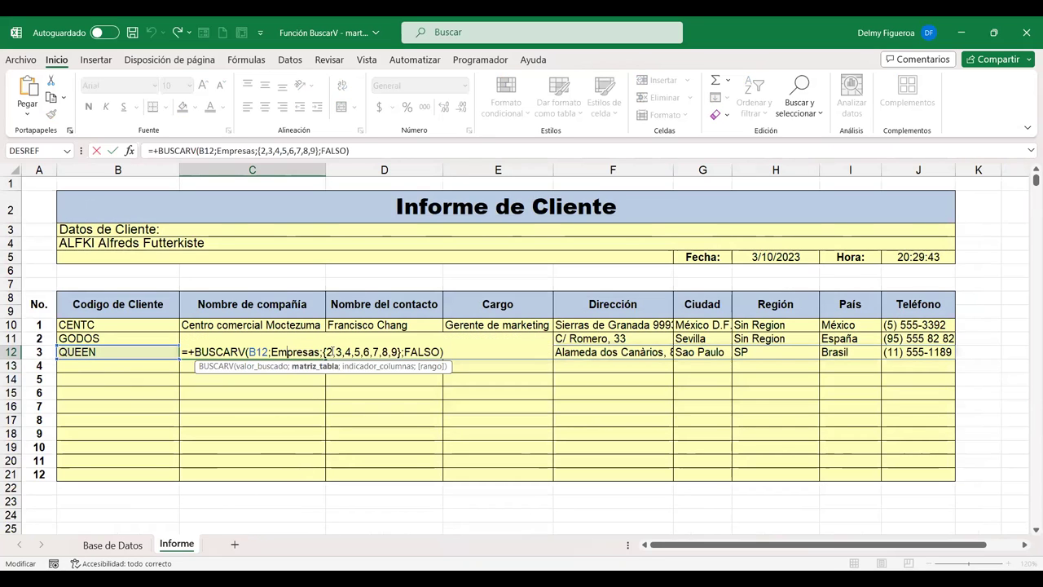
pyautogui.click(332, 351)
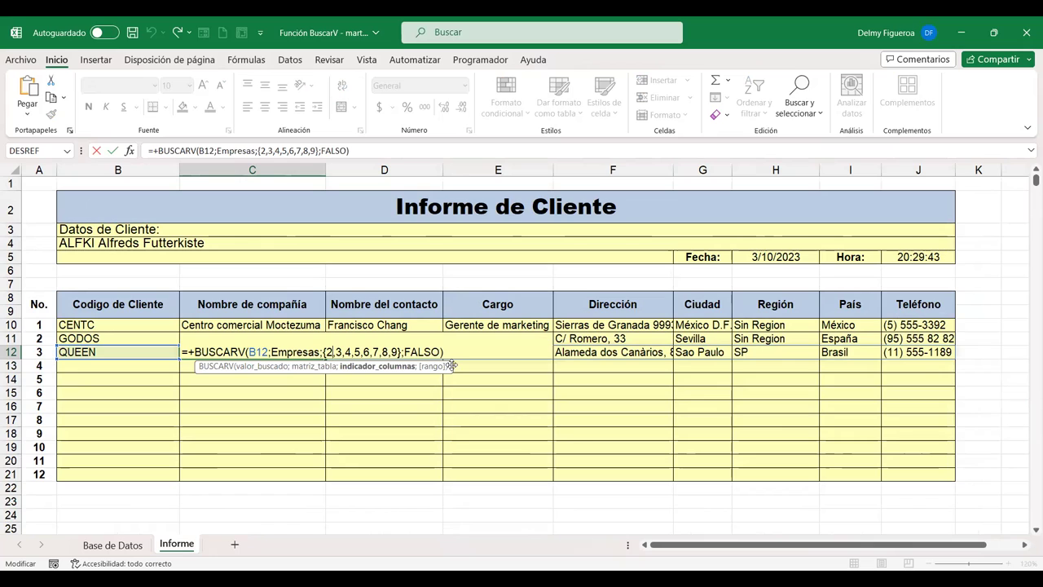
pyautogui.press('BackSpace')
pyautogui.write(';')
pyautogui.press('Delete')
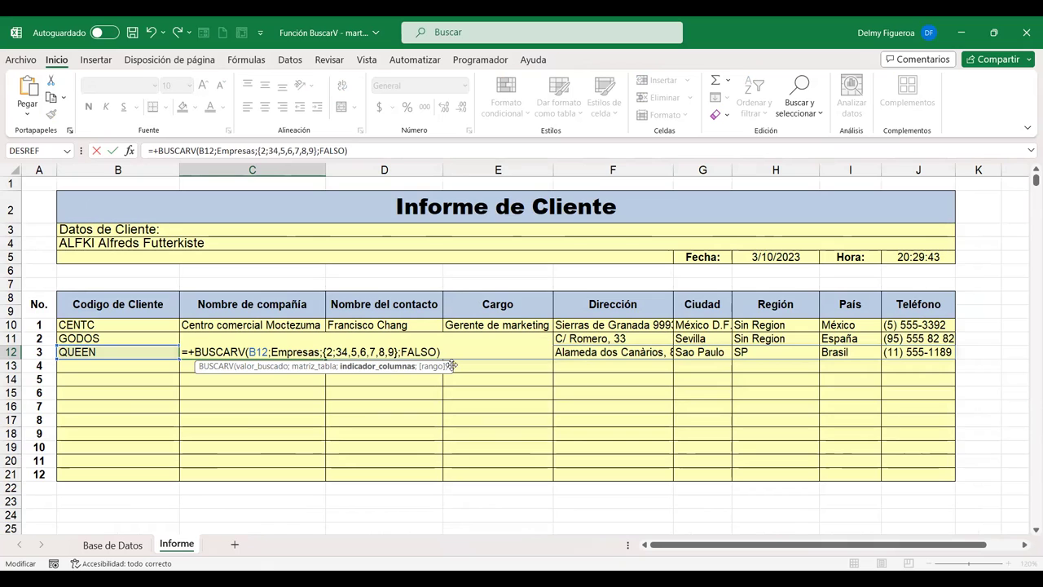
pyautogui.write(';')
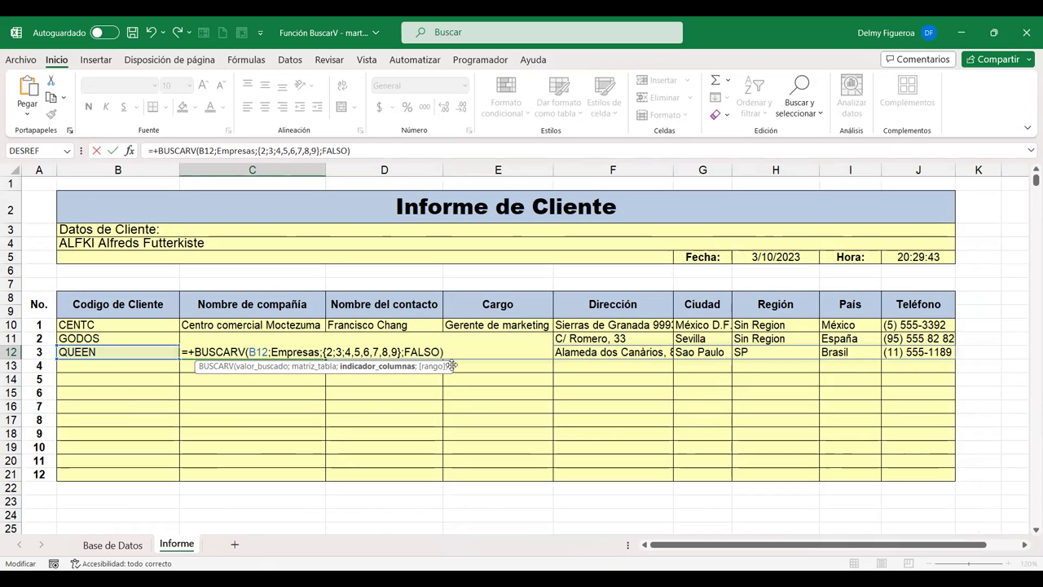
pyautogui.press('Delete')
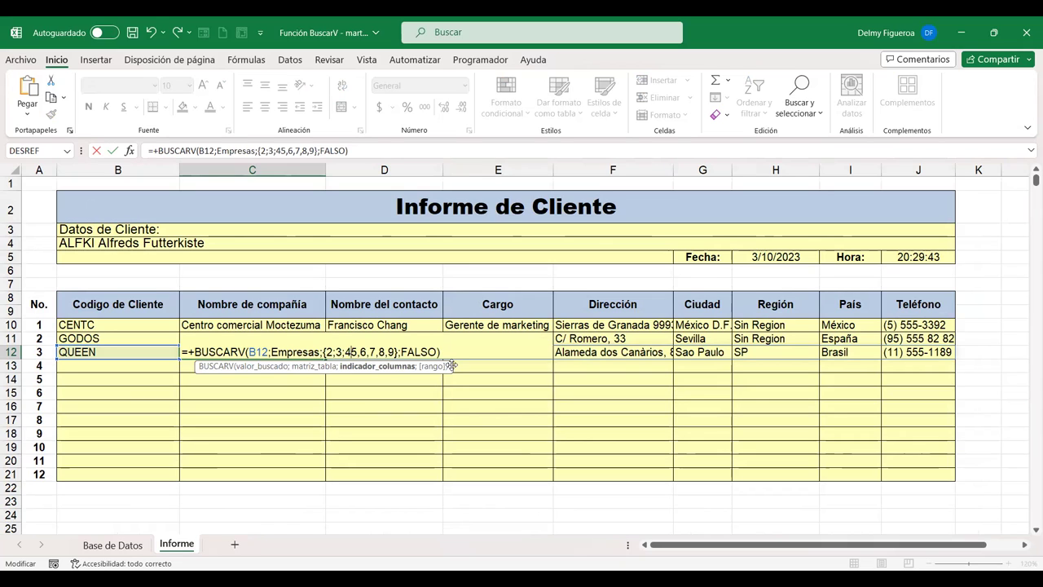
pyautogui.write(';')
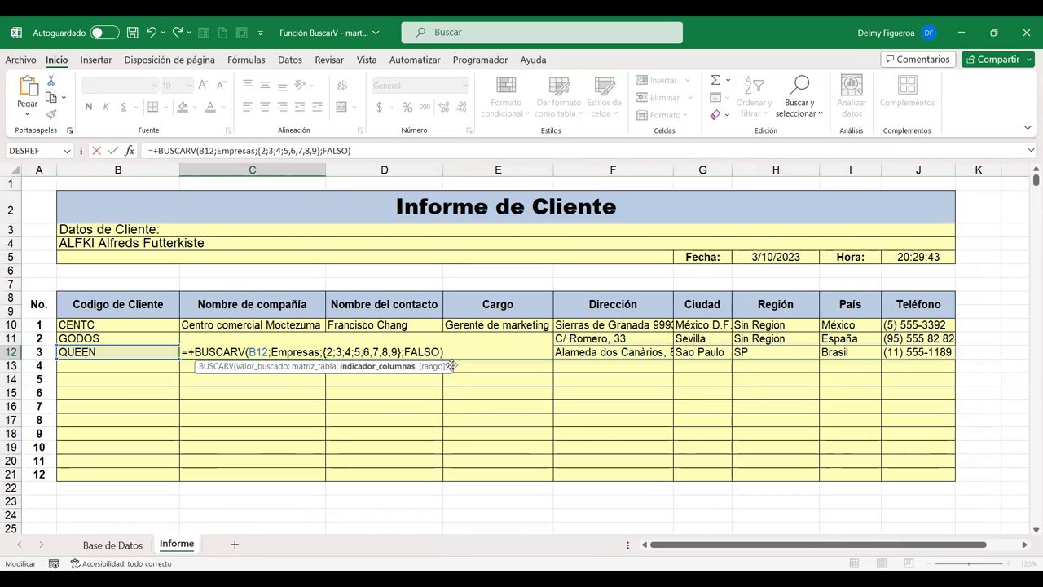
pyautogui.press('Delete')
pyautogui.write(';')
pyautogui.press('Delete')
pyautogui.write(';6;7;')
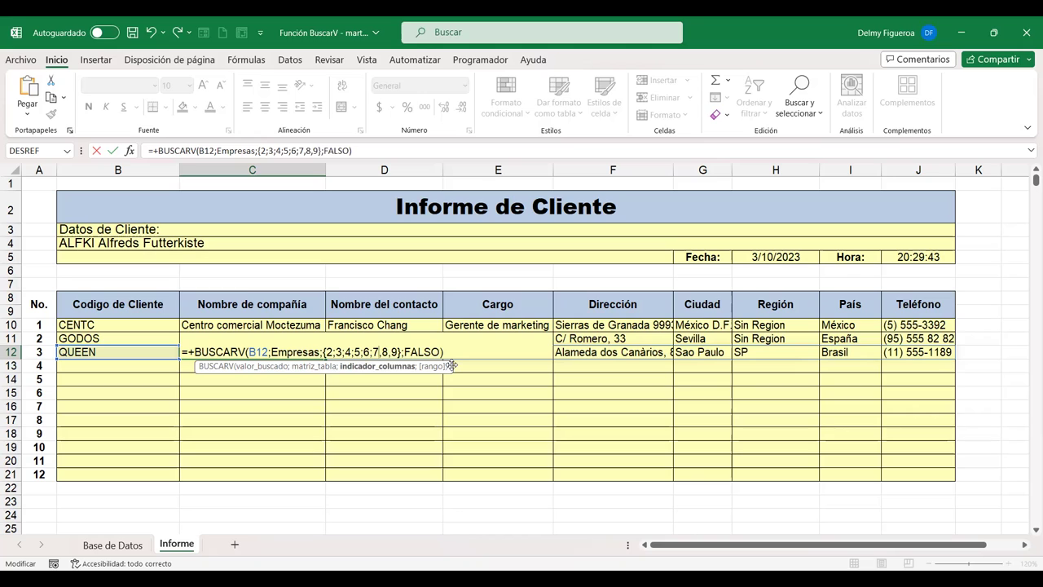
pyautogui.press('Delete')
pyautogui.write(';8;')
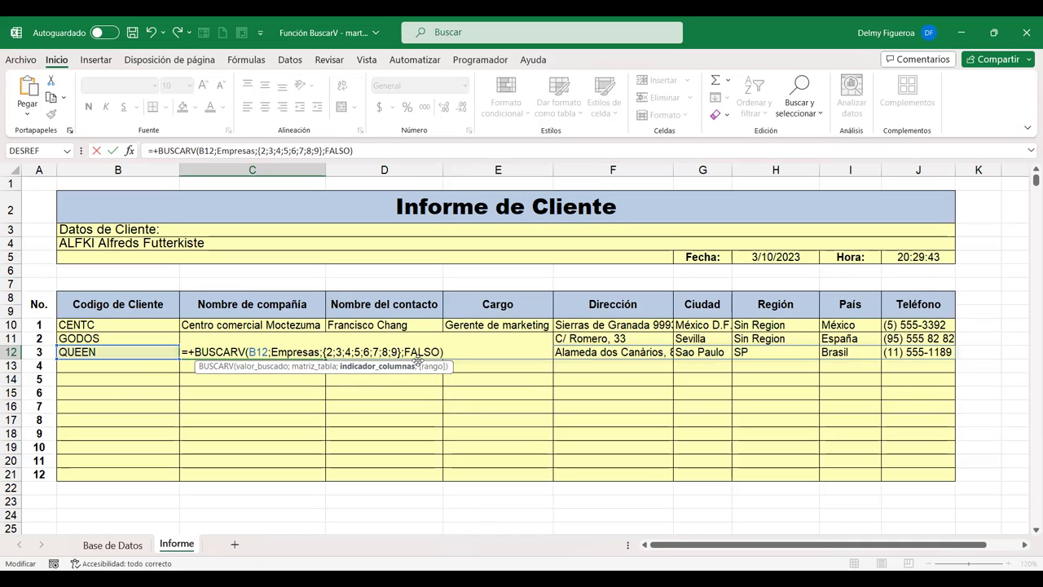
pyautogui.press('Return')
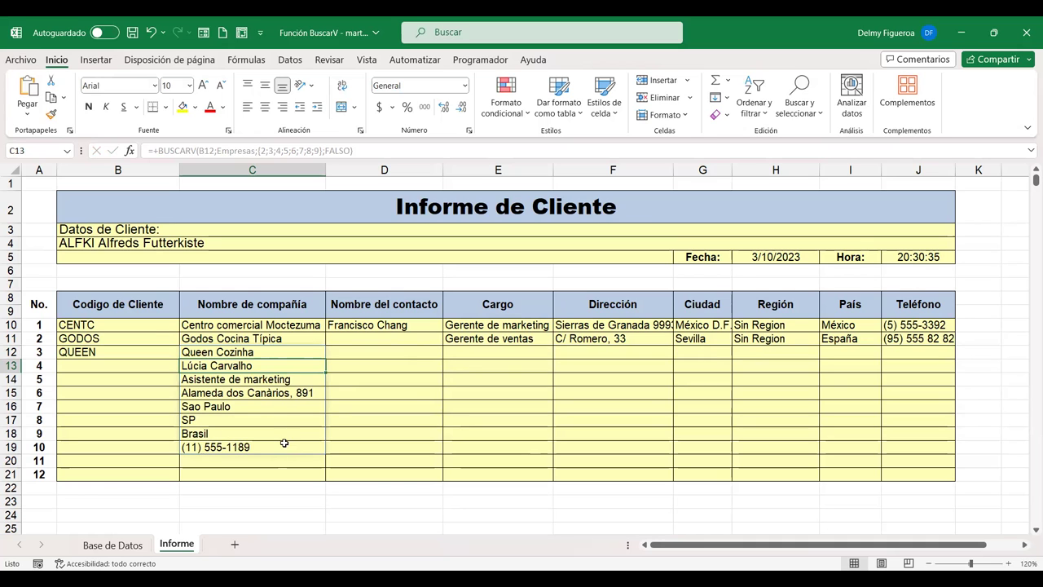
# - Copy the report's heading row B8:J9
pyautogui.scroll(-2, 260, 400)
pyautogui.scroll(-1, 261, 401)
pyautogui.scroll(-2, 258, 400)
pyautogui.scroll(2, 143, 330)
pyautogui.scroll(2, 144, 329)
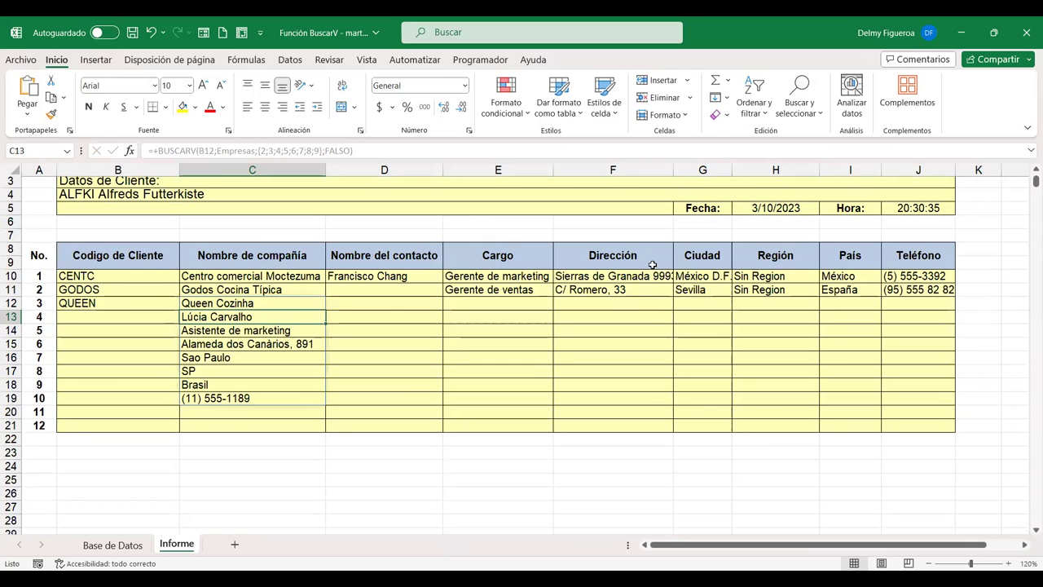
pyautogui.scroll(-2, 650, 266)
pyautogui.moveTo(130, 417); pyautogui.dragTo(147, 474)
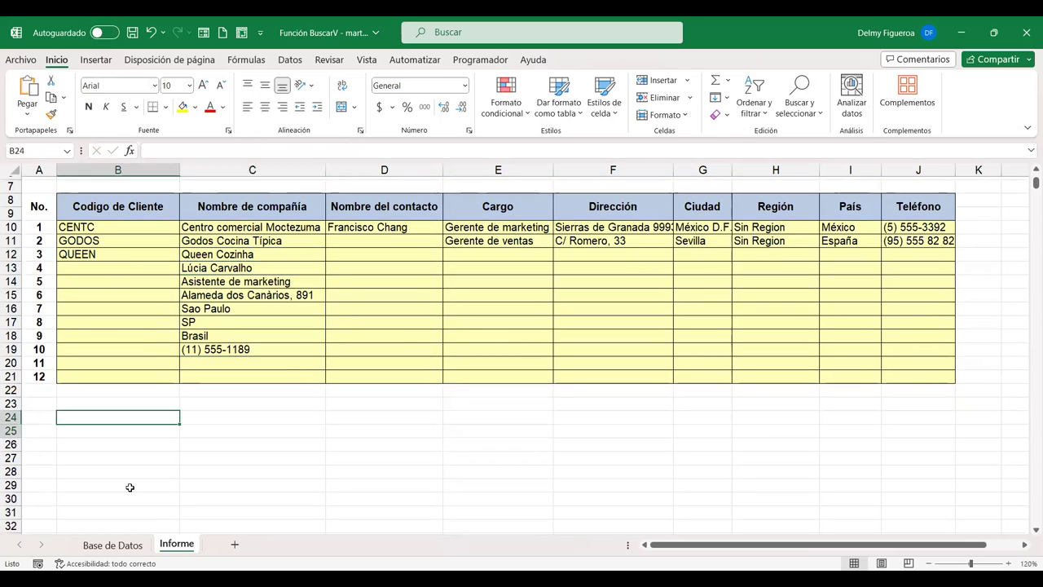
pyautogui.scroll(2, 181, 428)
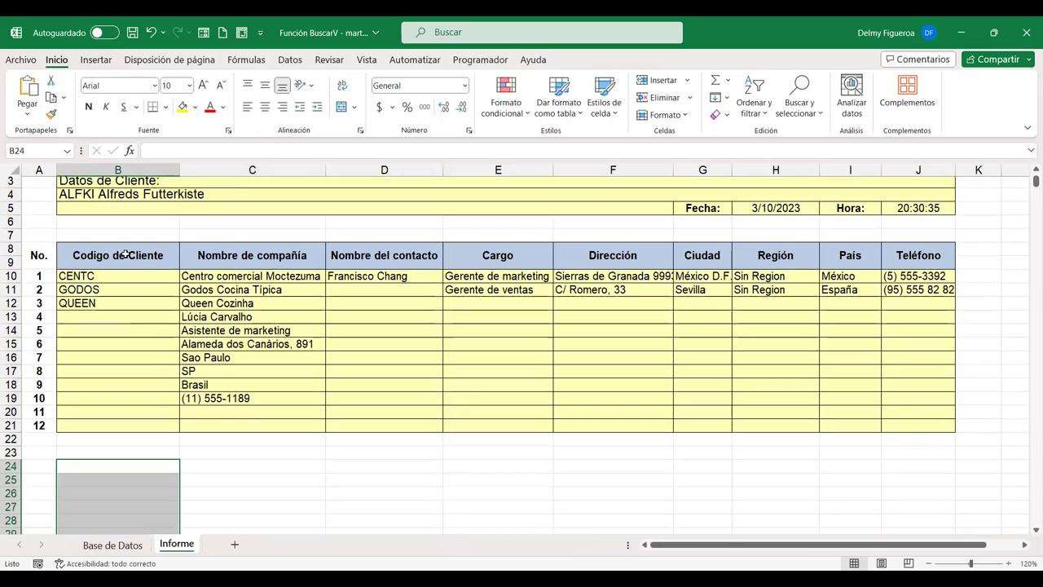
pyautogui.click(123, 252)
pyautogui.moveTo(200, 258); pyautogui.dragTo(930, 257)
pyautogui.hotkey('ctrl', 'c')
# - Select B25 as the destination and bring up the Pegar paste options
pyautogui.scroll(-2, 66, 400)
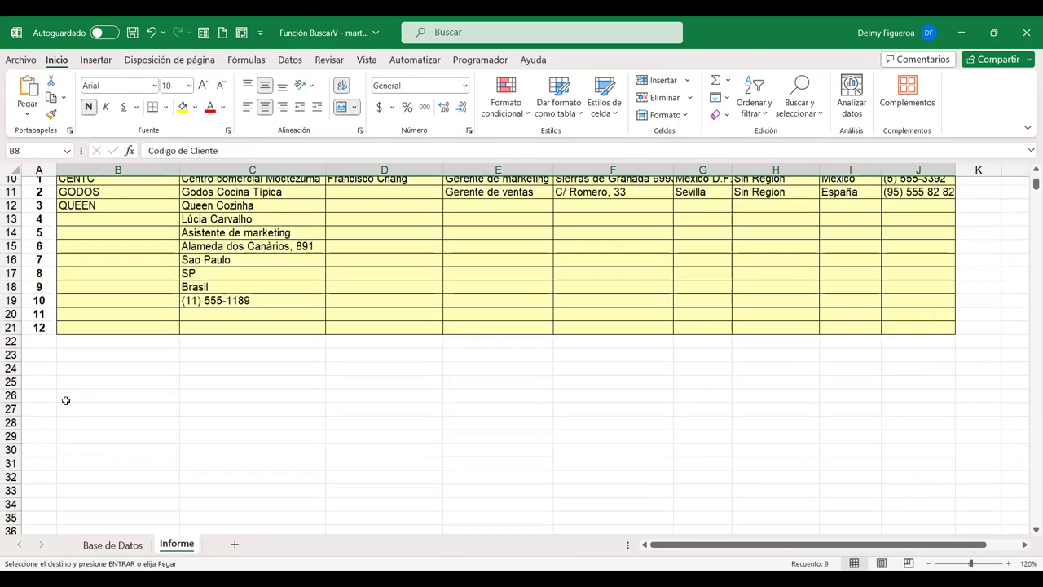
pyautogui.click(100, 383)
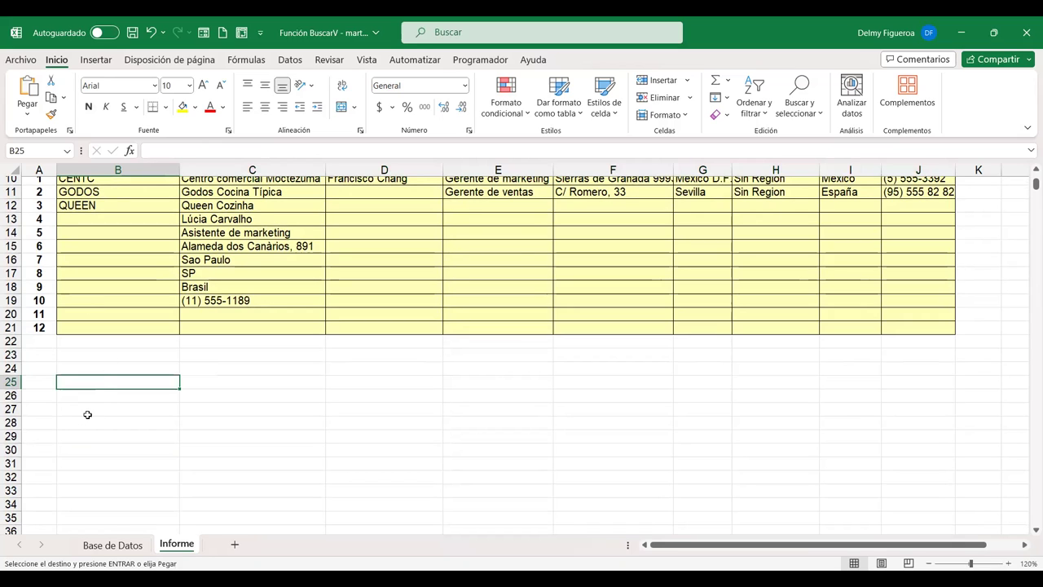
pyautogui.click(27, 116)
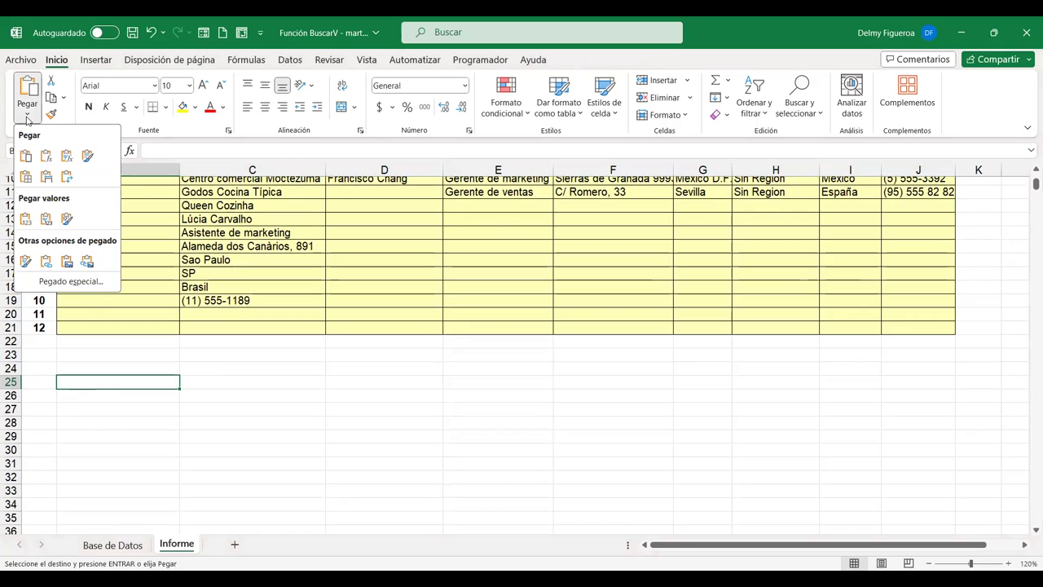
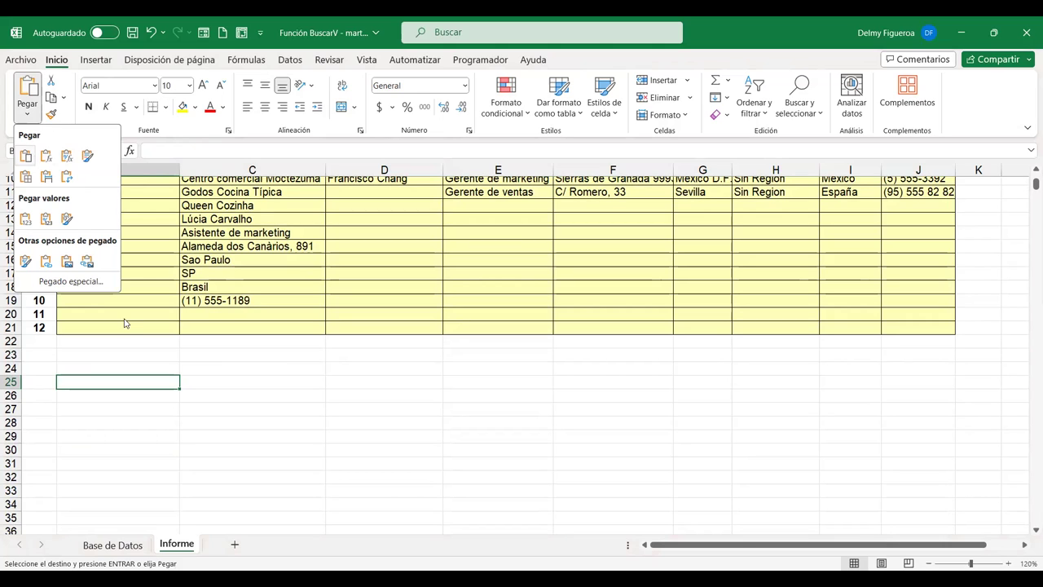
# - Paste Special the copied headings into B25 with Transponer, starting with 'Codigo de Cliente'
pyautogui.click(129, 378)
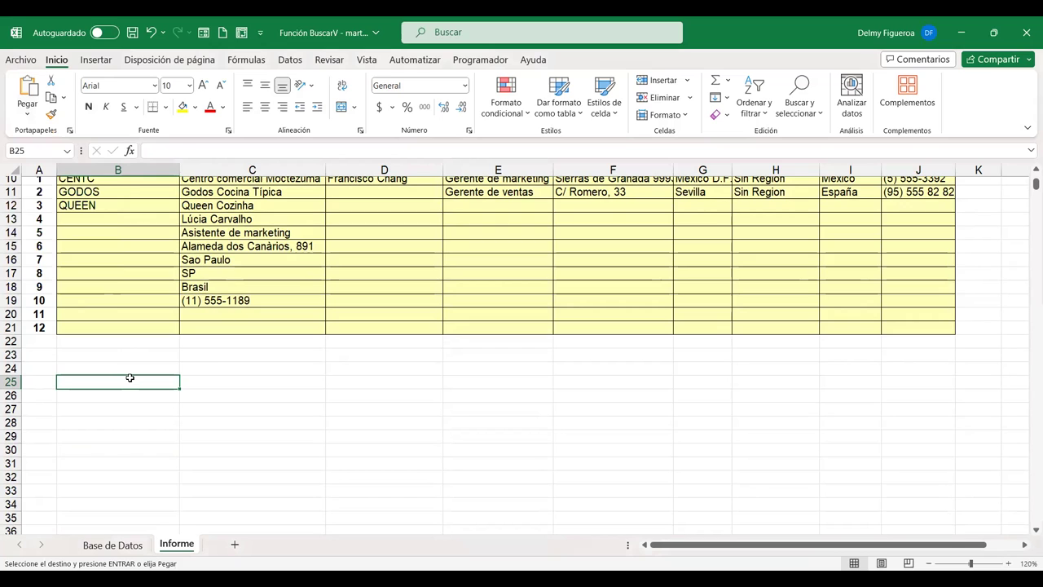
pyautogui.hotkey('ctrl', 'alt', 'v')
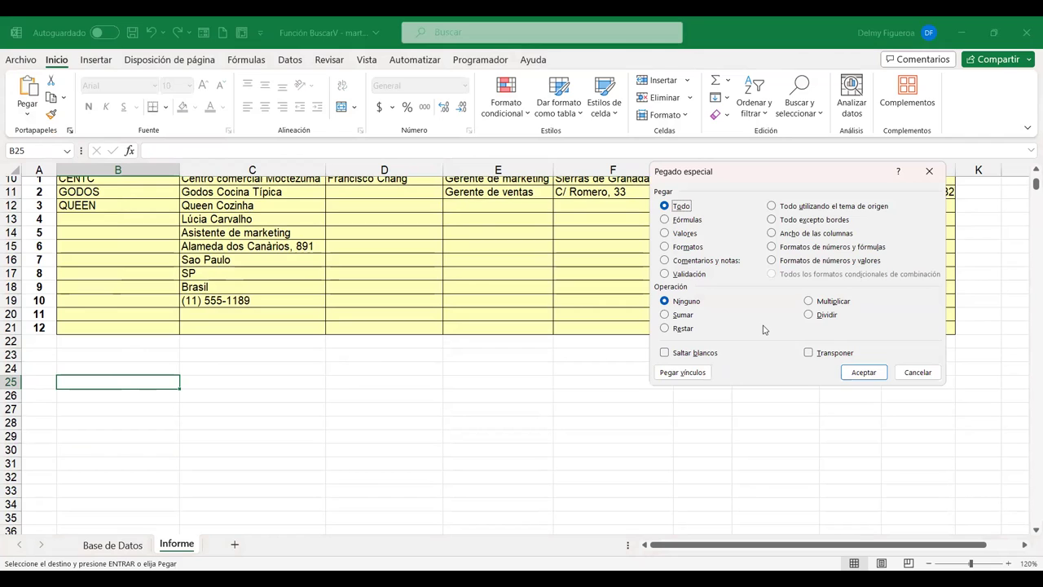
pyautogui.click(808, 354)
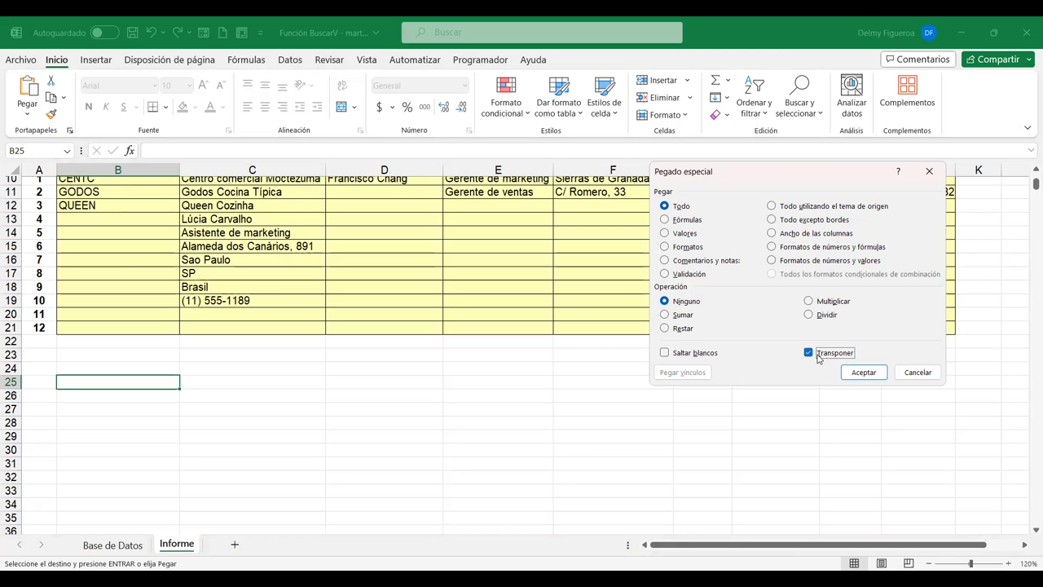
pyautogui.click(871, 372)
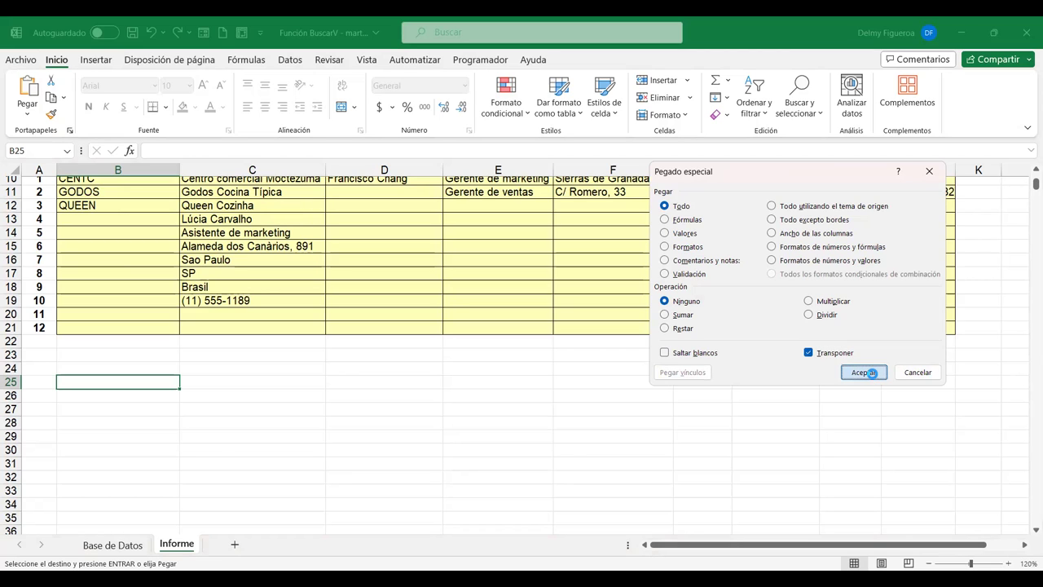
pyautogui.scroll(3, 252, 430)
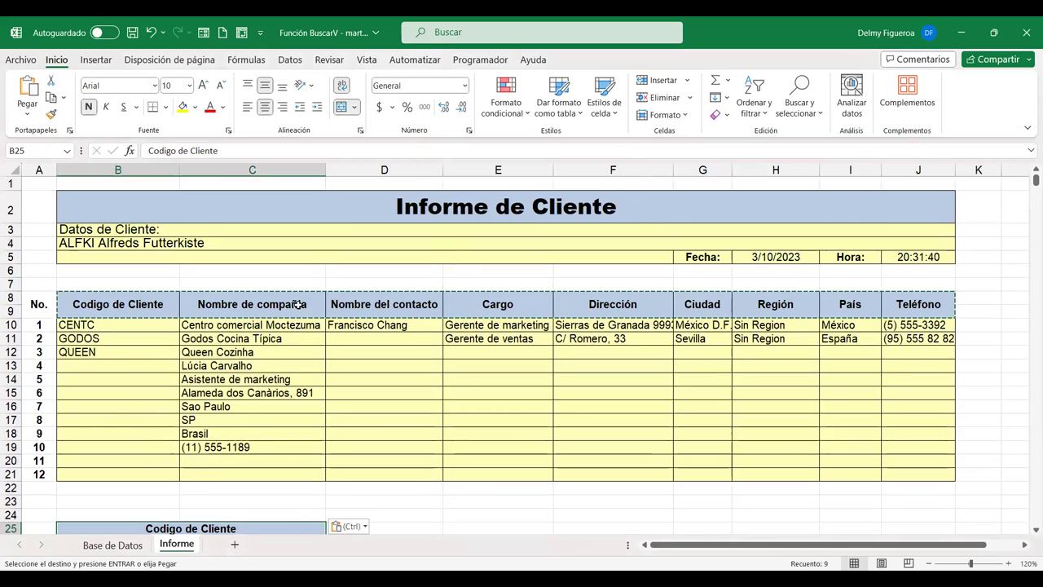
pyautogui.scroll(-3, 580, 342)
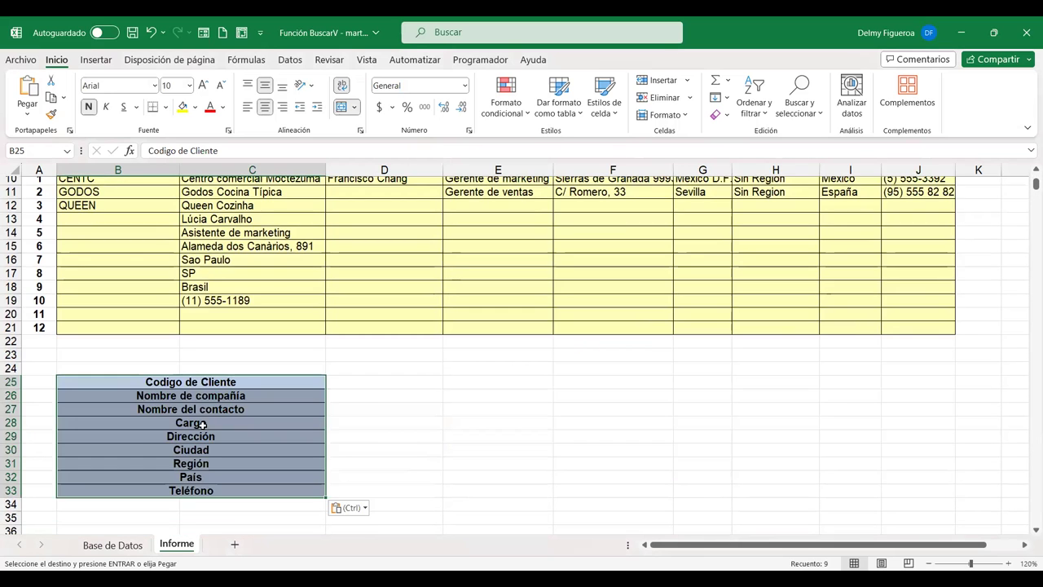
pyautogui.scroll(1, 224, 408)
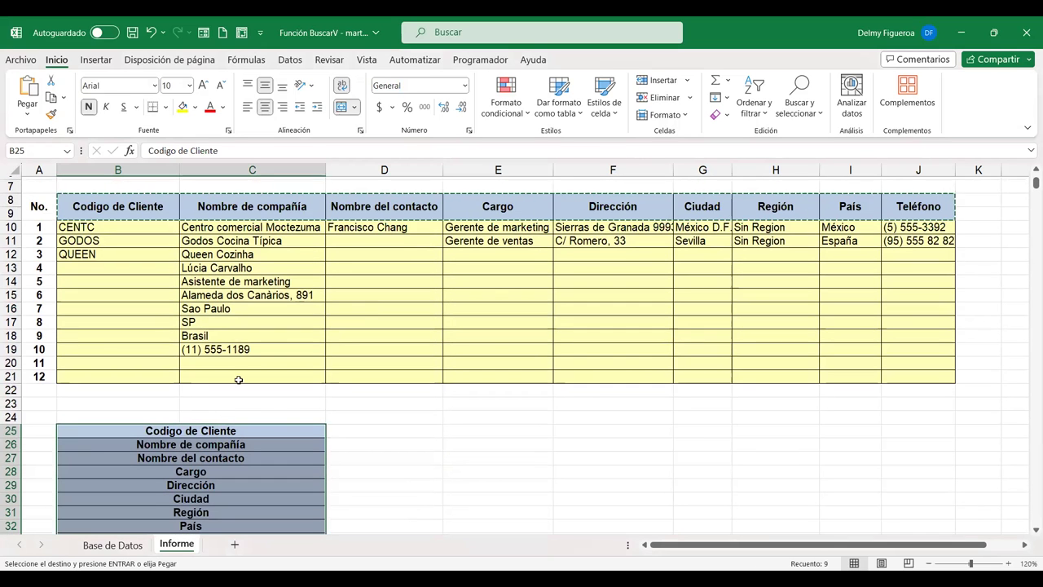
pyautogui.click(236, 259)
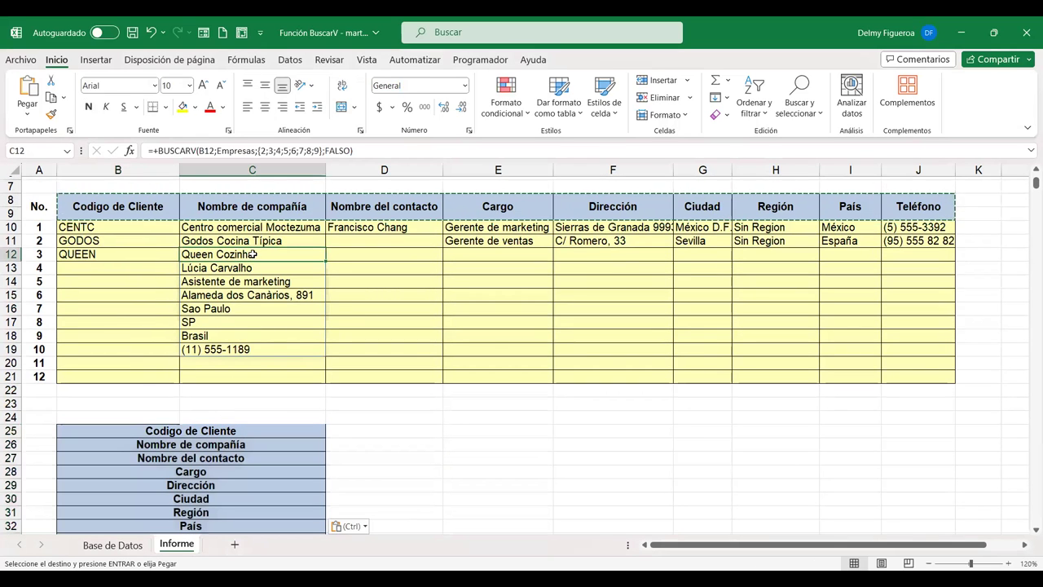
pyautogui.doubleClick(254, 256)
pyautogui.doubleClick(253, 256)
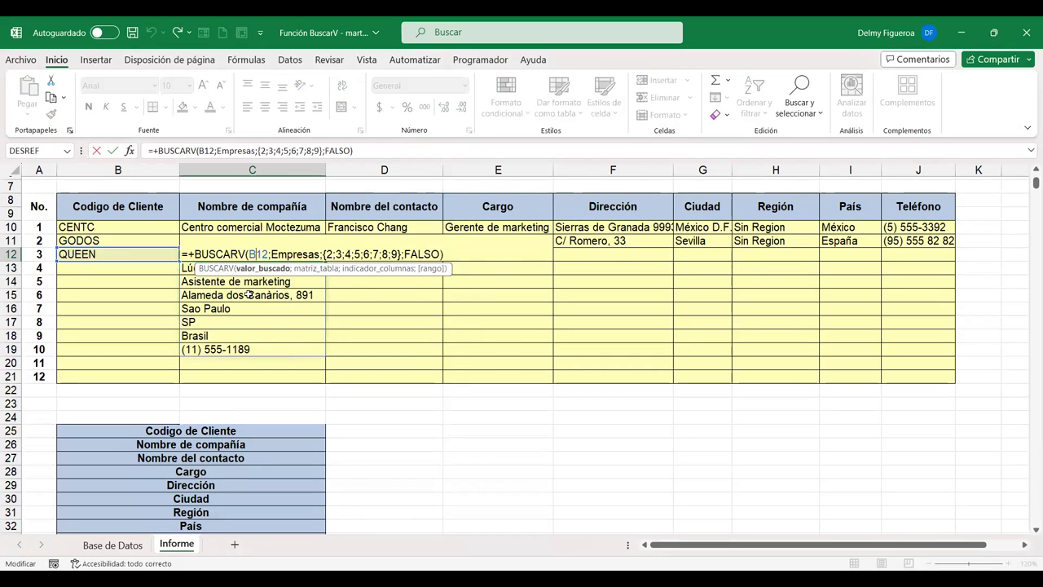
pyautogui.press('Return')
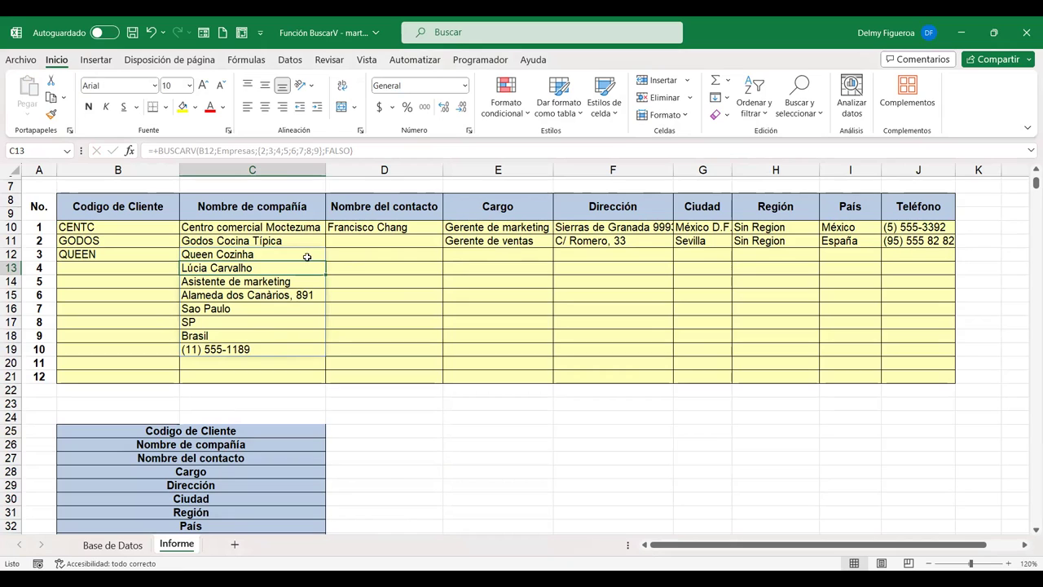
pyautogui.click(480, 428)
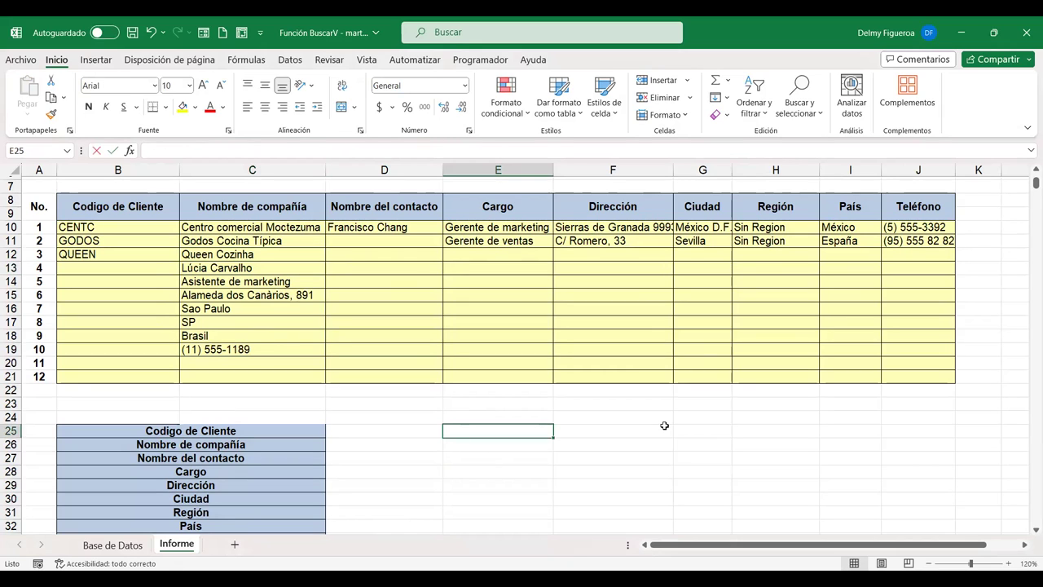
# - Enter =+TRANSPONER(B25:C33) in E25
pyautogui.write('+tran')
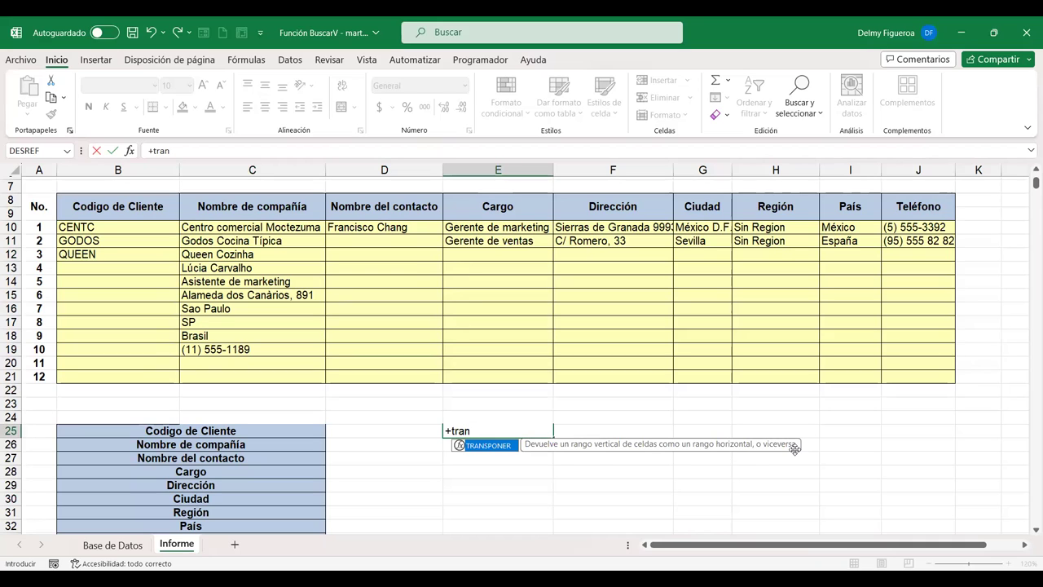
pyautogui.doubleClick(497, 447)
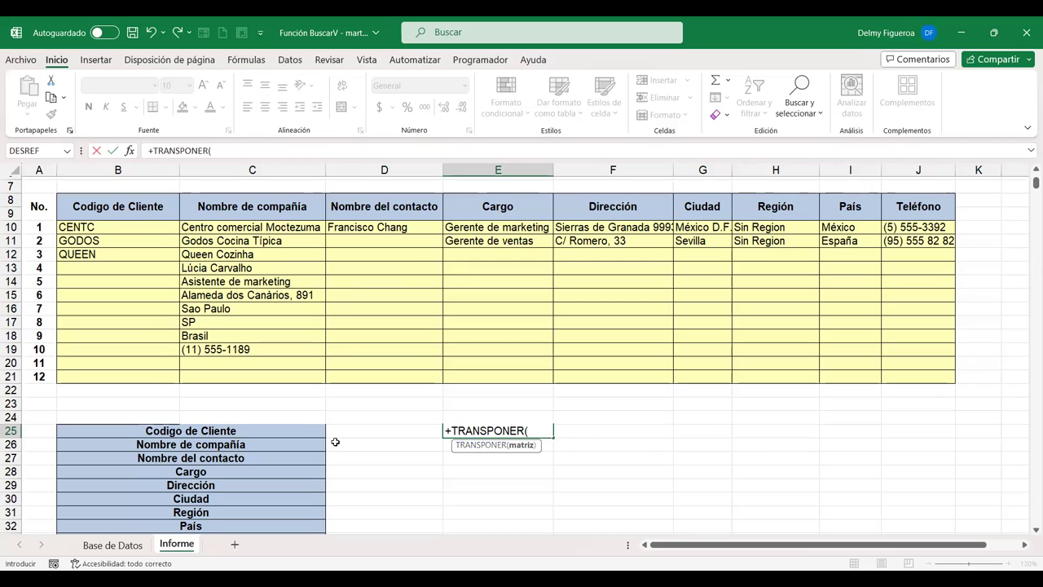
pyautogui.scroll(-2, 286, 436)
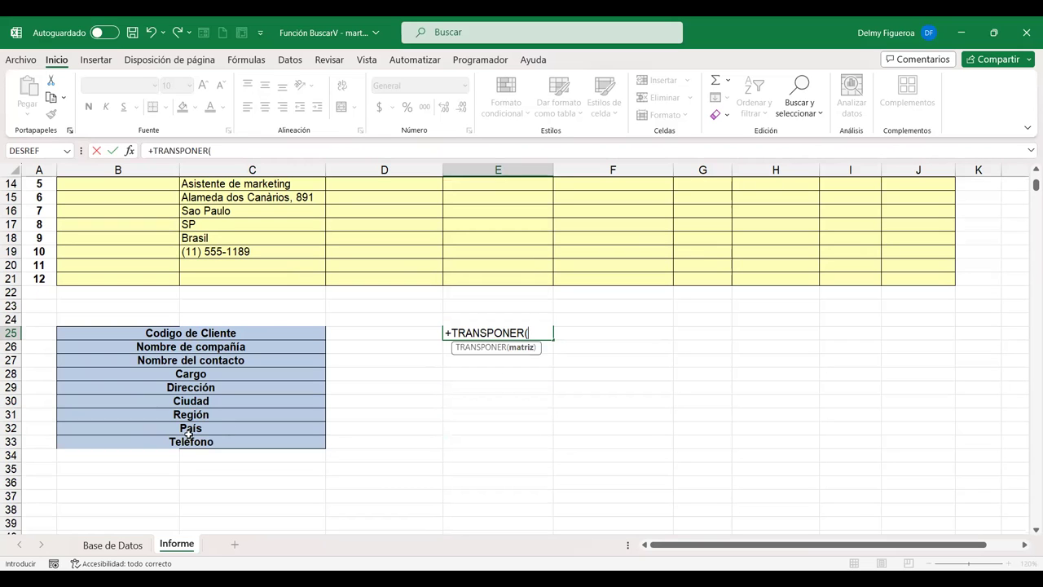
pyautogui.moveTo(190, 332); pyautogui.dragTo(192, 442)
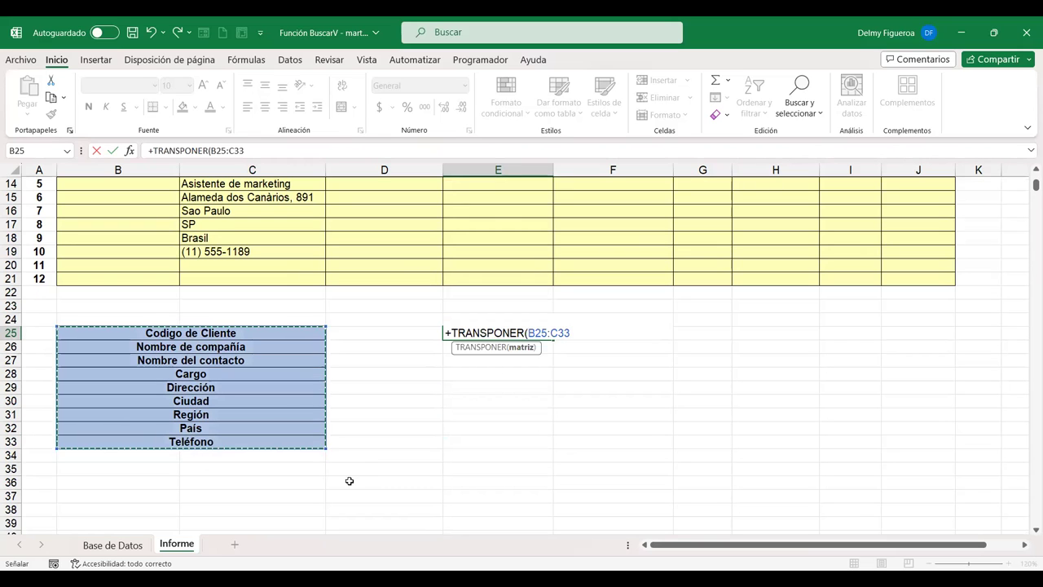
pyautogui.press('Return')
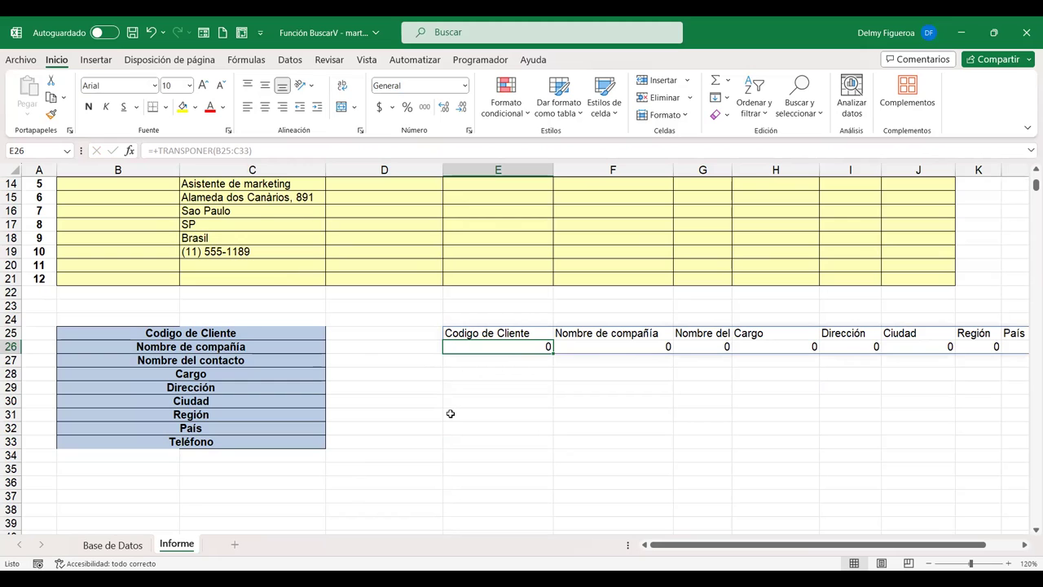
# - Re-confirm E25's TRANSPONER formula as an array formula with Ctrl+Shift+Enter
pyautogui.scroll(2, 450, 413)
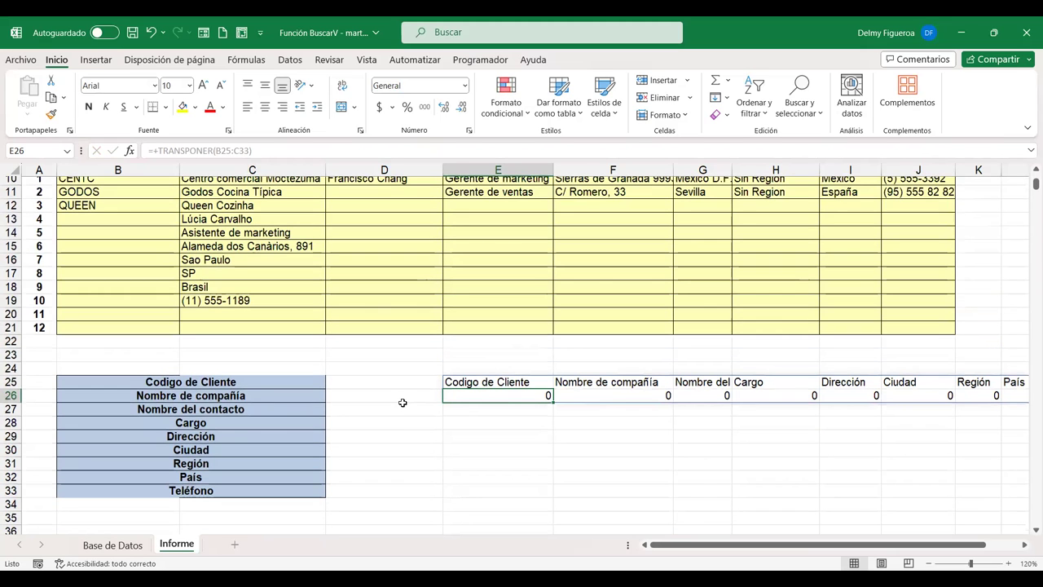
pyautogui.doubleClick(519, 381)
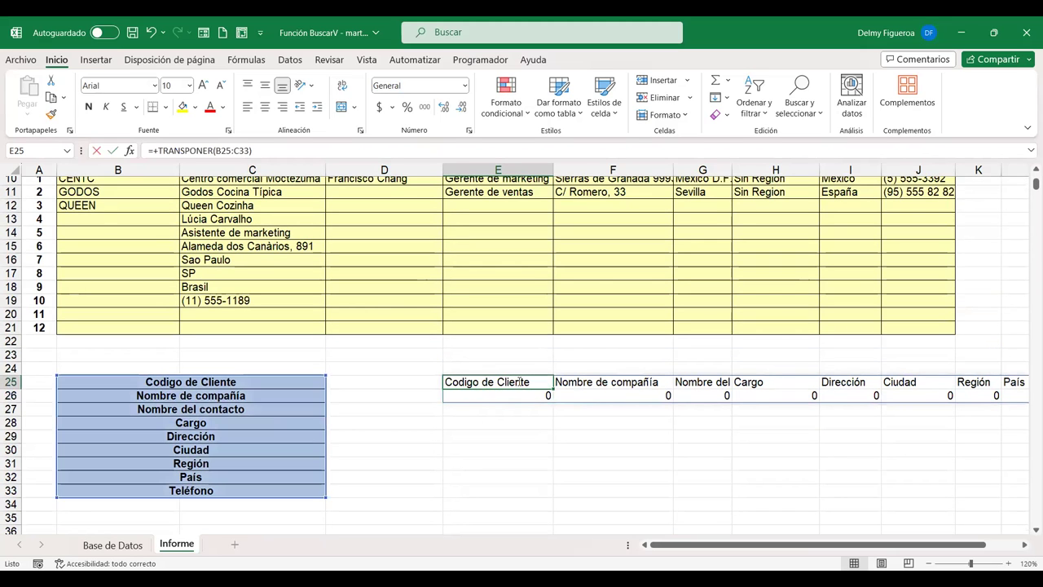
pyautogui.press('F2')
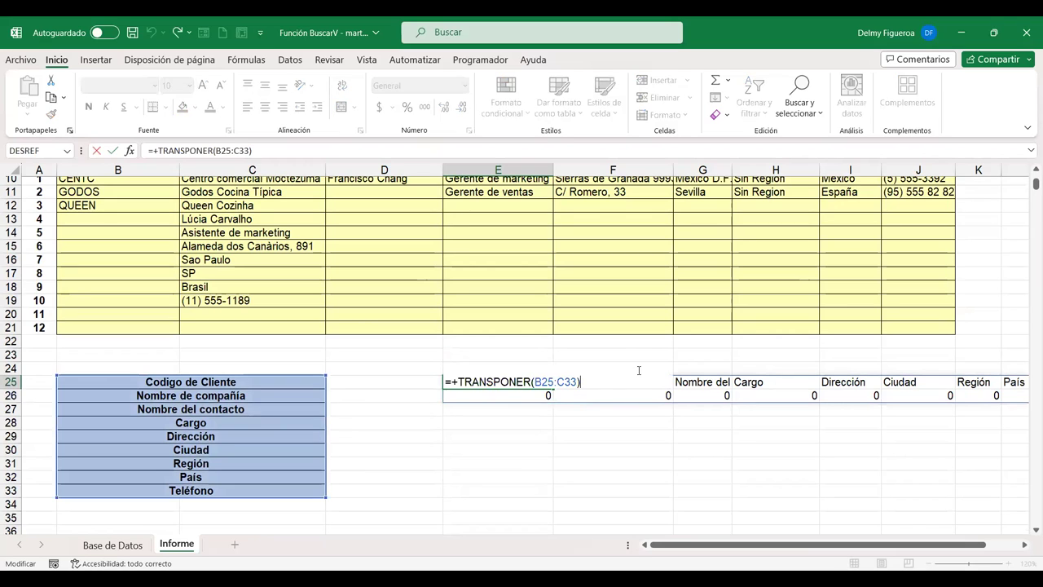
pyautogui.press('Escape')
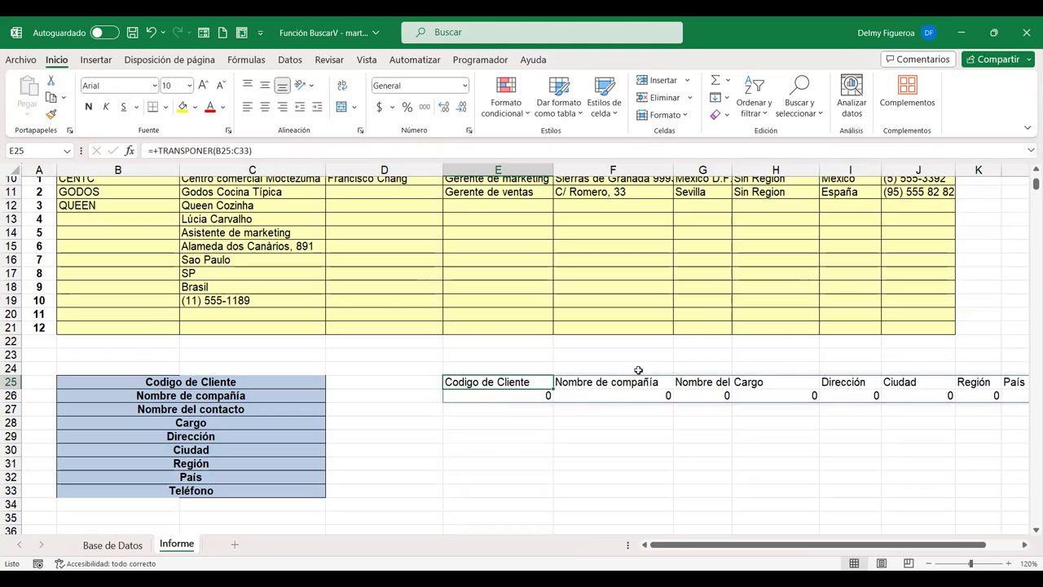
pyautogui.press('F2')
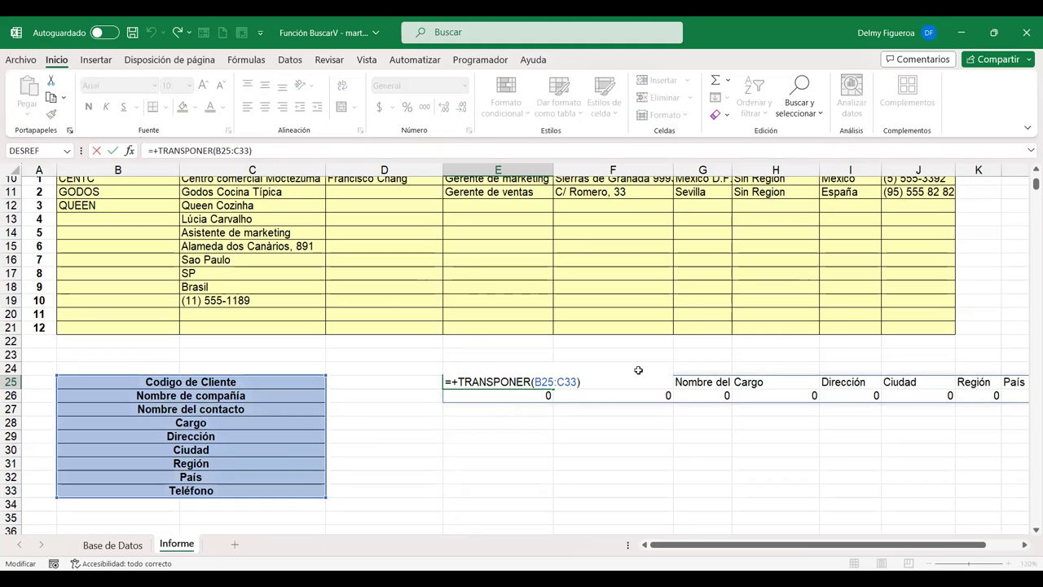
pyautogui.hotkey('ctrl', 'shift', 'Return')
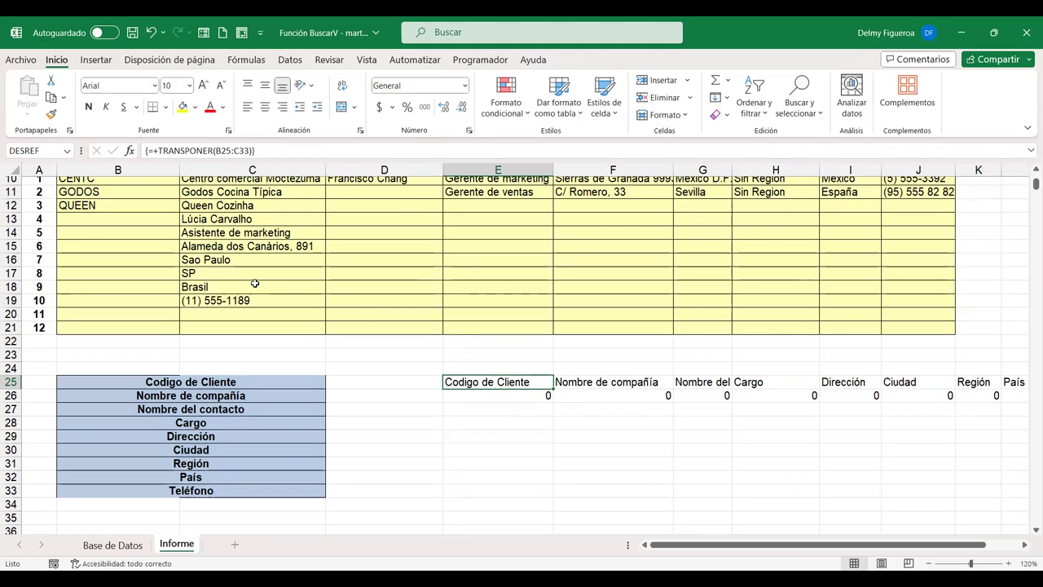
pyautogui.scroll(1, 255, 284)
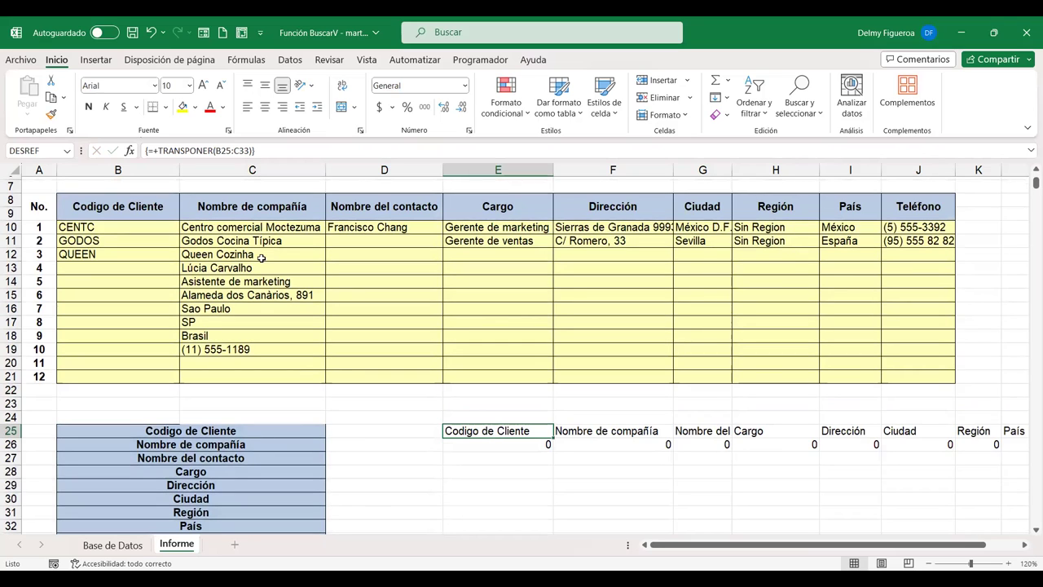
# - Wrap C12's BUSCARV lookup in TRANSPONER so QUEEN's details run across row 12
pyautogui.moveTo(263, 255); pyautogui.dragTo(254, 350)
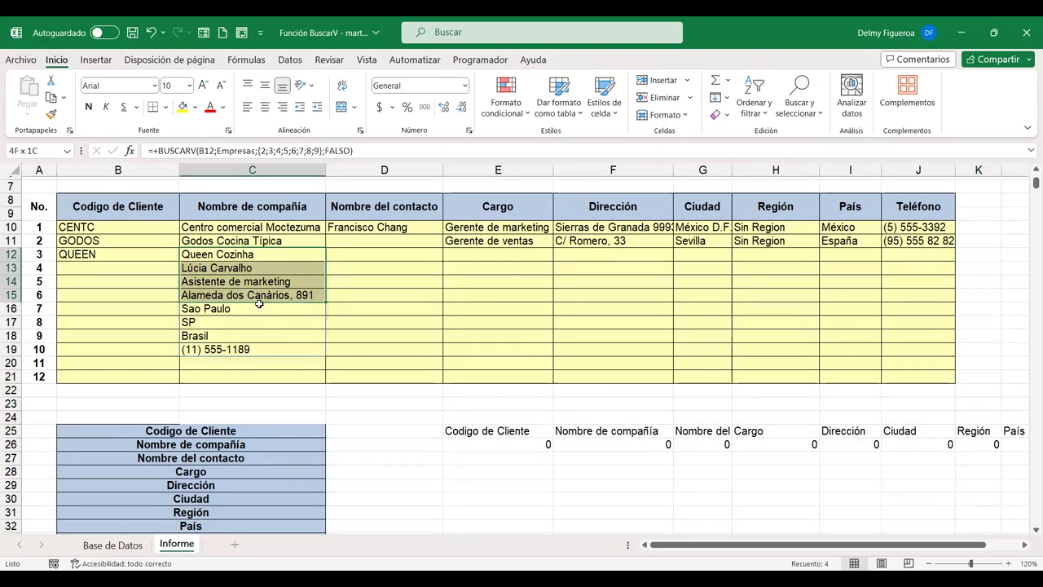
pyautogui.click(254, 257)
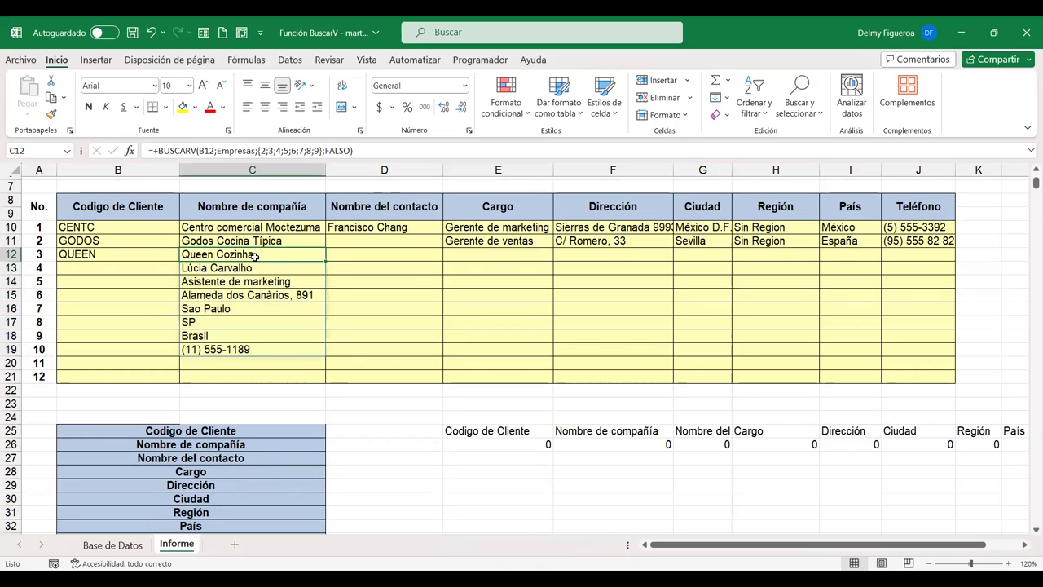
pyautogui.doubleClick(200, 255)
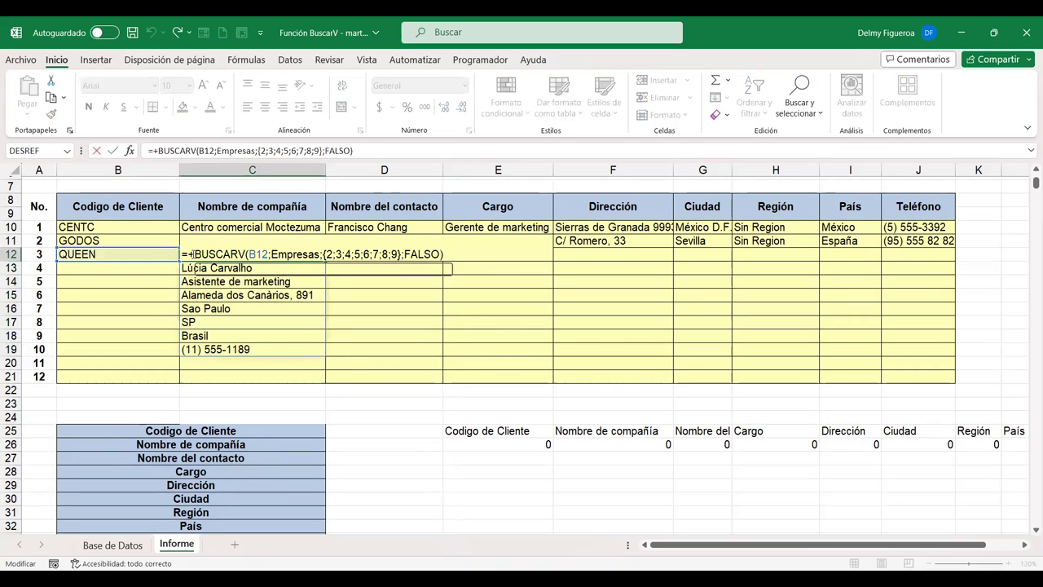
pyautogui.click(184, 254)
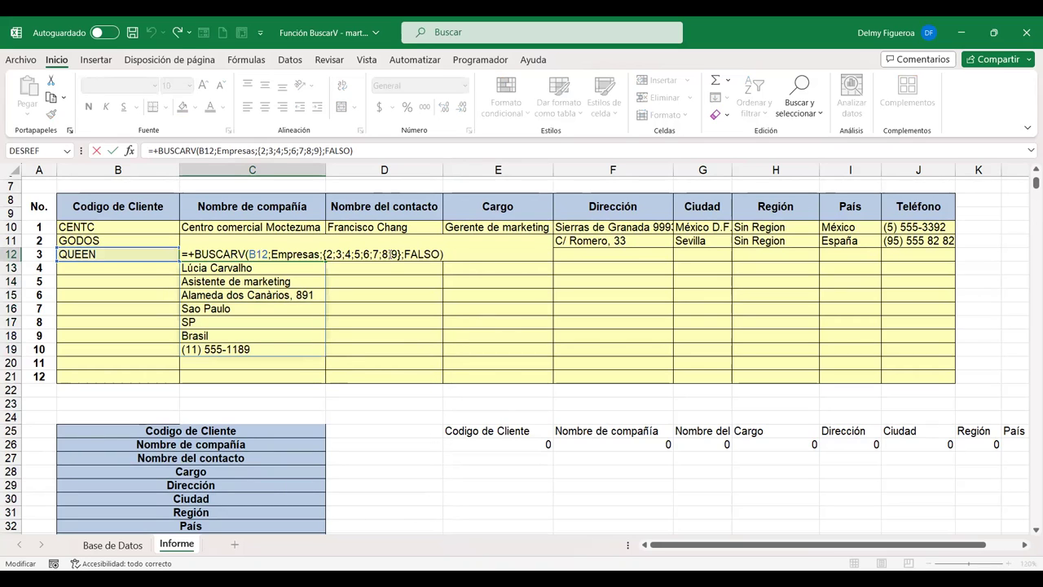
pyautogui.press('Delete')
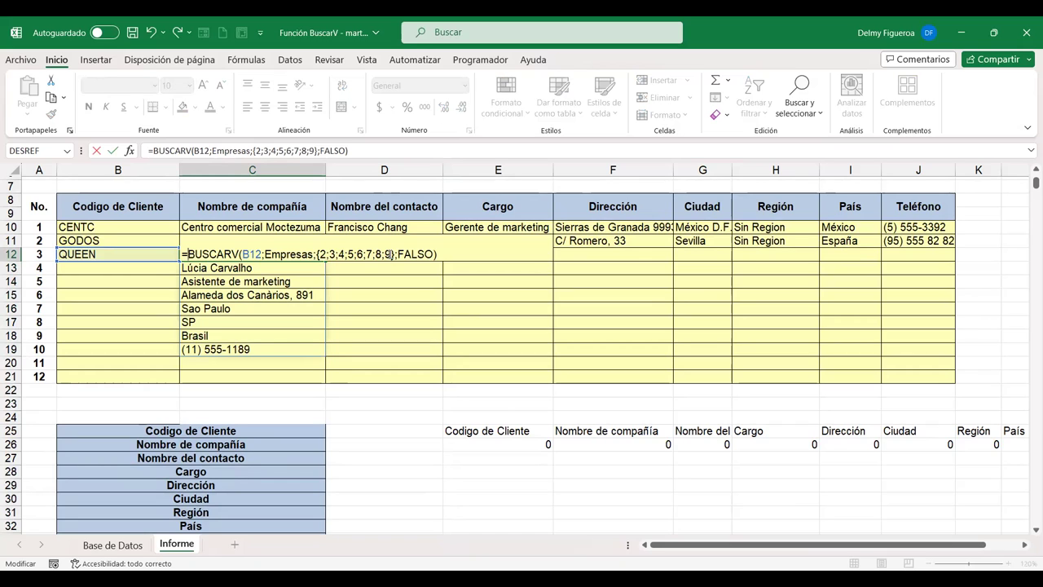
pyautogui.write('tran')
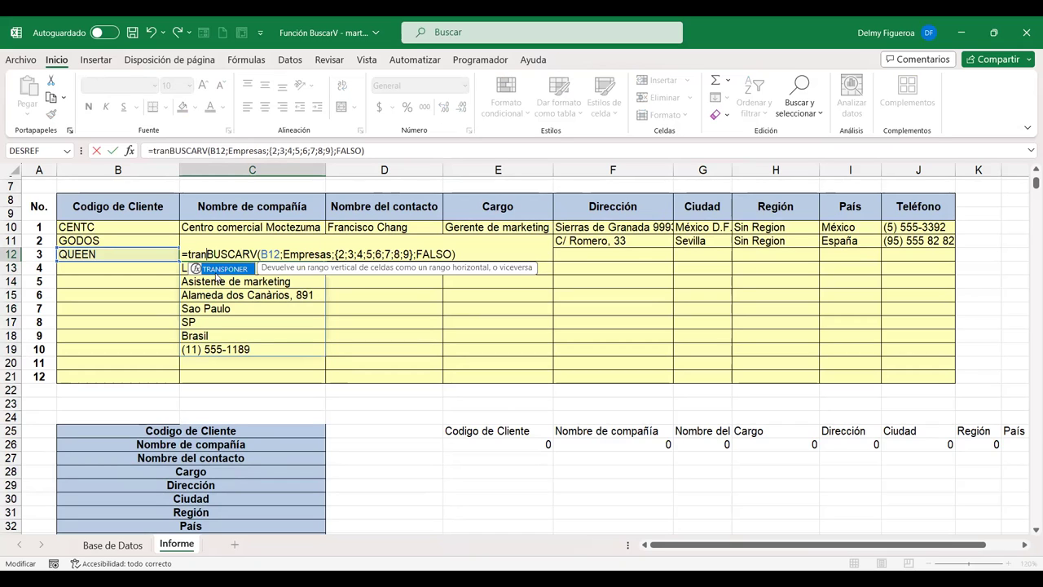
pyautogui.doubleClick(216, 270)
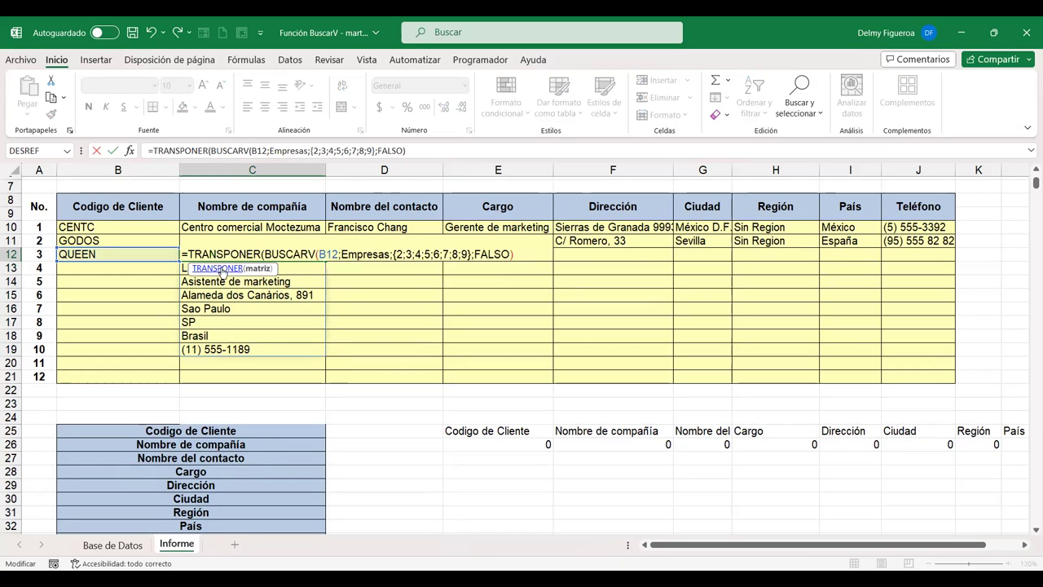
pyautogui.click(523, 253)
pyautogui.write(')')
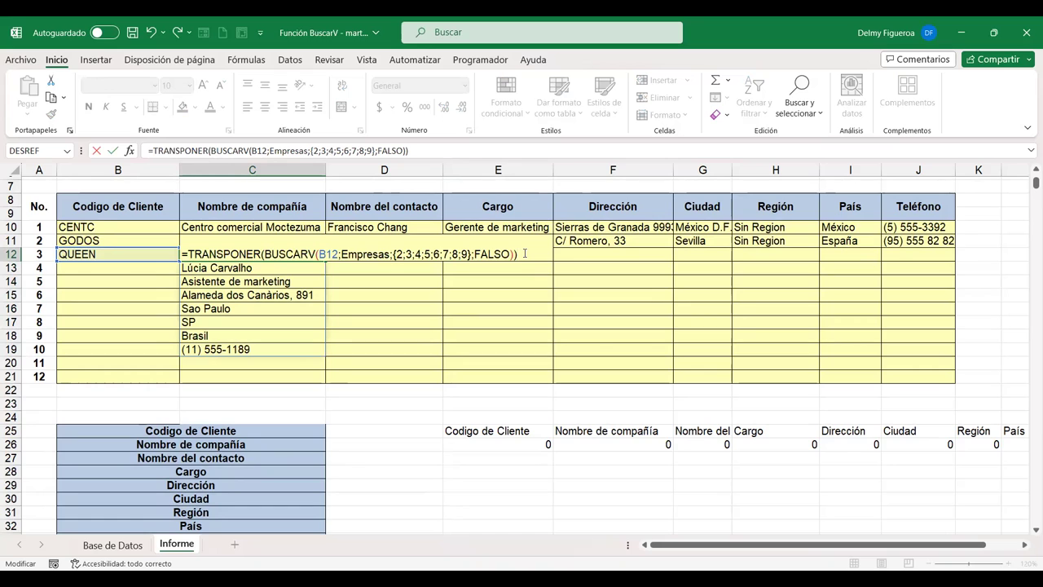
pyautogui.press('Return')
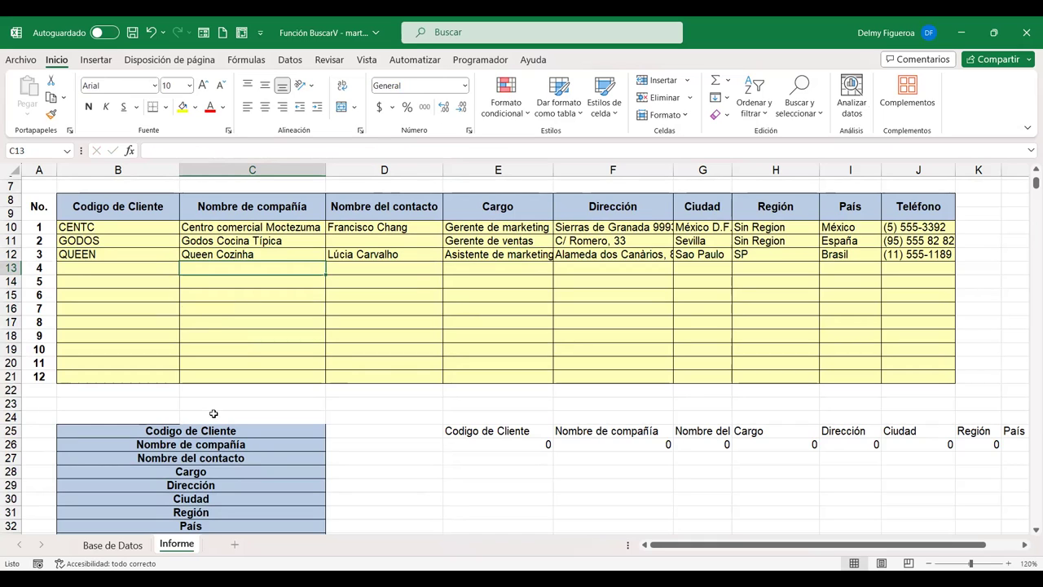
pyautogui.click(126, 550)
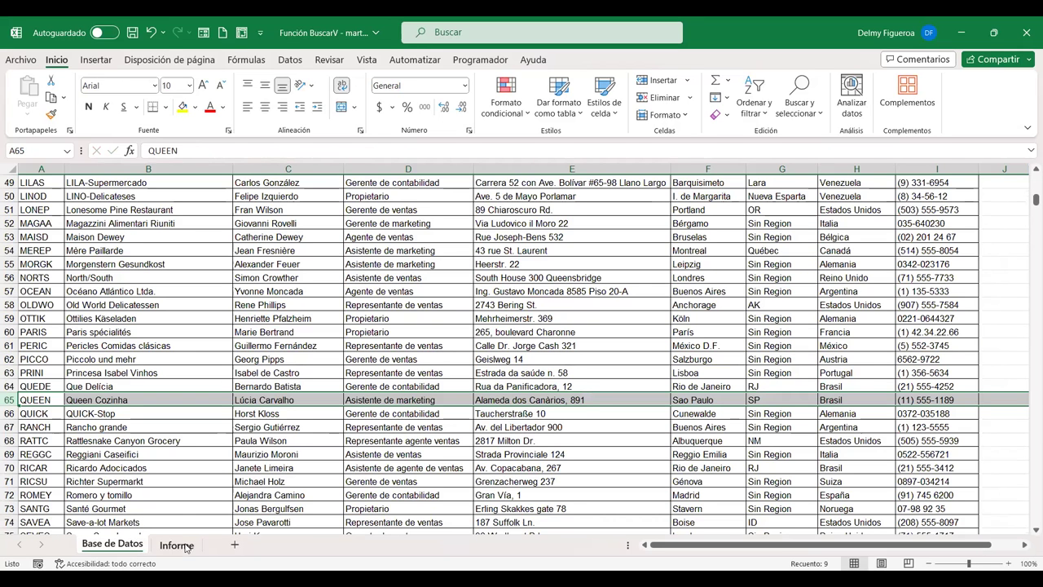
pyautogui.scroll(-6, 182, 437)
pyautogui.scroll(-2, 182, 438)
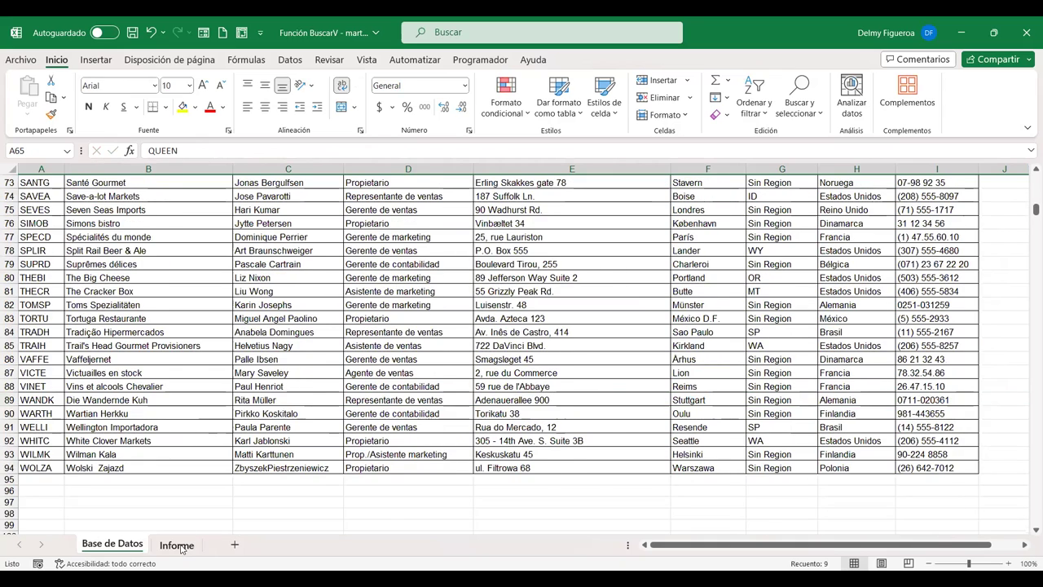
pyautogui.click(176, 545)
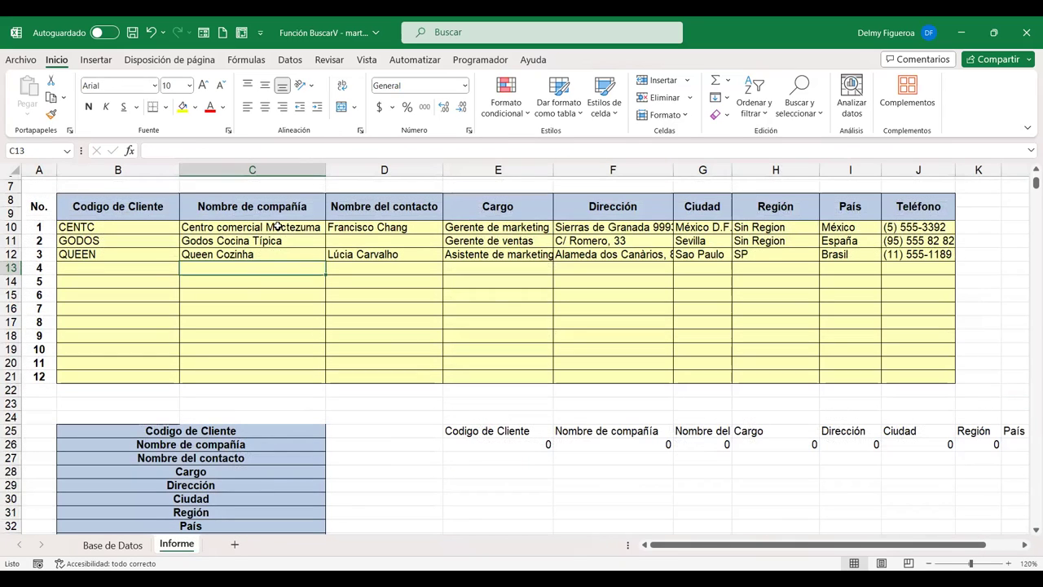
pyautogui.click(277, 228)
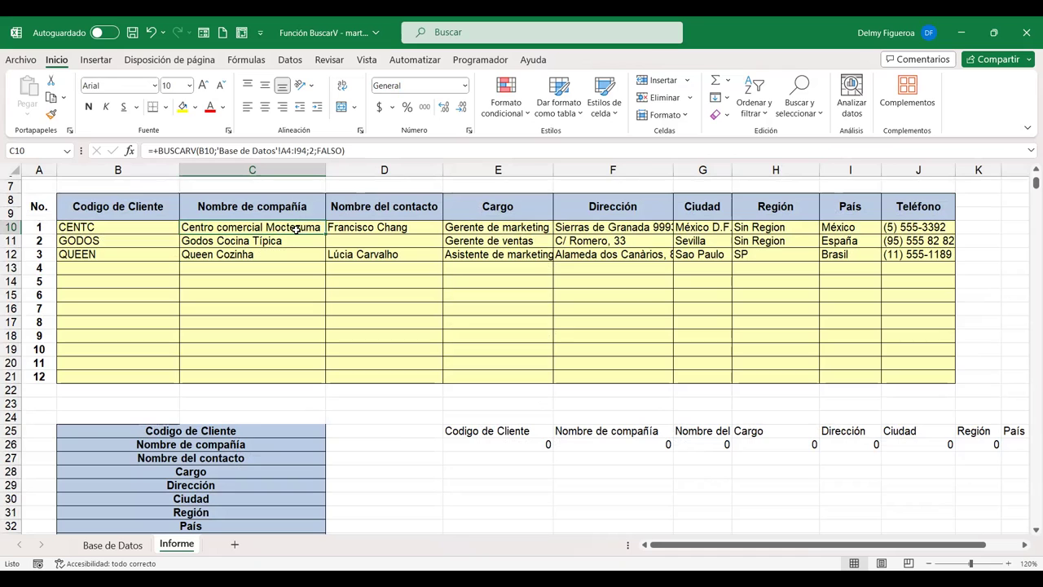
pyautogui.doubleClick(298, 229)
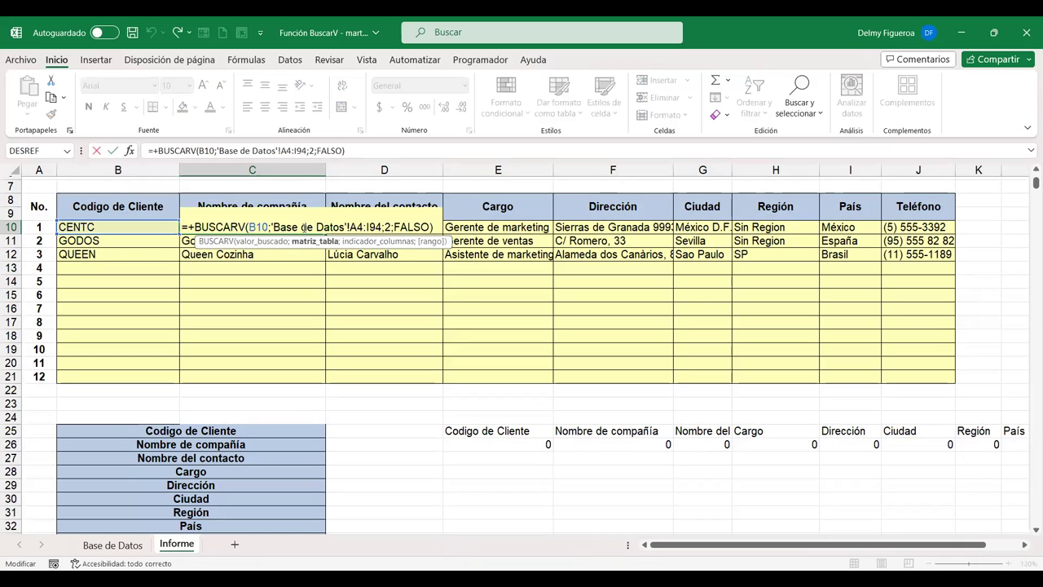
pyautogui.press('Return')
pyautogui.click(378, 229)
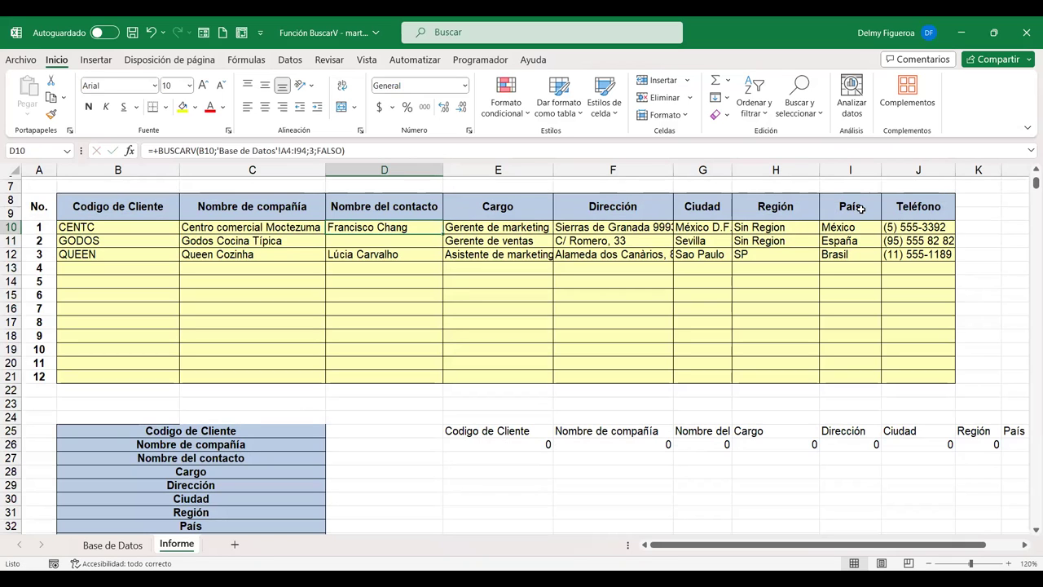
pyautogui.doubleClick(599, 228)
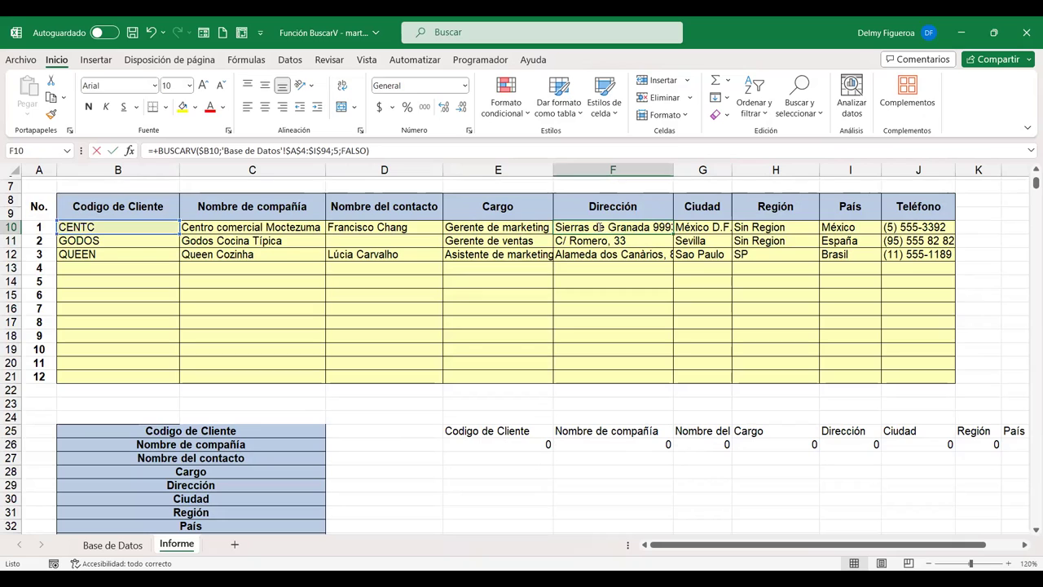
pyautogui.doubleClick(599, 227)
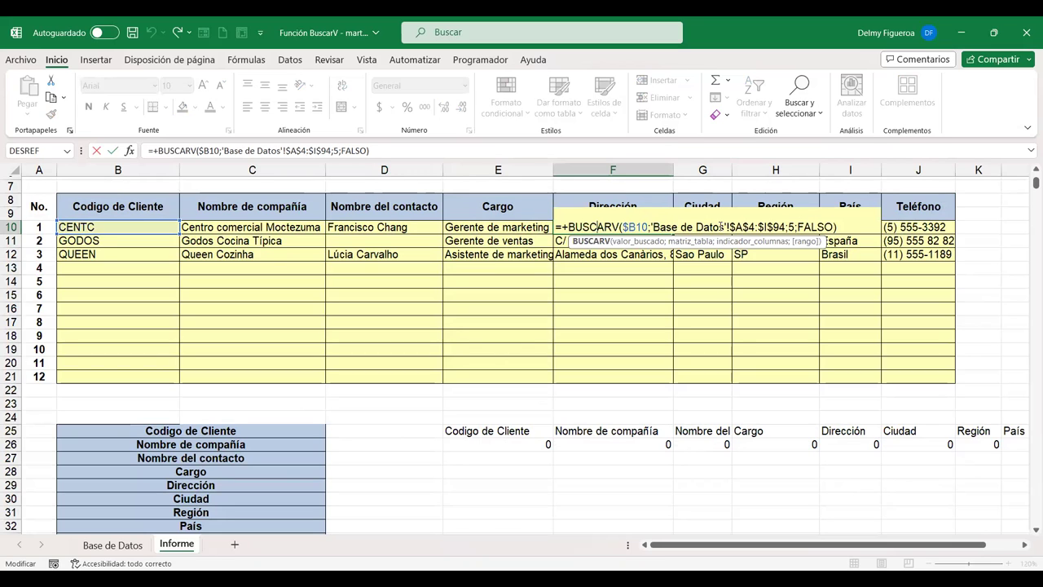
pyautogui.press('Return')
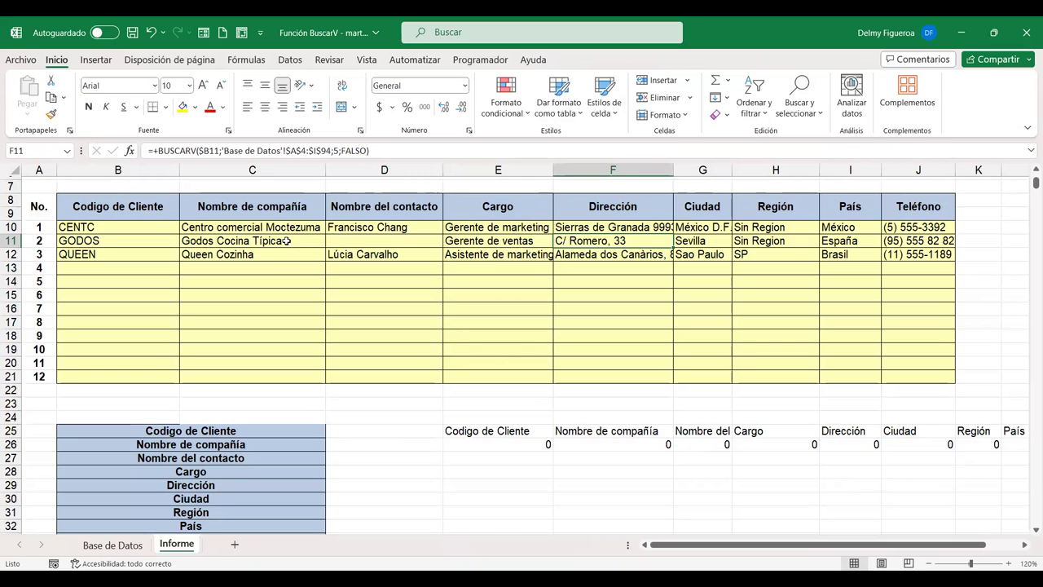
pyautogui.doubleClick(287, 241)
pyautogui.doubleClick(287, 240)
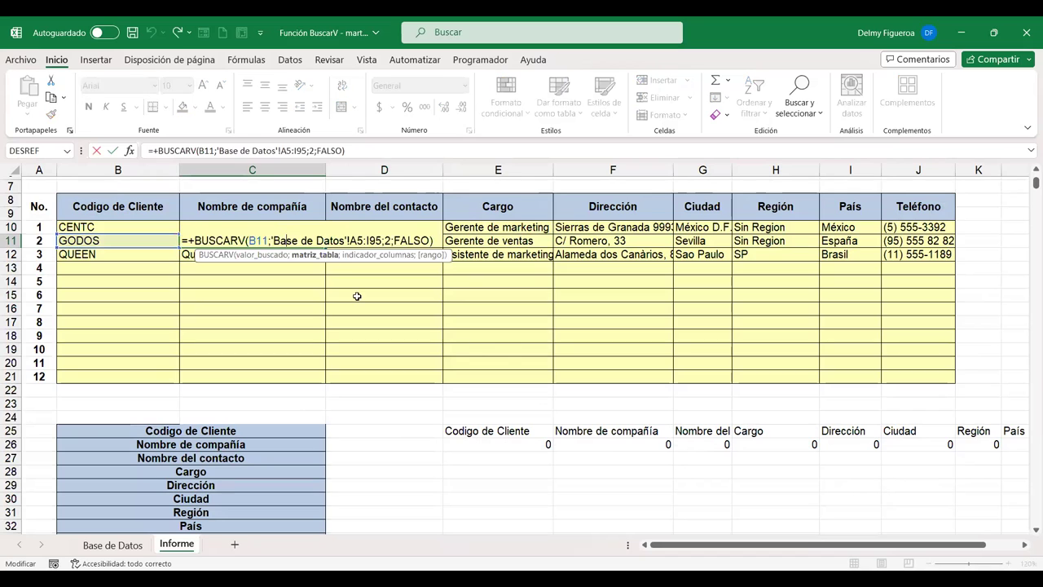
pyautogui.click(288, 255)
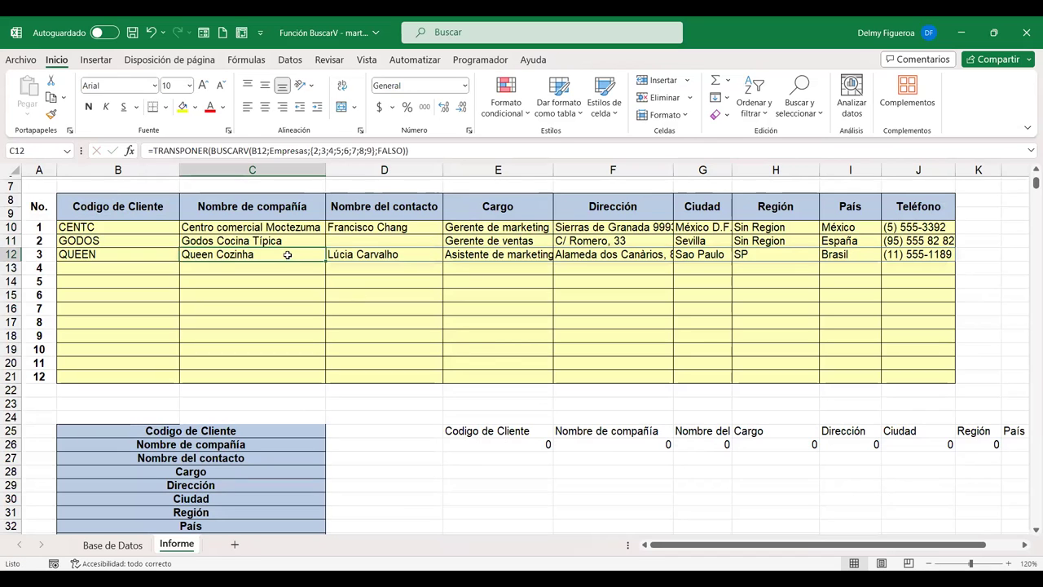
pyautogui.press('F2')
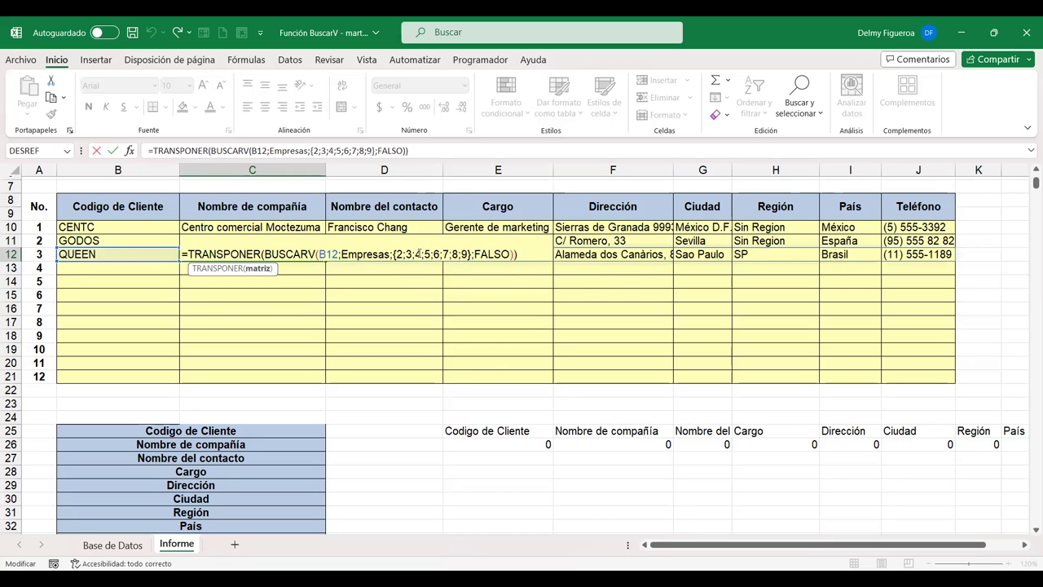
pyautogui.click(264, 255)
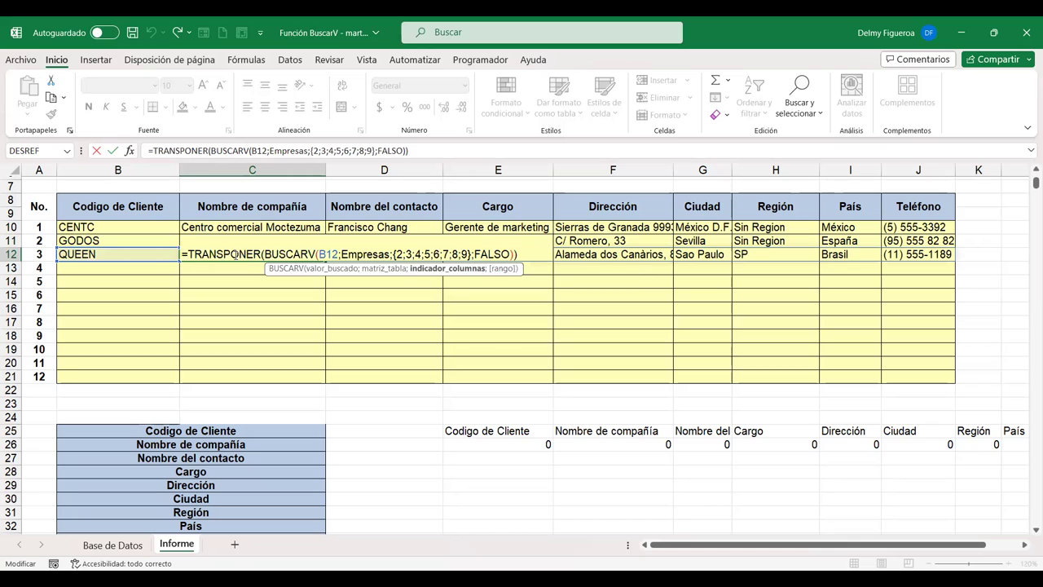
pyautogui.click(286, 254)
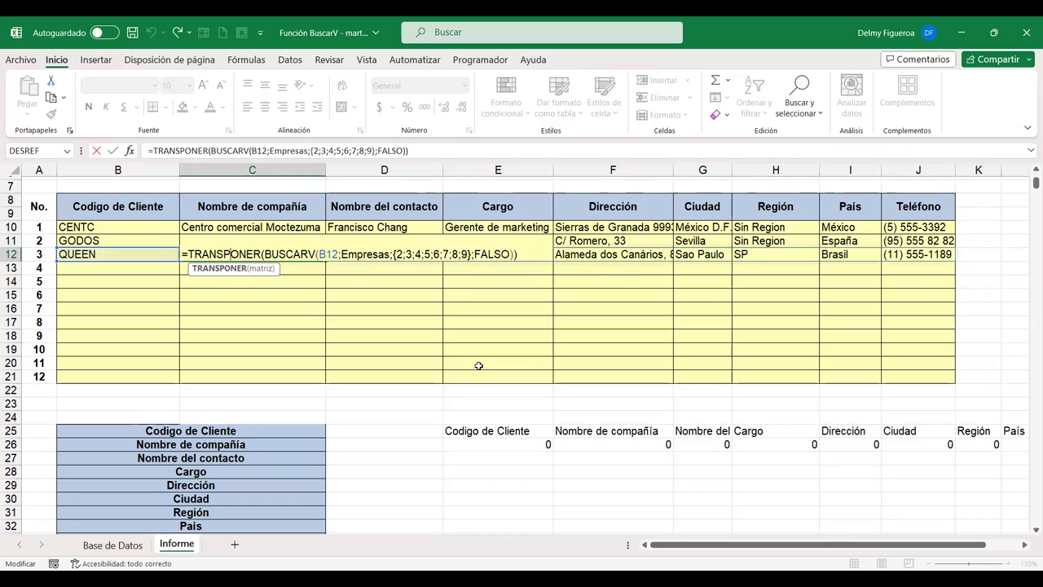
pyautogui.press('Return')
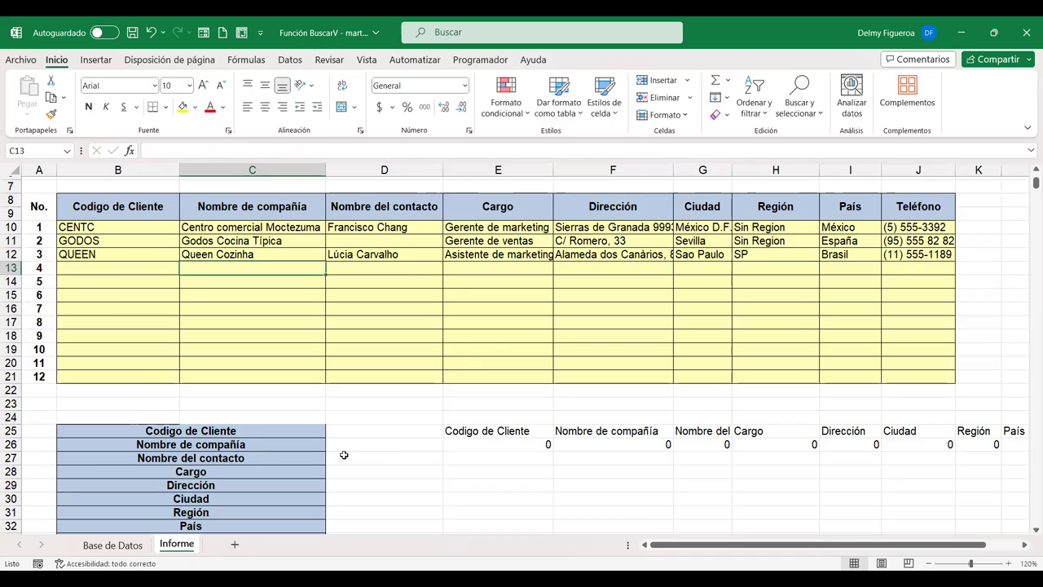
# - Change C12's lookup reference B12 to column-absolute $B12 with F4
pyautogui.click(224, 255)
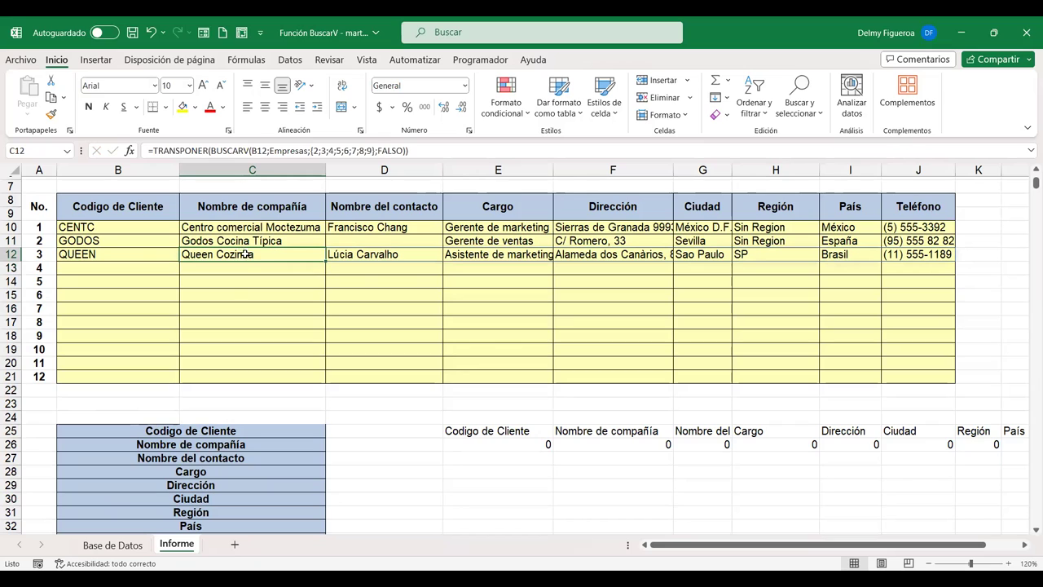
pyautogui.doubleClick(246, 256)
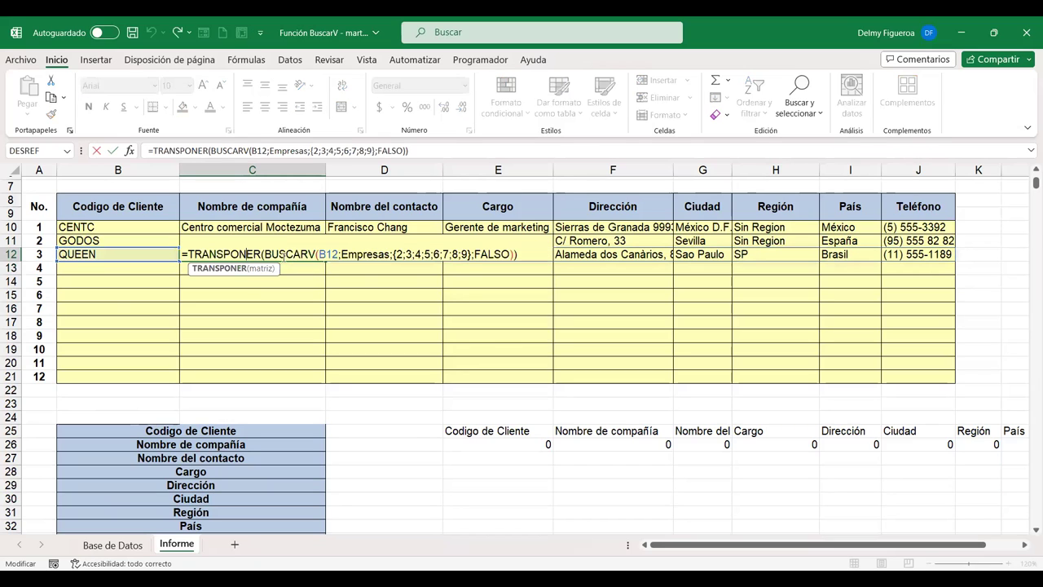
pyautogui.click(323, 255)
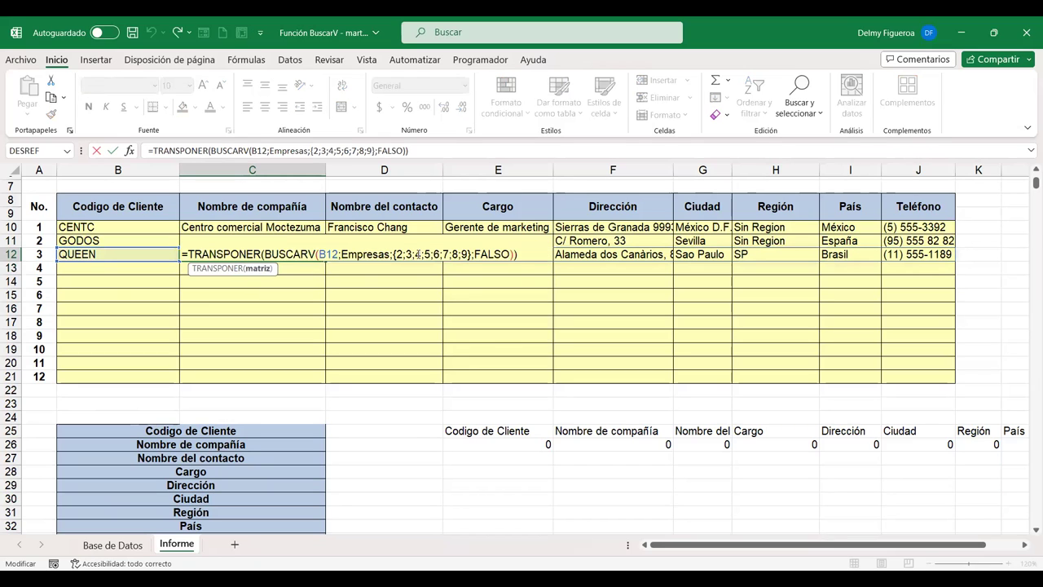
pyautogui.press('Right')
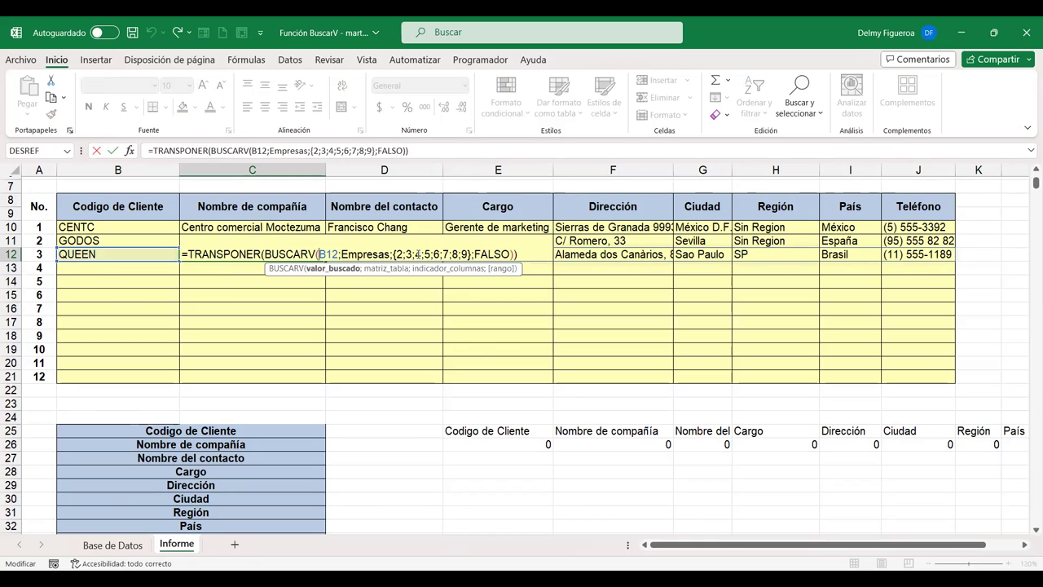
pyautogui.press('F4')
pyautogui.press('F4')
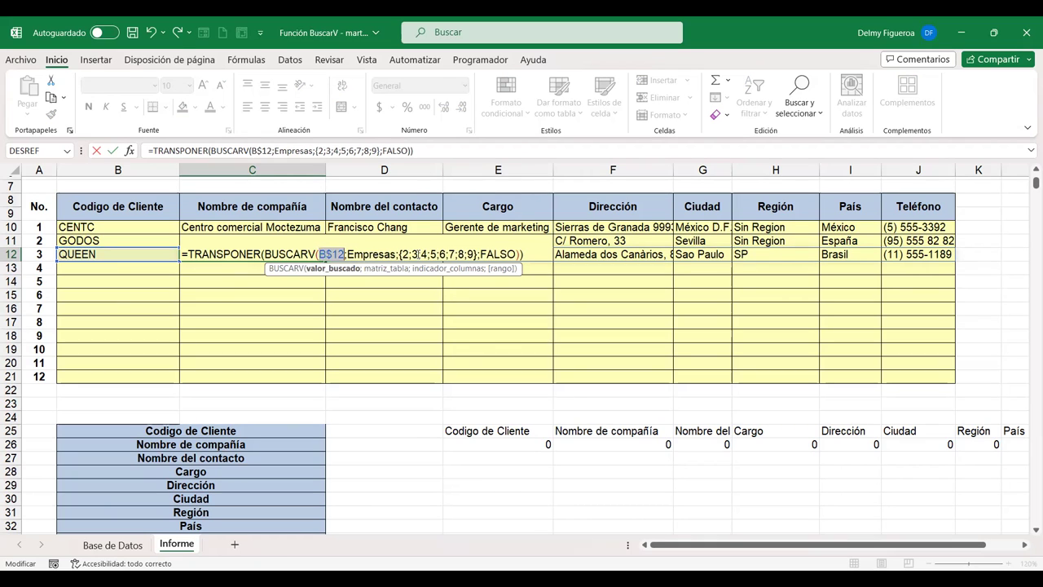
pyautogui.press('F4')
pyautogui.click(374, 256)
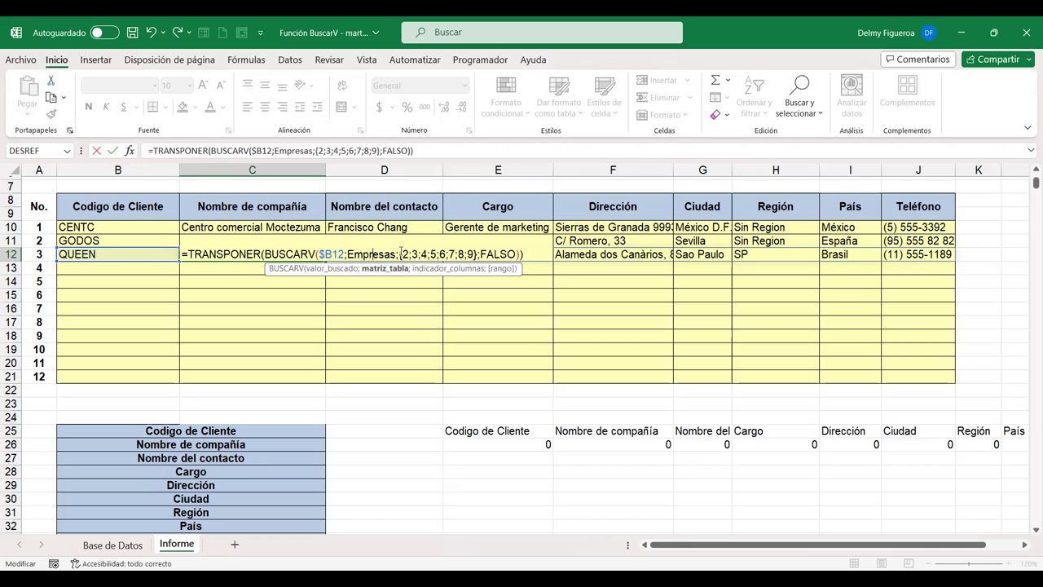
pyautogui.press('Return')
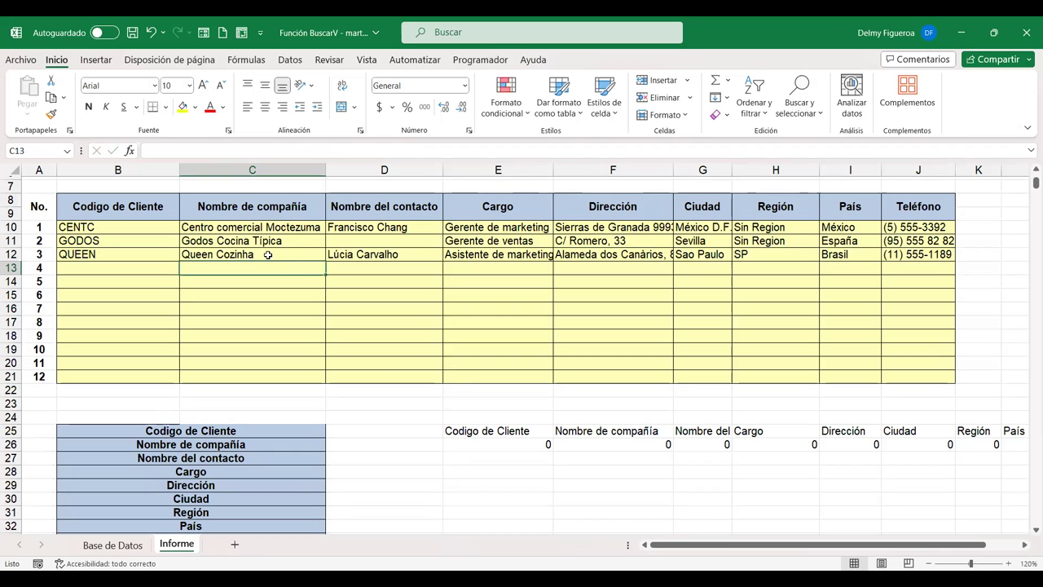
# - Copy C12's lookup formula down to C13, which shows #N/D
pyautogui.doubleClick(270, 254)
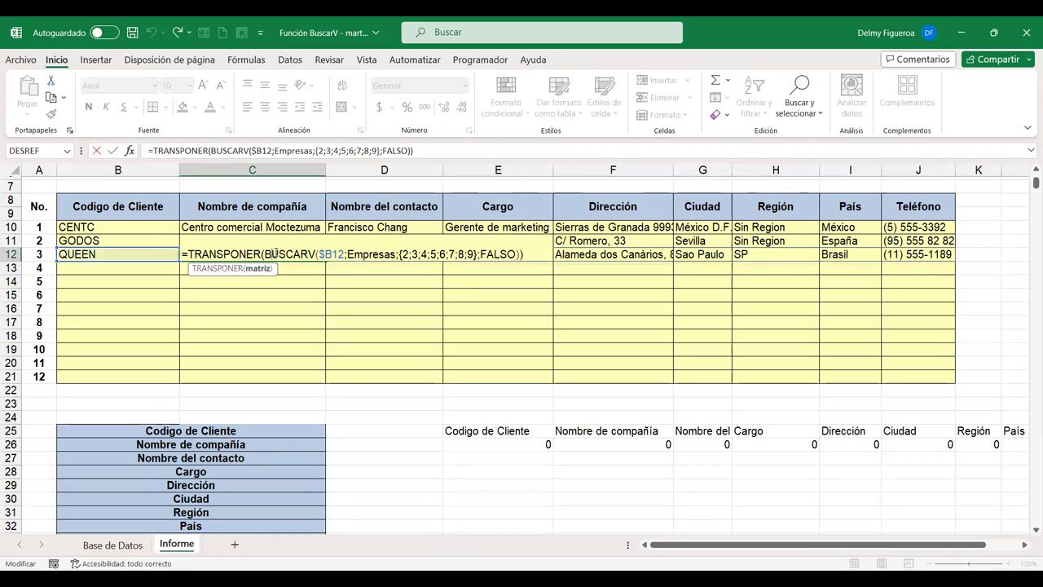
pyautogui.press('Return')
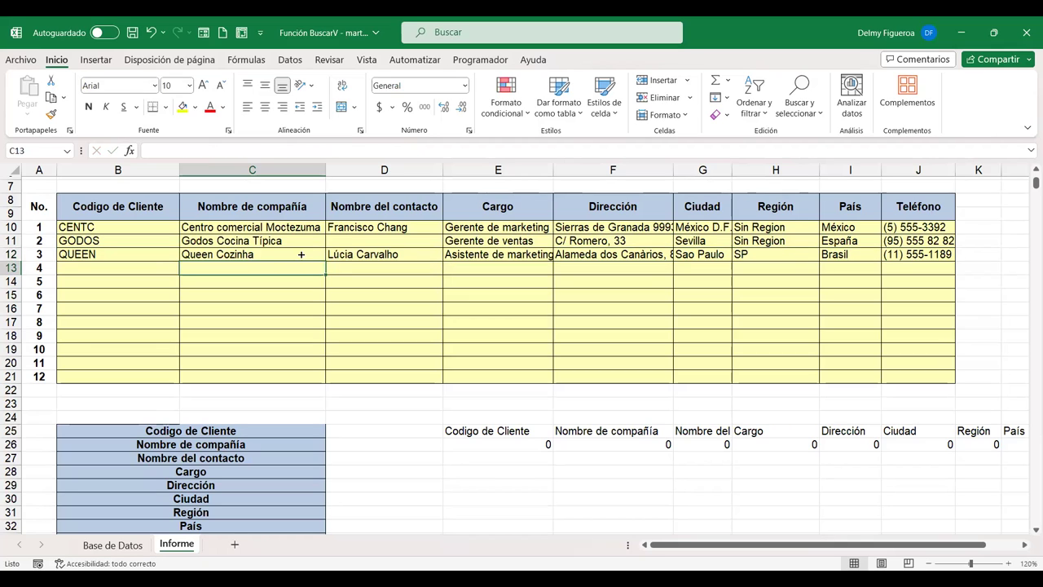
pyautogui.click(299, 256)
pyautogui.moveTo(324, 272); pyautogui.dragTo(319, 282)
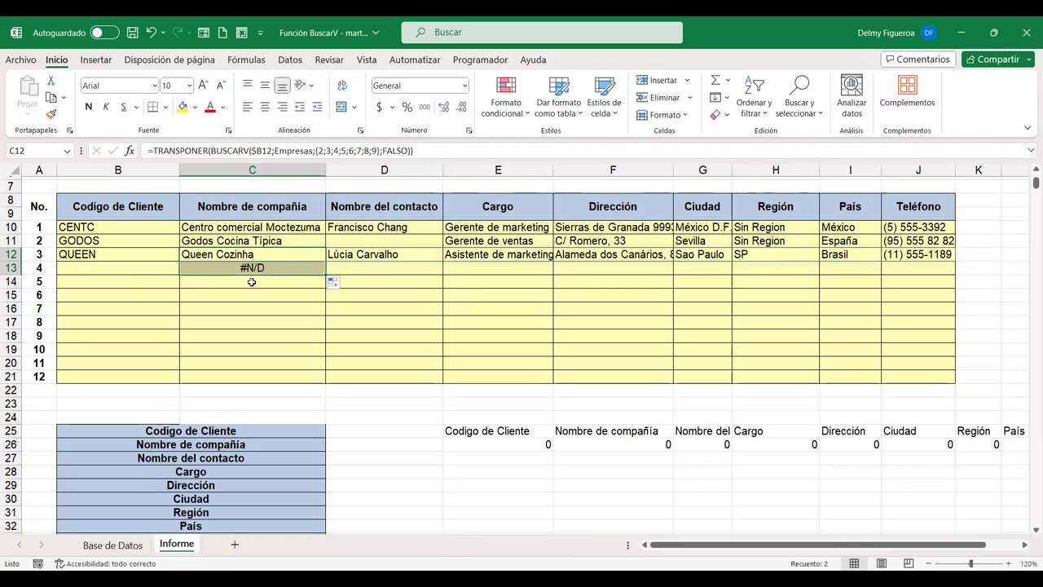
# - Find WOLZA in Base de Datos row 94 and enter WOLZA in Informe B13
pyautogui.click(114, 545)
pyautogui.click(46, 466)
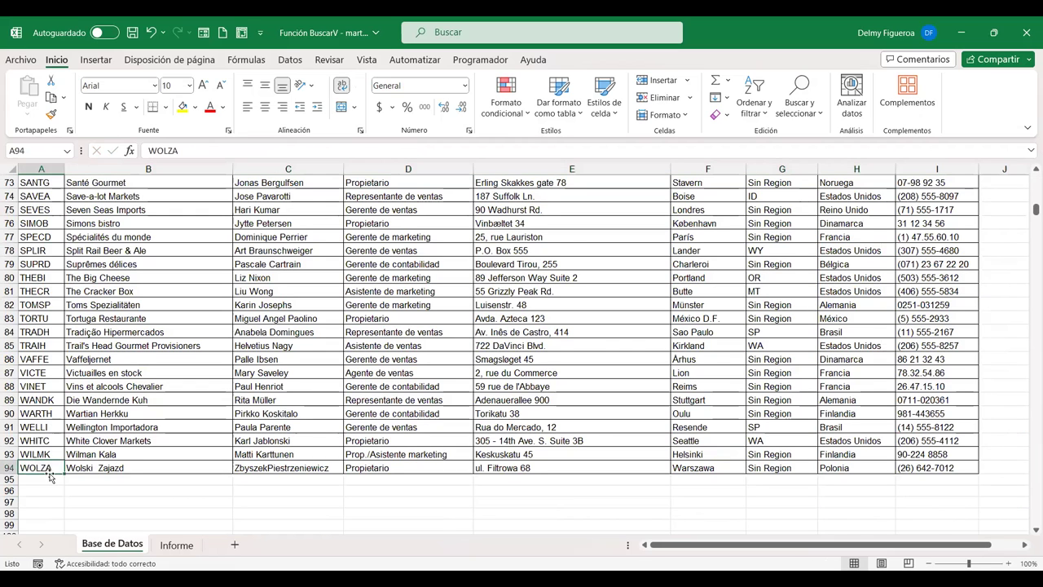
pyautogui.click(176, 544)
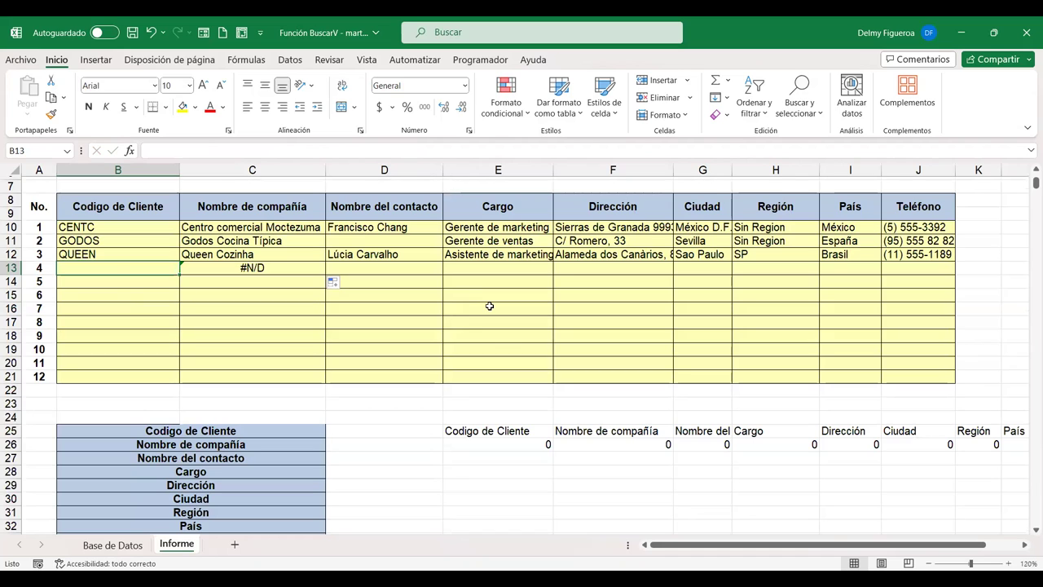
pyautogui.press('BackSpace')
pyautogui.write('WOLZA')
pyautogui.press('Return')
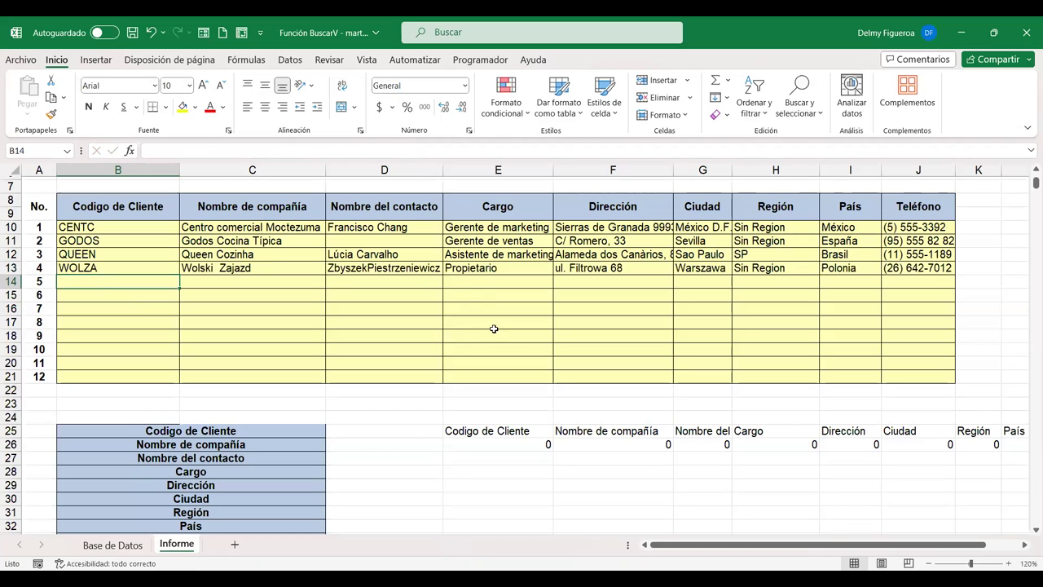
# - Compare WOLZA's Base de Datos row 94 with the Informe lookup in C13
pyautogui.click(112, 546)
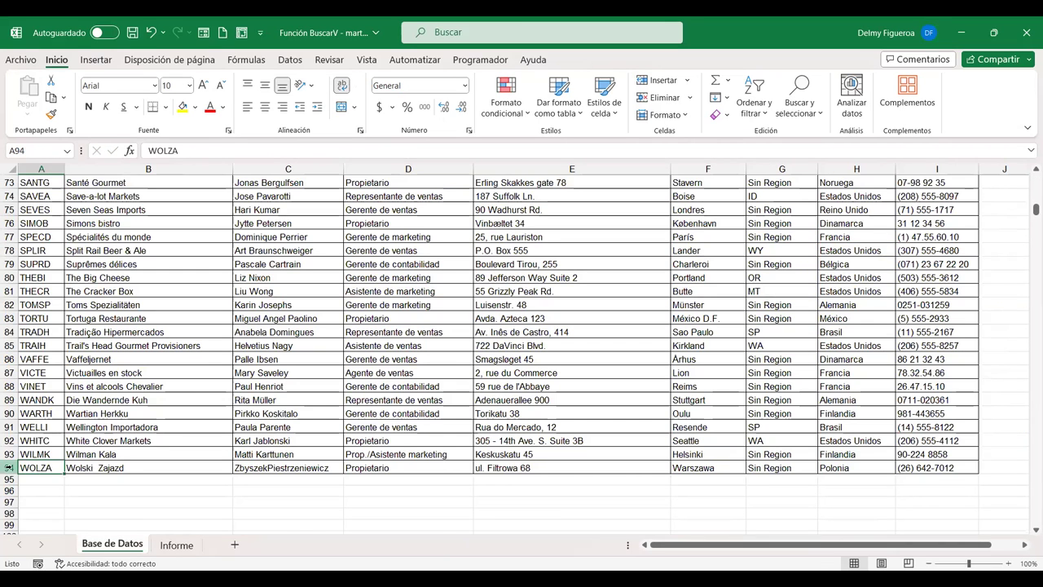
pyautogui.click(10, 467)
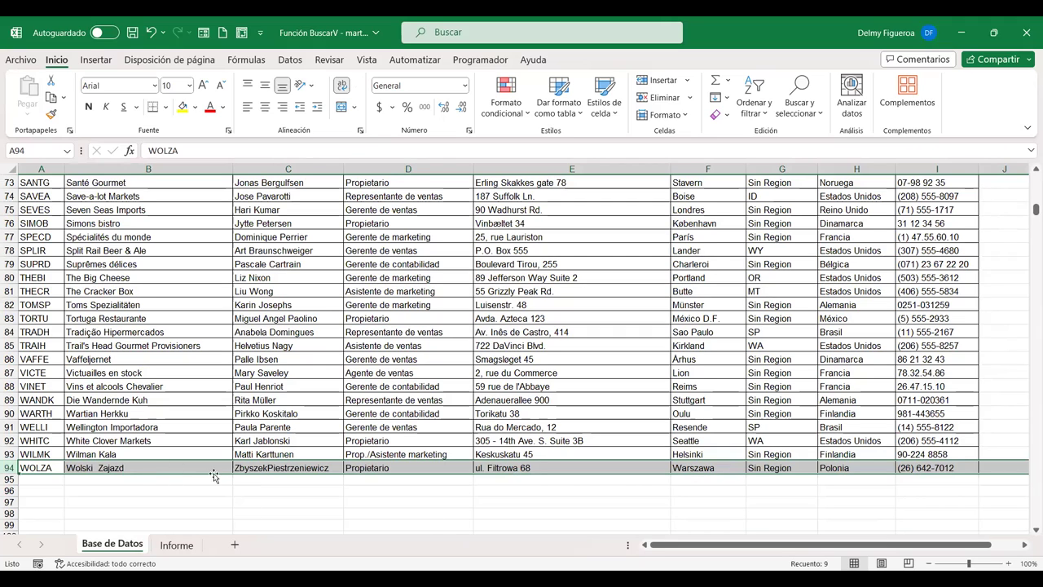
pyautogui.click(178, 544)
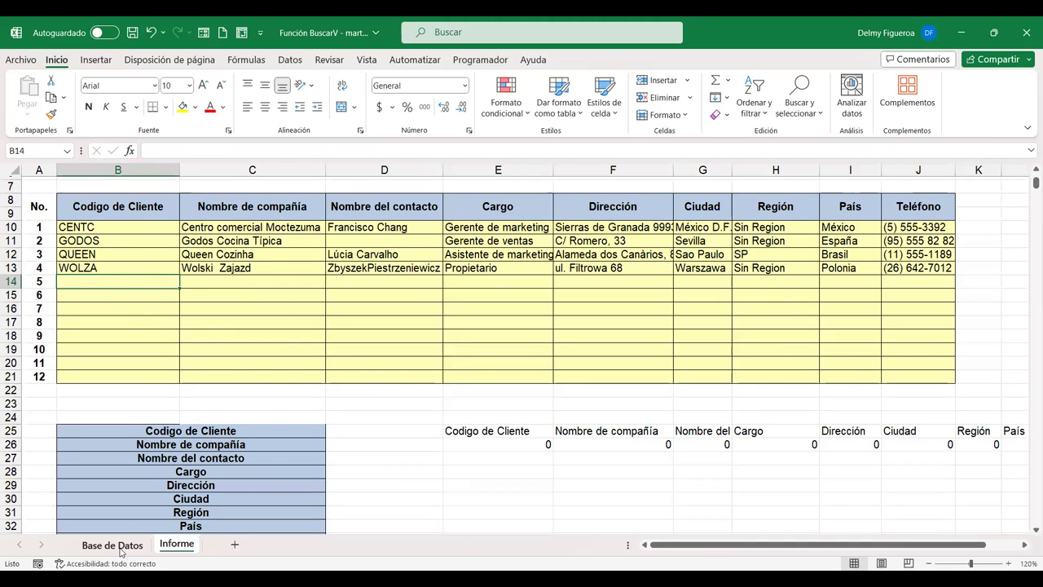
pyautogui.hotkey('ctrl', 'pageup')
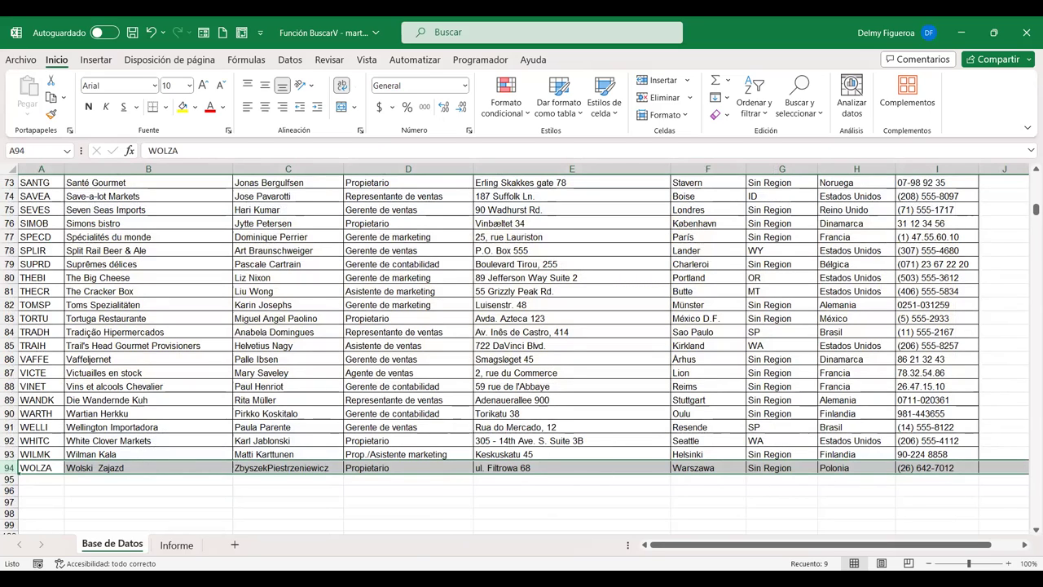
pyautogui.click(177, 543)
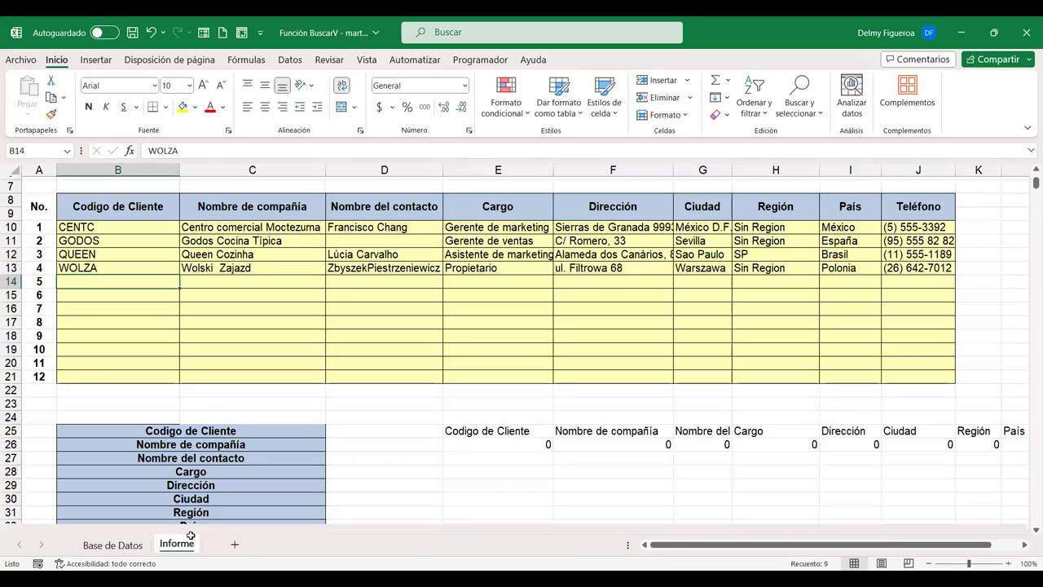
pyautogui.click(290, 263)
# - Copy the C13 lookup formula down to C21 and check C14 references B14
pyautogui.moveTo(325, 274); pyautogui.dragTo(329, 380)
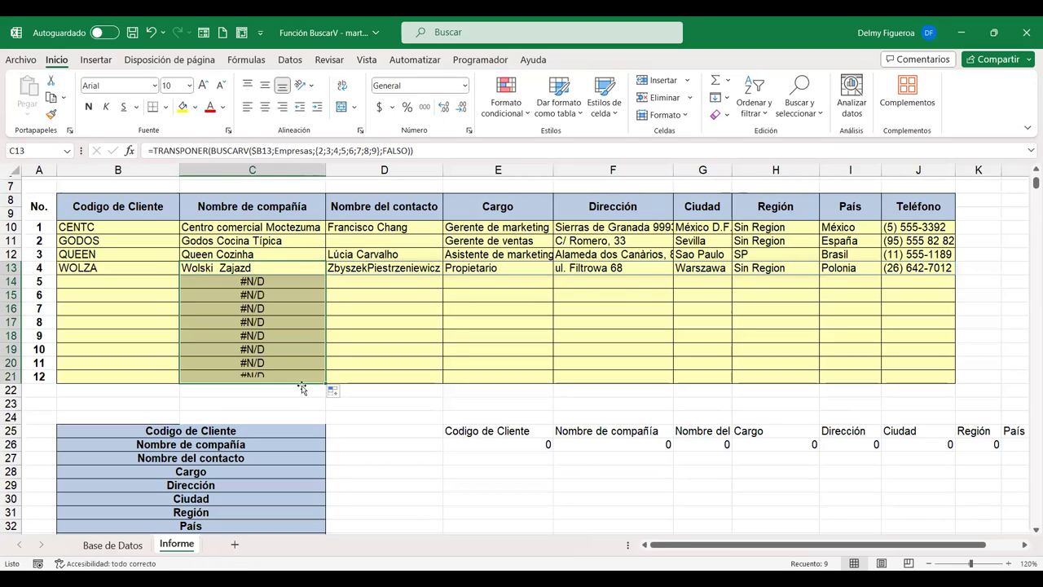
pyautogui.click(280, 281)
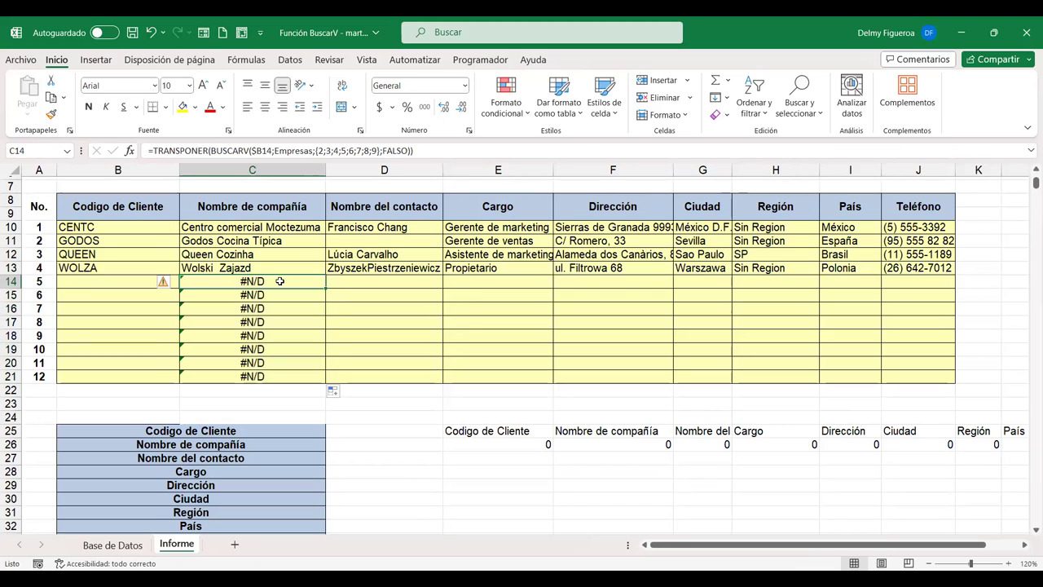
pyautogui.doubleClick(279, 281)
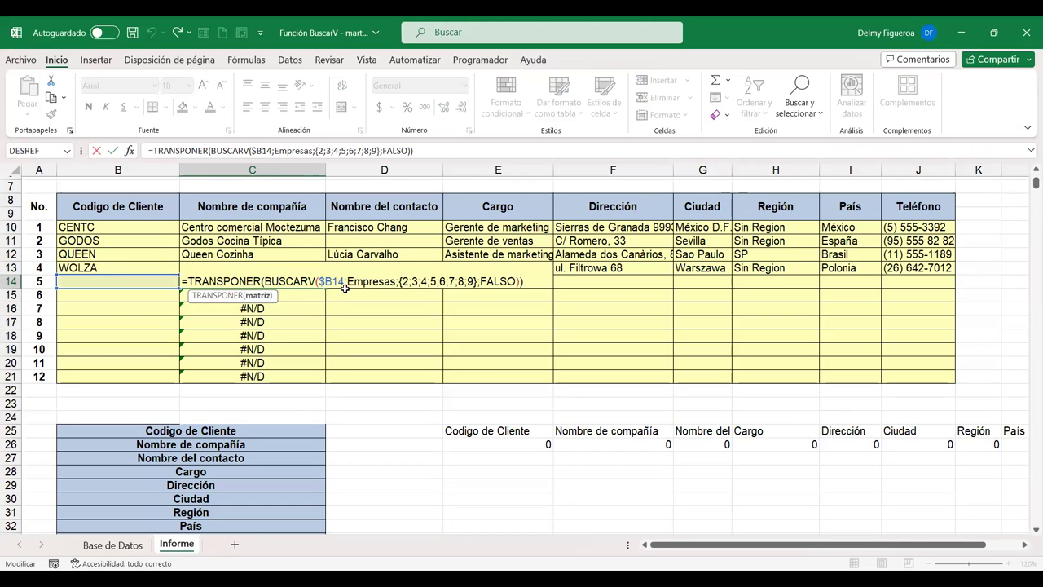
pyautogui.press('Escape')
pyautogui.click(140, 285)
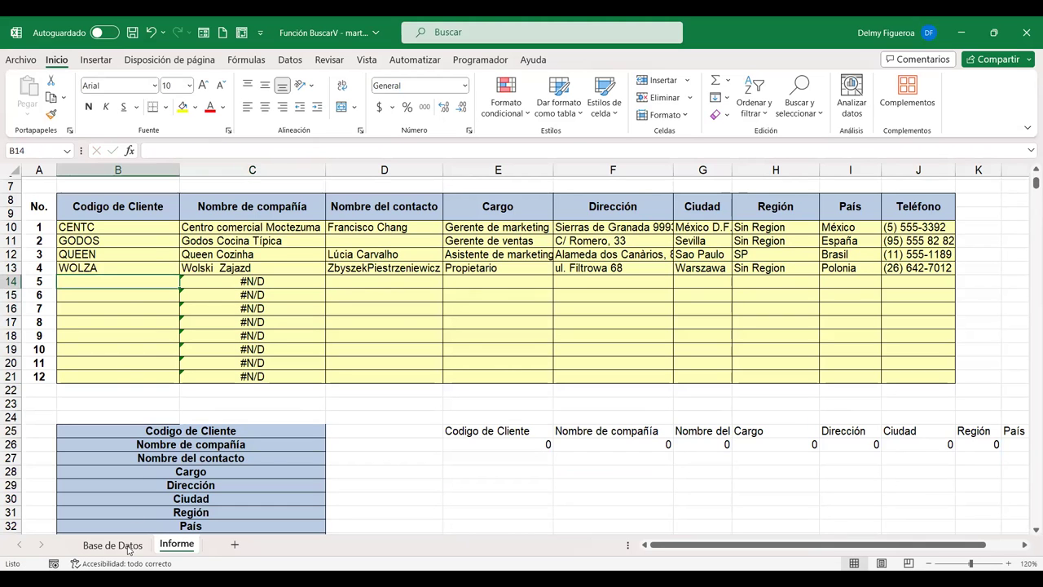
# - Look up CACTU in Base de Datos and enter it as the fifth customer in B14
pyautogui.click(128, 546)
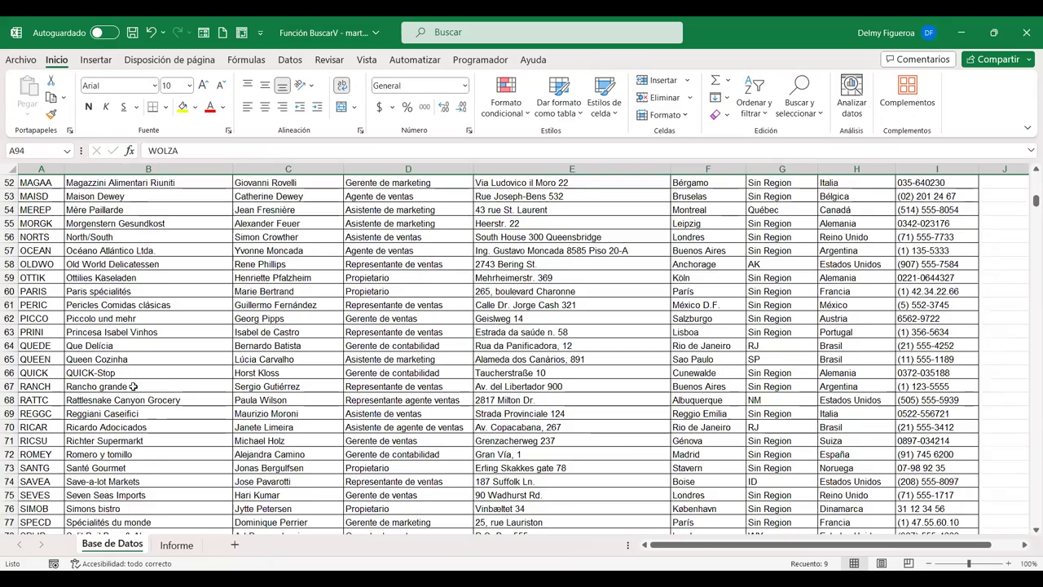
pyautogui.scroll(5, 133, 386)
pyautogui.scroll(4, 122, 371)
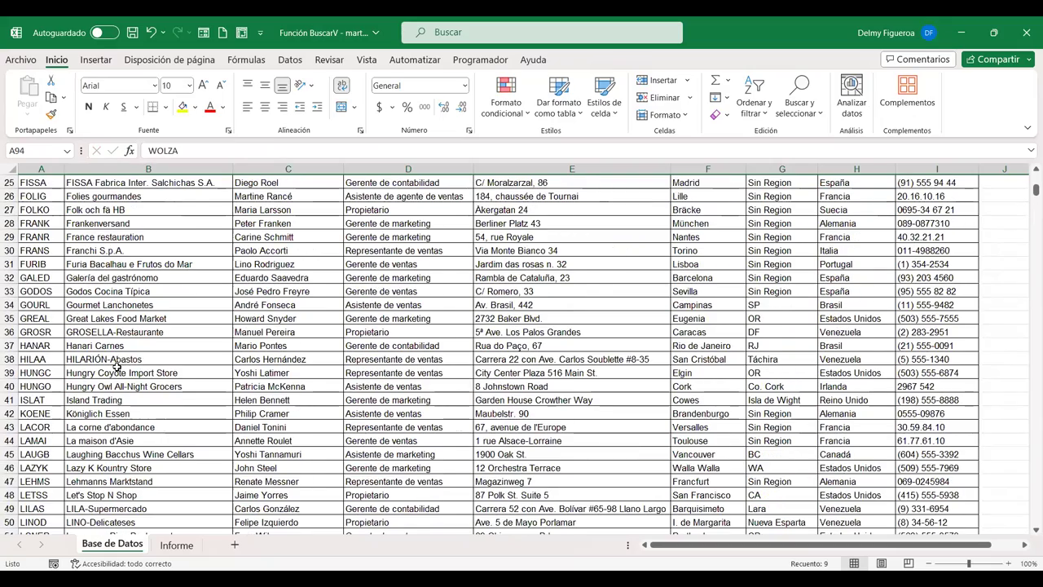
pyautogui.scroll(3, 117, 367)
pyautogui.scroll(3, 116, 369)
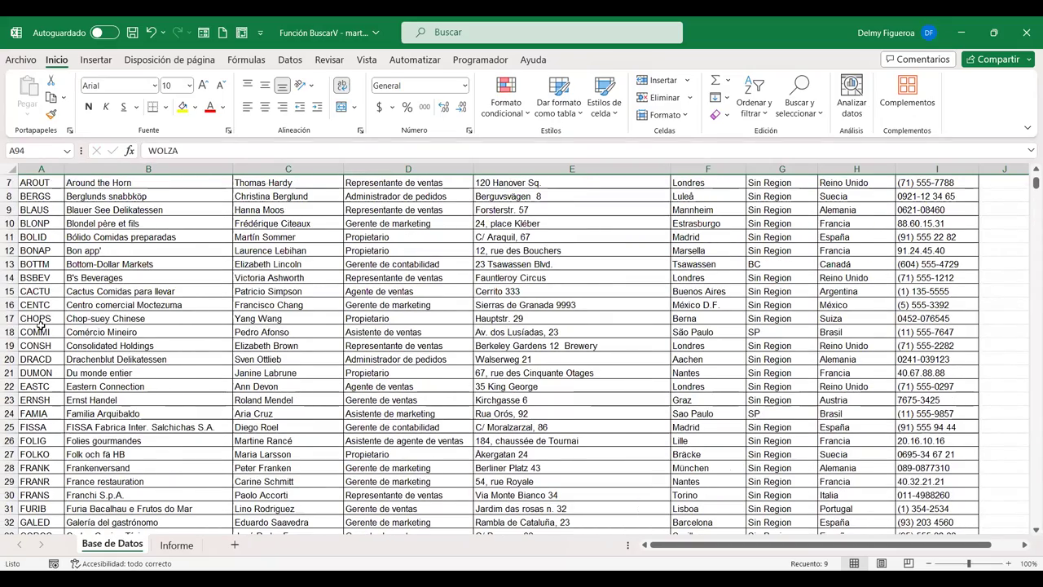
pyautogui.click(40, 291)
pyautogui.click(8, 291)
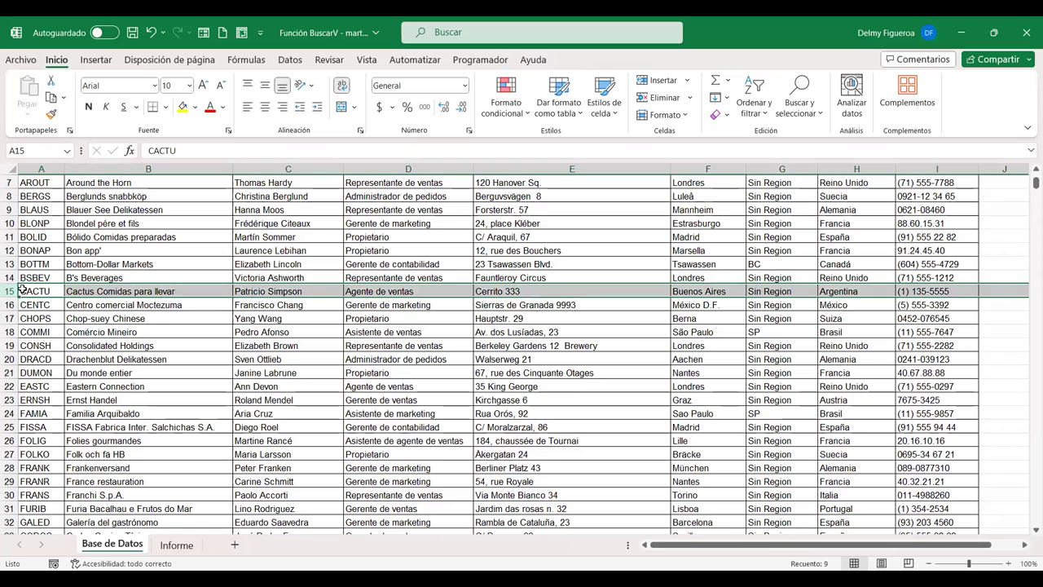
pyautogui.click(177, 545)
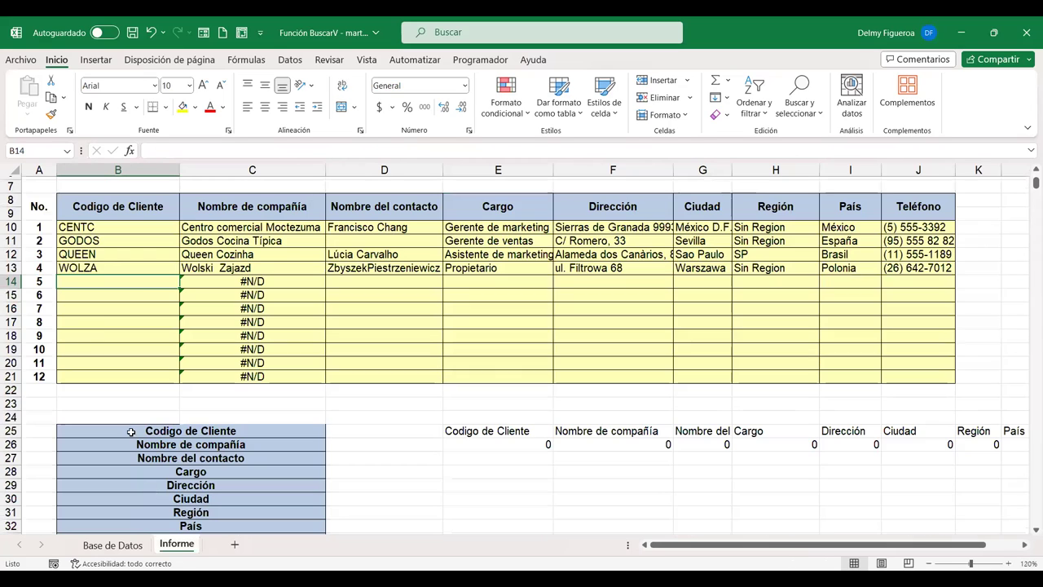
pyautogui.write('CACT')
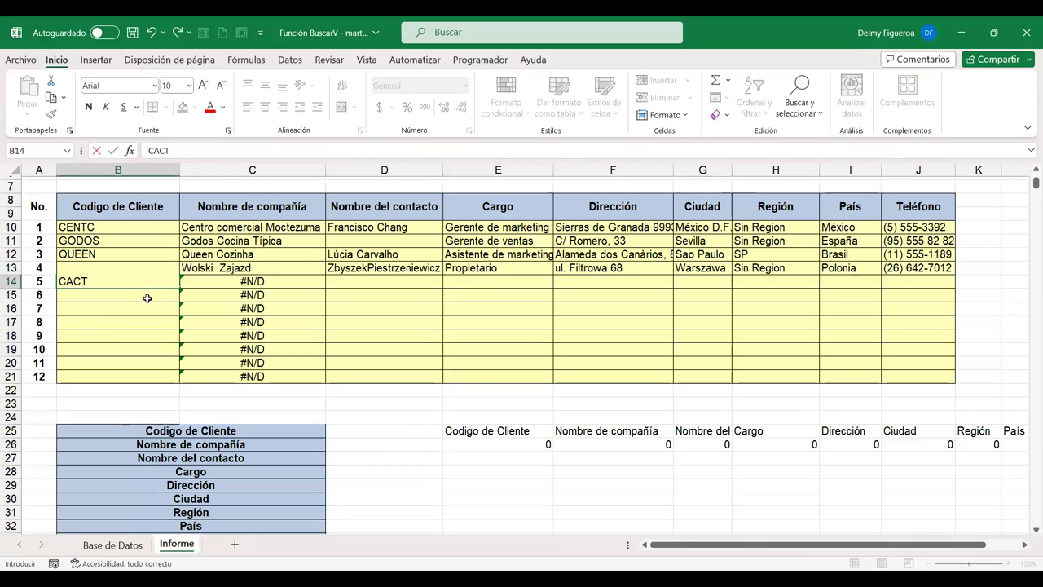
pyautogui.press('Return')
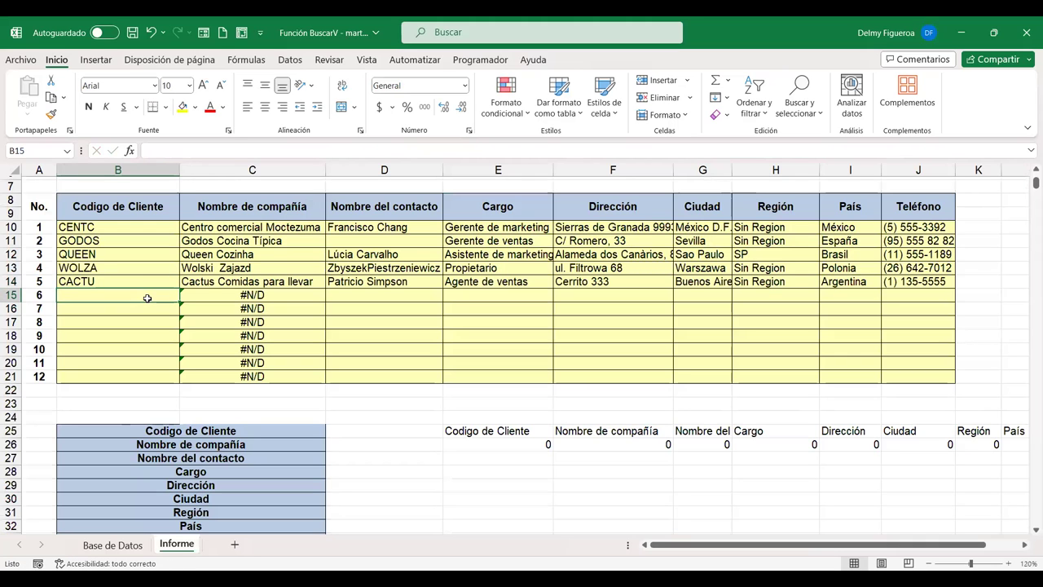
# - Enter BOLID as the sixth customer in B15, then select empty codes B16:B21
pyautogui.click(114, 544)
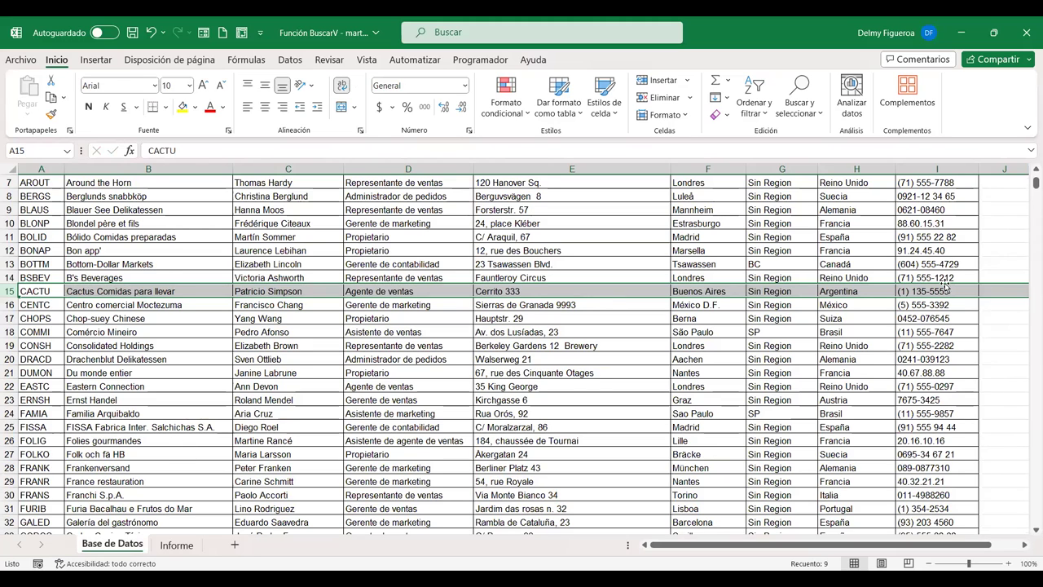
pyautogui.click(176, 545)
pyautogui.click(118, 545)
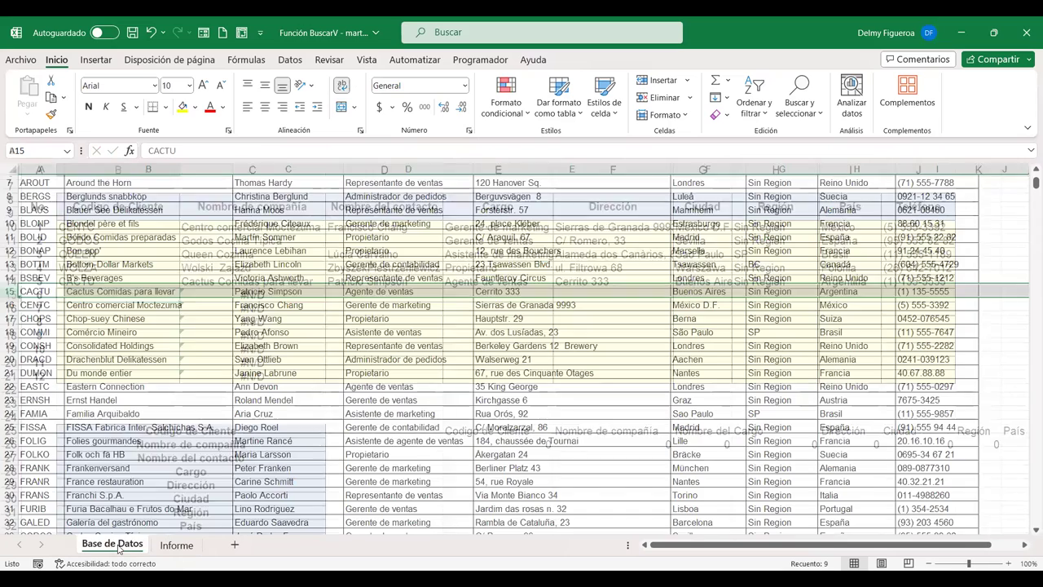
pyautogui.scroll(2, 108, 363)
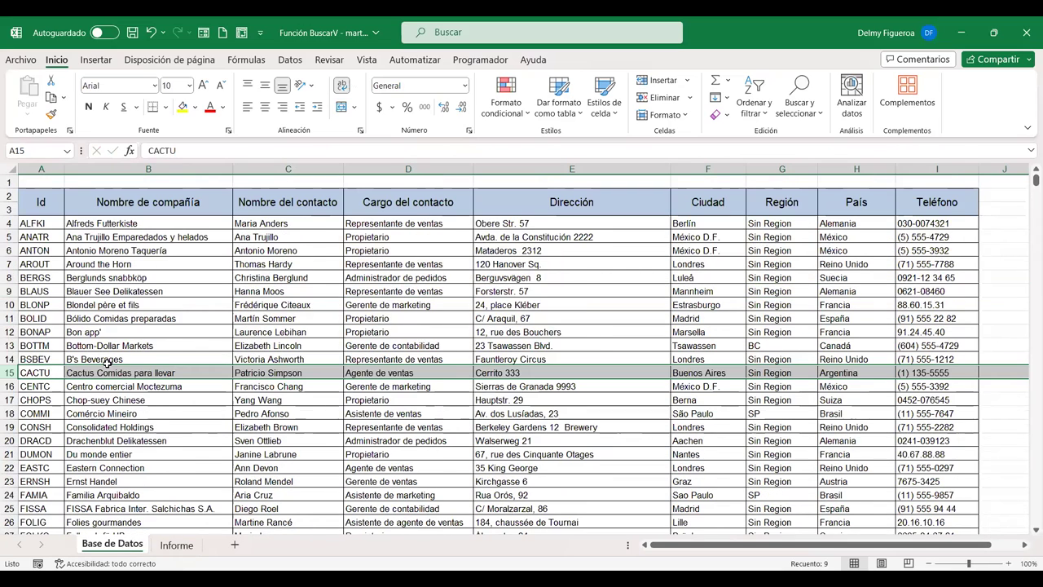
pyautogui.click(44, 318)
pyautogui.click(176, 545)
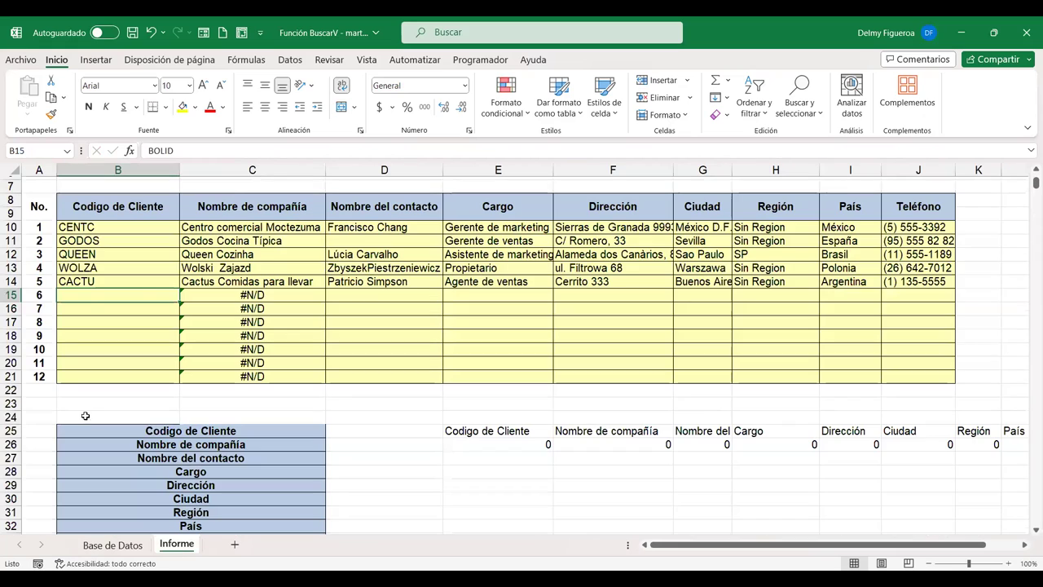
pyautogui.write('BOLID')
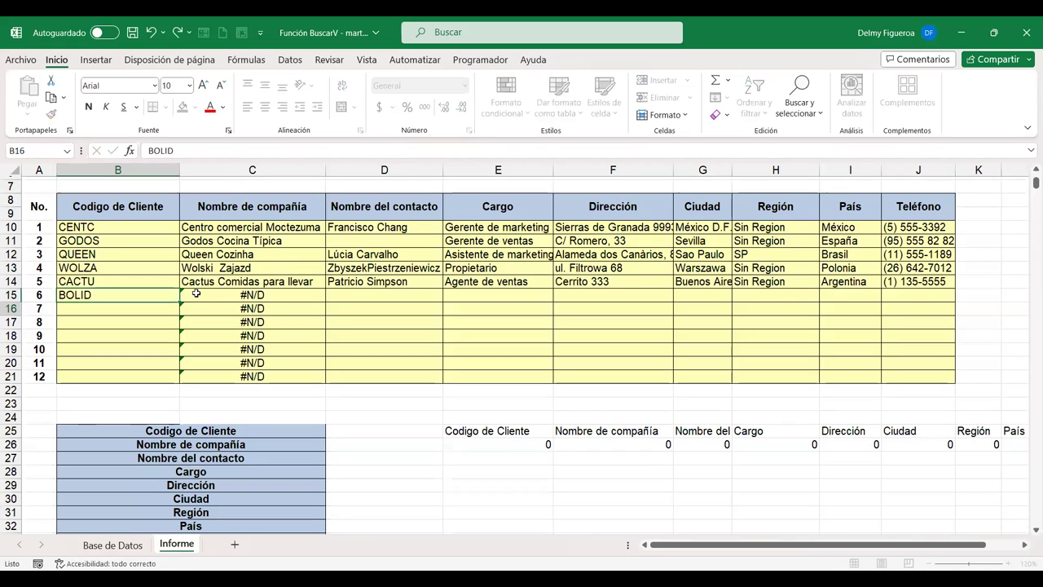
pyautogui.press('Return')
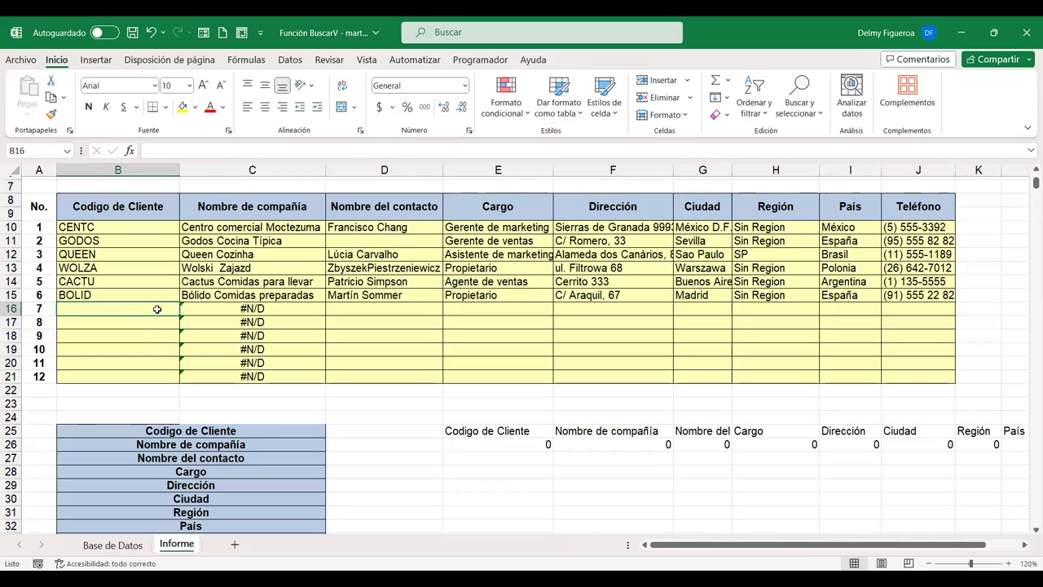
pyautogui.moveTo(157, 309); pyautogui.dragTo(148, 376)
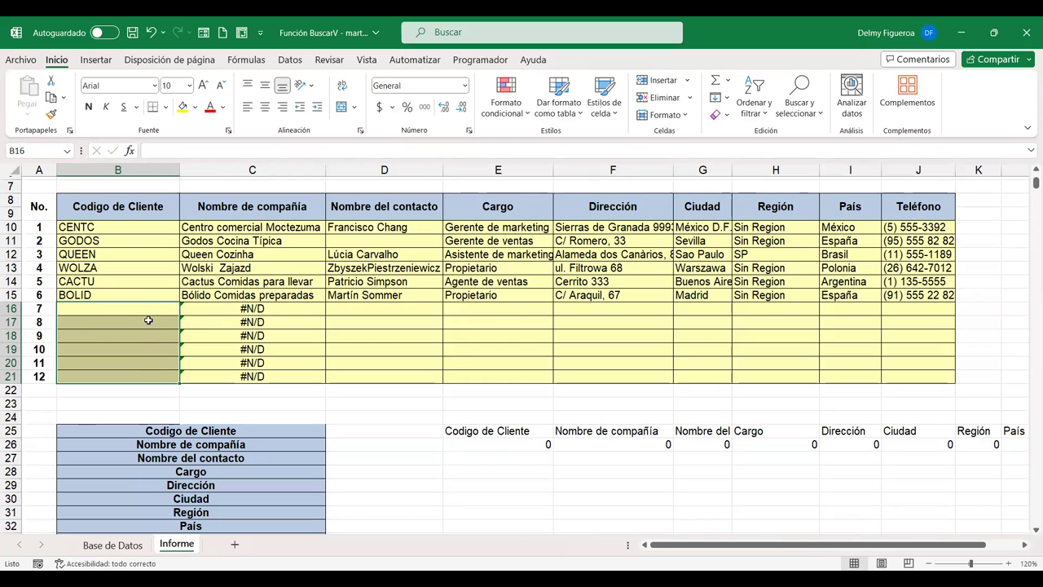
pyautogui.click(113, 545)
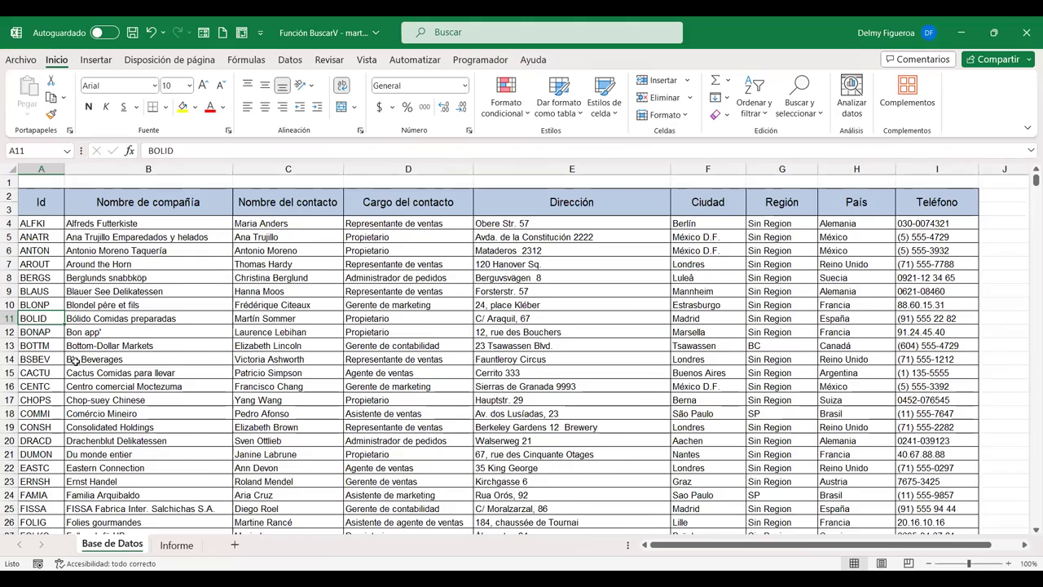
# - Select A2:A94 on Base de Datos, the Id header through the last customer
pyautogui.scroll(-8, 78, 361)
pyautogui.scroll(-4, 79, 361)
pyautogui.scroll(-7, 79, 361)
pyautogui.scroll(-7, 79, 361)
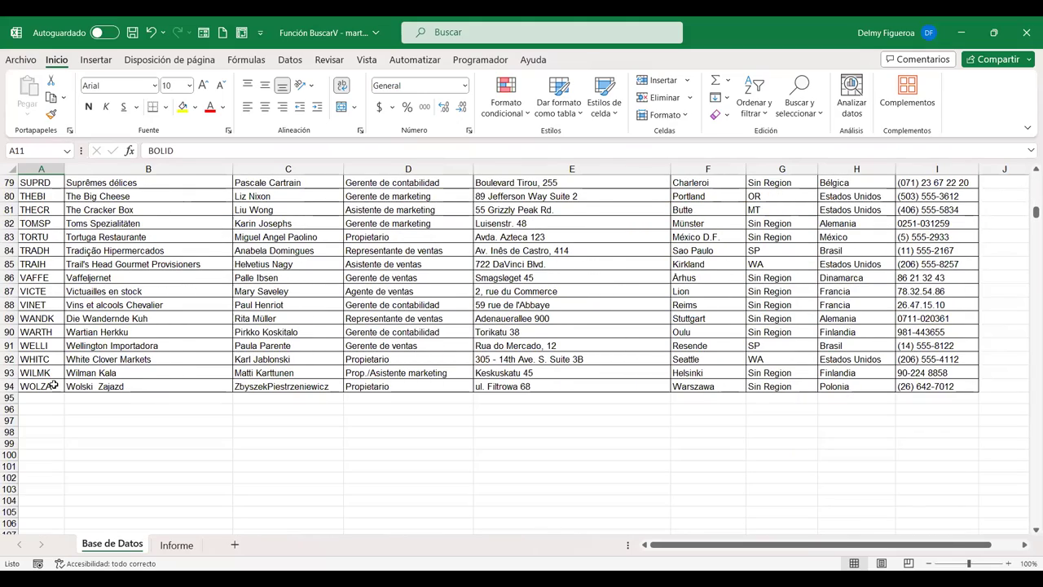
pyautogui.scroll(4, 51, 385)
pyautogui.scroll(11, 47, 385)
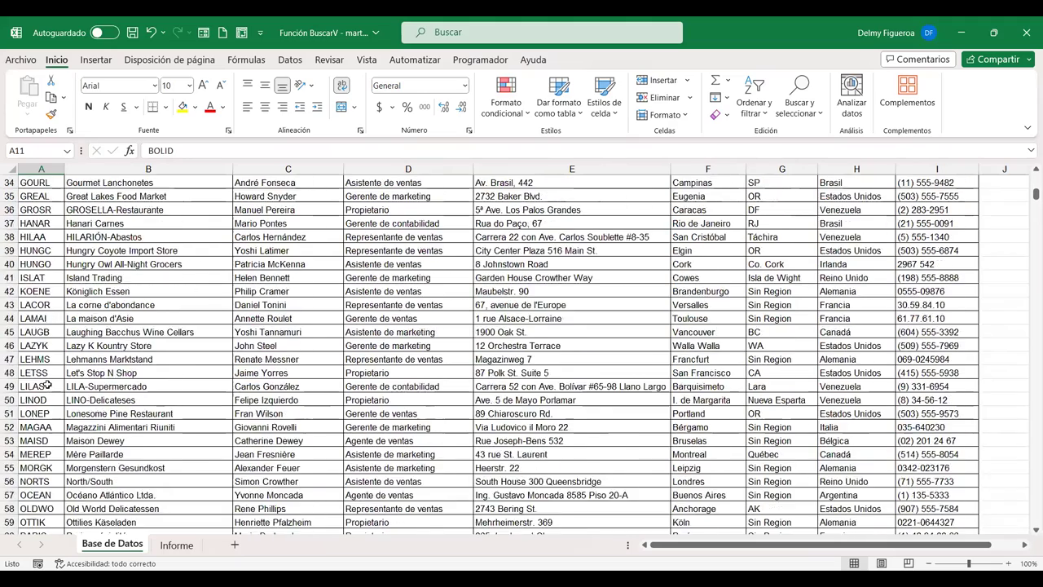
pyautogui.scroll(11, 47, 385)
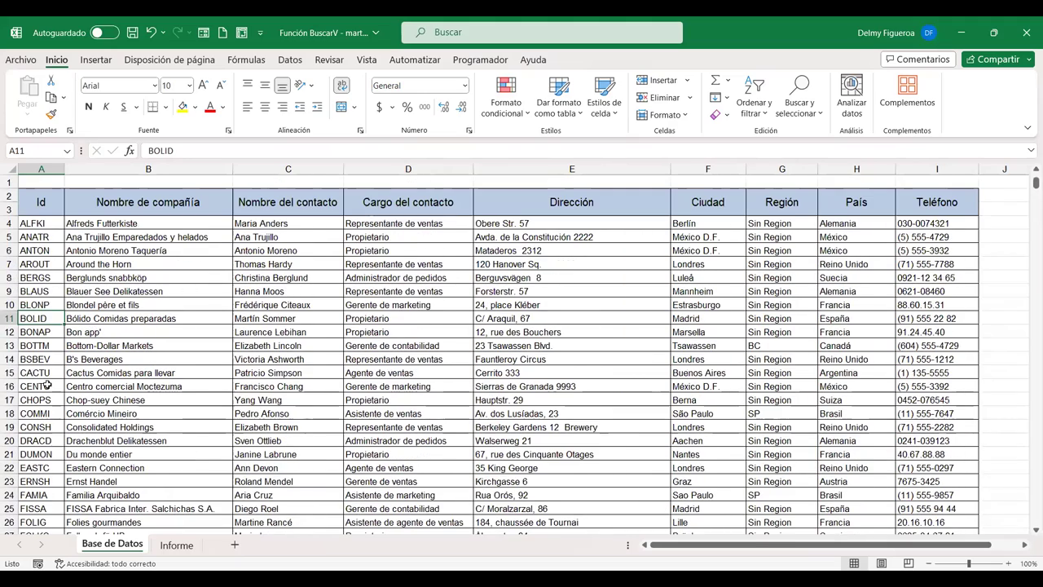
pyautogui.click(47, 199)
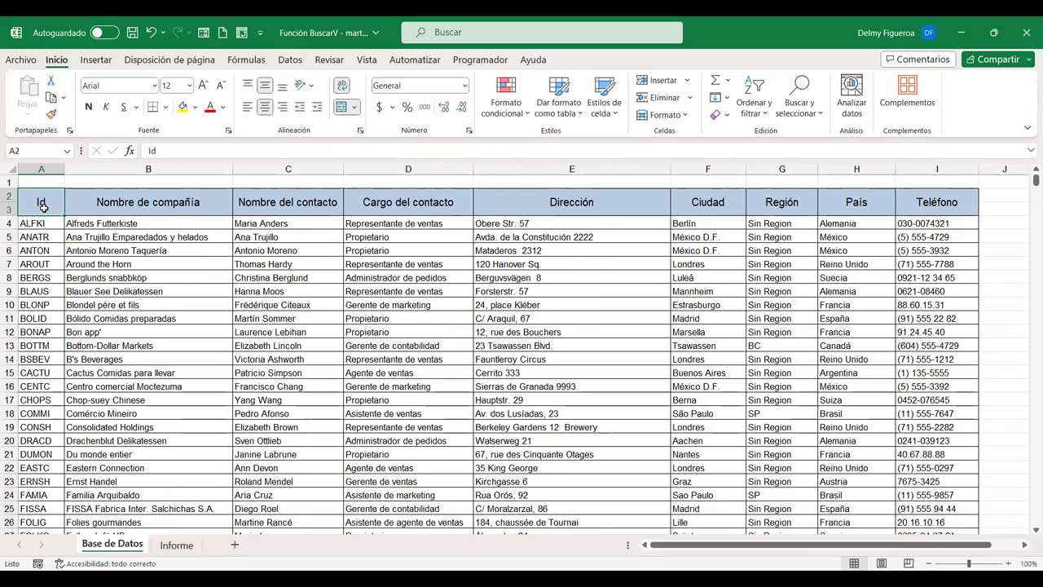
pyautogui.hotkey('shift', 'Down')
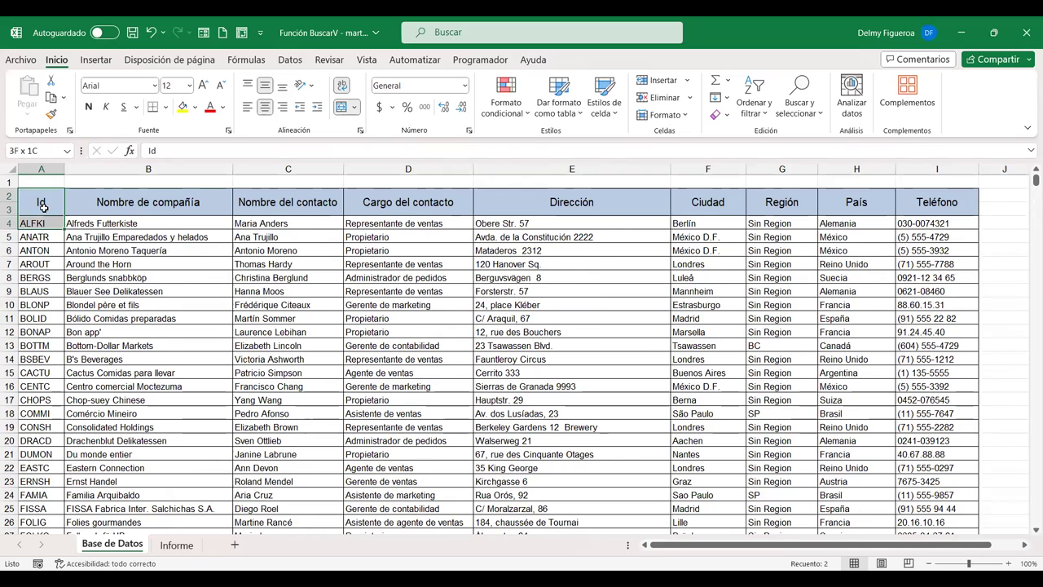
pyautogui.hotkey('ctrl', 'shift', 'Down')
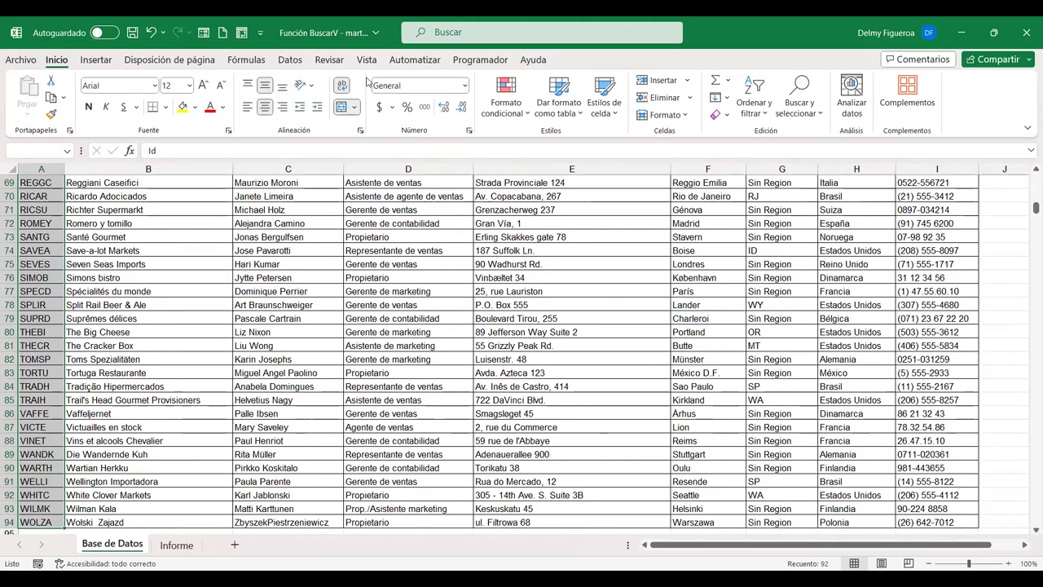
# - Create the name Id from the column's top row and verify it in the Name Box
pyautogui.click(247, 60)
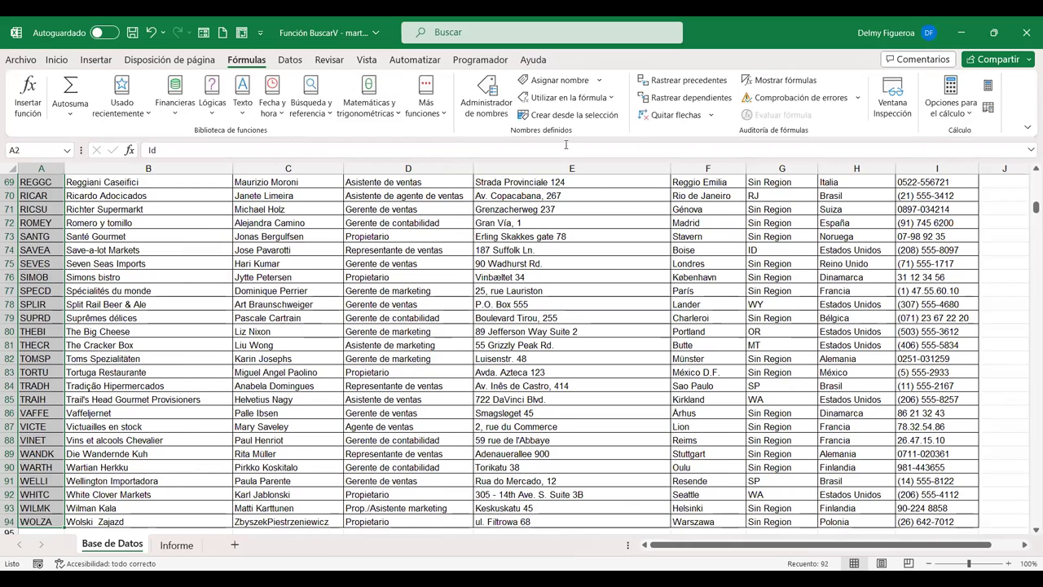
pyautogui.click(582, 123)
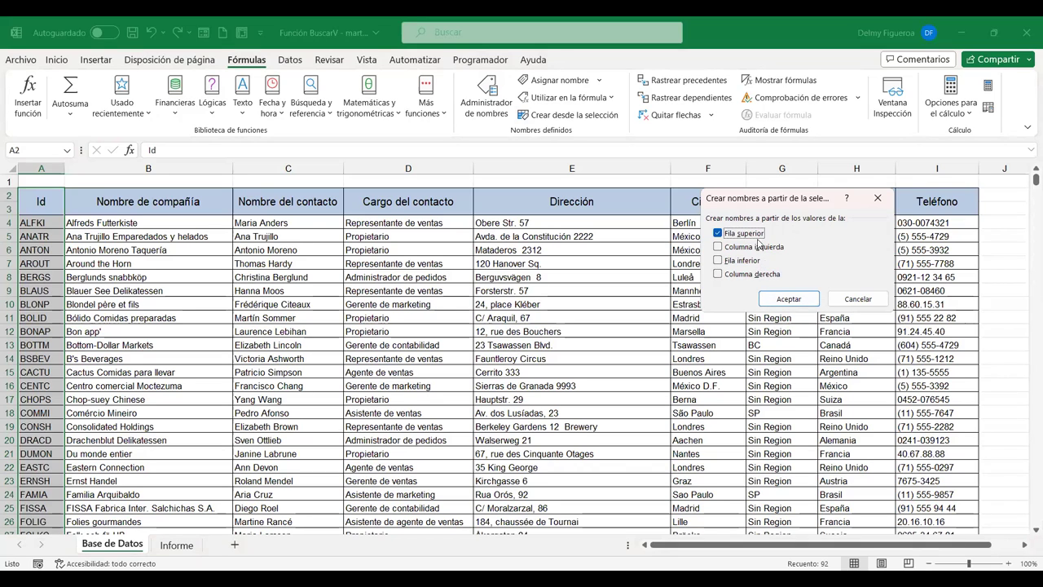
pyautogui.click(788, 299)
pyautogui.click(163, 224)
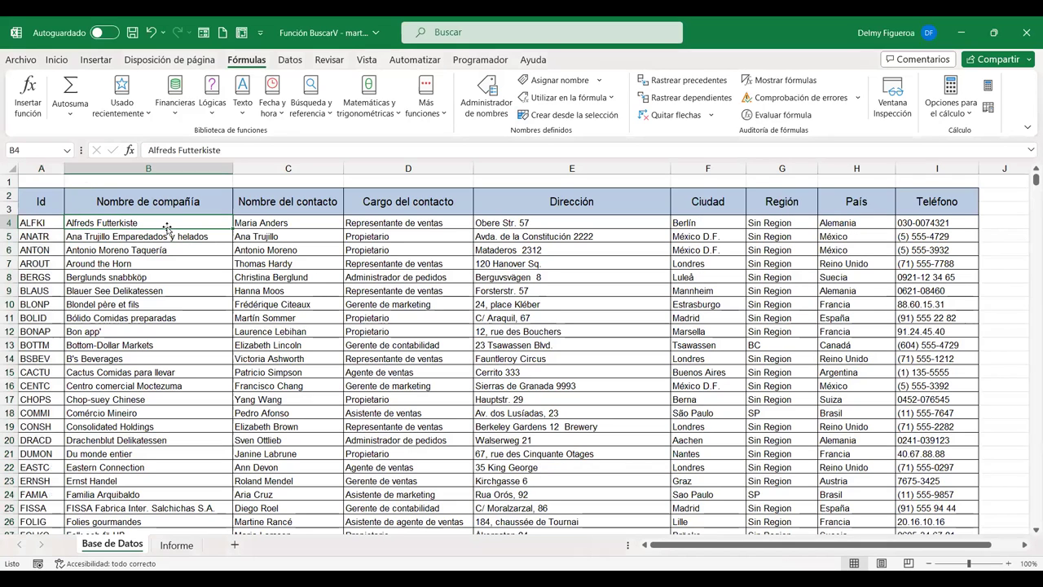
pyautogui.click(67, 152)
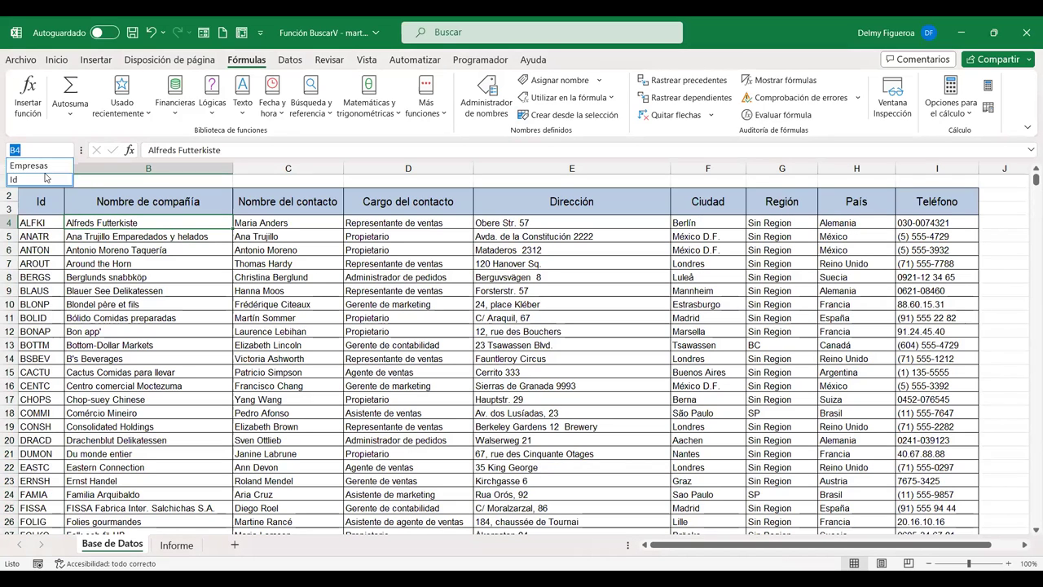
pyautogui.click(36, 181)
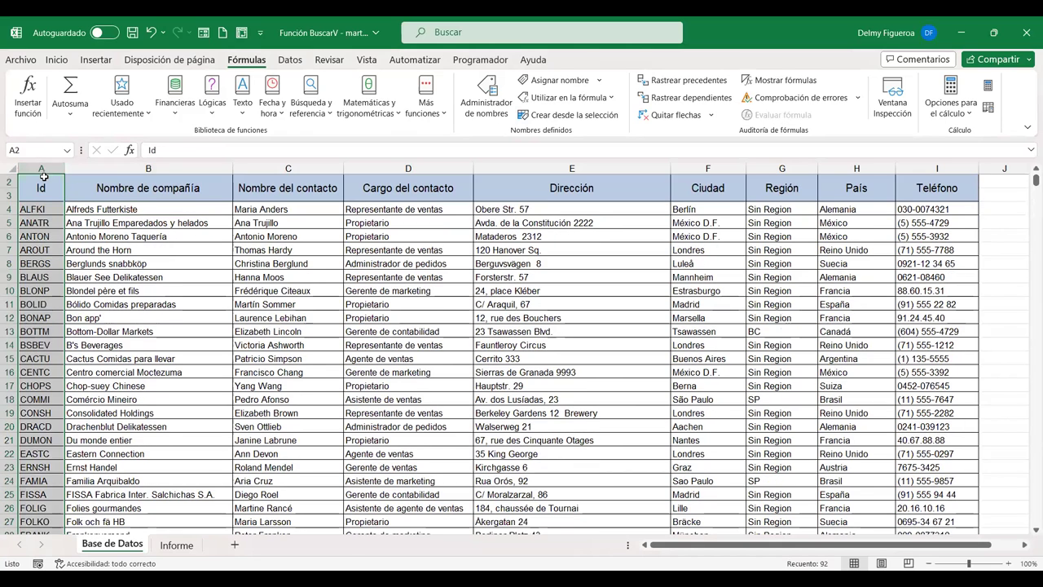
pyautogui.click(176, 546)
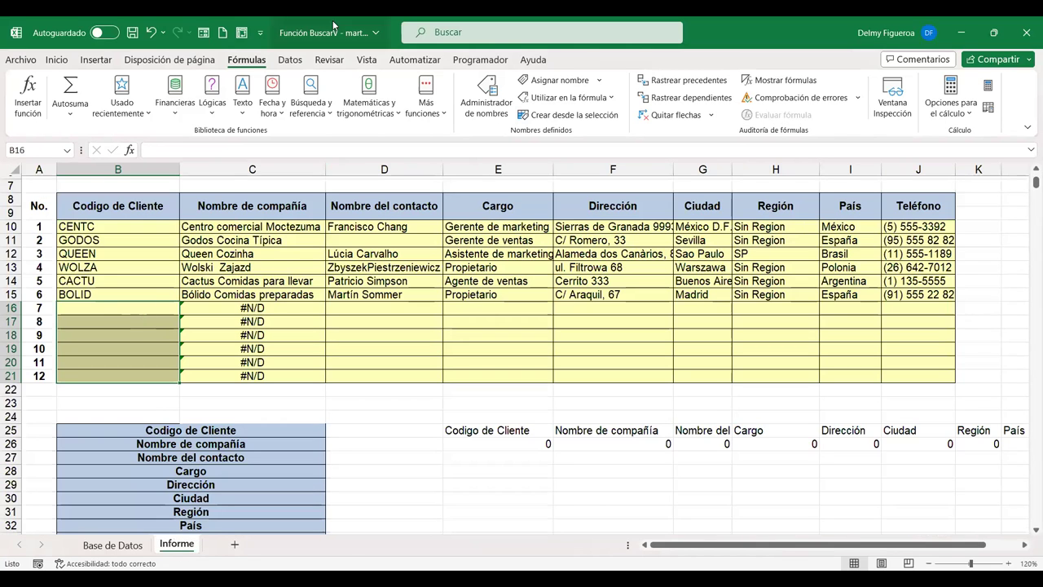
pyautogui.click(303, 59)
# - Set up a Lista data validation with source Id
pyautogui.click(767, 115)
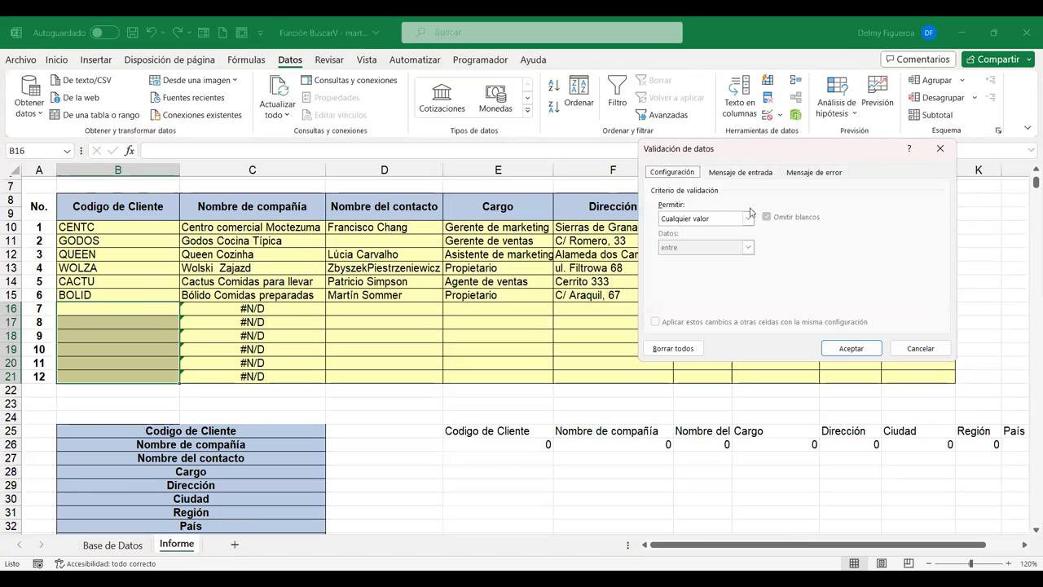
pyautogui.click(749, 220)
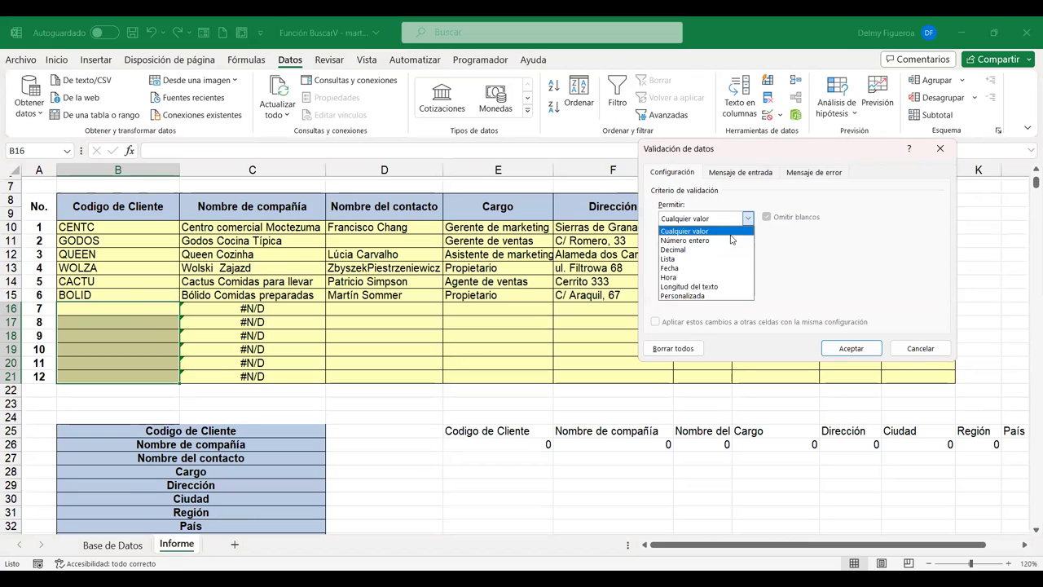
pyautogui.click(692, 263)
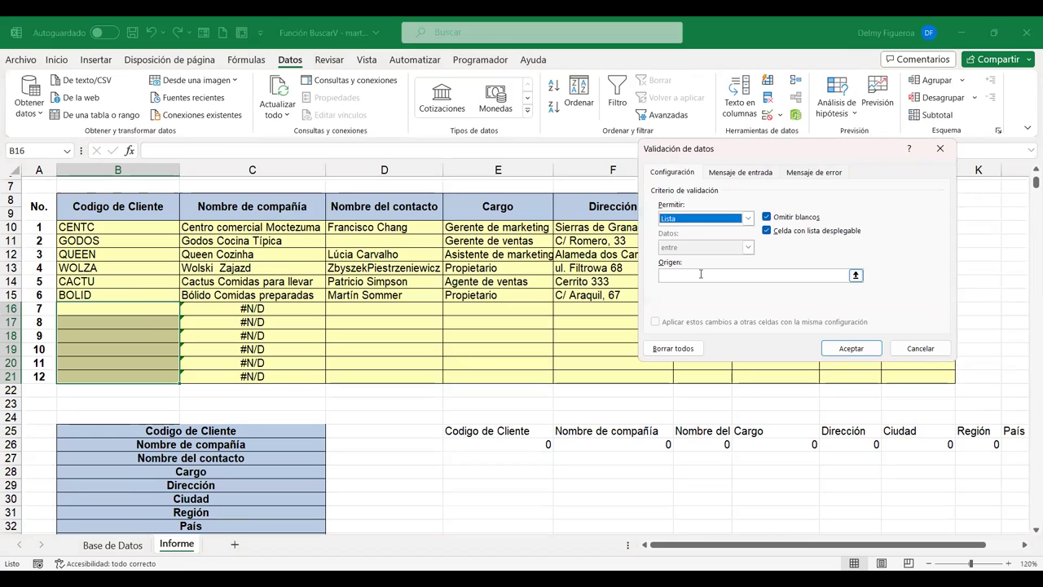
pyautogui.click(700, 275)
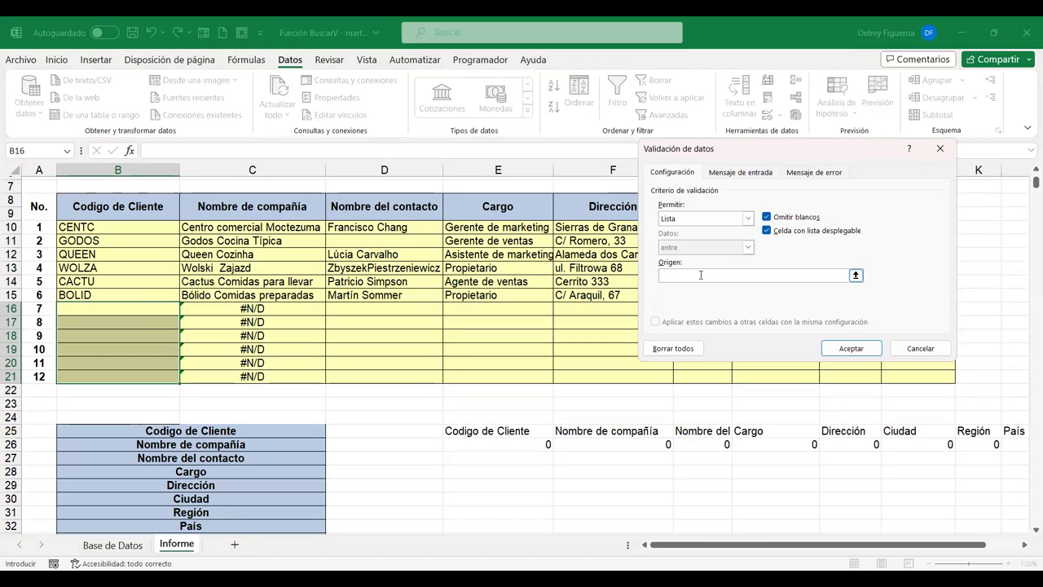
pyautogui.write('Id')
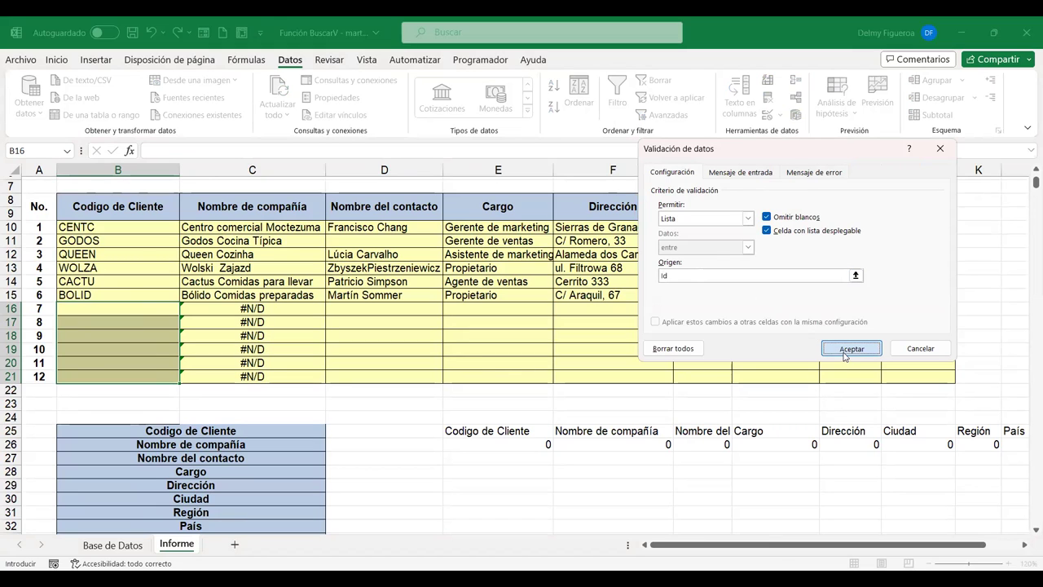
pyautogui.click(843, 351)
pyautogui.click(163, 309)
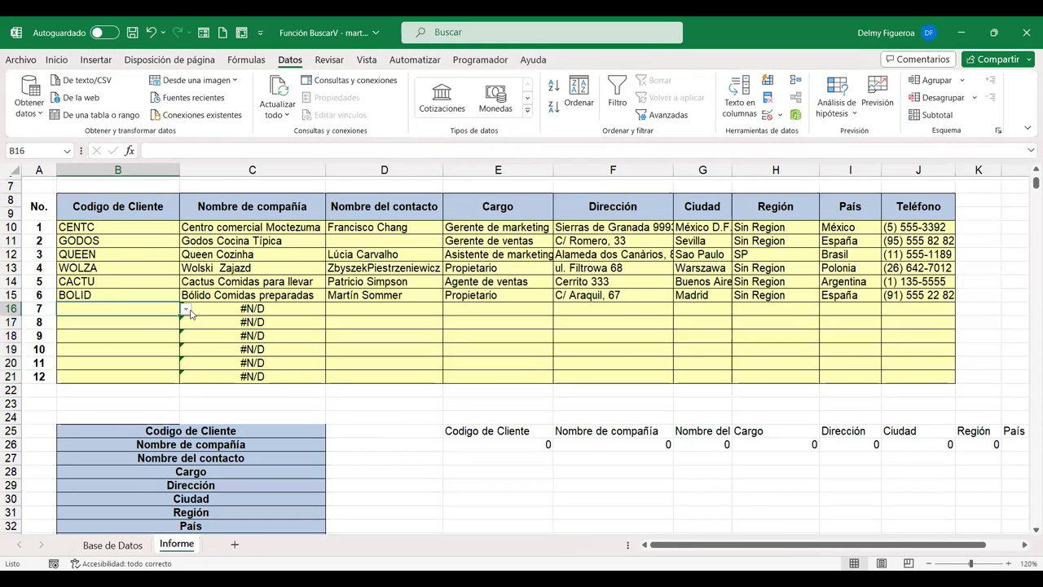
# - Select B16:B21 and apply the list validation sourced from =Id
pyautogui.moveTo(167, 310); pyautogui.dragTo(155, 378)
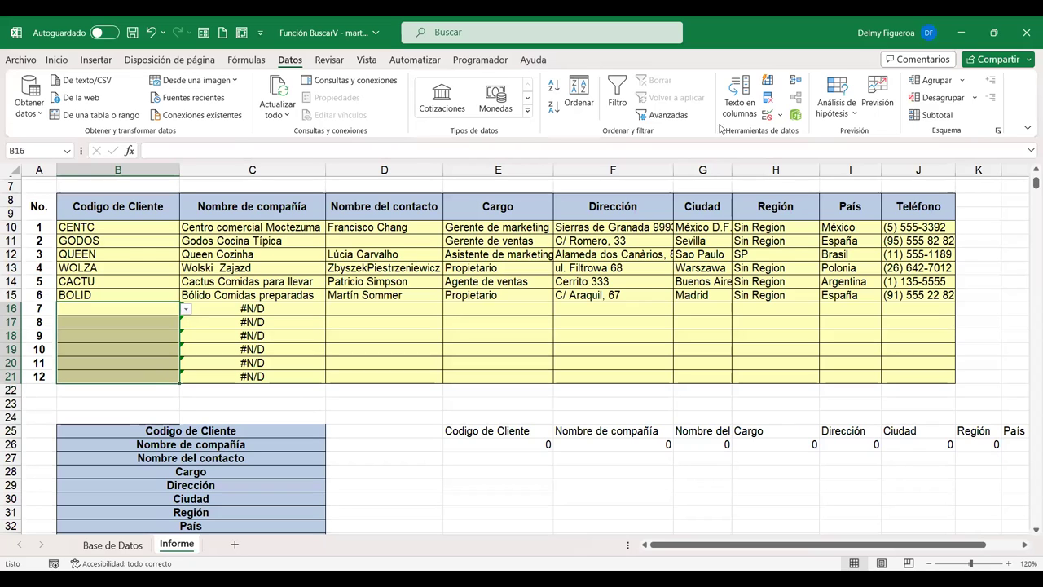
pyautogui.click(771, 118)
pyautogui.click(662, 274)
pyautogui.hotkey('ctrl', 'pageup')
pyautogui.click(664, 275)
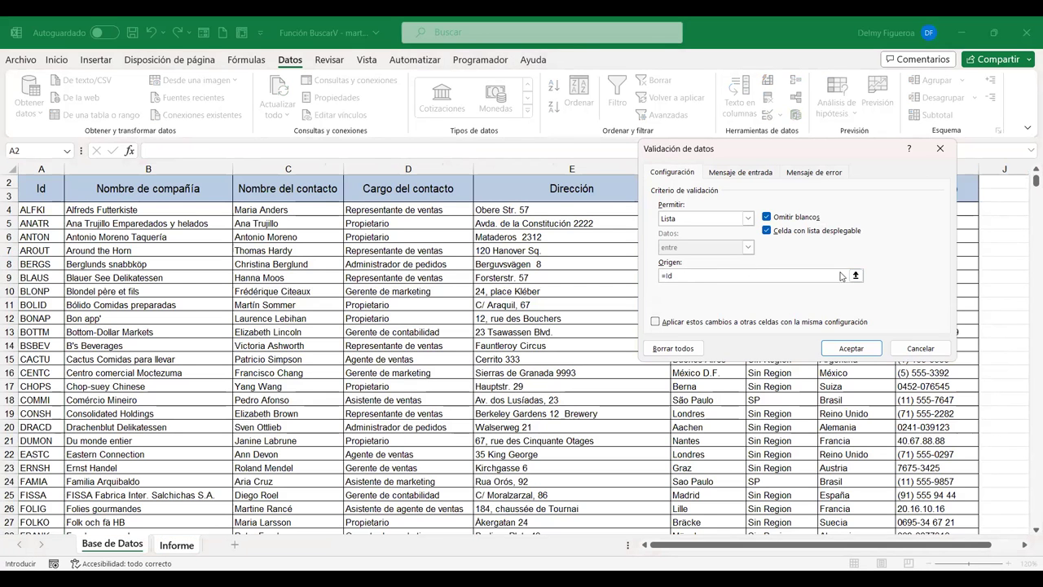
pyautogui.click(854, 349)
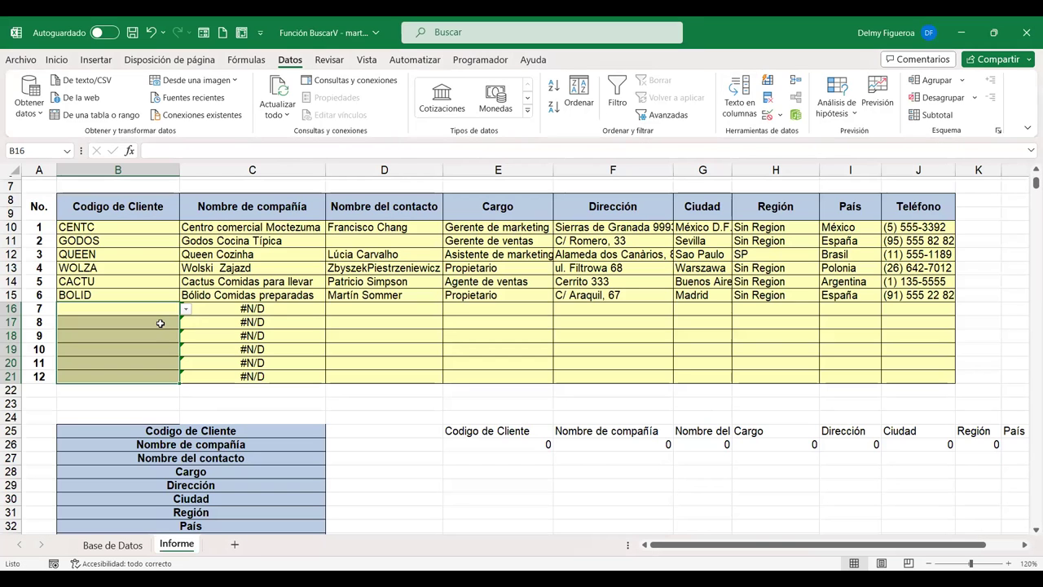
# - Choose SEVES, HILAA and LEHMS from the dropdowns for client rows 7 to 9
pyautogui.click(185, 309)
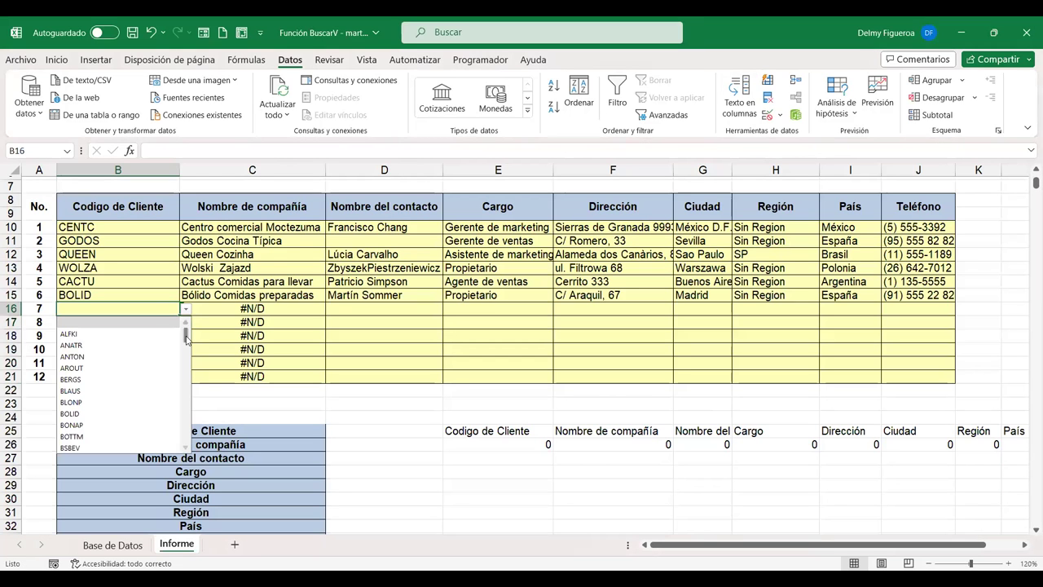
pyautogui.moveTo(186, 352); pyautogui.dragTo(186, 425)
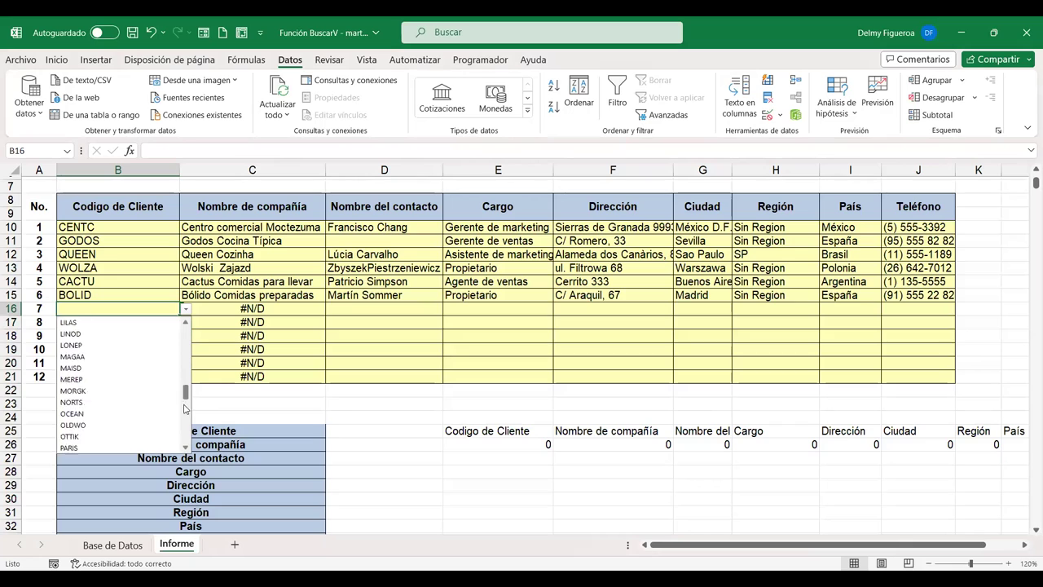
pyautogui.click(127, 394)
pyautogui.click(161, 322)
pyautogui.click(186, 322)
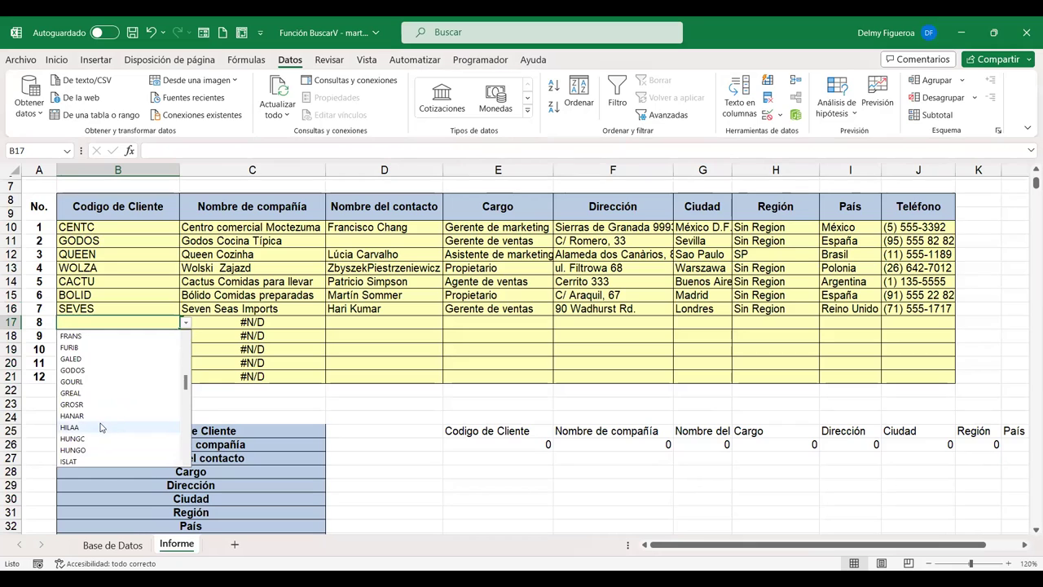
pyautogui.click(102, 427)
pyautogui.click(163, 336)
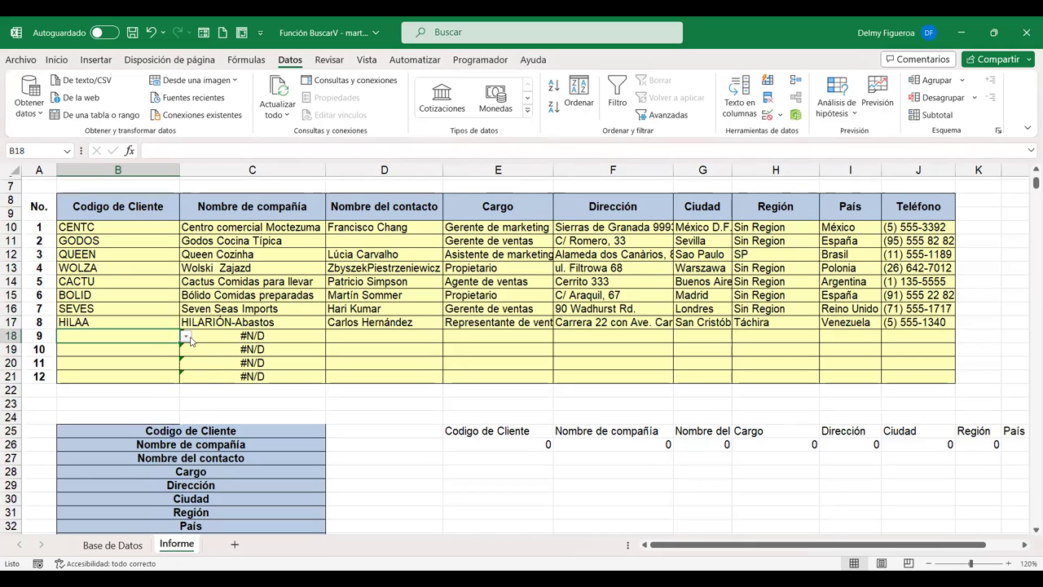
pyautogui.click(186, 336)
pyautogui.scroll(-3, 108, 432)
pyautogui.scroll(-2, 108, 436)
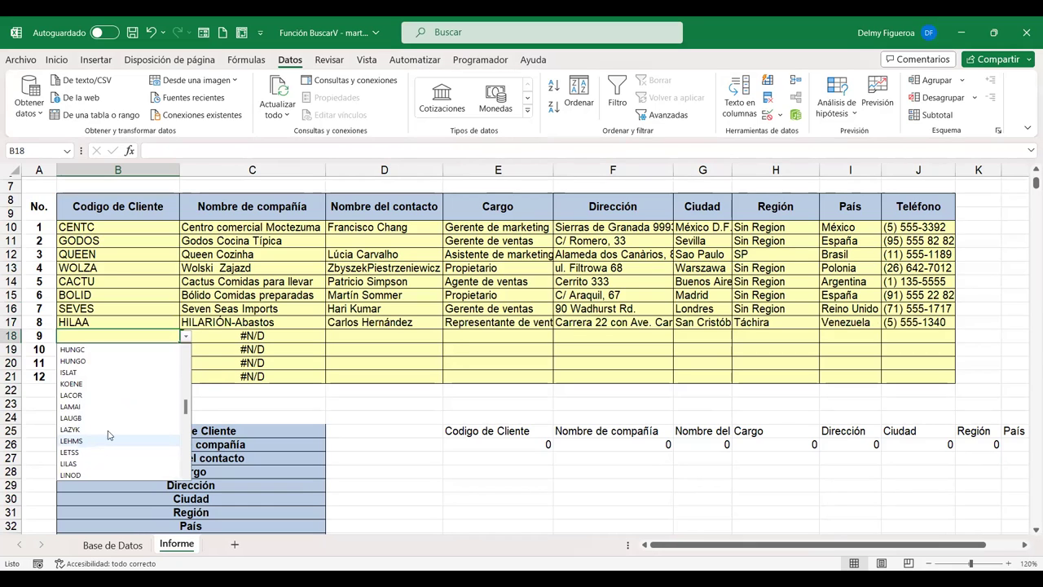
pyautogui.click(108, 437)
# - Choose WELLI, BSBEV and ANATR from the dropdowns for client rows 10 to 12
pyautogui.click(185, 349)
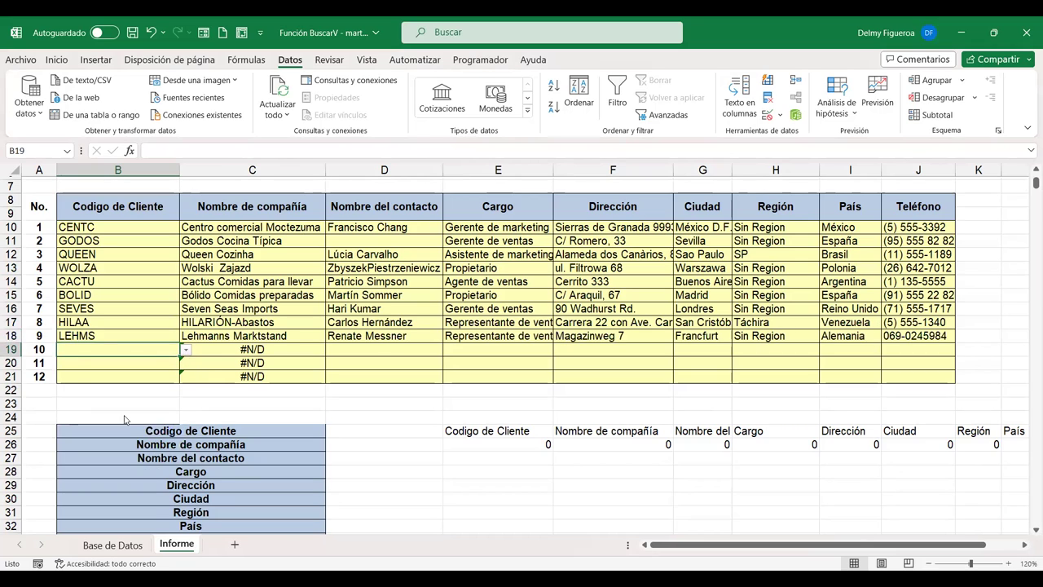
pyautogui.scroll(-3, 122, 418)
pyautogui.scroll(-3, 122, 417)
pyautogui.scroll(-3, 122, 418)
pyautogui.scroll(-3, 101, 434)
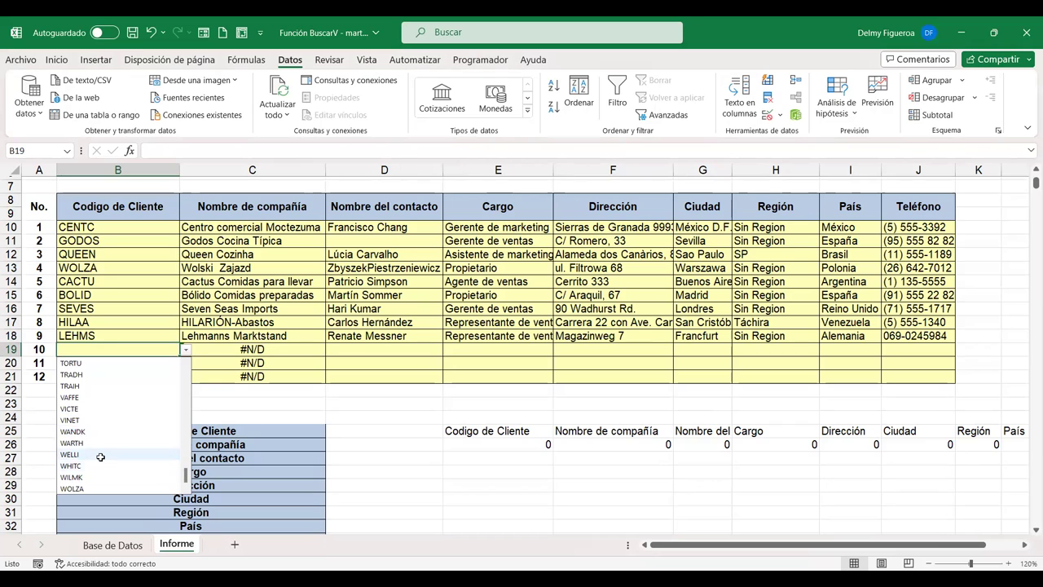
pyautogui.click(100, 457)
pyautogui.press('Return')
pyautogui.click(187, 364)
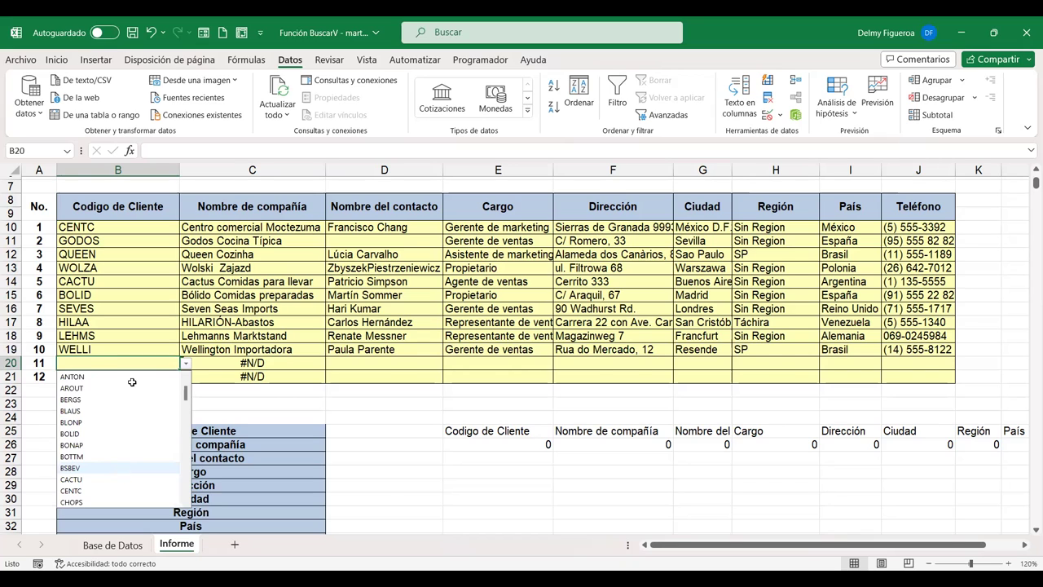
pyautogui.click(119, 469)
pyautogui.press('Return')
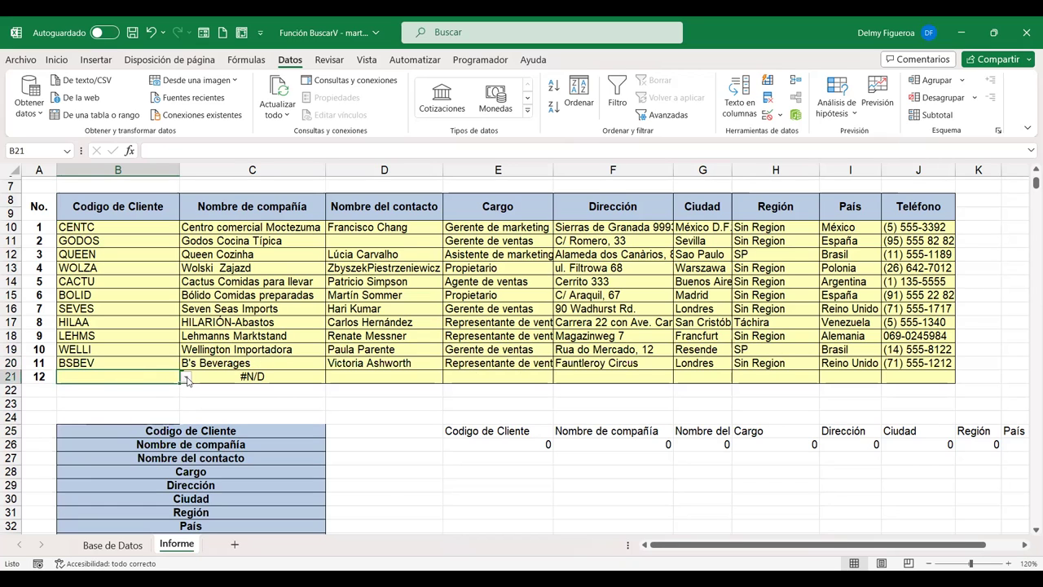
pyautogui.click(186, 378)
pyautogui.click(126, 413)
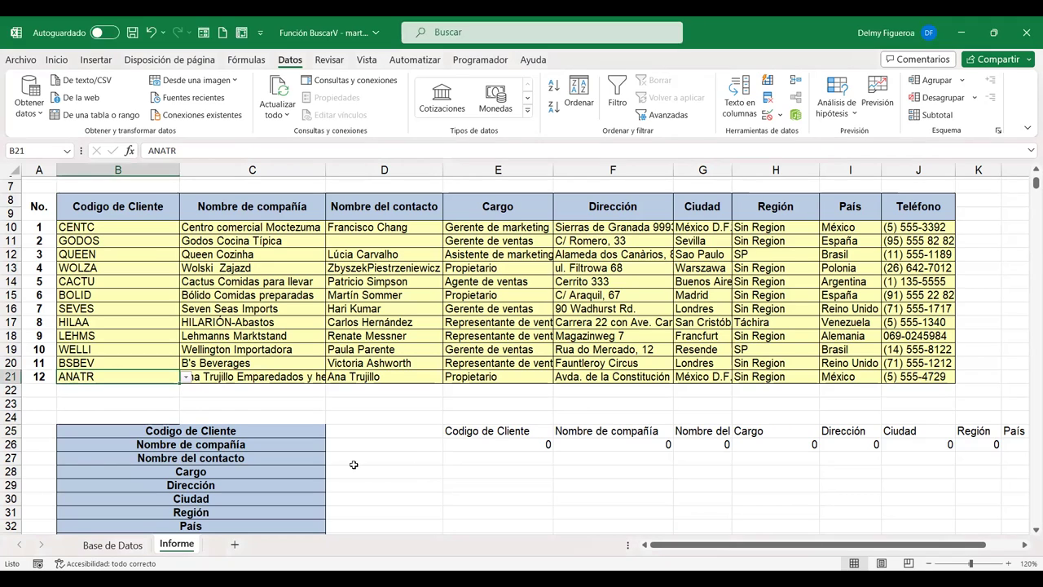
pyautogui.scroll(2, 408, 338)
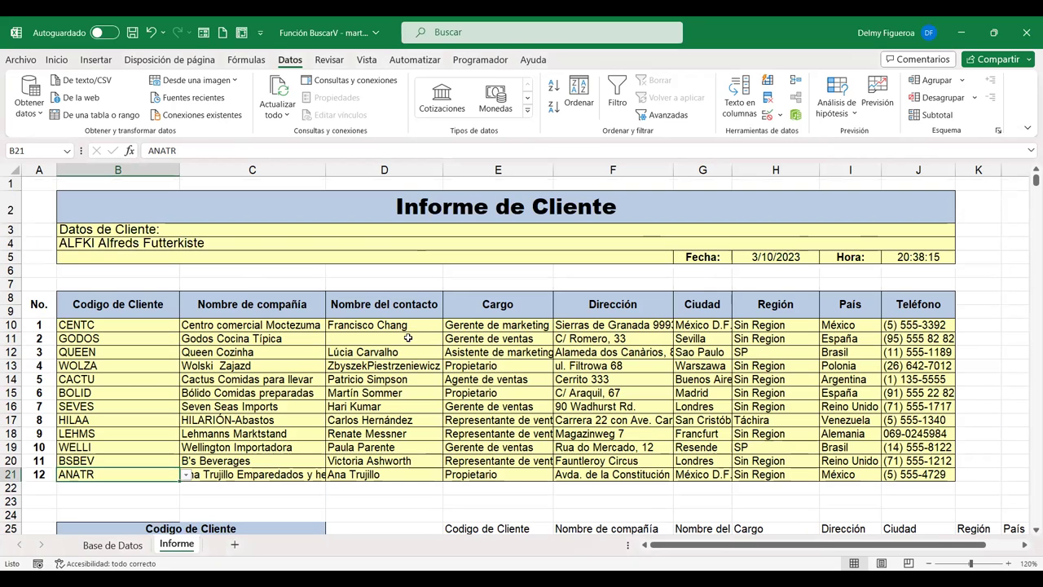
pyautogui.click(137, 546)
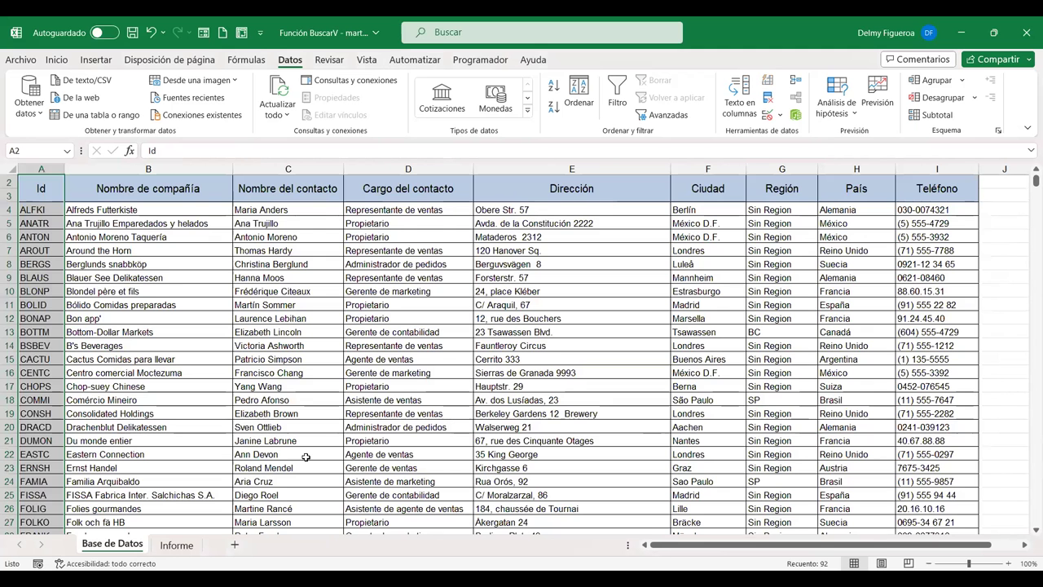
pyautogui.click(307, 457)
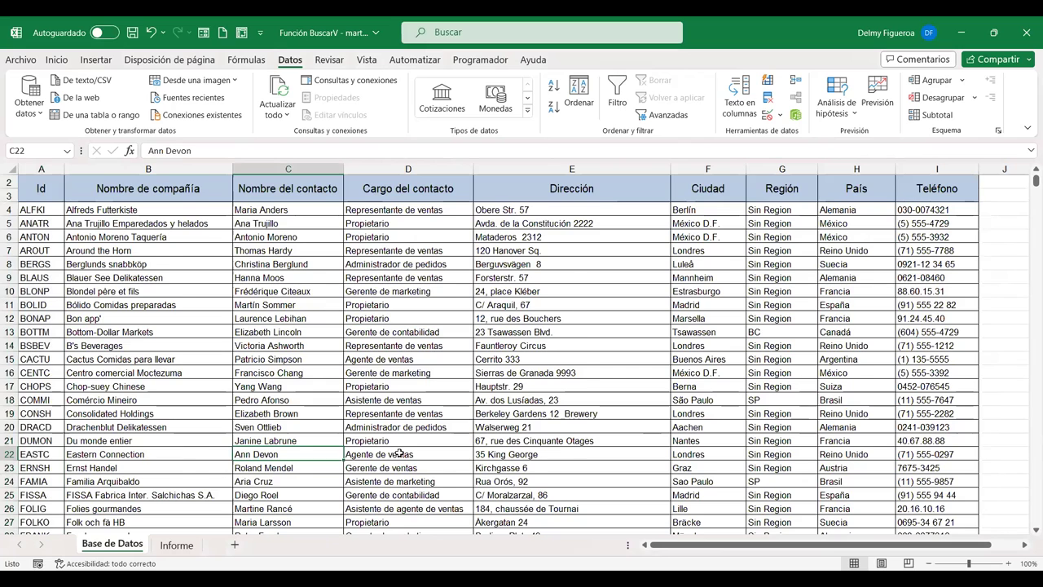
pyautogui.hotkey('ctrl', 'Home')
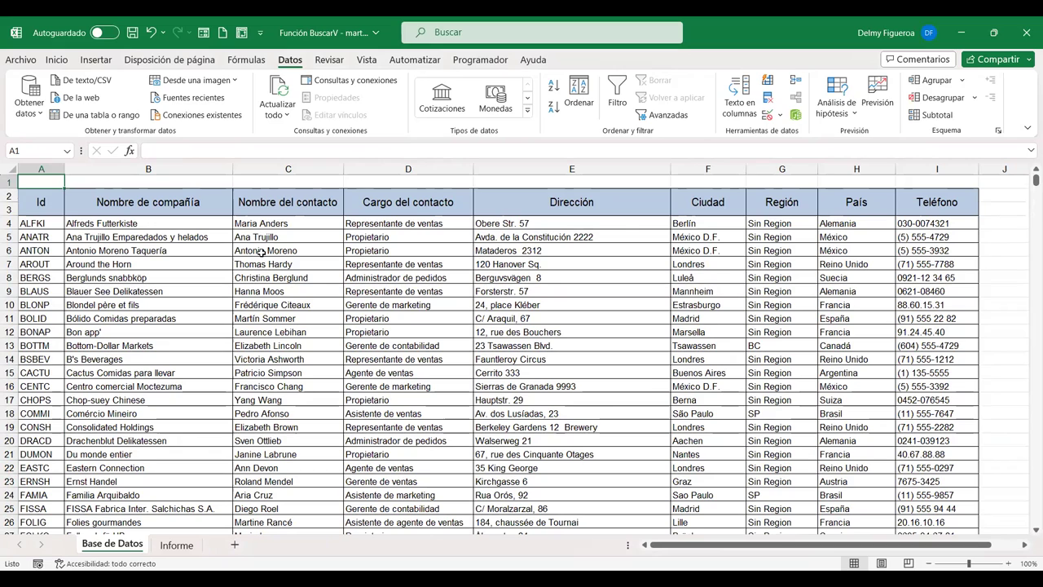
pyautogui.click(196, 221)
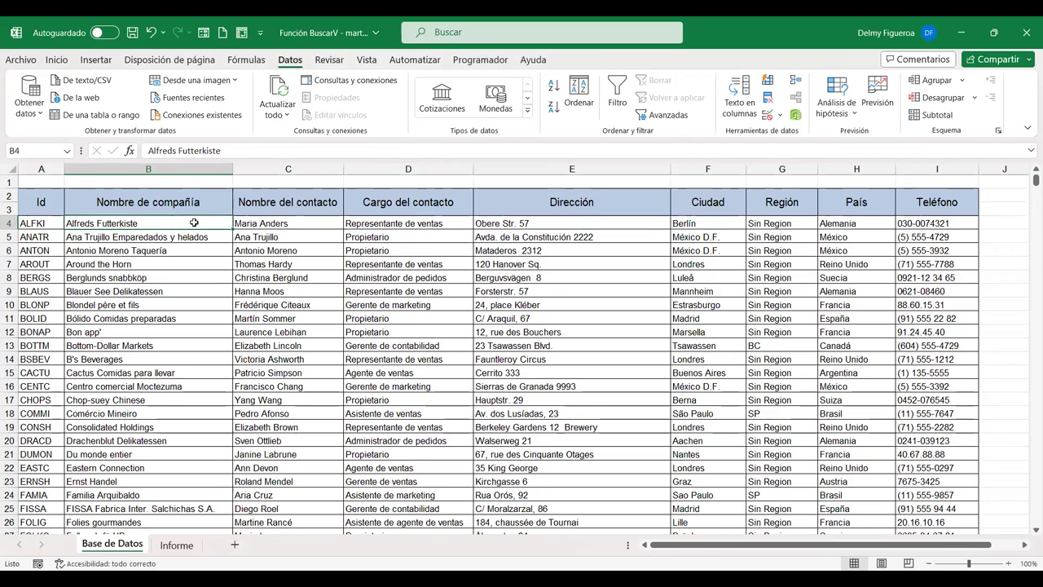
pyautogui.moveTo(193, 223); pyautogui.dragTo(184, 357)
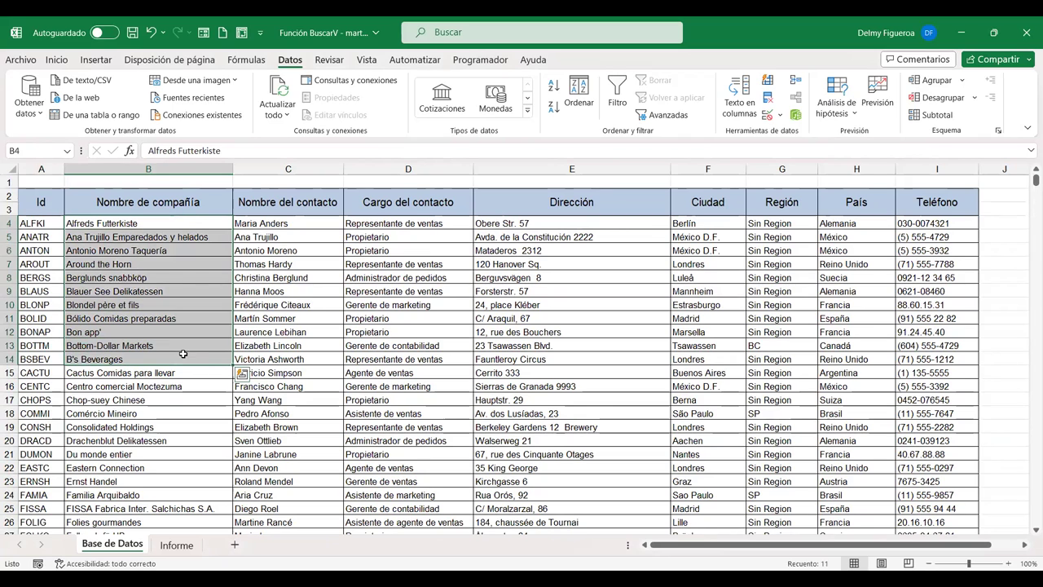
pyautogui.moveTo(35, 222); pyautogui.dragTo(35, 318)
pyautogui.click(179, 222)
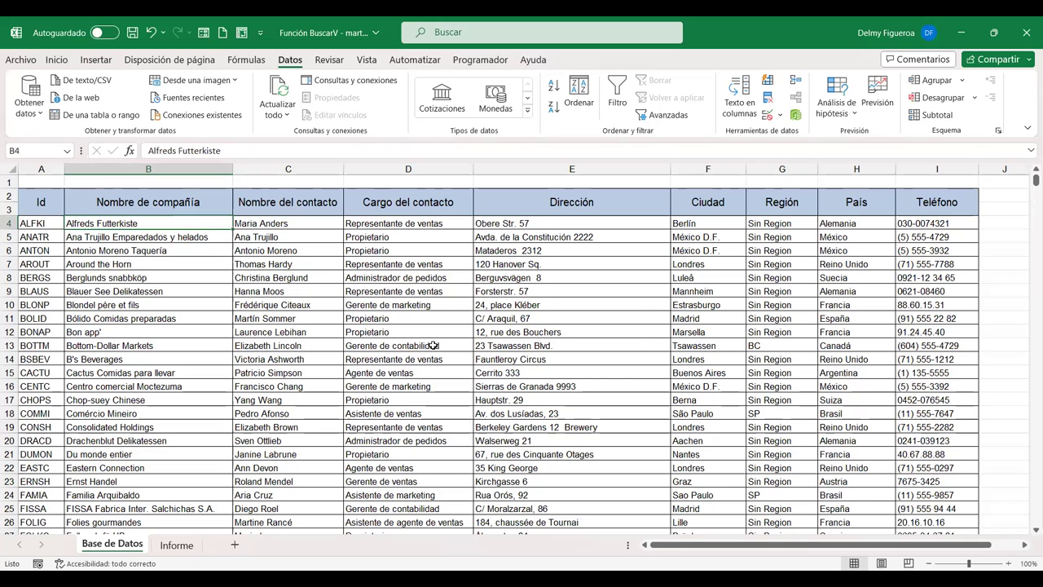
pyautogui.click(177, 546)
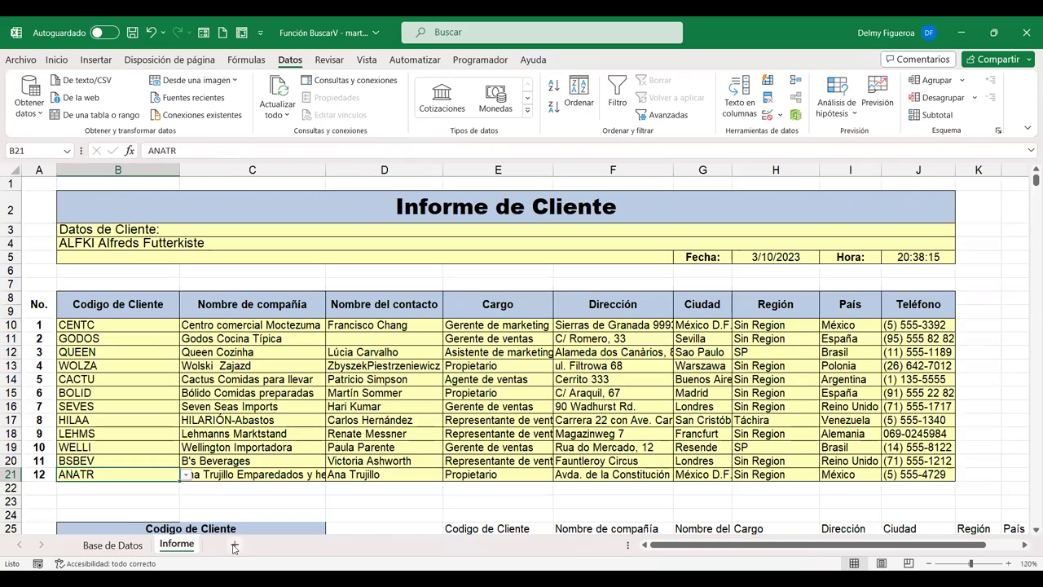
# - Add a new sheet, set all its cells to font size 12, and zoom to 120%
pyautogui.click(235, 545)
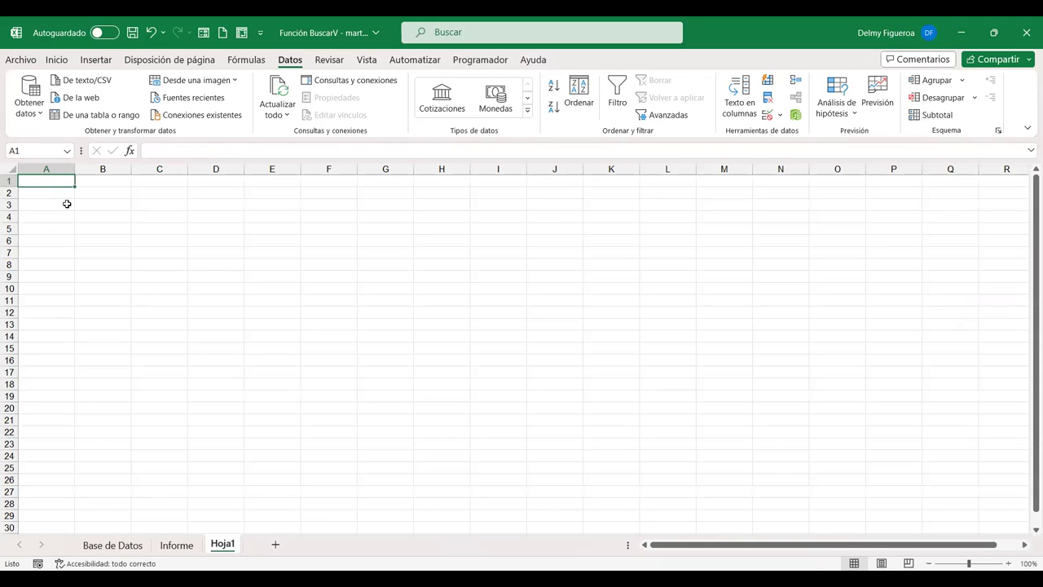
pyautogui.click(11, 170)
pyautogui.click(56, 60)
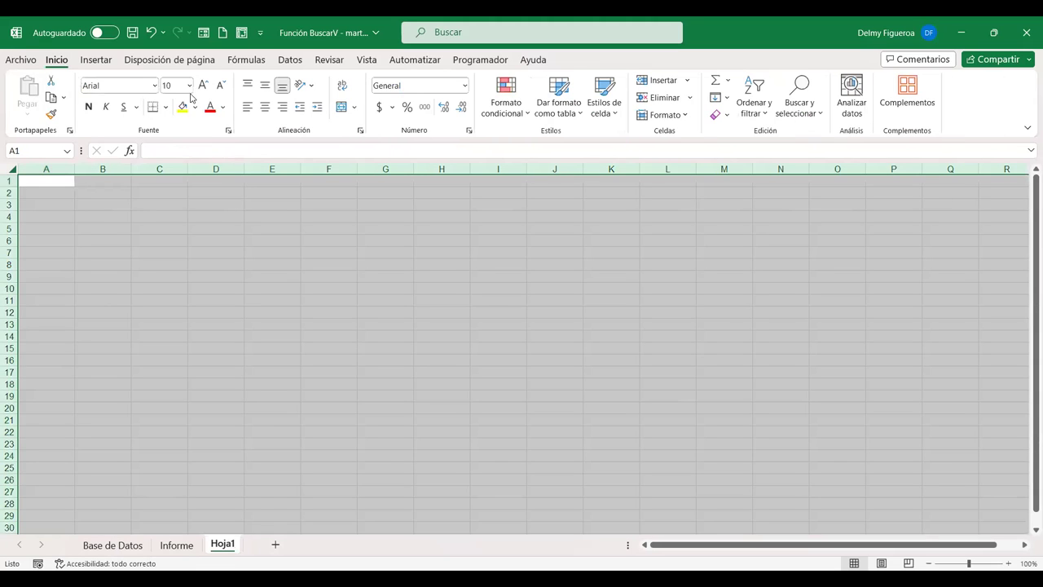
pyautogui.click(203, 85)
pyautogui.click(203, 84)
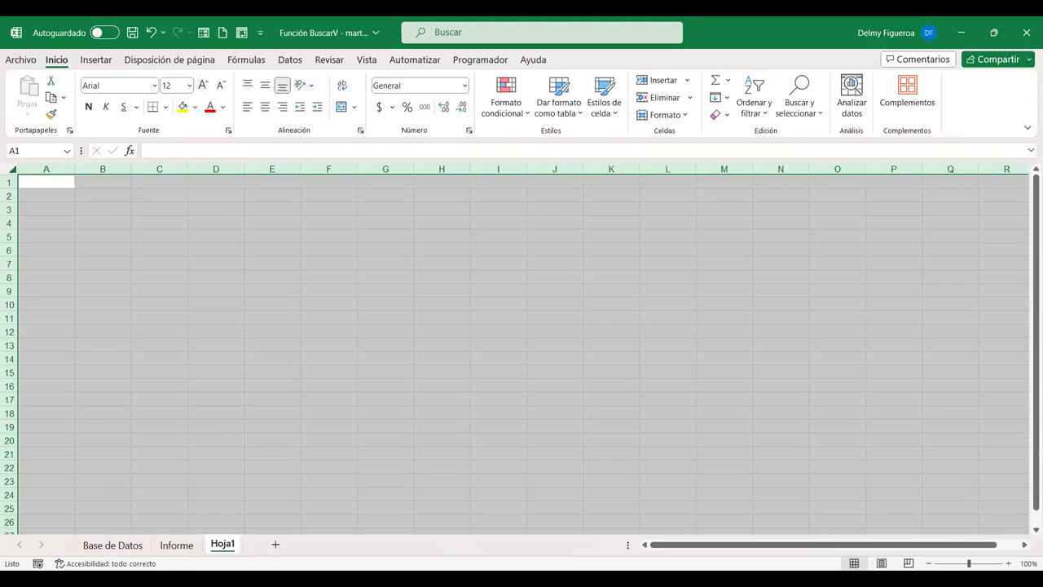
pyautogui.click(1009, 563)
pyautogui.click(1009, 563)
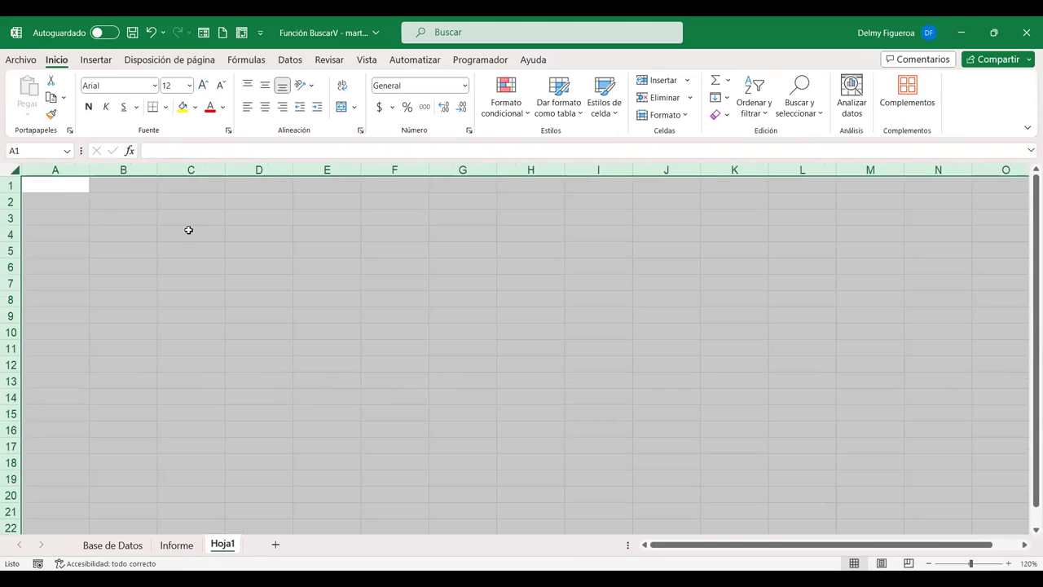
# - Enter 'Digite nombre de compañía' in A1, AutoFit column A, and 'Su código es:' in A2
pyautogui.click(61, 188)
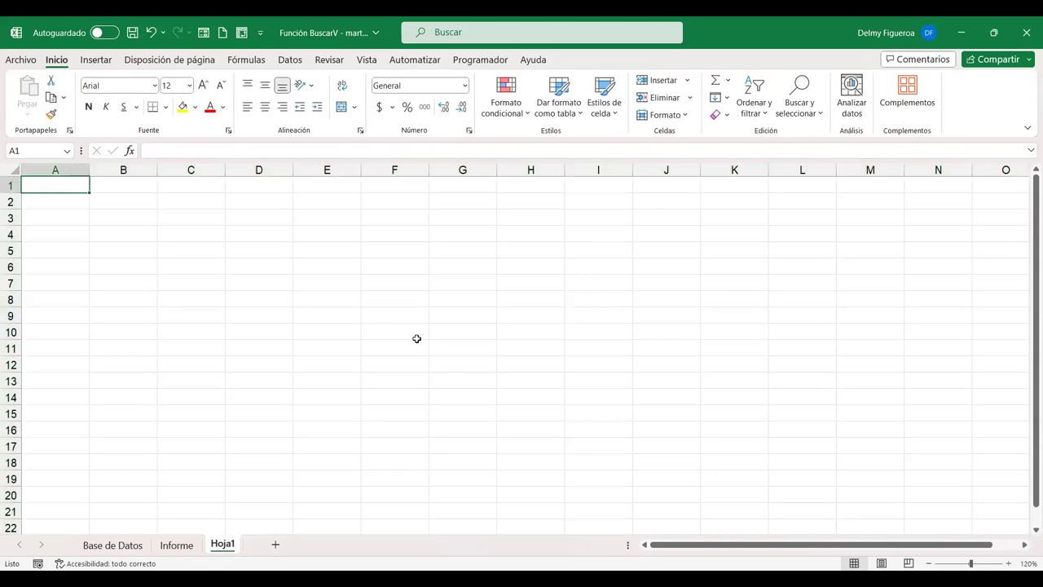
pyautogui.write('Digite nombre de compañía')
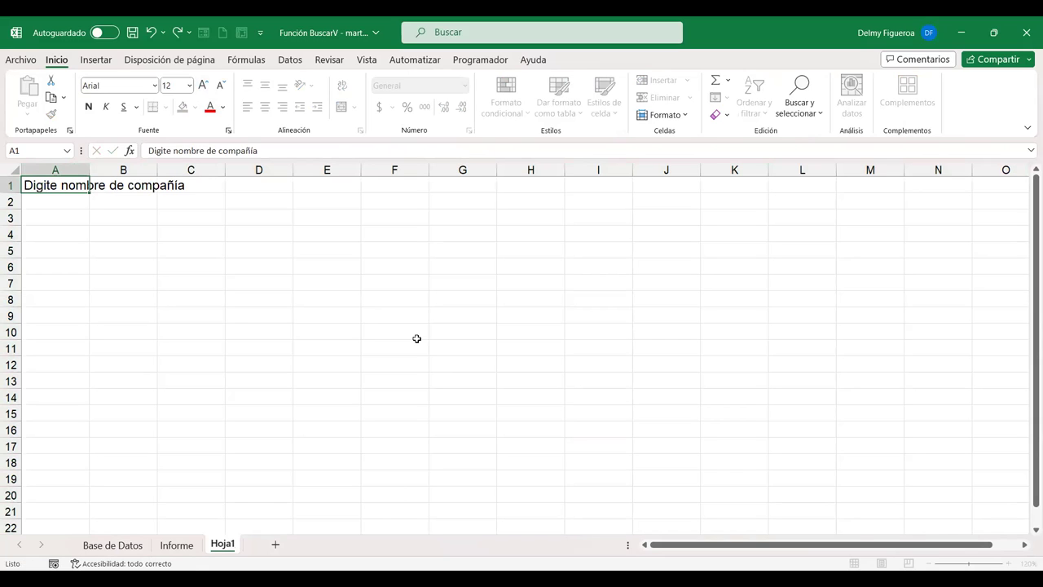
pyautogui.press('Return')
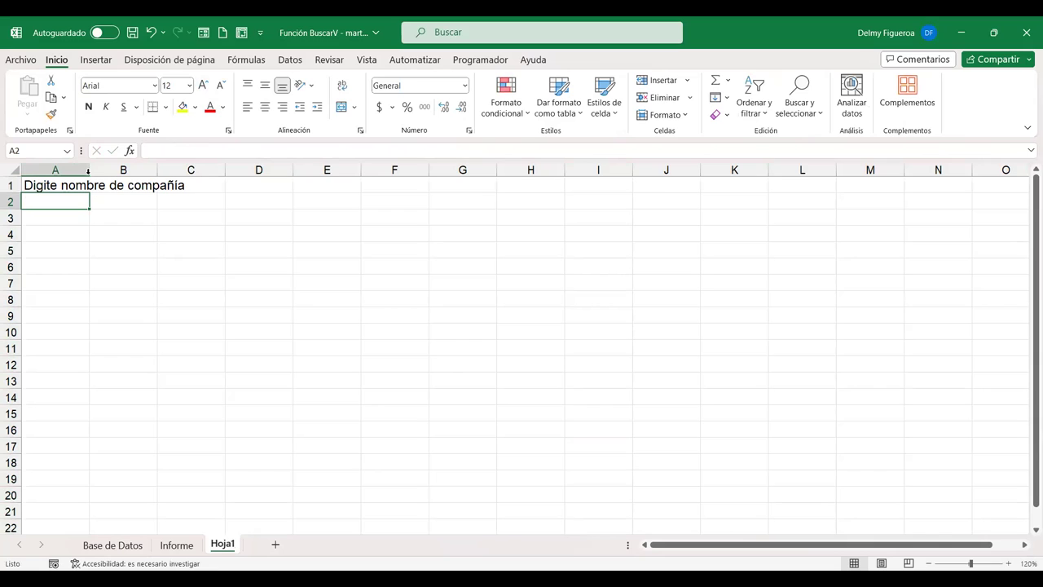
pyautogui.hotkey('alt', 'h')
pyautogui.write('oi')
pyautogui.write('Su')
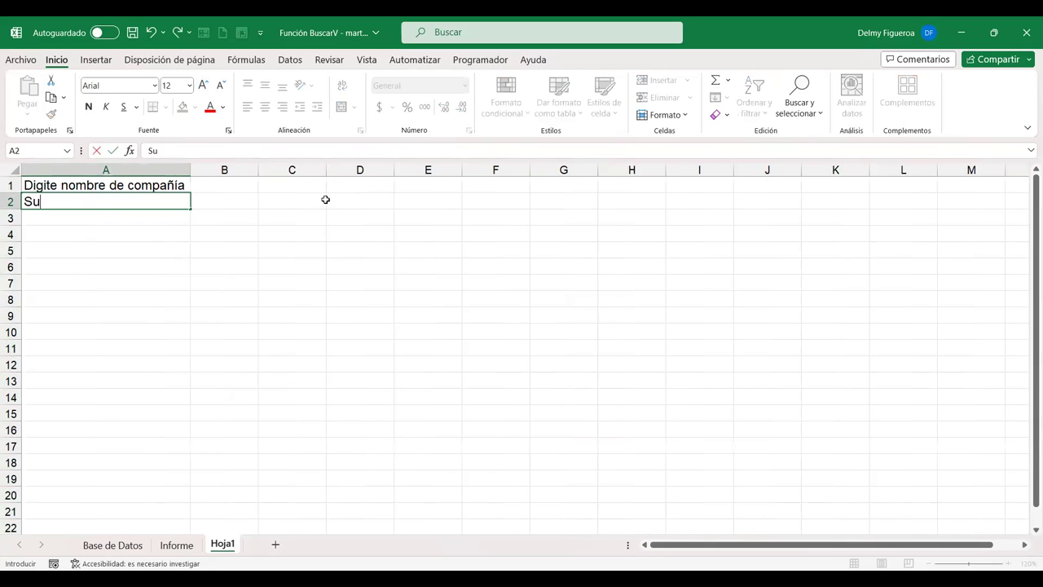
pyautogui.write('ód')
pyautogui.write('igo es:')
pyautogui.press('Return')
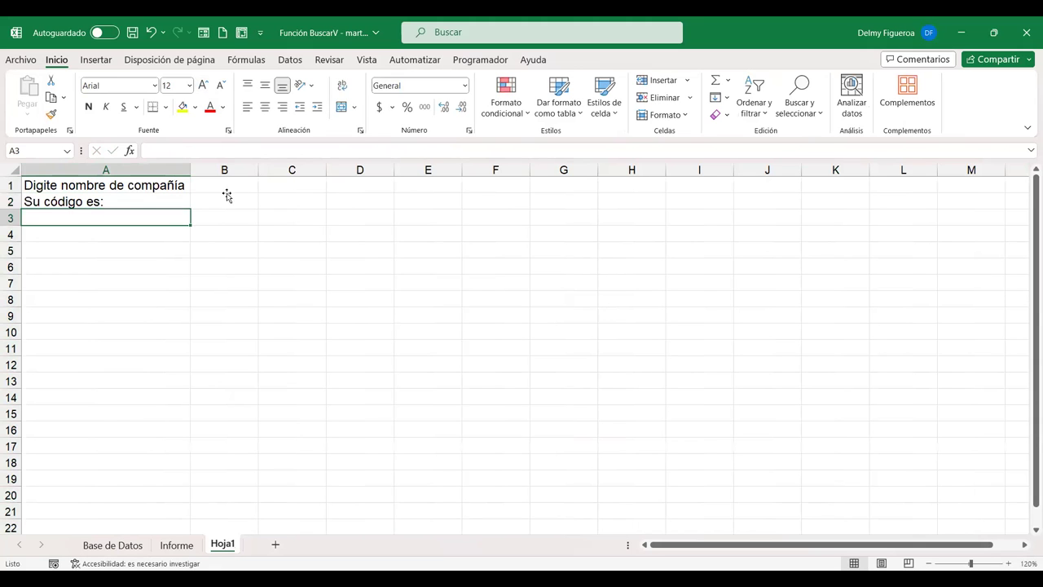
pyautogui.click(225, 186)
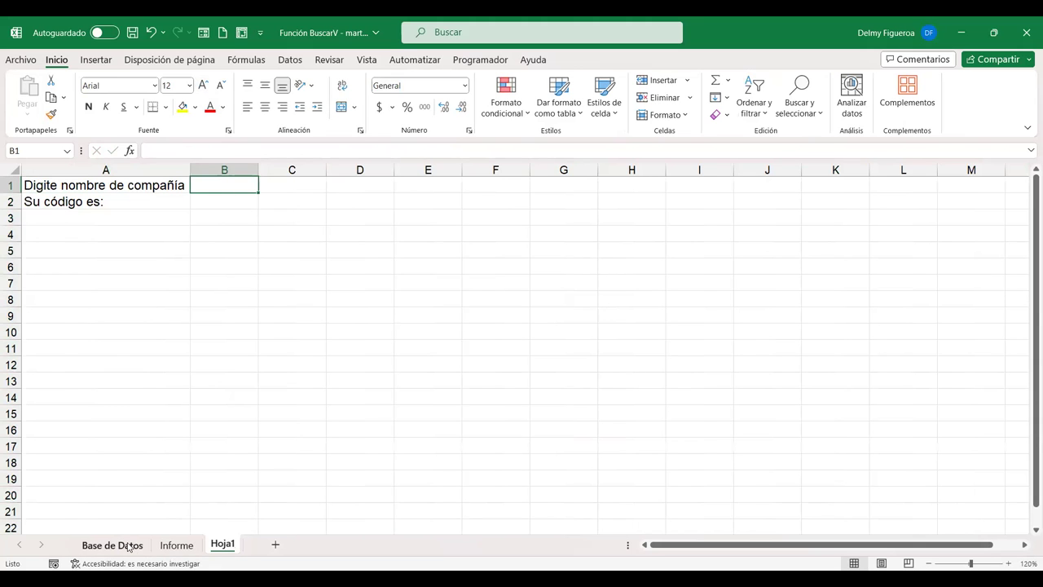
# - Copy 'Alfreds Futterkiste' from the Base de Datos sheet into Hoja1 cell B1
pyautogui.click(126, 546)
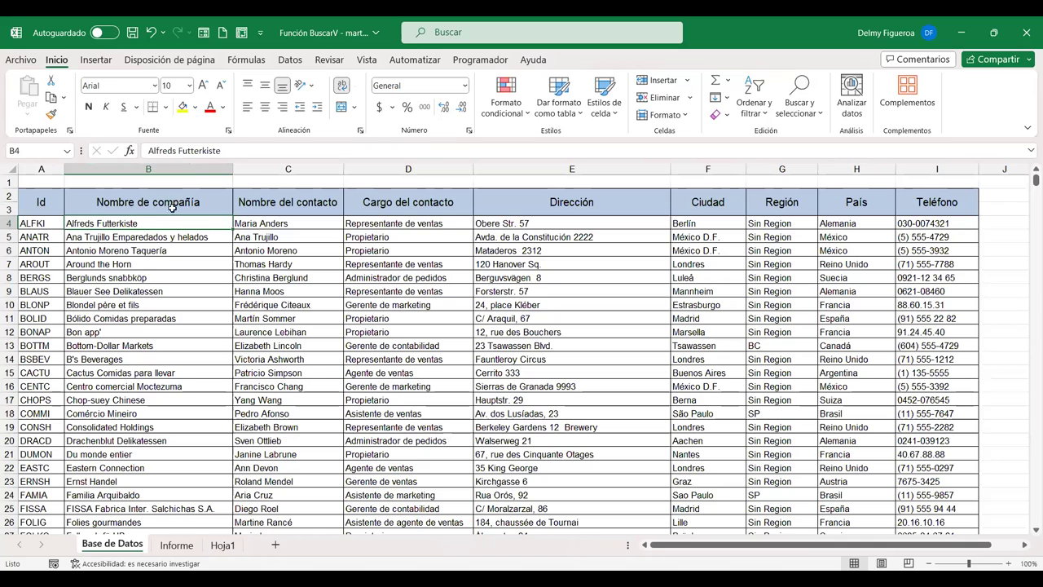
pyautogui.moveTo(221, 150); pyautogui.dragTo(149, 150)
pyautogui.hotkey('ctrl', 'c')
pyautogui.press('Escape')
pyautogui.click(176, 545)
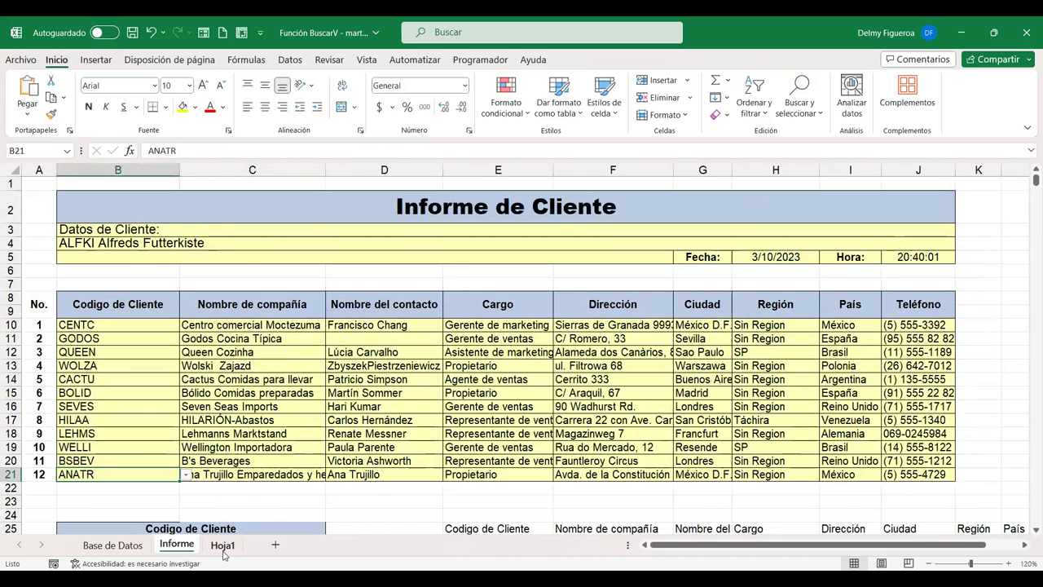
pyautogui.click(223, 545)
pyautogui.hotkey('ctrl', 'v')
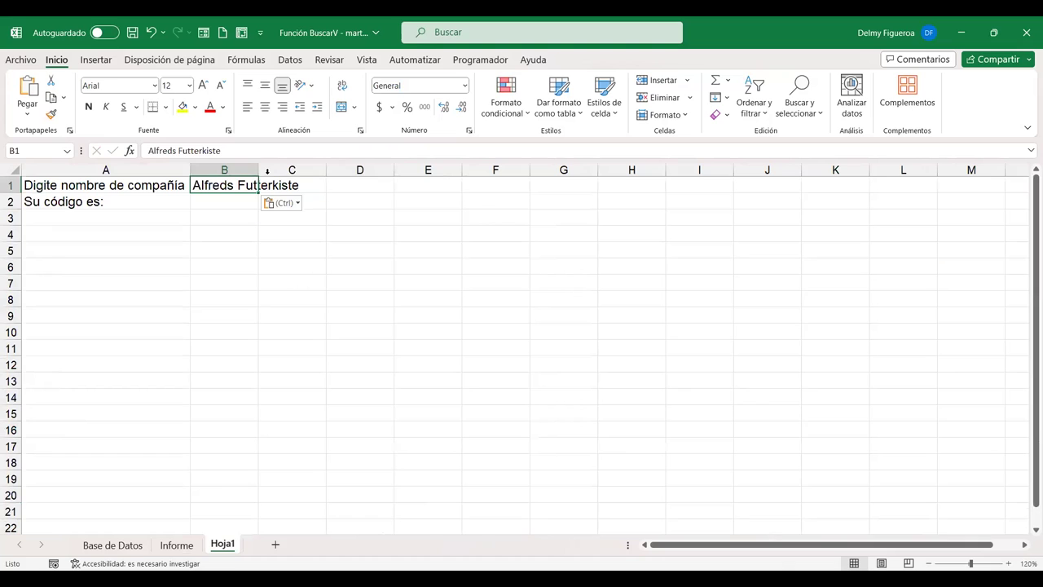
pyautogui.press('Return')
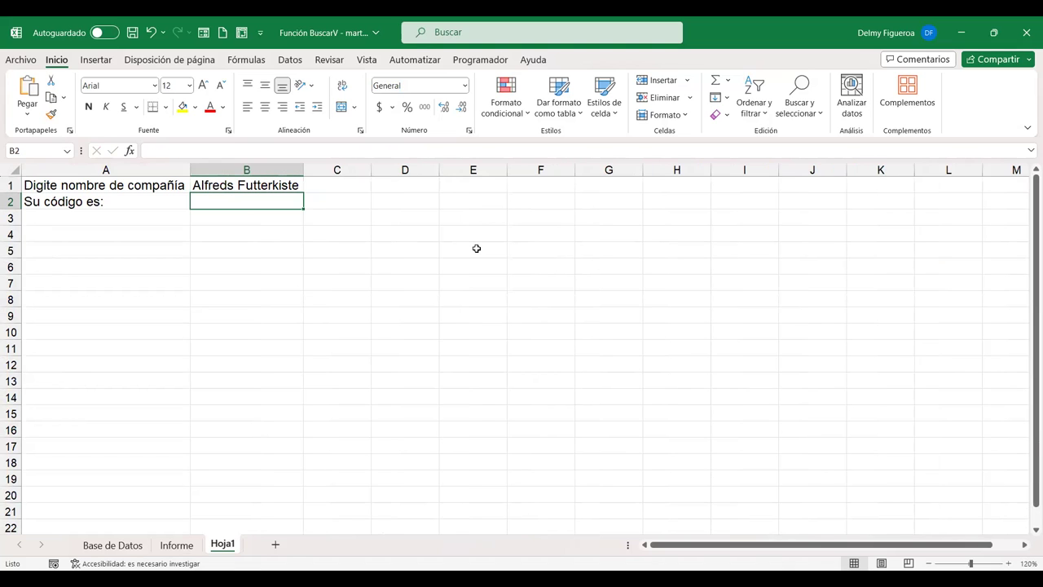
# - Enter =+BUSCARV(B1;Empresas;1;FALSO) in B2 as an exact-match lookup
pyautogui.write('+busc')
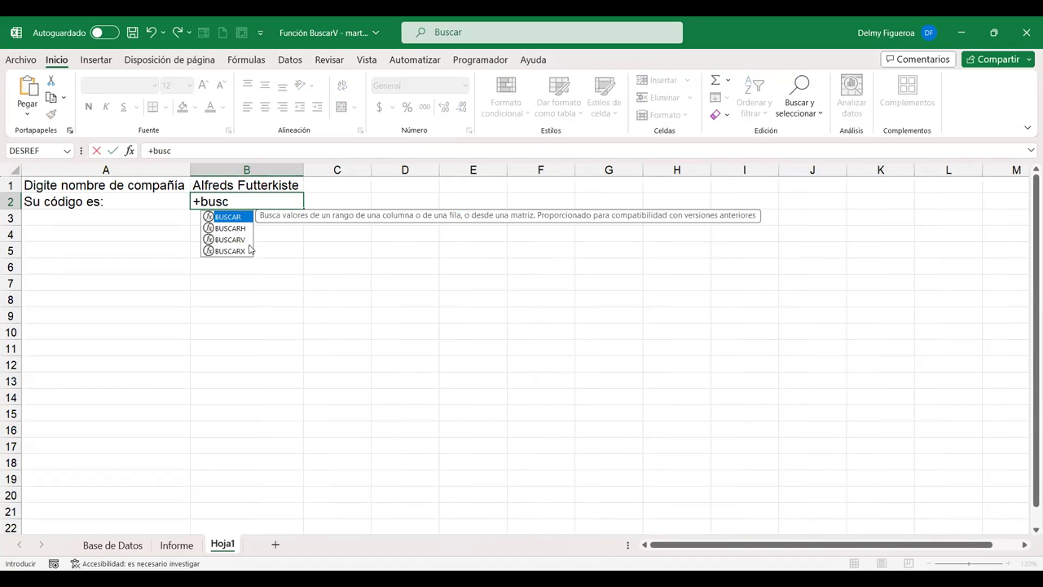
pyautogui.doubleClick(232, 240)
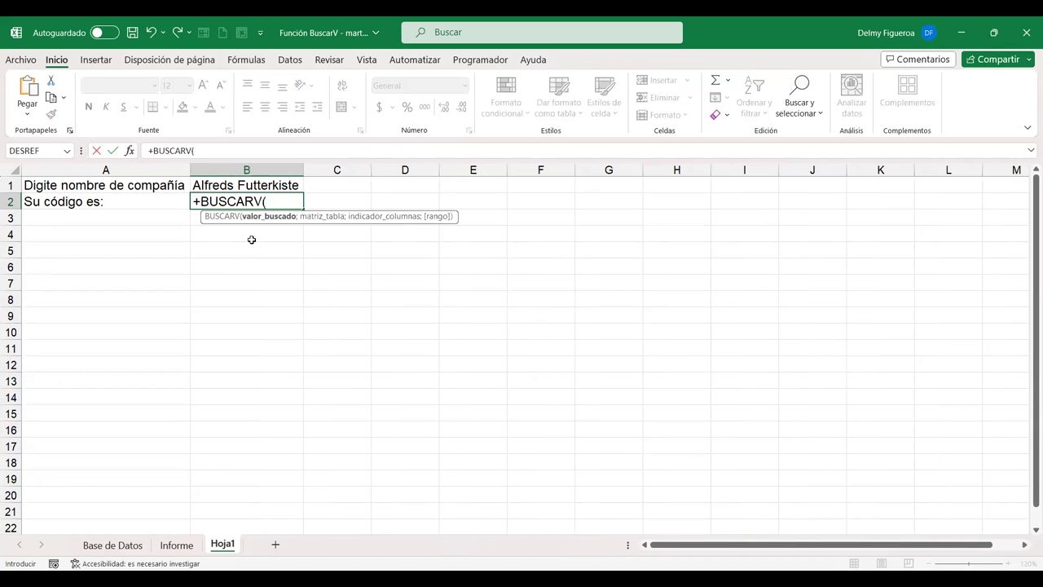
pyautogui.click(258, 183)
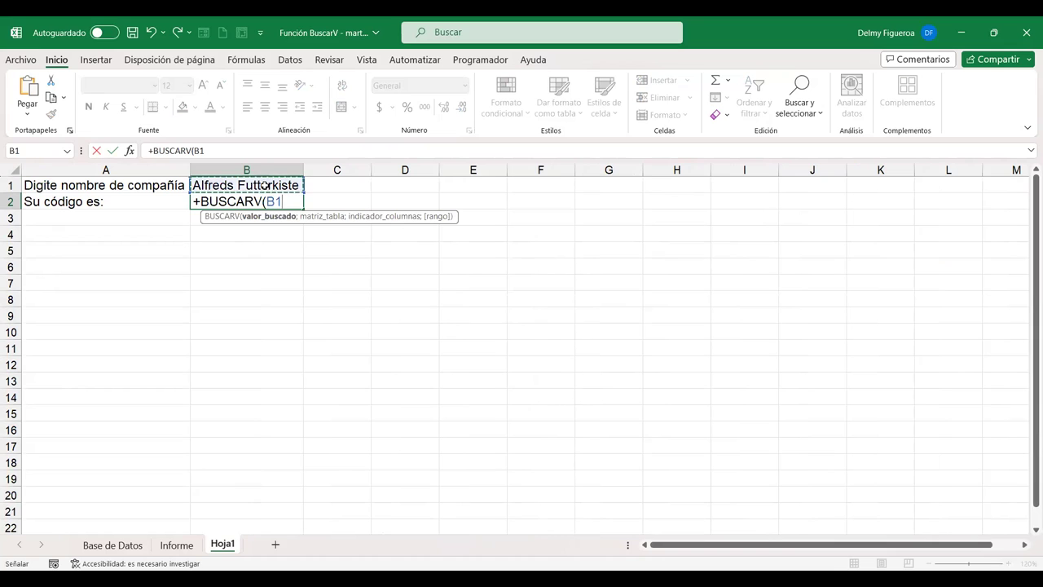
pyautogui.write(';')
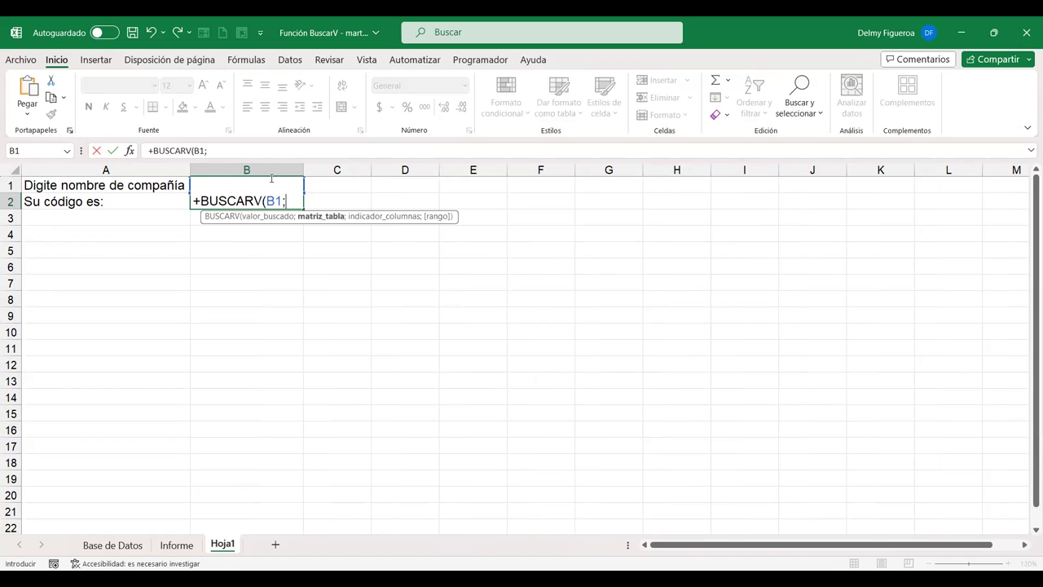
pyautogui.write('empre')
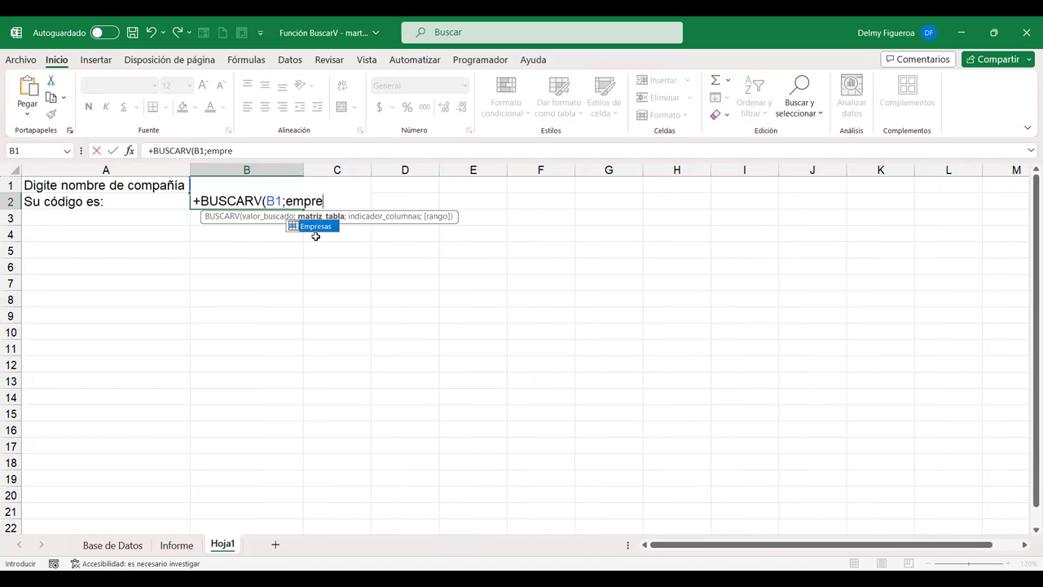
pyautogui.press('Tab')
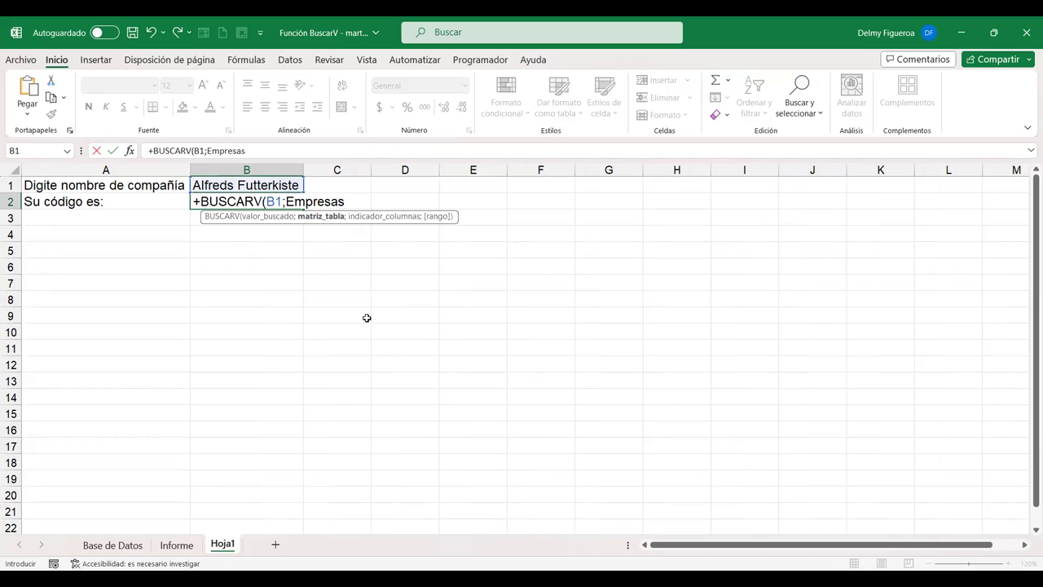
pyautogui.write(';')
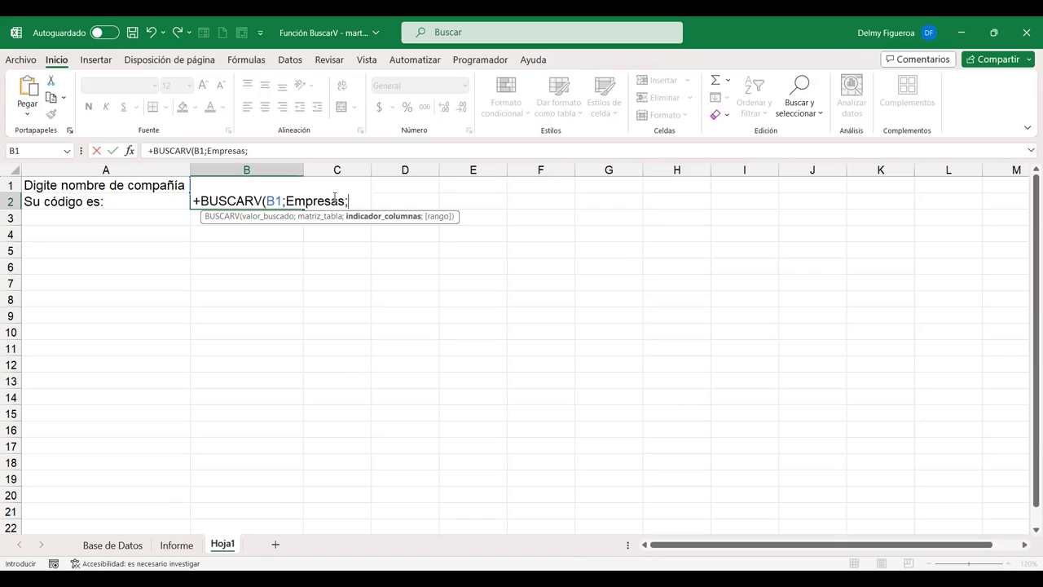
pyautogui.write('1')
pyautogui.write(';')
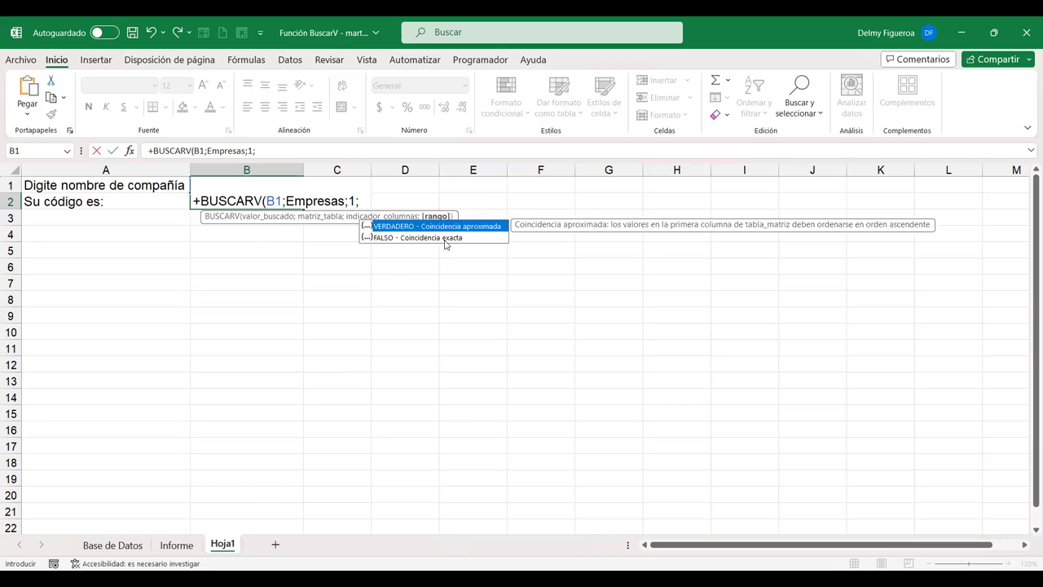
pyautogui.doubleClick(445, 238)
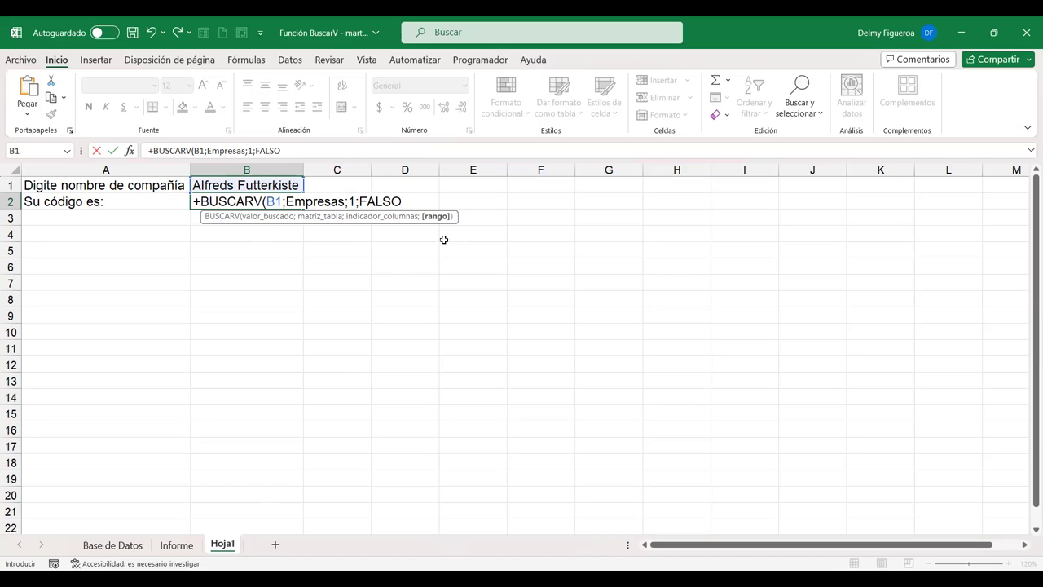
pyautogui.press('Return')
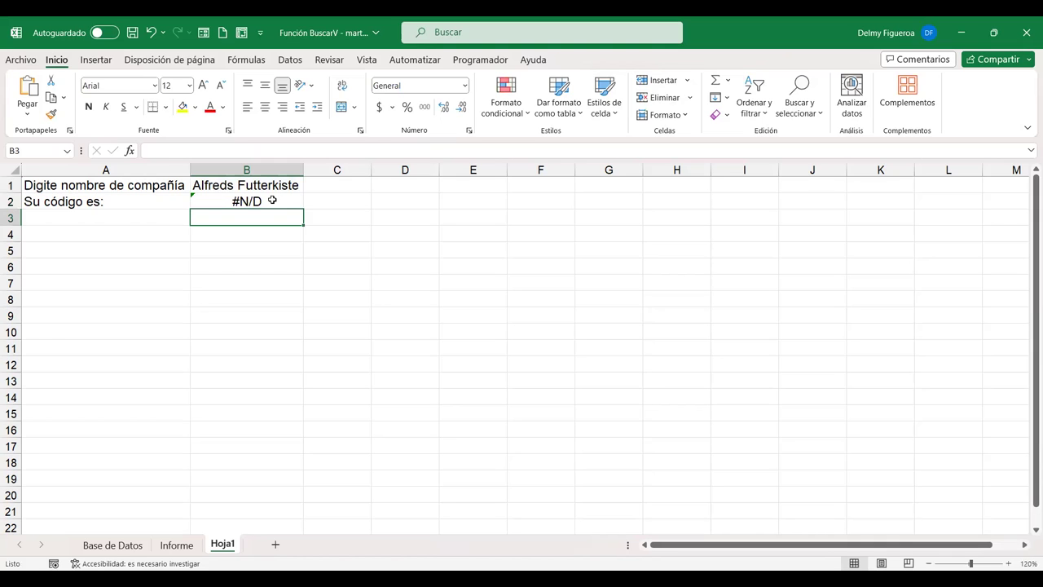
# - Review B2's formula, check ALFKI and its company name in Base de Datos A4:B4, then reselect B2
pyautogui.doubleClick(272, 199)
pyautogui.press('Return')
pyautogui.click(118, 544)
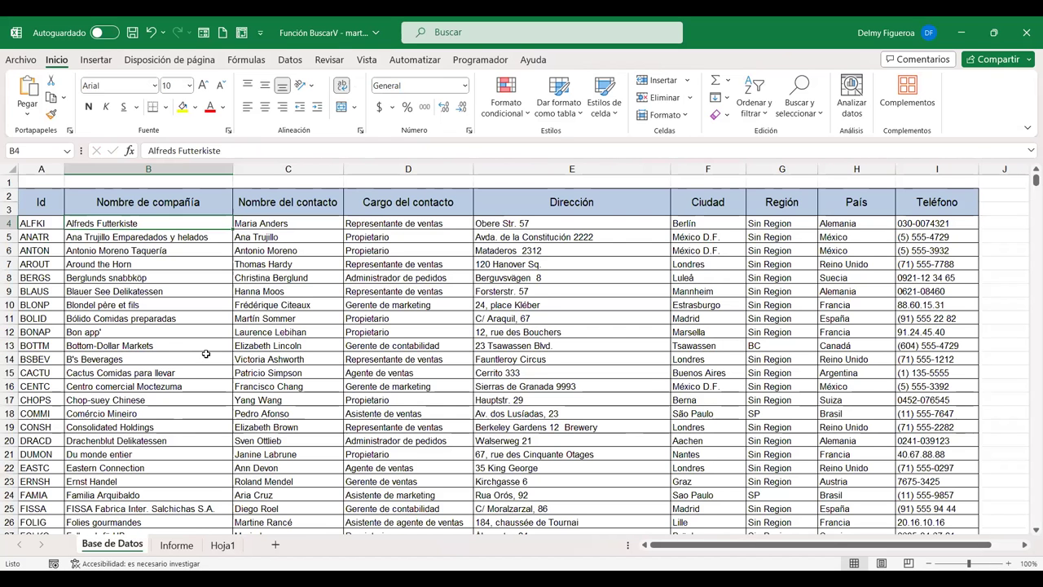
pyautogui.click(47, 225)
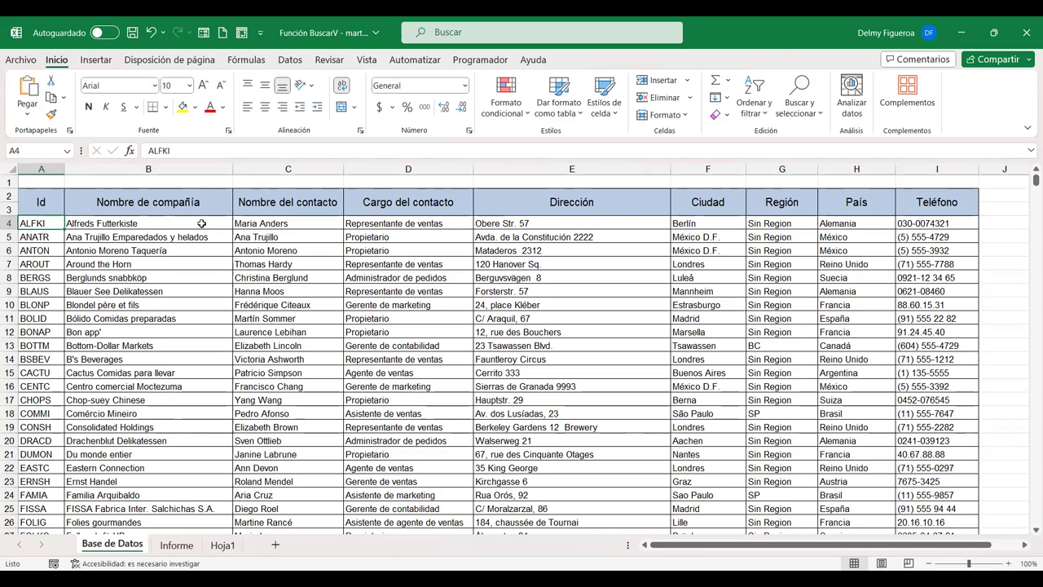
pyautogui.click(199, 222)
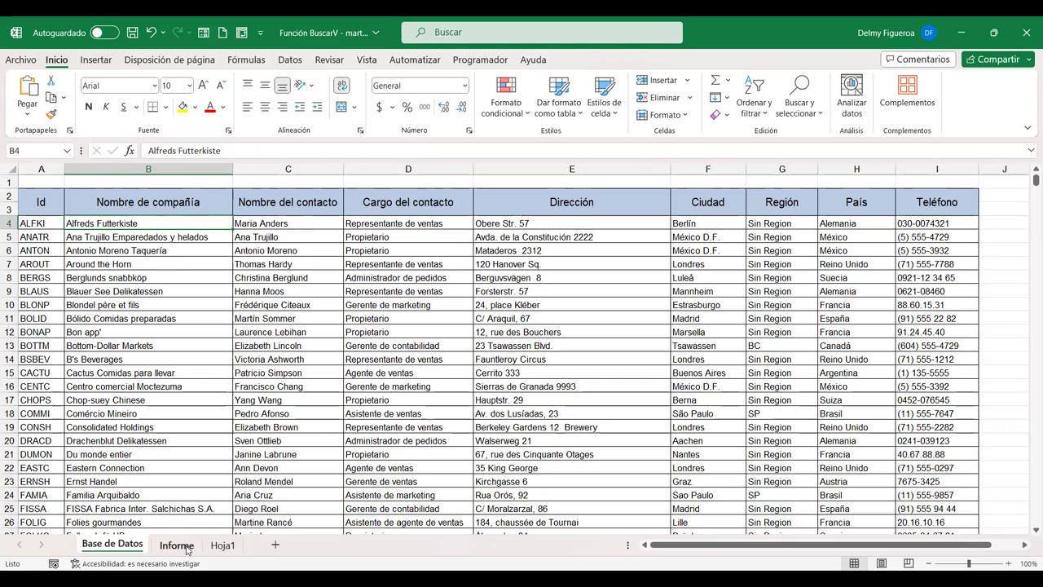
pyautogui.click(177, 545)
pyautogui.click(225, 546)
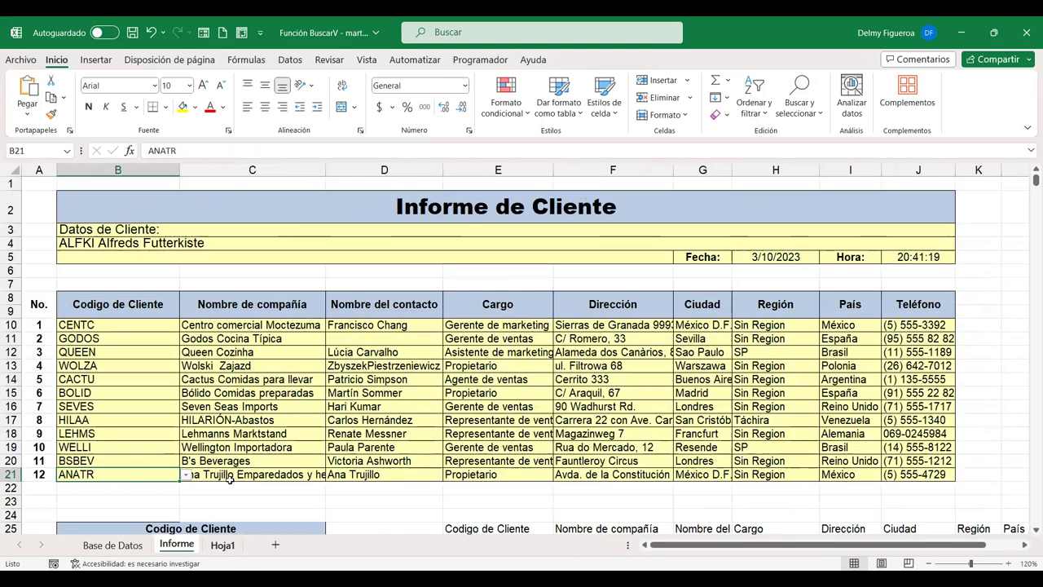
pyautogui.click(254, 200)
# - Change the column index in B2's BUSCARV from 1 to 2
pyautogui.doubleClick(253, 200)
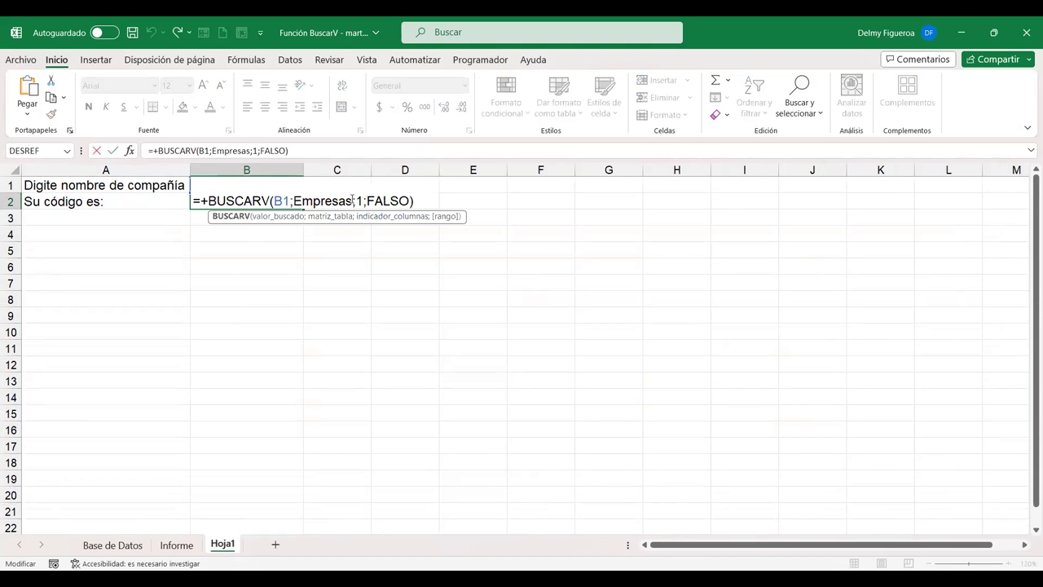
pyautogui.click(363, 200)
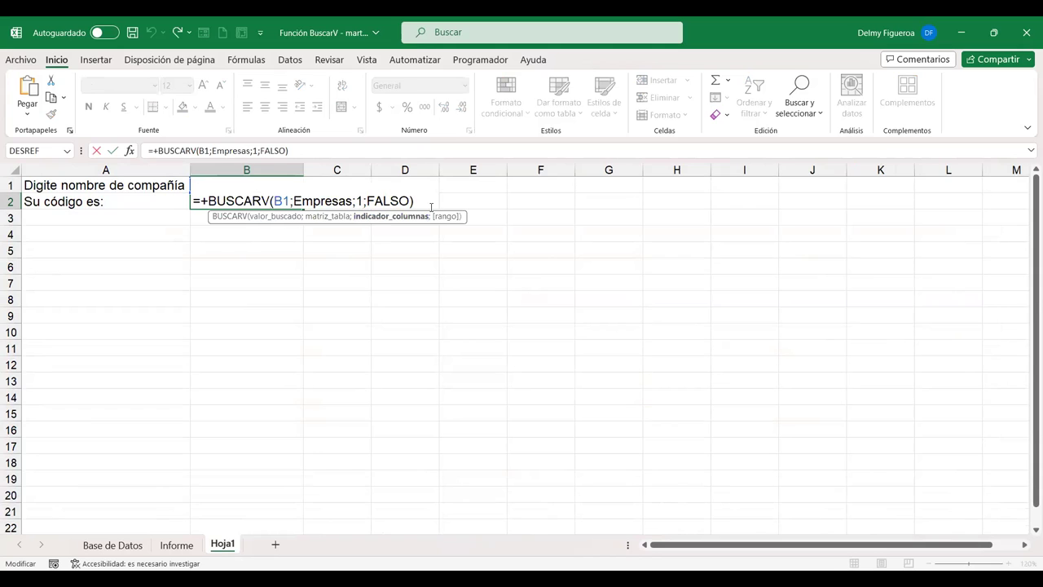
pyautogui.press('BackSpace')
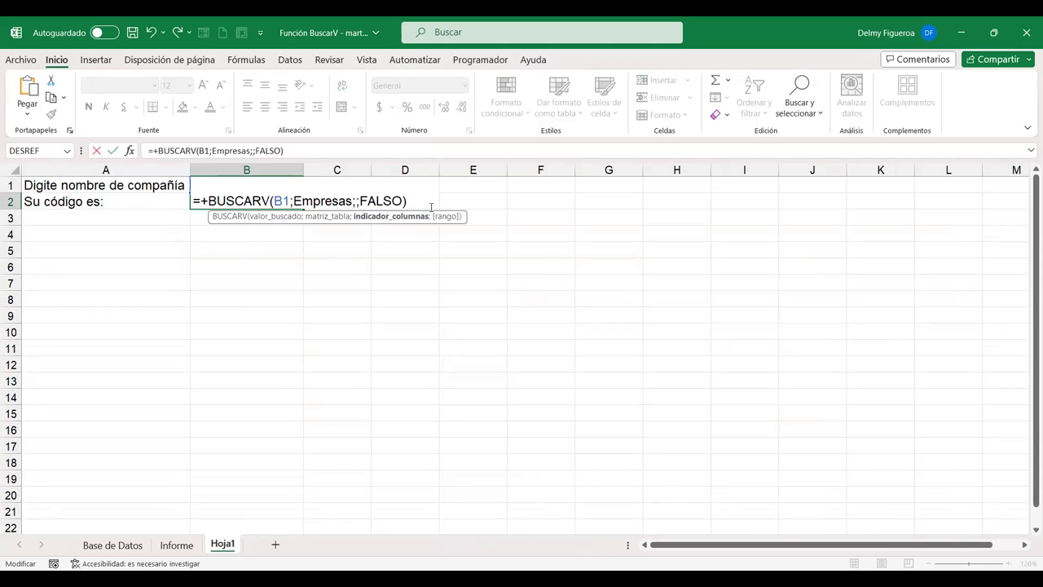
pyautogui.write('2')
pyautogui.press('Return')
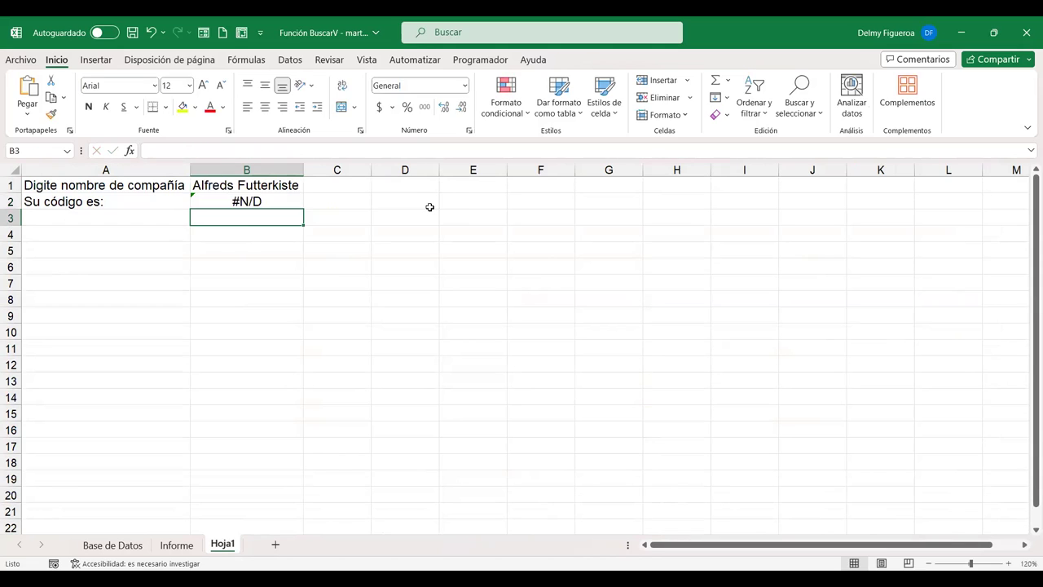
pyautogui.press('Up')
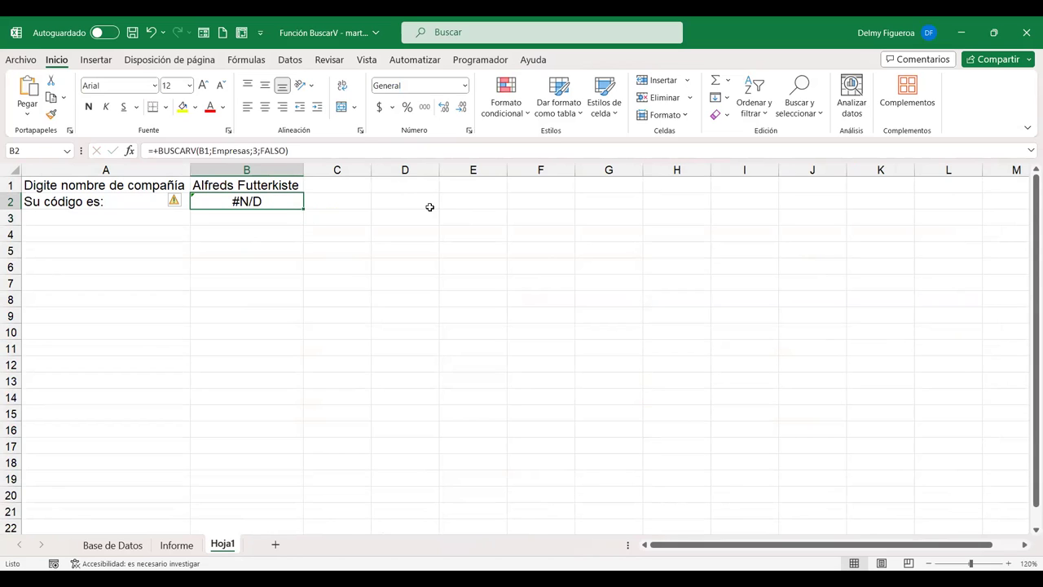
# - Replace FALSO with VERDADERO in B2's lookup for an approximate match
pyautogui.doubleClick(248, 202)
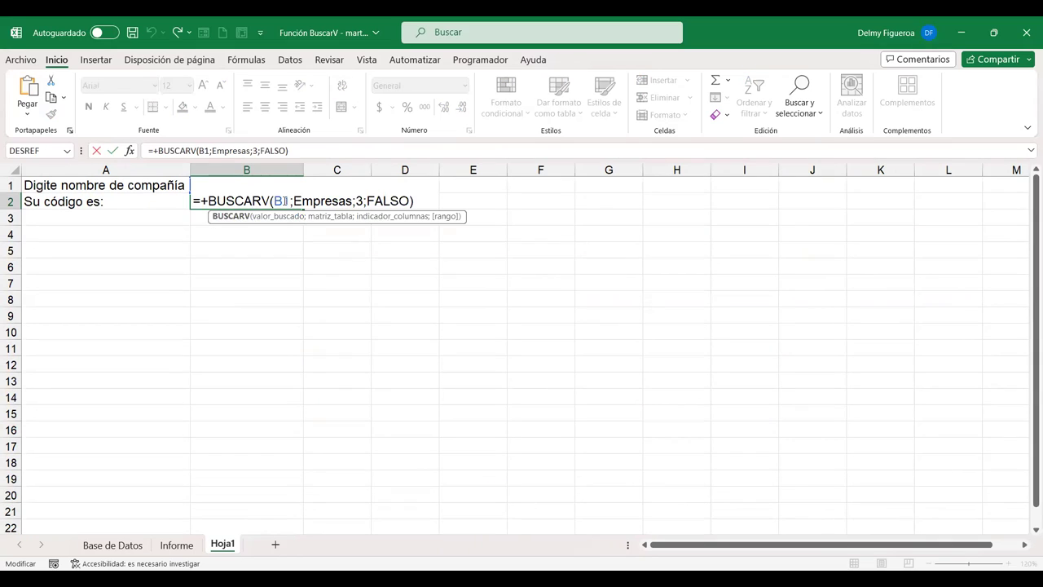
pyautogui.click(333, 201)
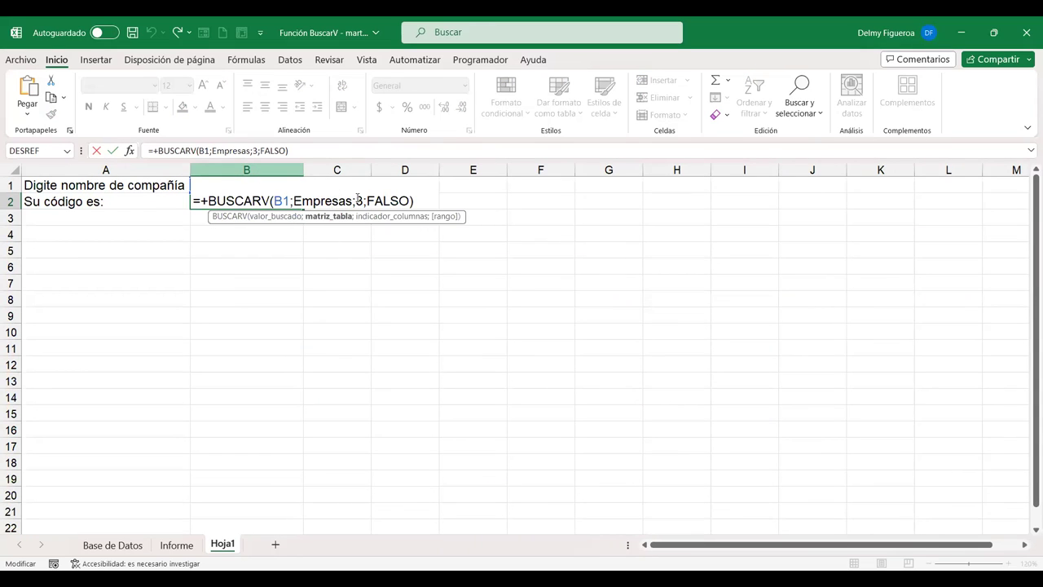
pyautogui.click(358, 201)
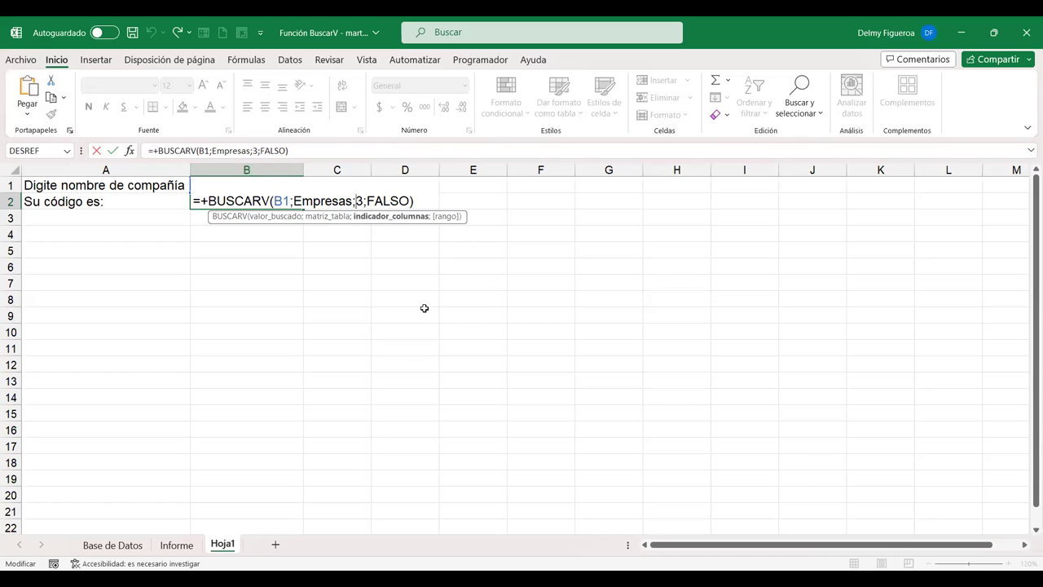
pyautogui.click(410, 201)
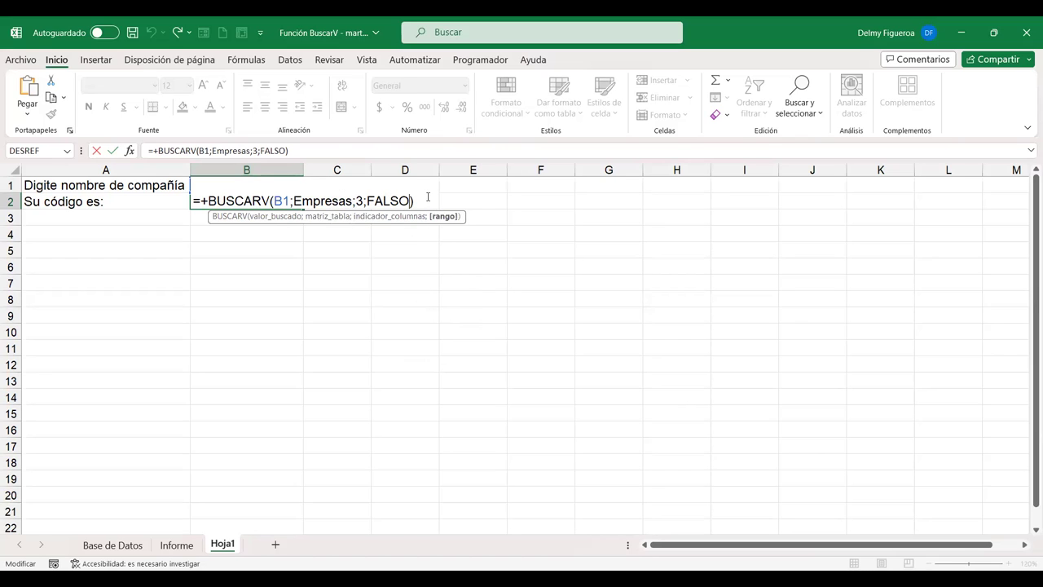
pyautogui.press('BackSpace')
pyautogui.press('BackSpace')
pyautogui.press('BackSpace')
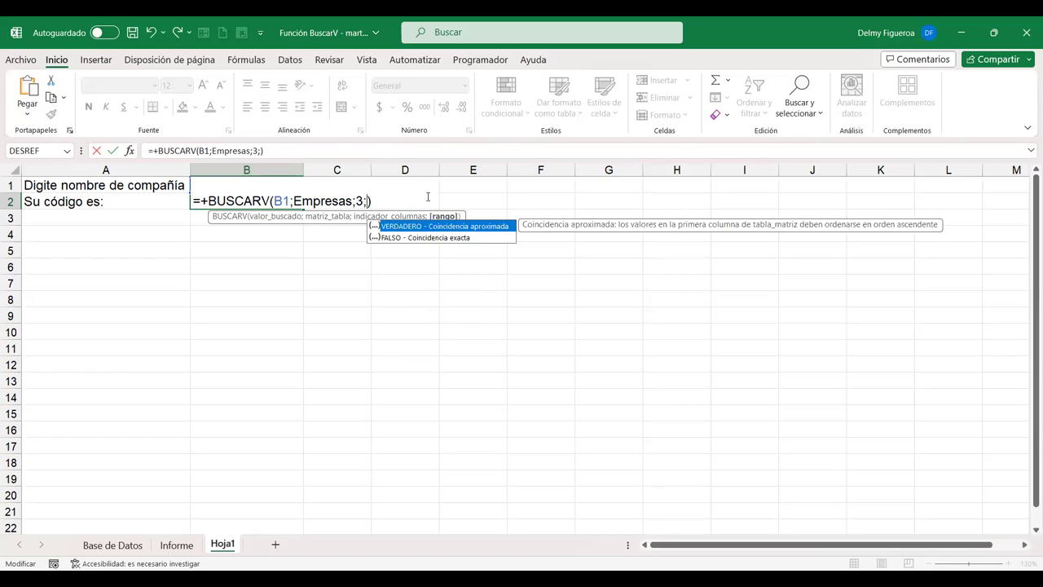
pyautogui.doubleClick(444, 228)
pyautogui.press('Return')
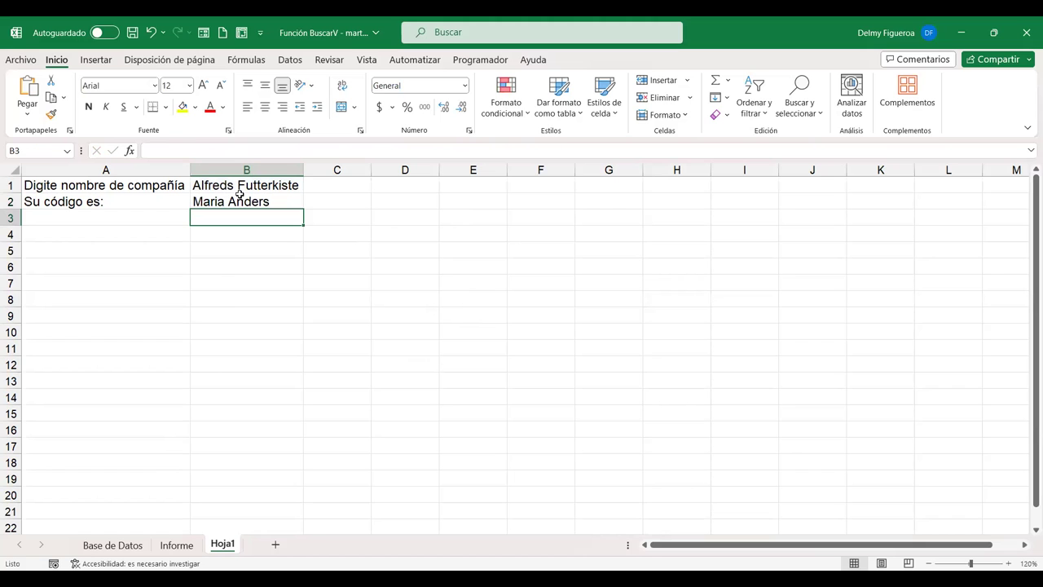
# - Delete the VERDADERO argument and its trailing semicolon from B2's BUSCARV formula
pyautogui.click(123, 548)
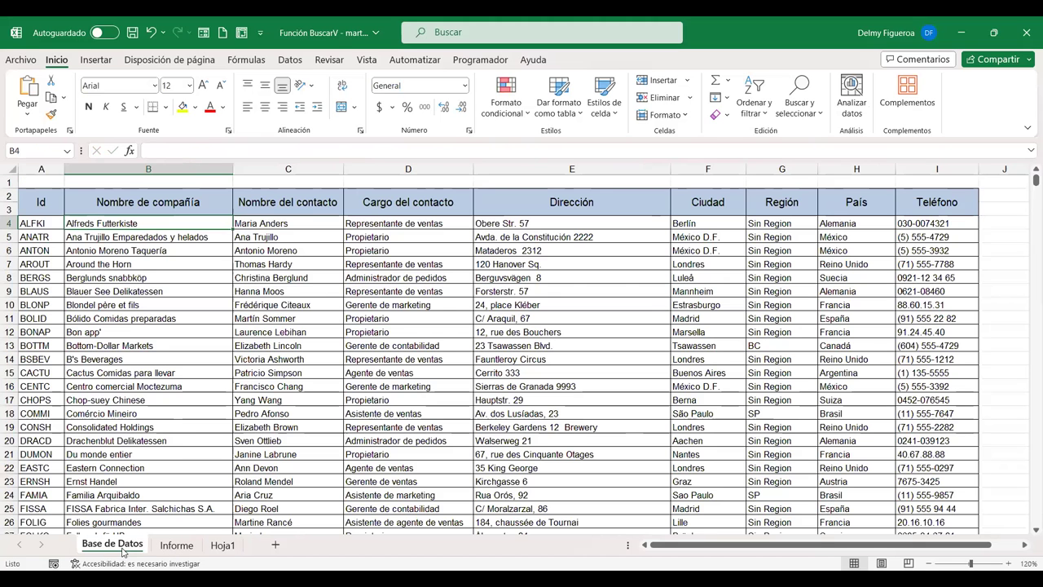
pyautogui.click(222, 546)
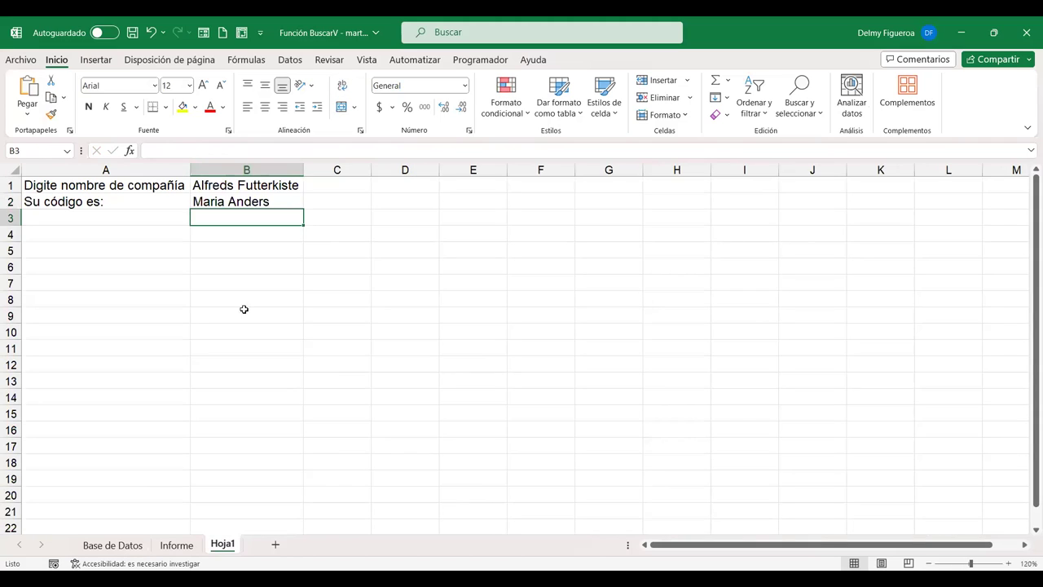
pyautogui.doubleClick(260, 201)
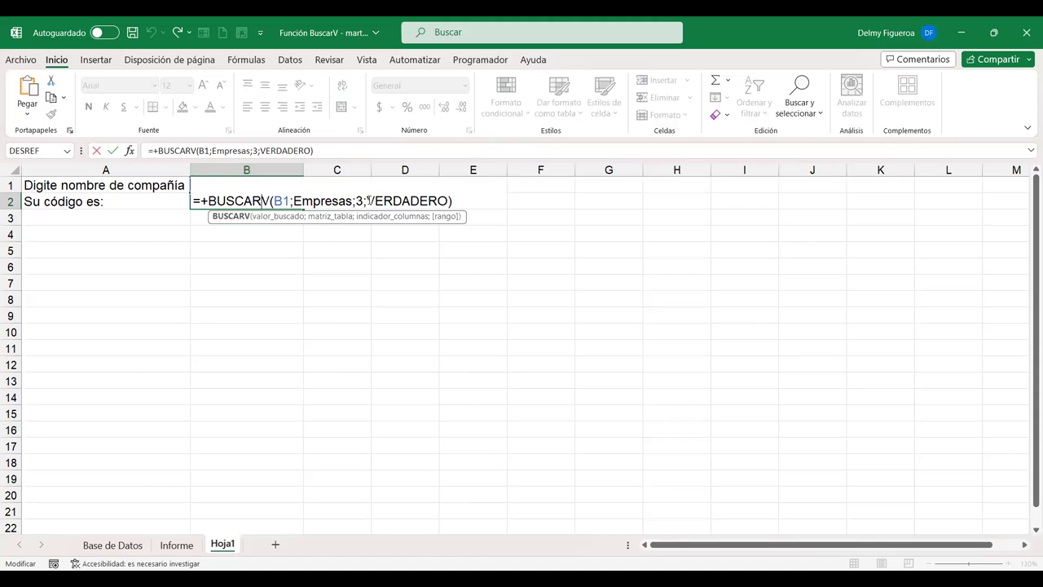
pyautogui.moveTo(367, 200); pyautogui.dragTo(448, 203)
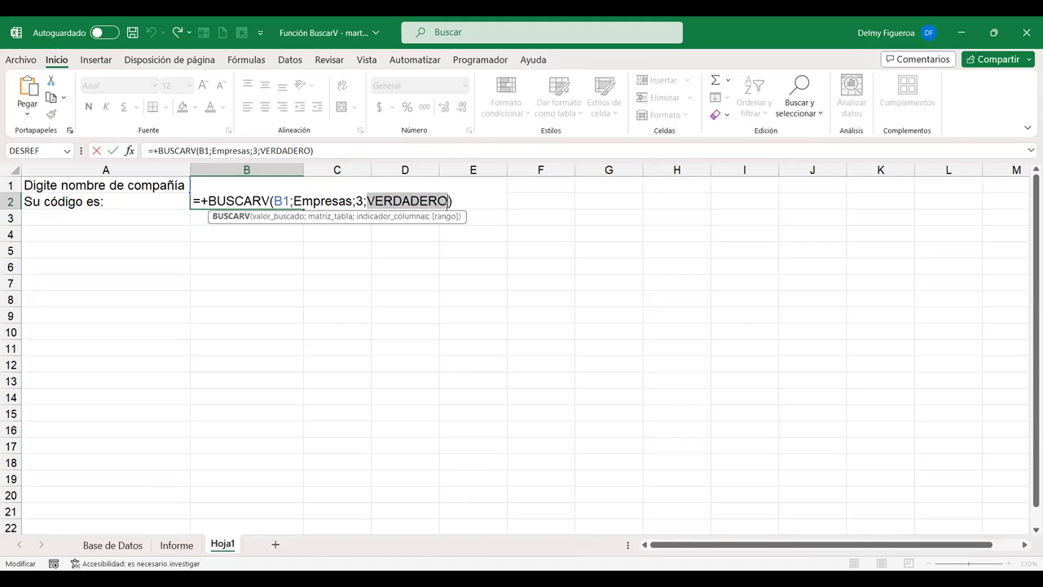
pyautogui.press('BackSpace')
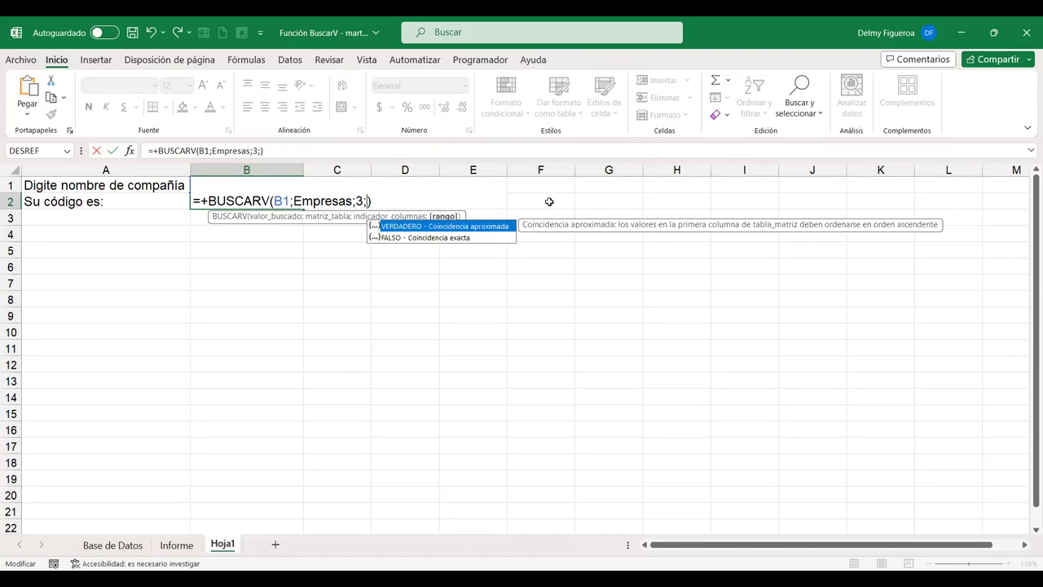
pyautogui.press('BackSpace')
pyautogui.press('Return')
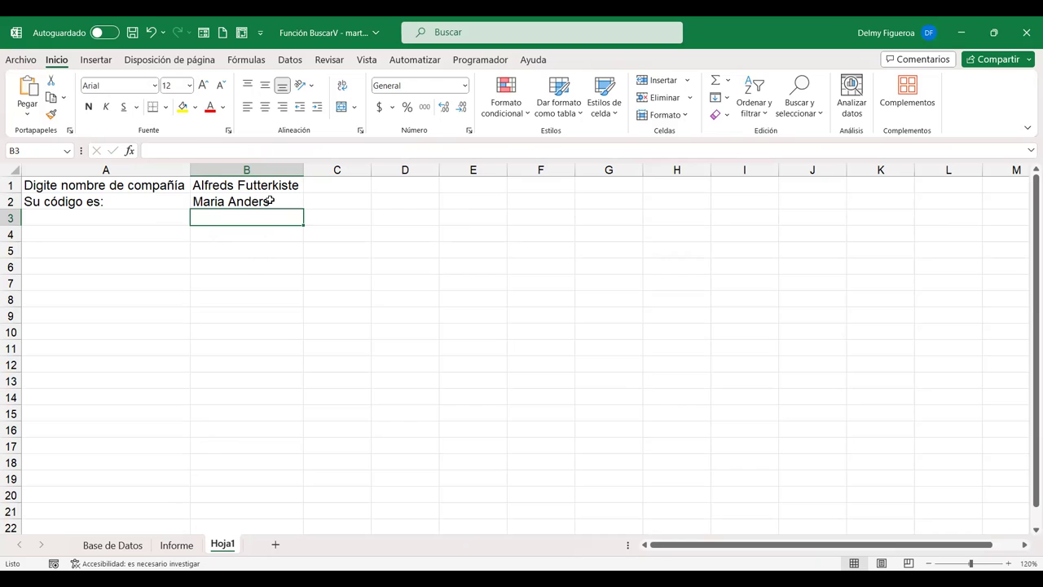
# - Review the Base de Datos sheet and return to Hoja1 via Informe
pyautogui.click(114, 202)
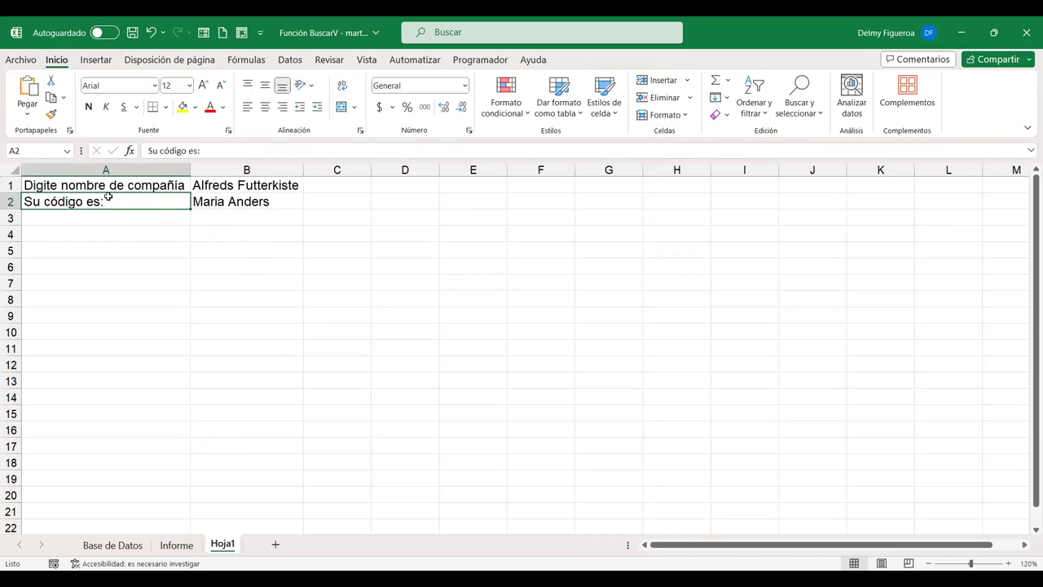
pyautogui.click(112, 544)
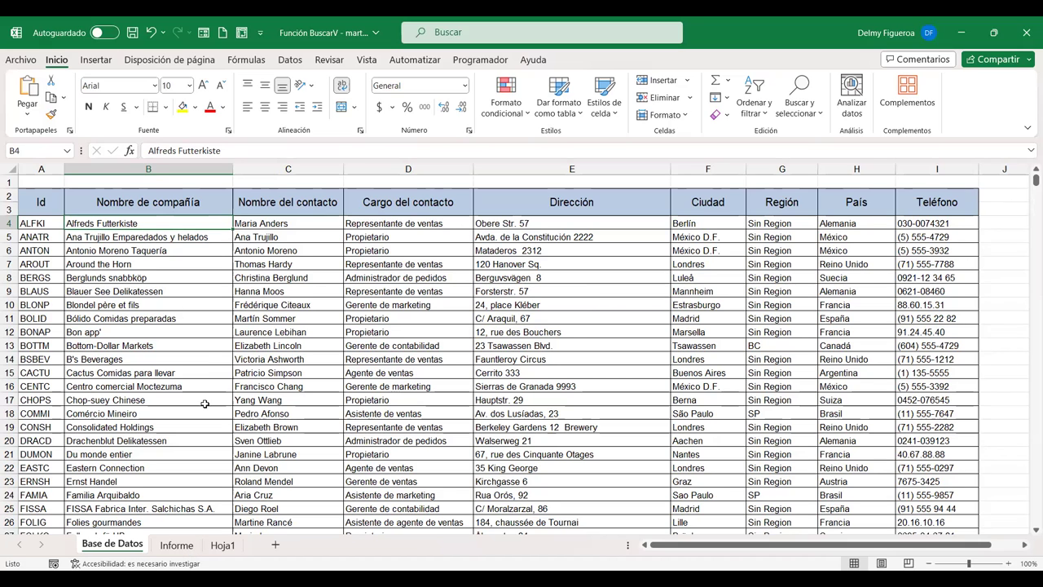
pyautogui.click(177, 545)
pyautogui.click(223, 544)
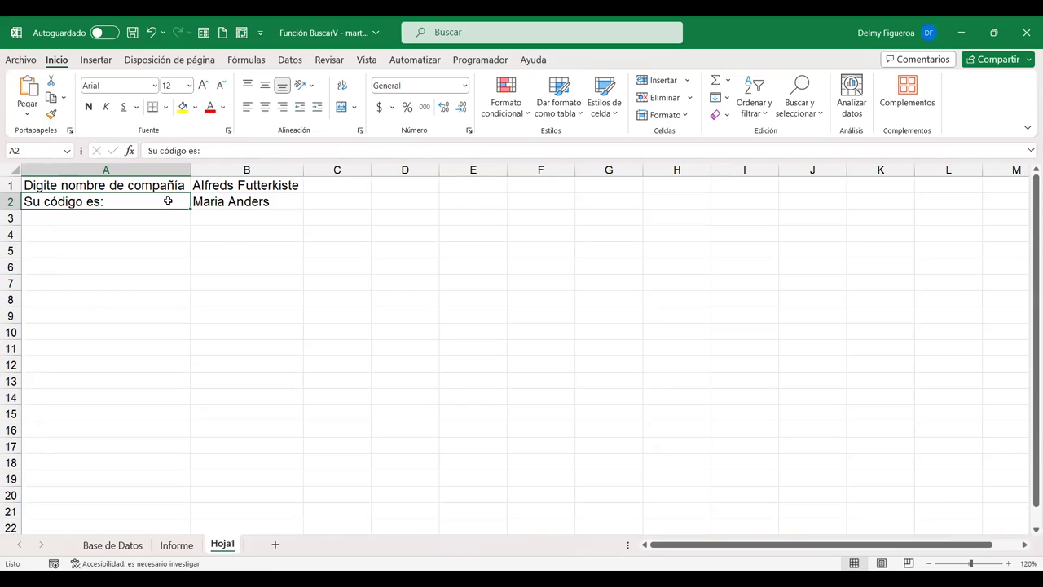
# - Clear B2 and label A3 'Nombre de contacto:'
pyautogui.click(270, 201)
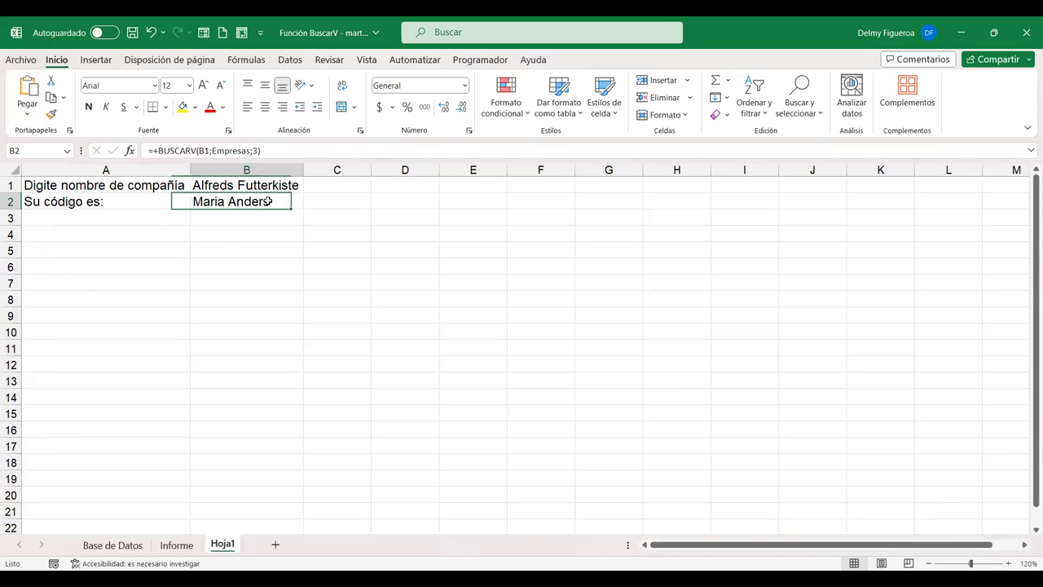
pyautogui.press('Delete')
pyautogui.click(137, 219)
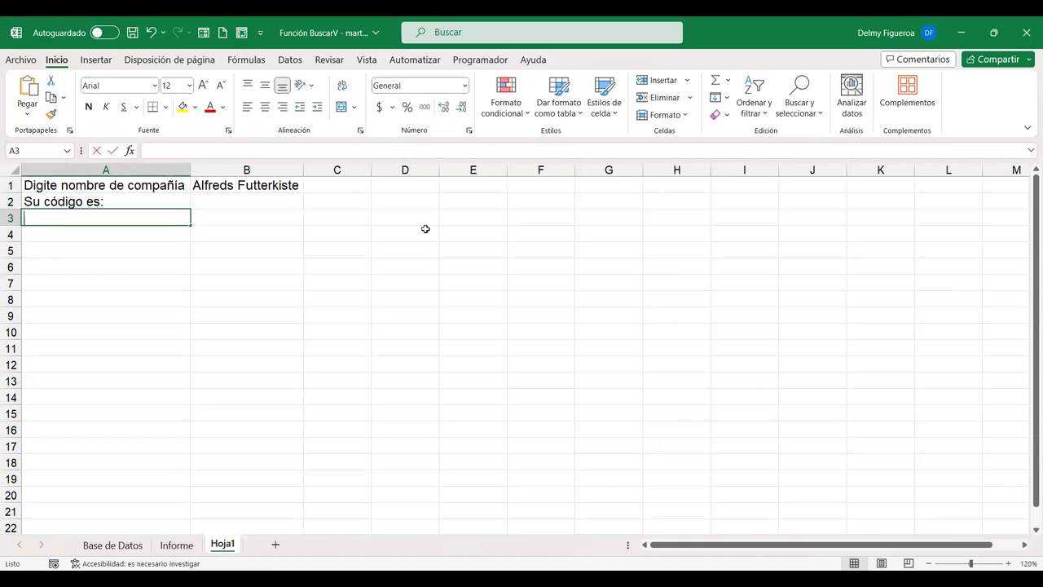
pyautogui.write('Nombre de contaccto')
pyautogui.press('BackSpace')
pyautogui.press('BackSpace')
pyautogui.press('BackSpace')
pyautogui.write('to')
pyautogui.press('Return')
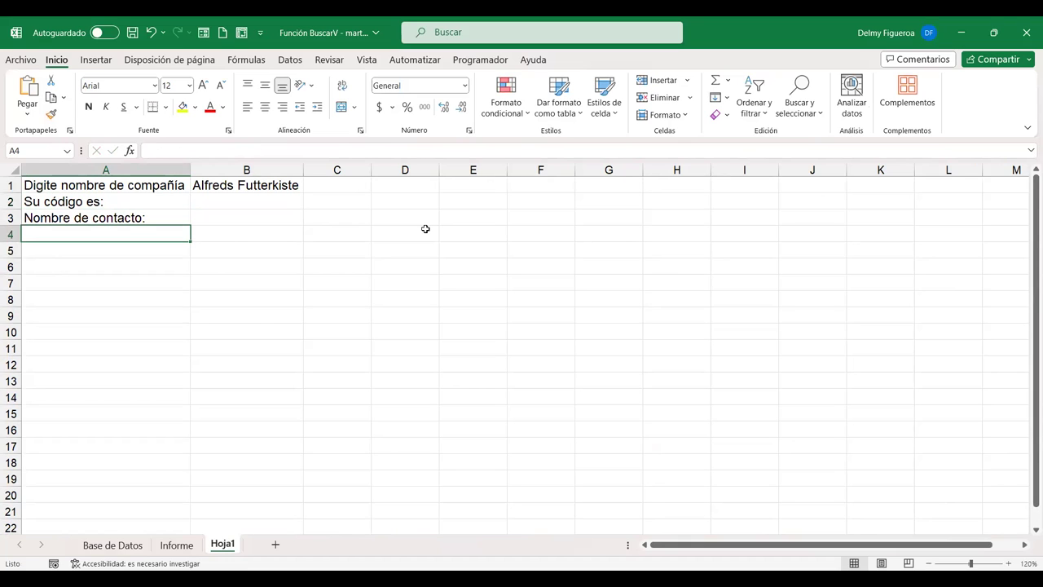
# - Start a BUSCARV in B3 looking up B1, with the table beginning at 'Base de Datos'!B4
pyautogui.click(251, 214)
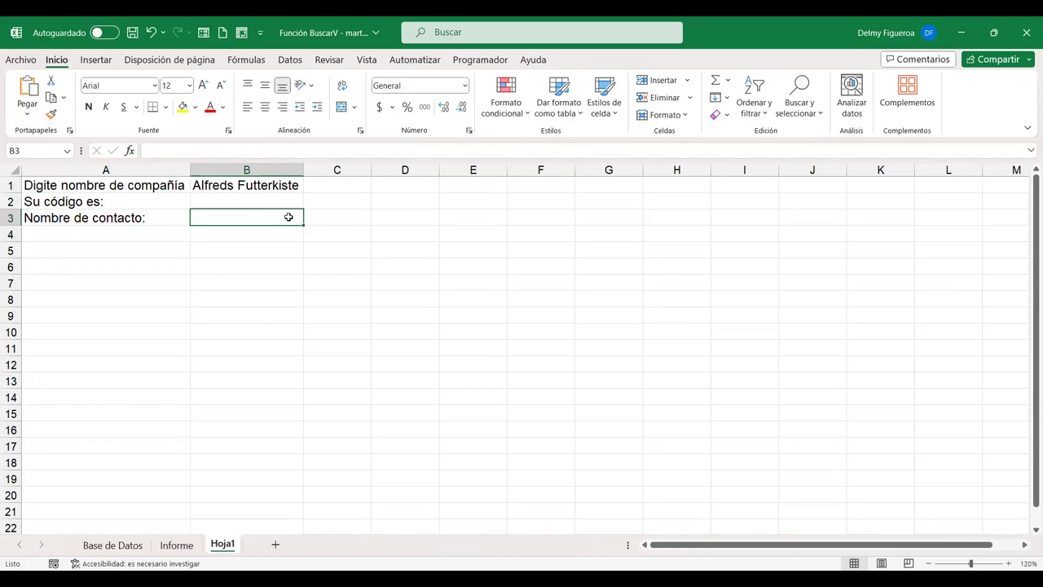
pyautogui.write('+')
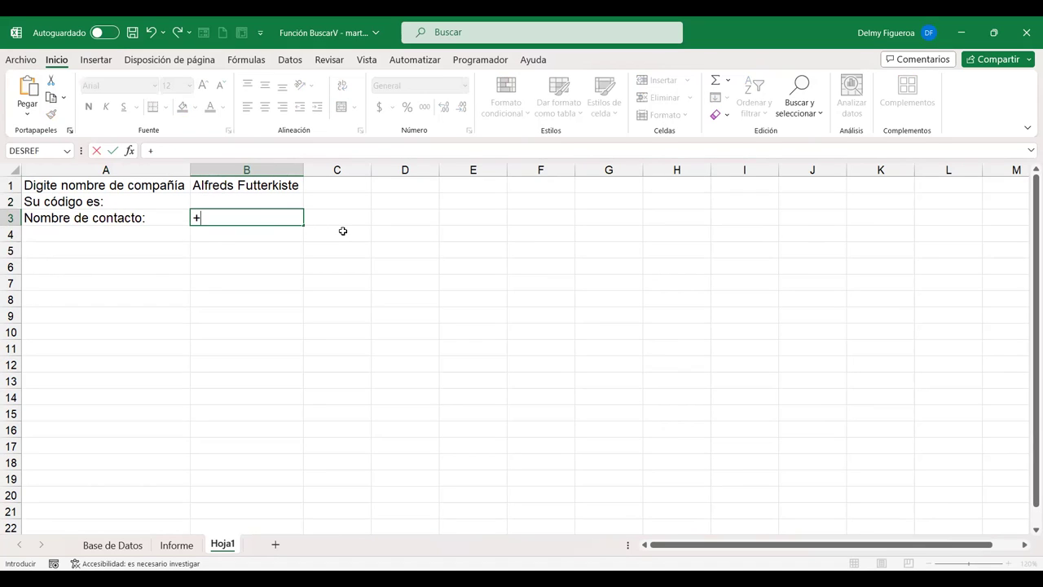
pyautogui.write('bus')
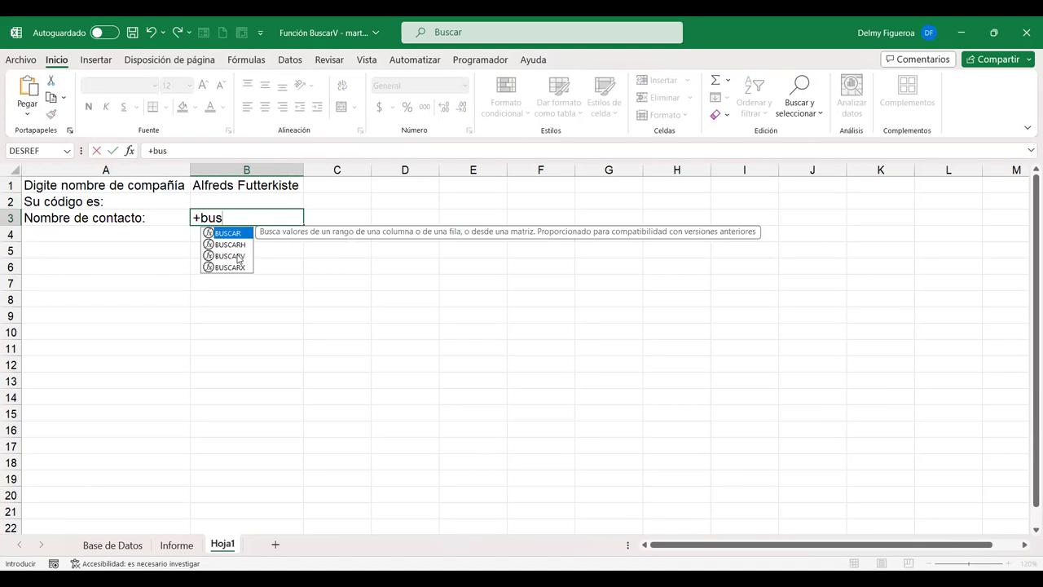
pyautogui.doubleClick(239, 258)
pyautogui.click(257, 186)
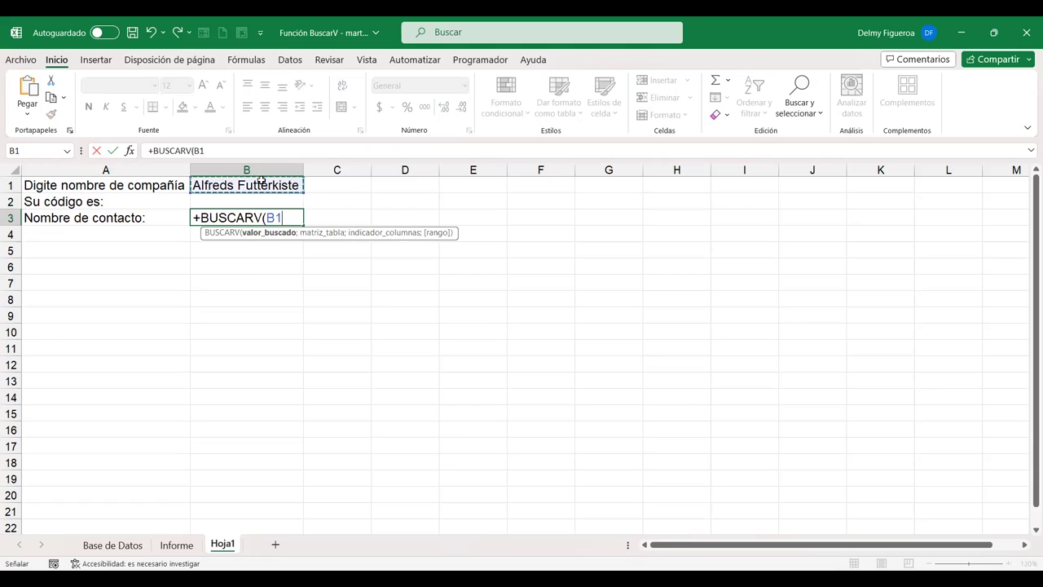
pyautogui.write(';')
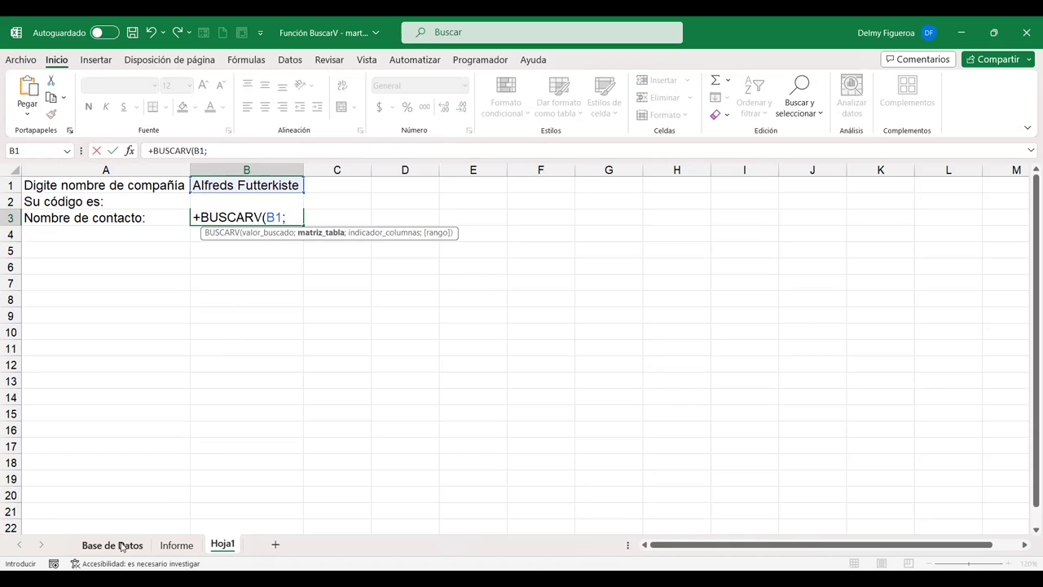
pyautogui.click(122, 546)
pyautogui.click(152, 222)
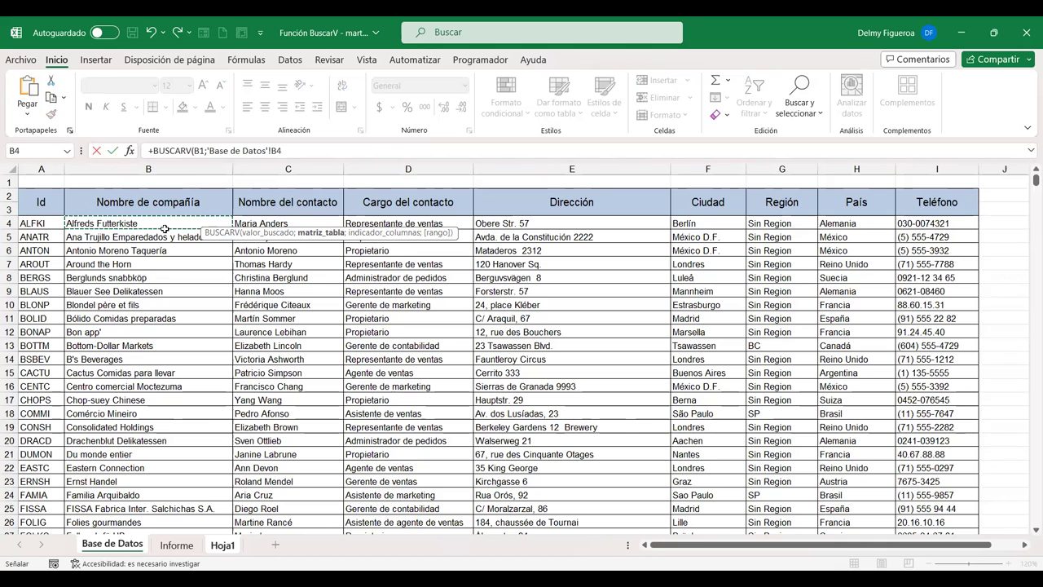
# - Extend the table to B4:I94 and finish B3's lookup with column 2 and FALSO
pyautogui.hotkey('ctrl', 'shift', 'Right')
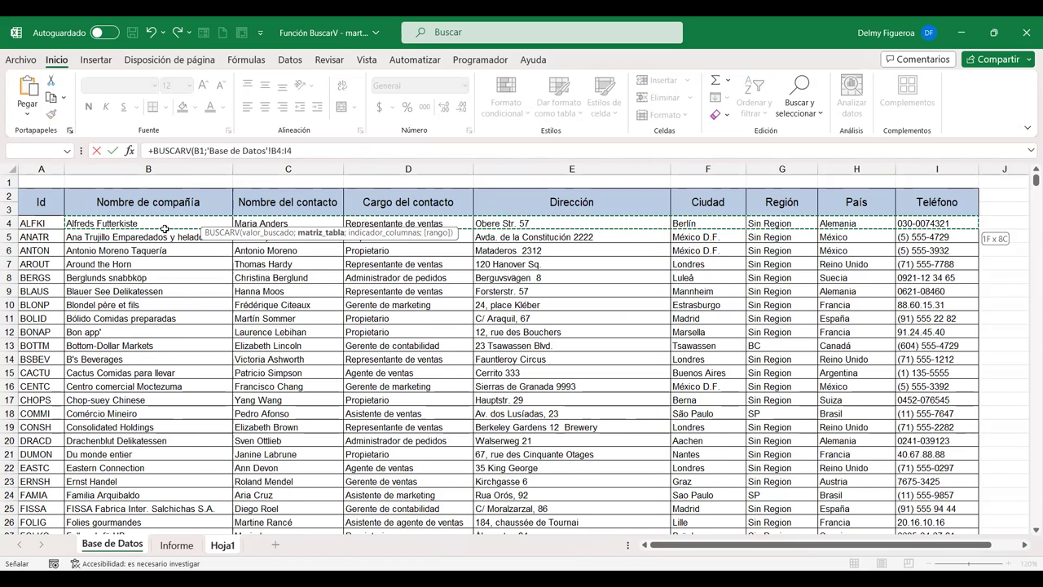
pyautogui.hotkey('ctrl', 'shift', 'Down')
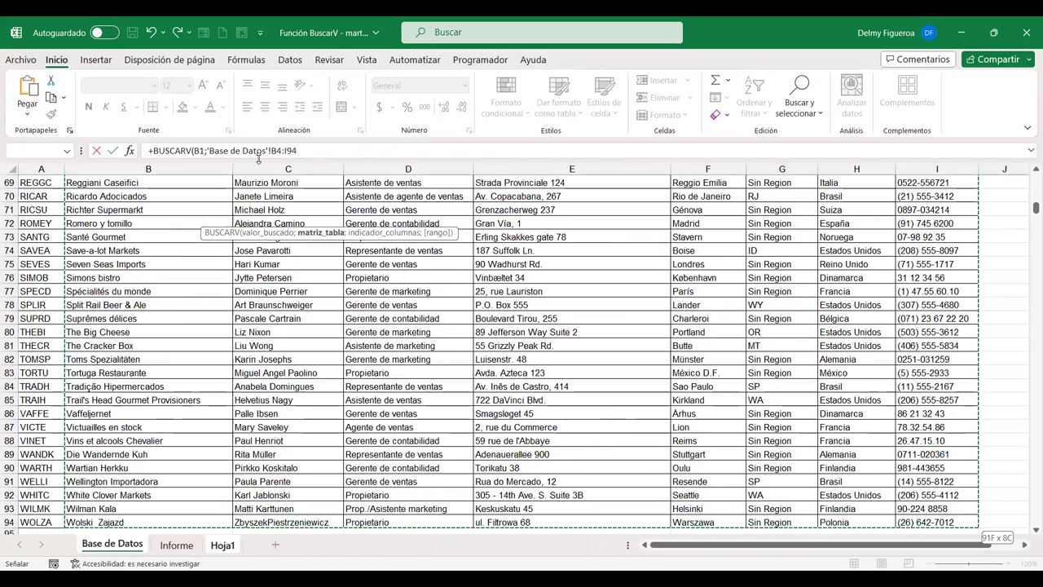
pyautogui.click(300, 153)
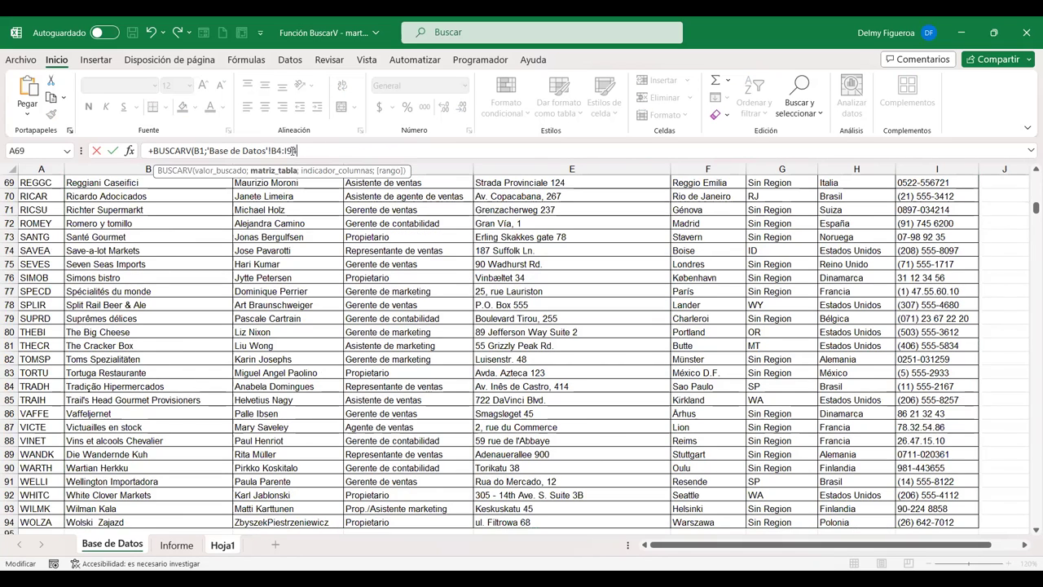
pyautogui.write('4;2')
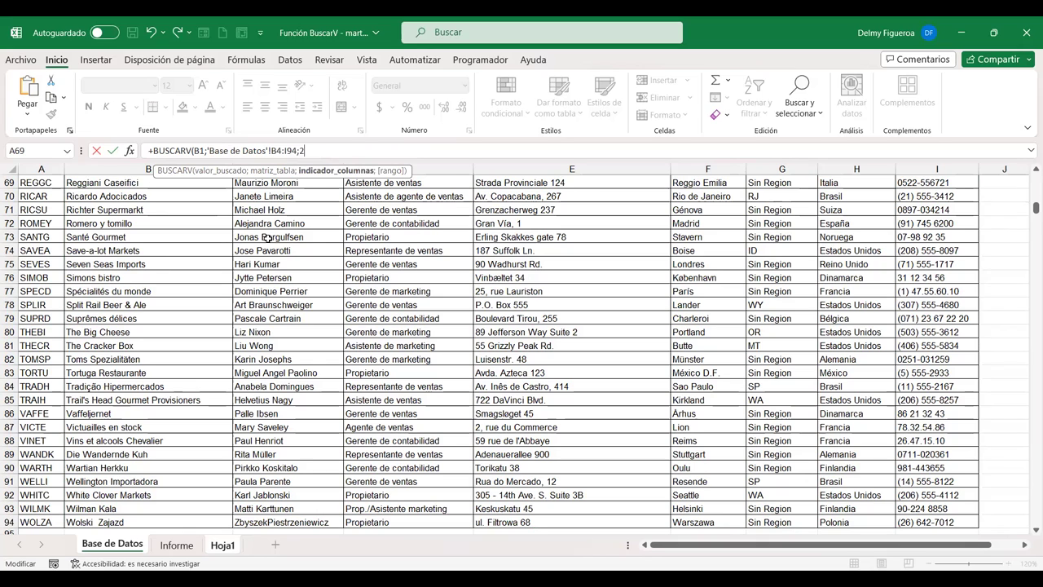
pyautogui.write(';')
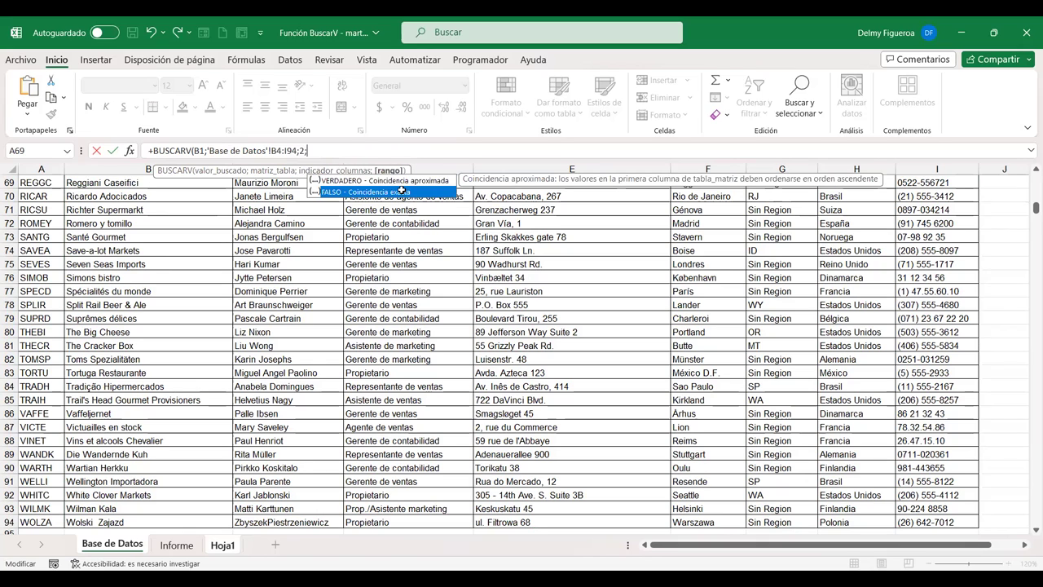
pyautogui.doubleClick(401, 190)
pyautogui.press('Return')
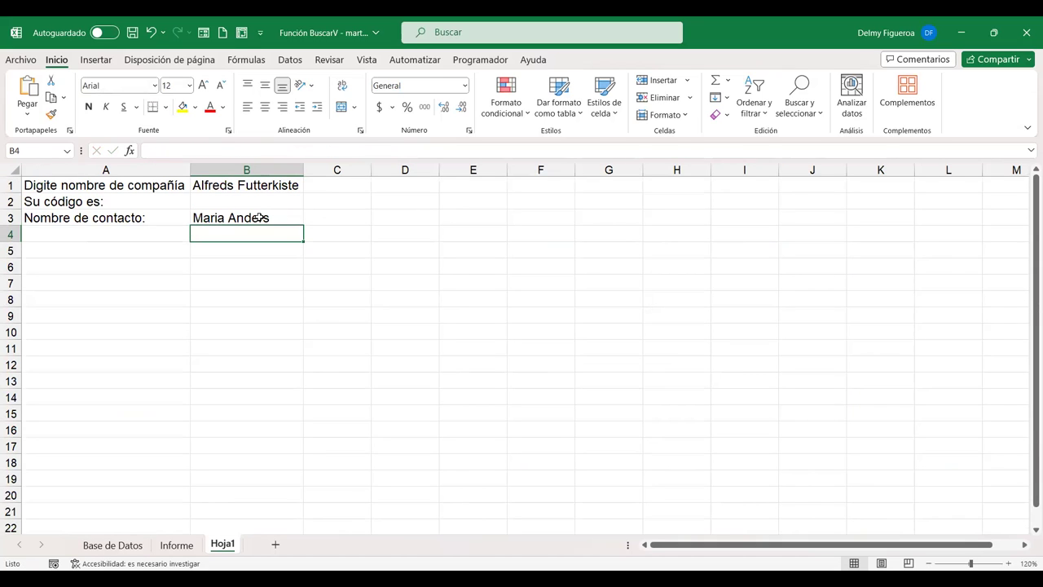
# - Return to the Base de Datos sheet and scroll through the customer table
pyautogui.click(112, 544)
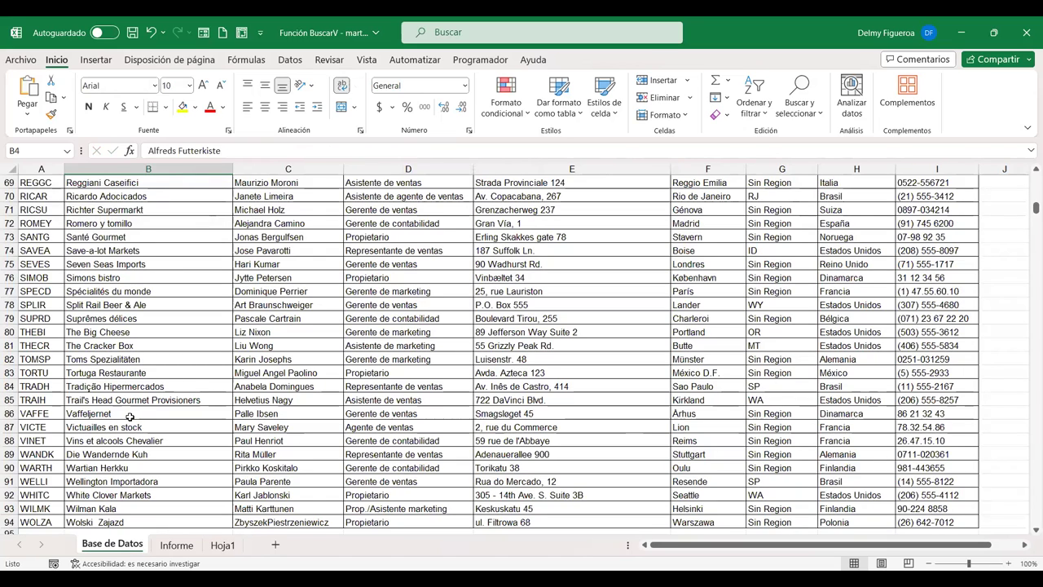
pyautogui.scroll(-7, 129, 417)
pyautogui.scroll(2, 130, 416)
pyautogui.scroll(17, 128, 415)
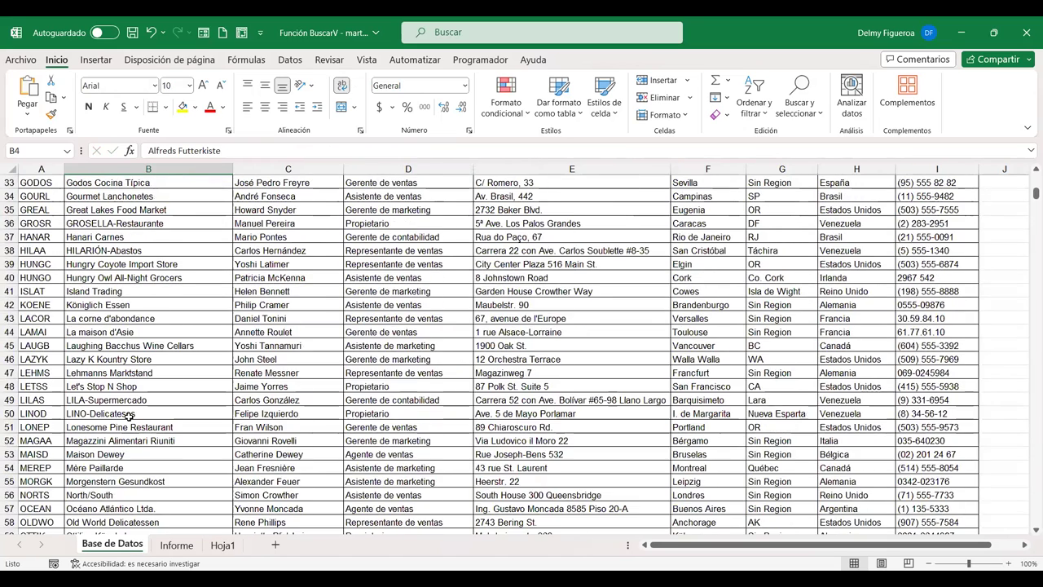
pyautogui.scroll(3, 145, 385)
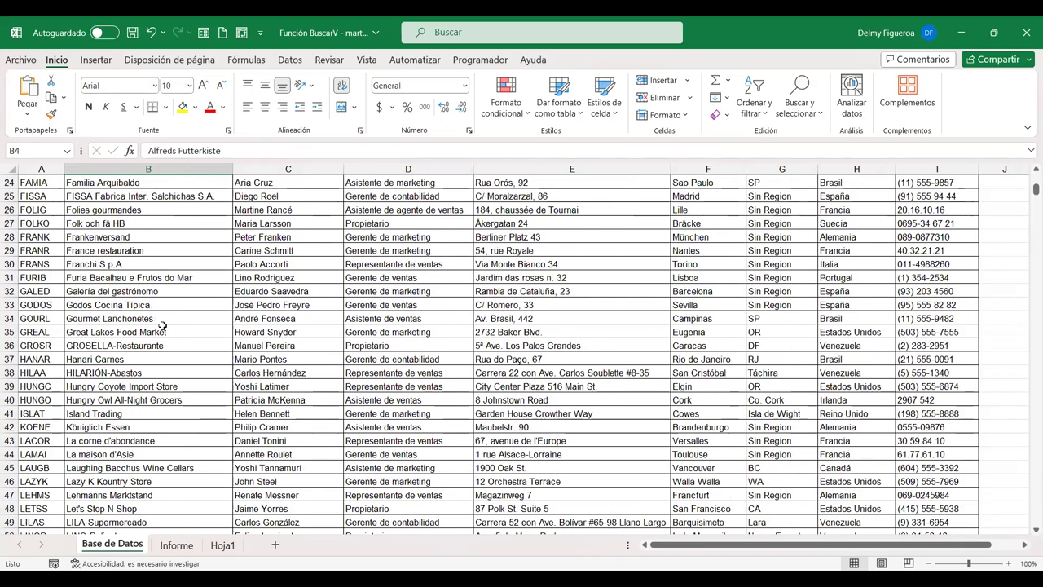
pyautogui.click(128, 220)
pyautogui.moveTo(207, 151); pyautogui.dragTo(54, 154)
pyautogui.hotkey('ctrl', 'c')
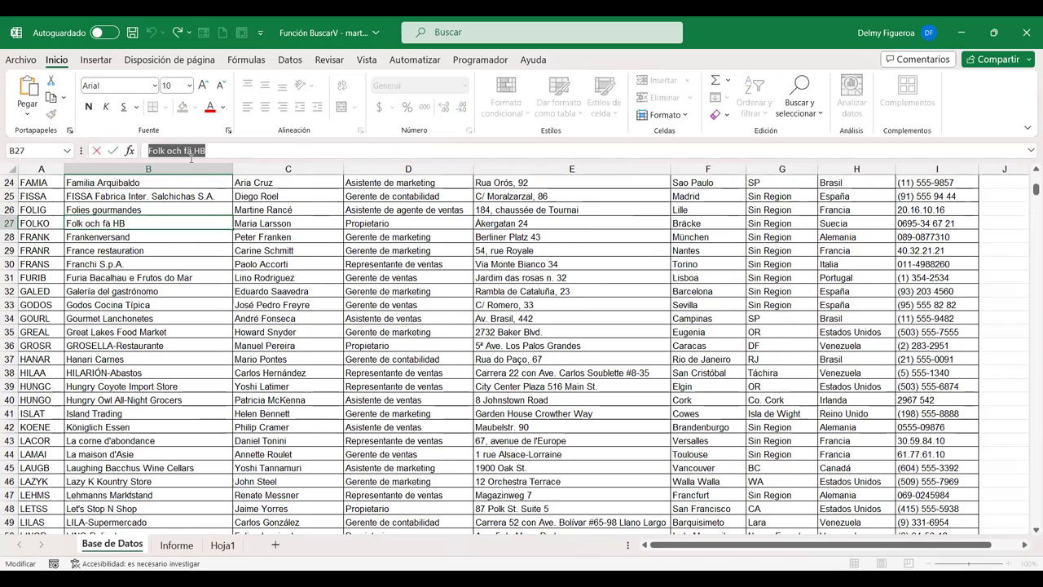
pyautogui.press('Return')
pyautogui.click(223, 544)
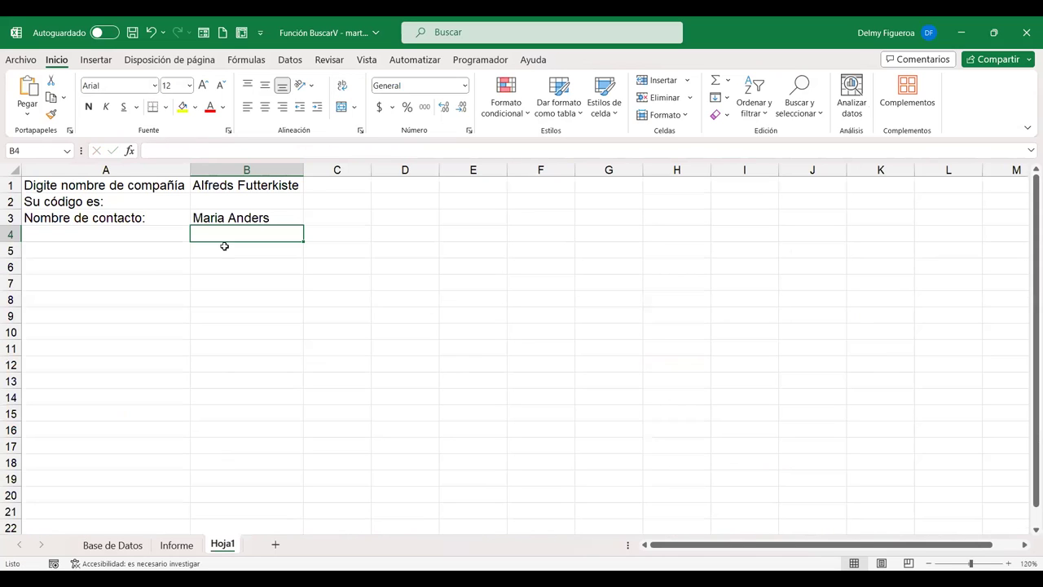
pyautogui.click(254, 187)
pyautogui.hotkey('ctrl', 'v')
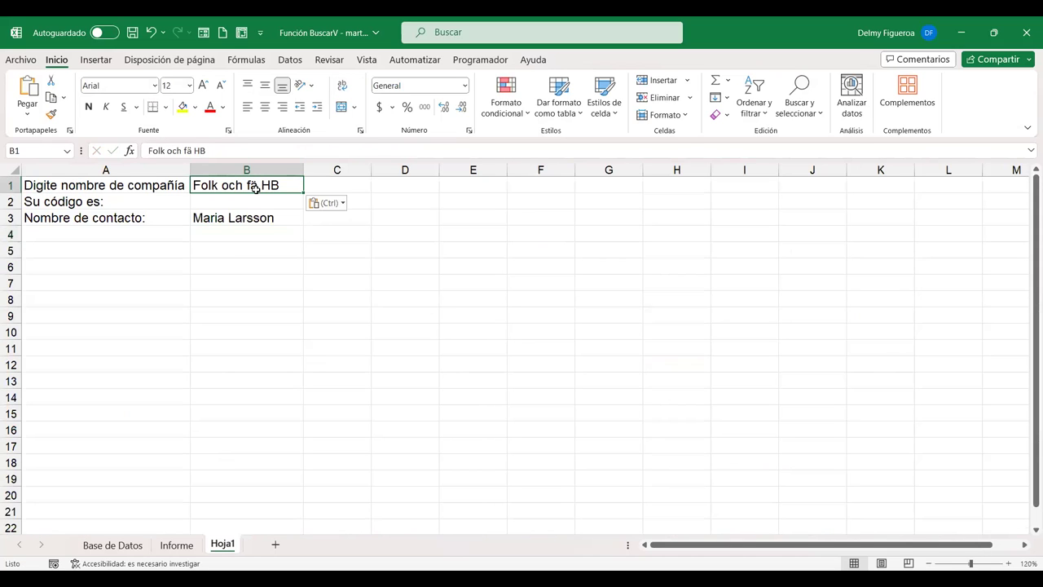
pyautogui.click(125, 546)
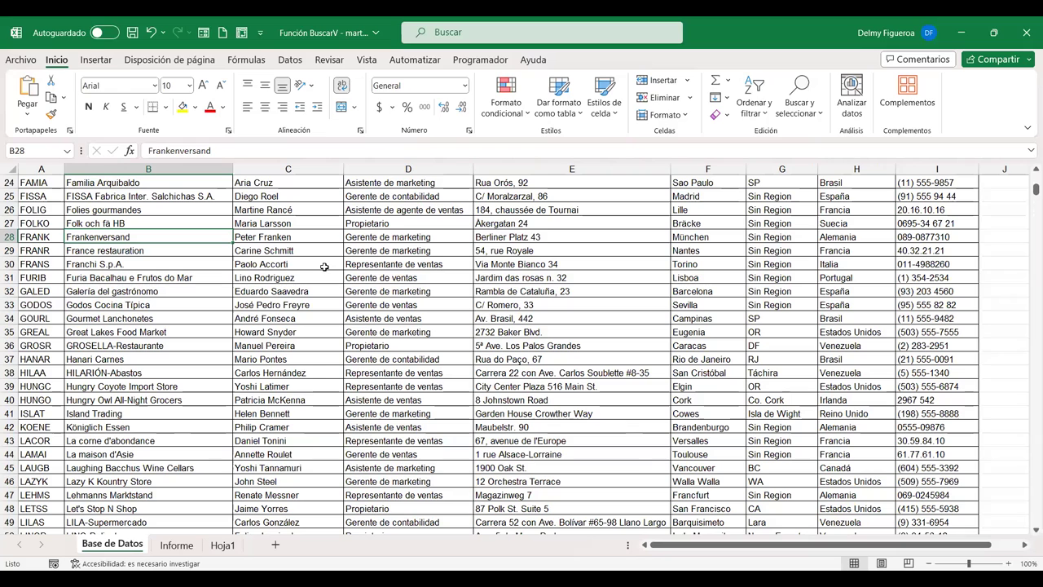
pyautogui.click(294, 220)
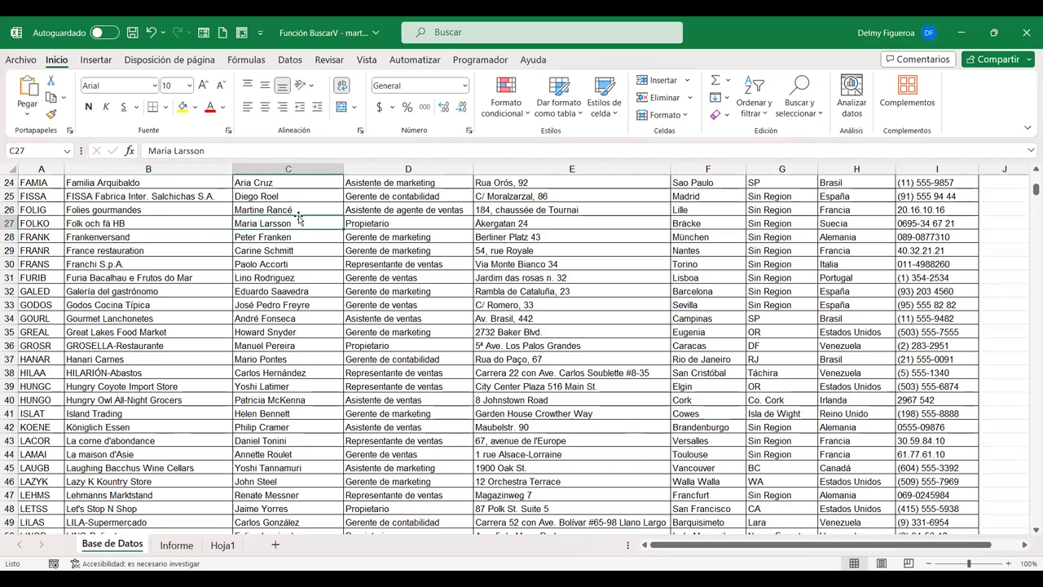
pyautogui.click(223, 548)
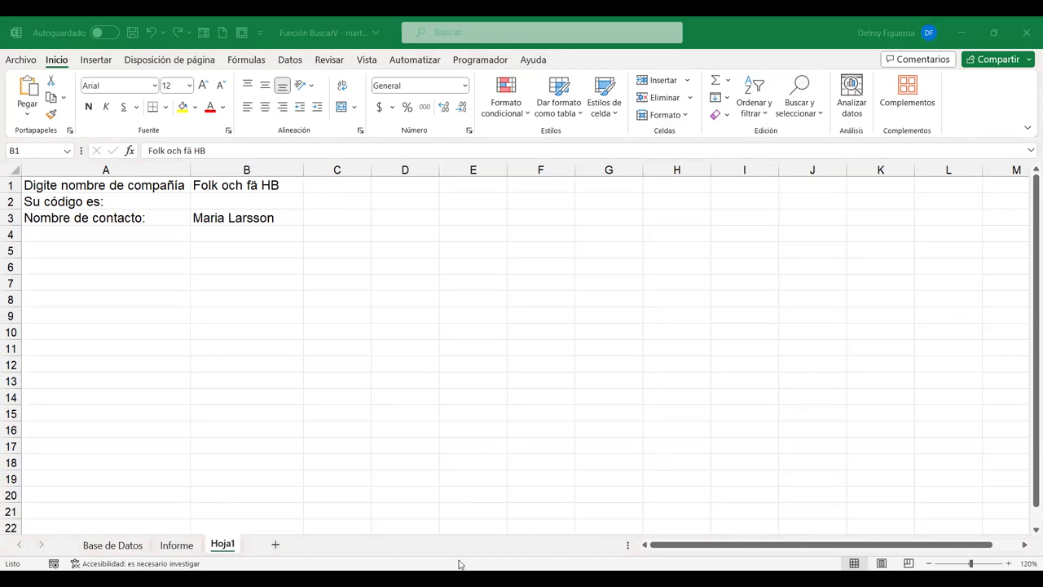
# - Select D1 and then the company-name prompt in A1 on Hoja1
pyautogui.click(178, 530)
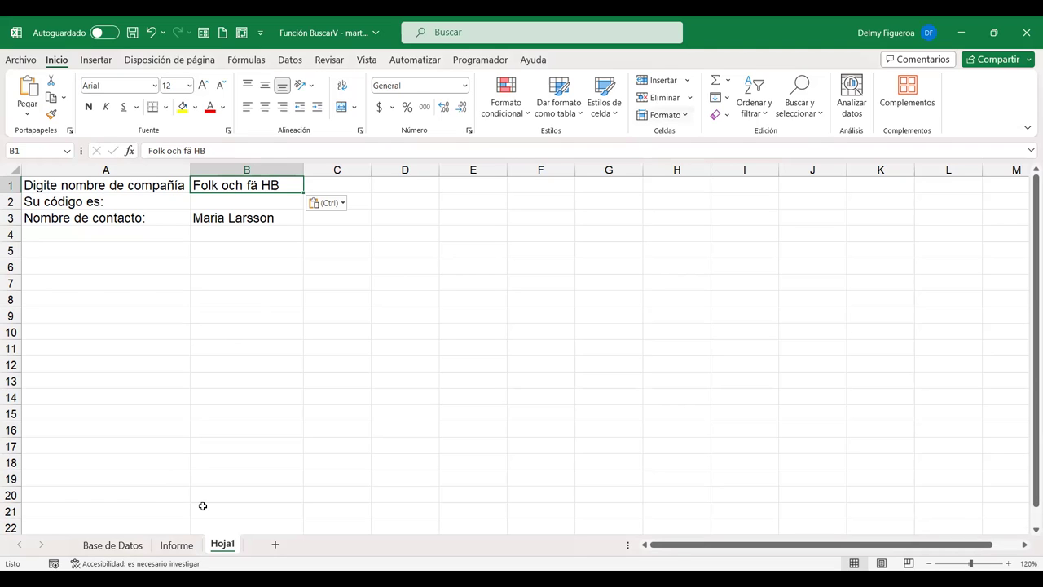
pyautogui.click(407, 181)
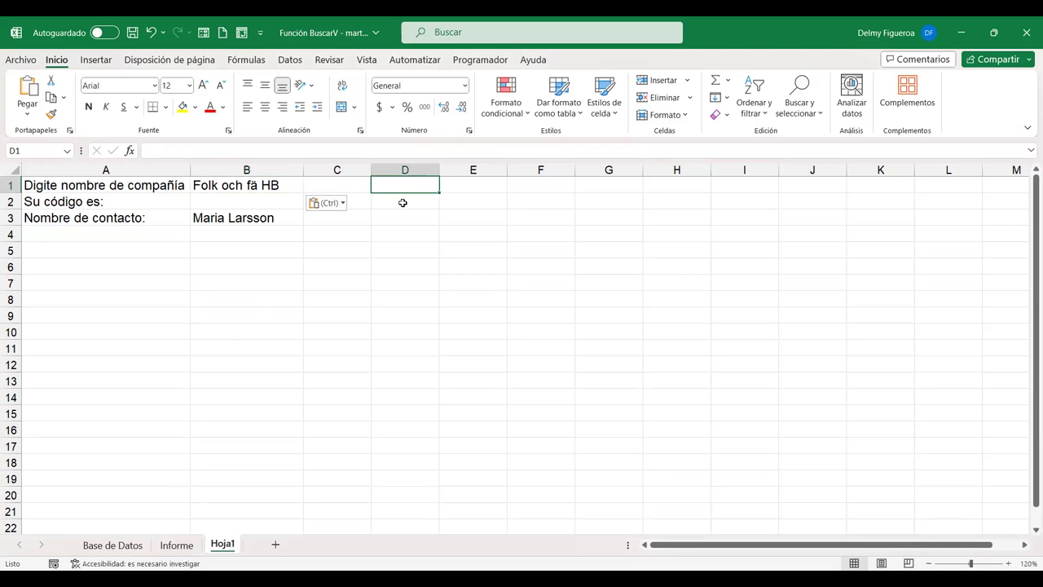
pyautogui.click(54, 182)
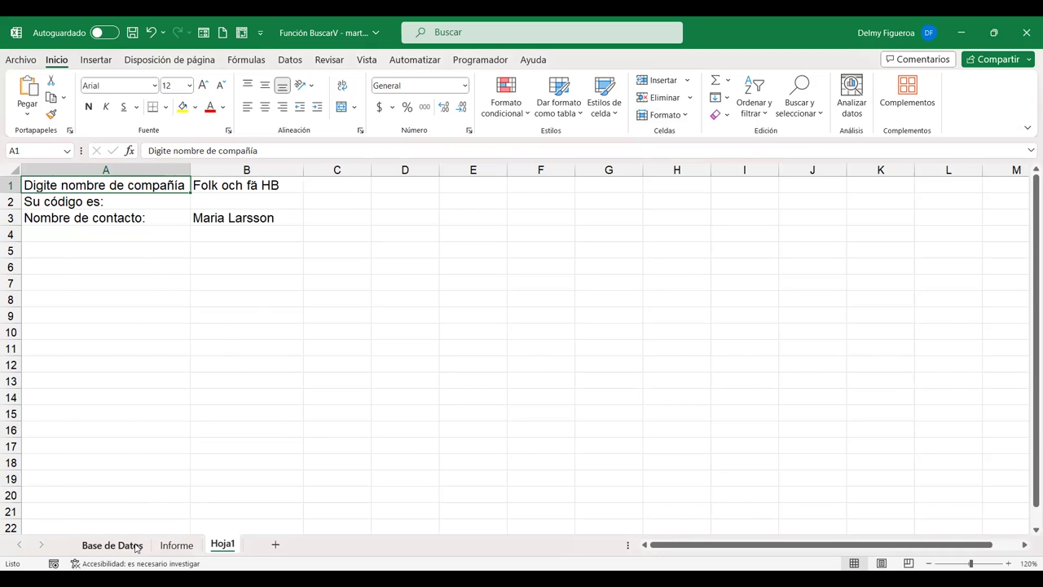
# - Show the Base de Datos sheet, scroll the customer list, and shift right to columns E–I
pyautogui.click(136, 546)
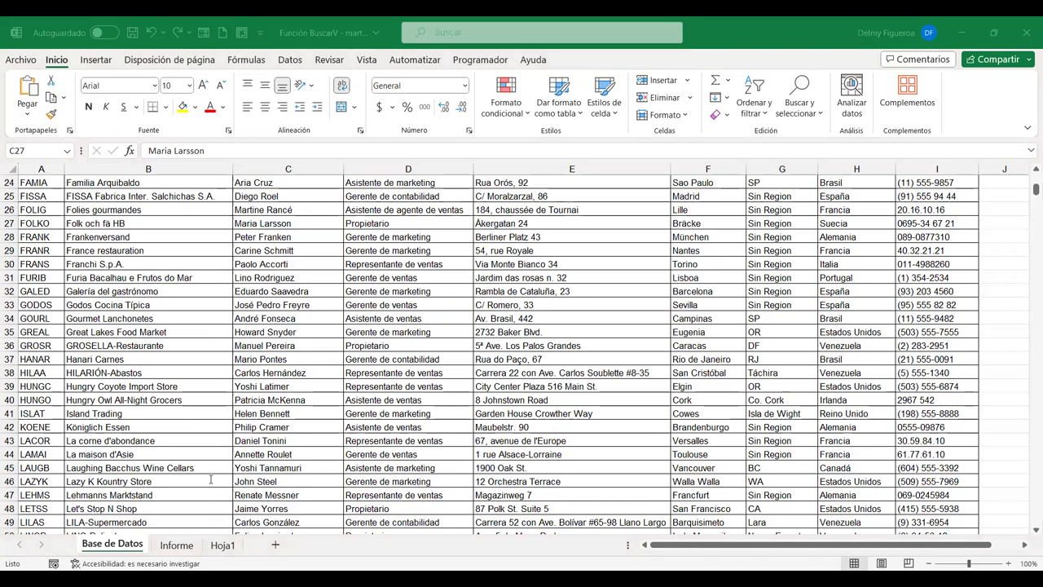
pyautogui.scroll(8, 228, 415)
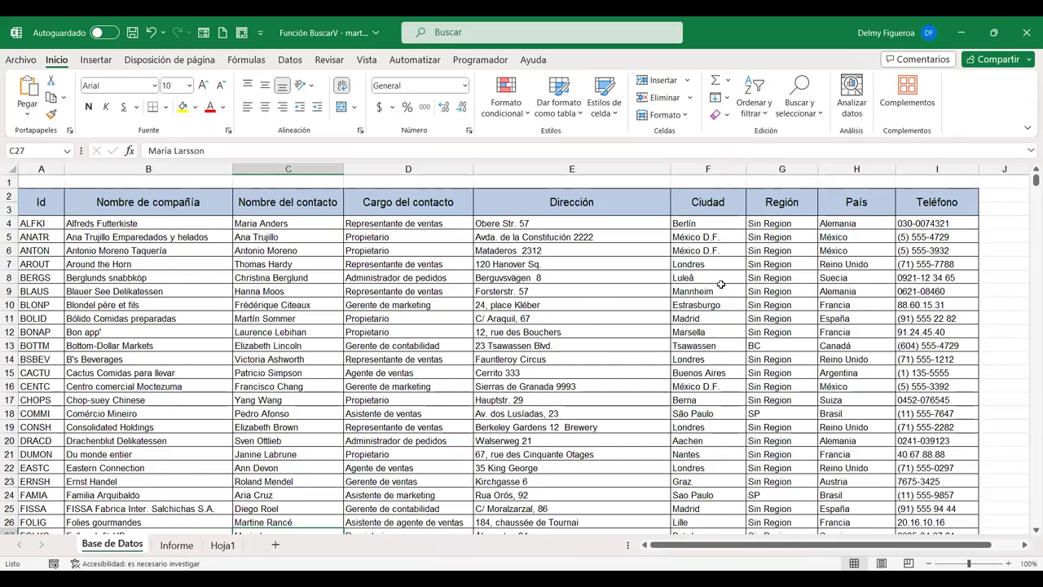
pyautogui.scroll(-2, 721, 284)
pyautogui.scroll(-2, 720, 283)
pyautogui.scroll(-3, 721, 284)
pyautogui.scroll(-2, 720, 283)
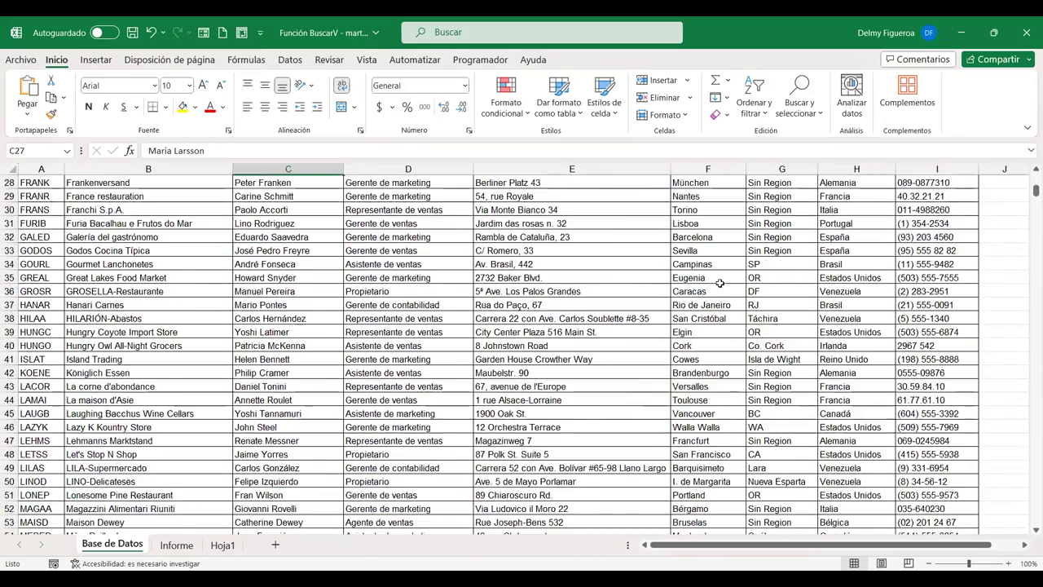
pyautogui.scroll(-2, 719, 283)
pyautogui.scroll(-1, 720, 287)
pyautogui.scroll(-2, 721, 292)
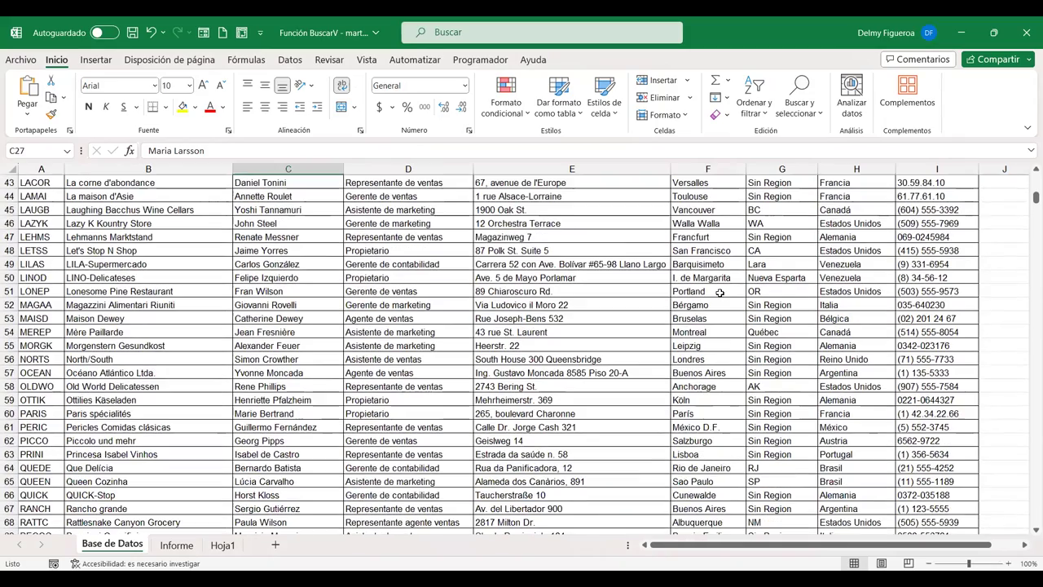
pyautogui.scroll(-1, 719, 296)
pyautogui.scroll(-1, 719, 296)
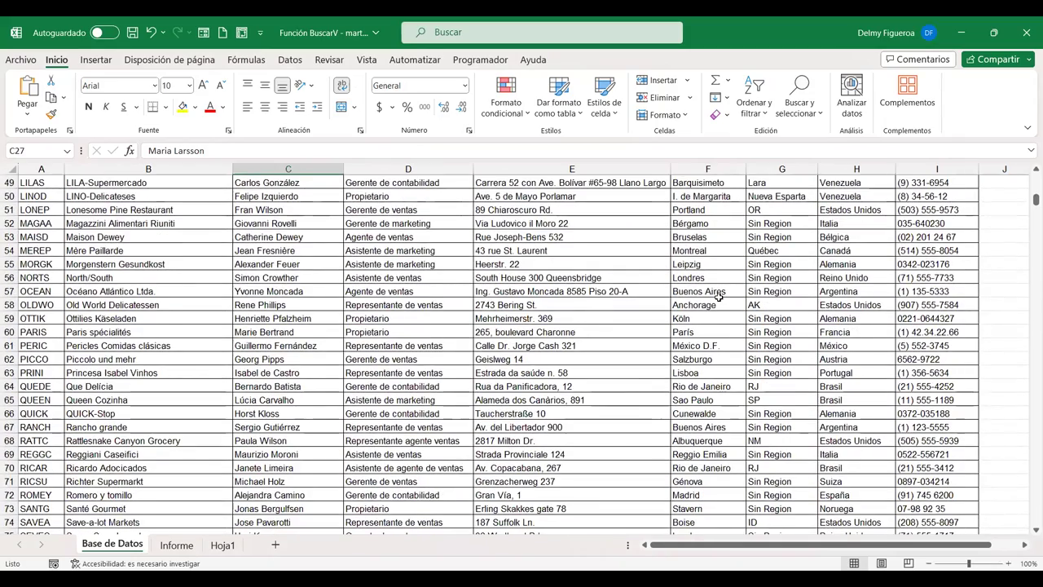
pyautogui.scroll(-1, 719, 297)
pyautogui.scroll(3, 719, 298)
pyautogui.scroll(3, 719, 298)
pyautogui.scroll(10, 719, 298)
pyautogui.scroll(1, 719, 298)
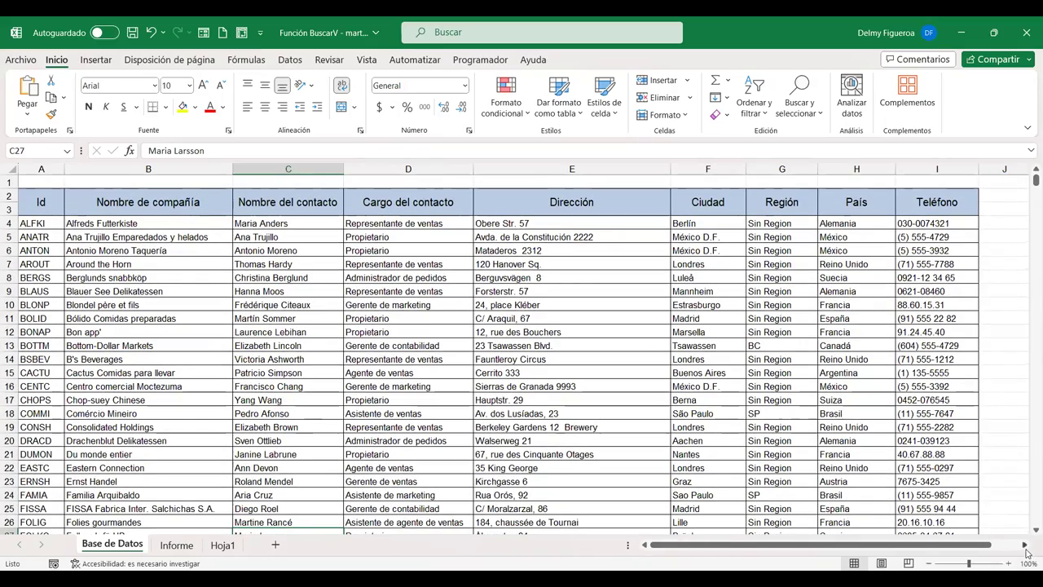
pyautogui.click(1025, 545)
pyautogui.click(1024, 545)
pyautogui.click(1024, 545)
pyautogui.click(1025, 545)
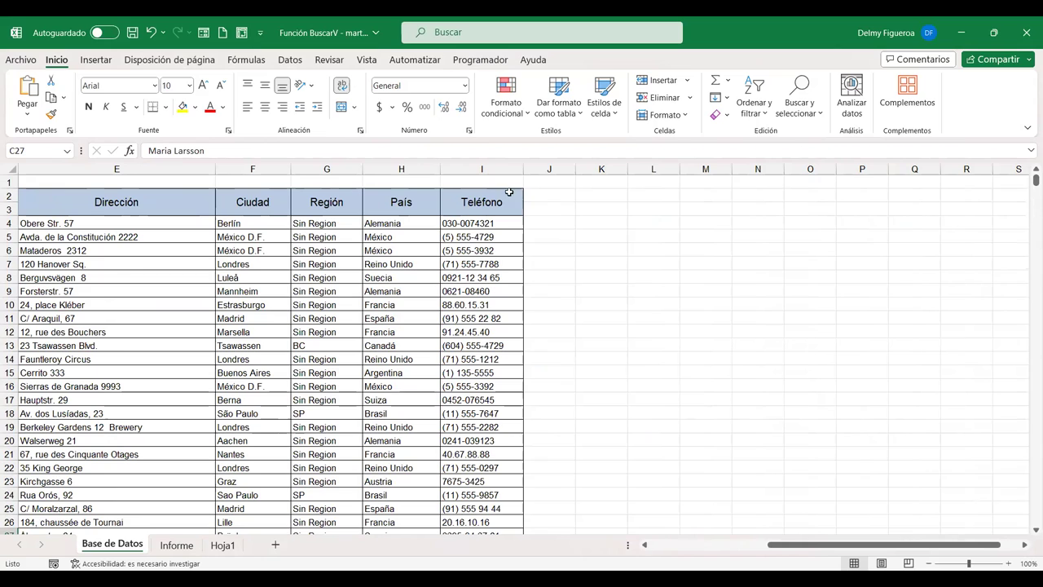
# - Copy the Ciudad header from F2 into K2
pyautogui.click(266, 202)
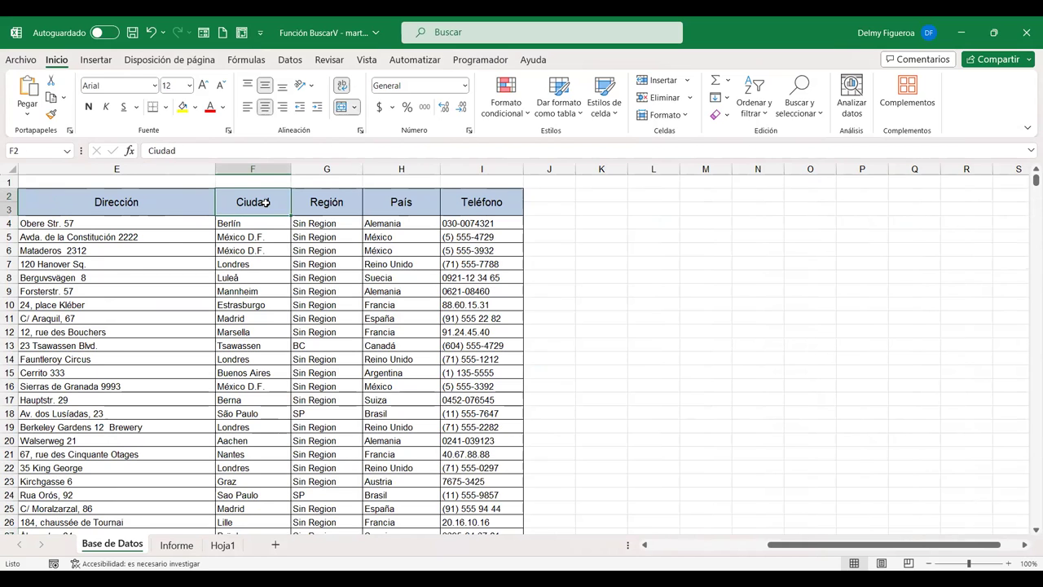
pyautogui.hotkey('ctrl', 'c')
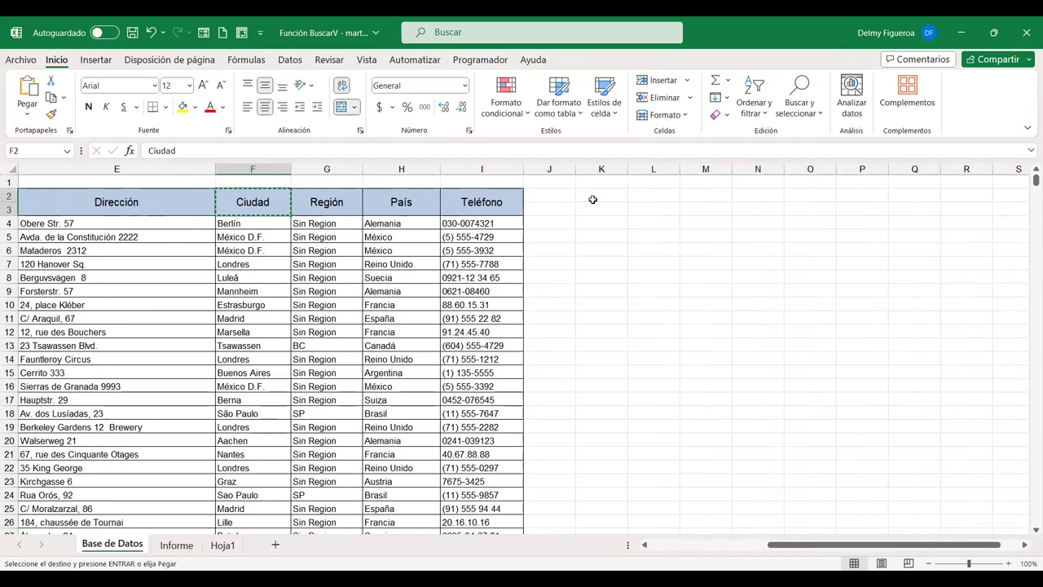
pyautogui.click(599, 198)
pyautogui.press('Return')
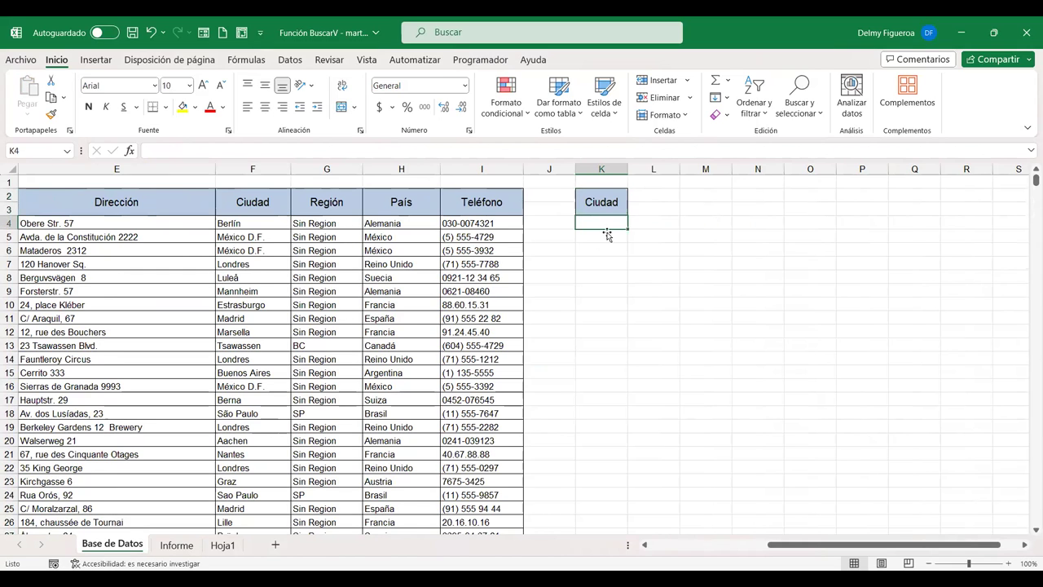
# - Enter =+UNICOS(F4:F94) in K4 to list each city once
pyautogui.write('+uni')
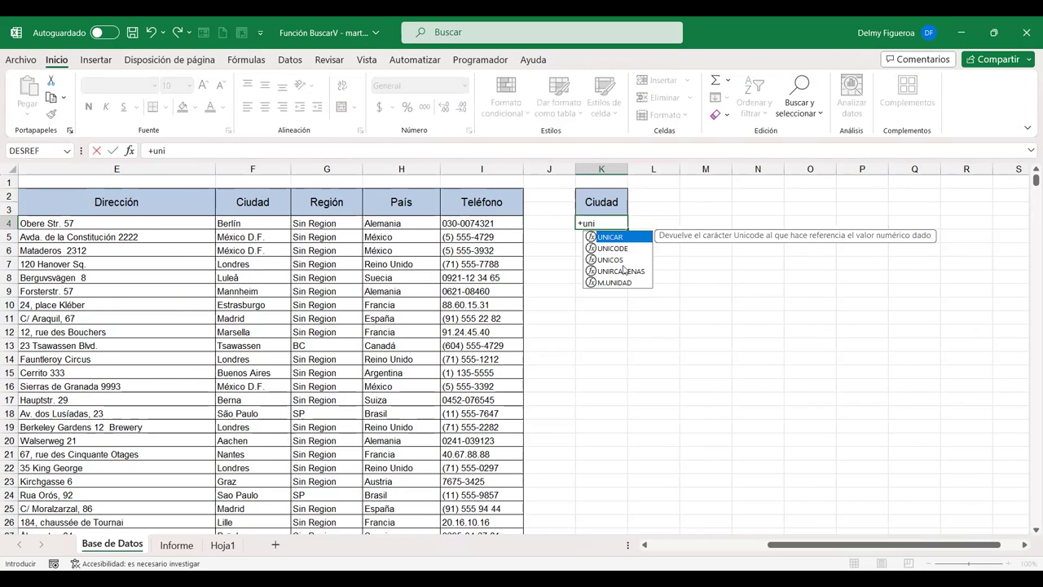
pyautogui.click(618, 261)
pyautogui.doubleClick(618, 259)
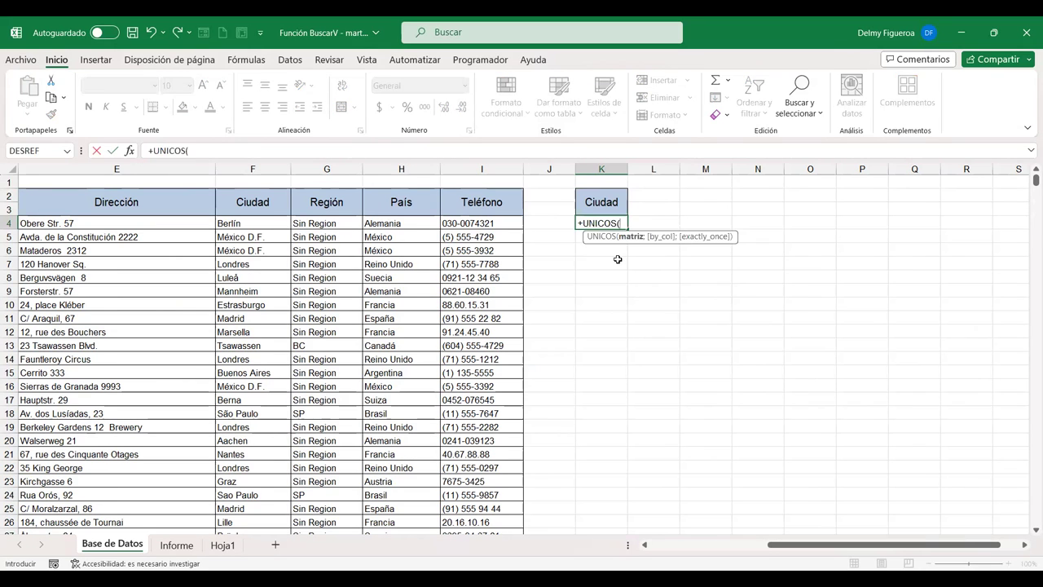
pyautogui.click(254, 223)
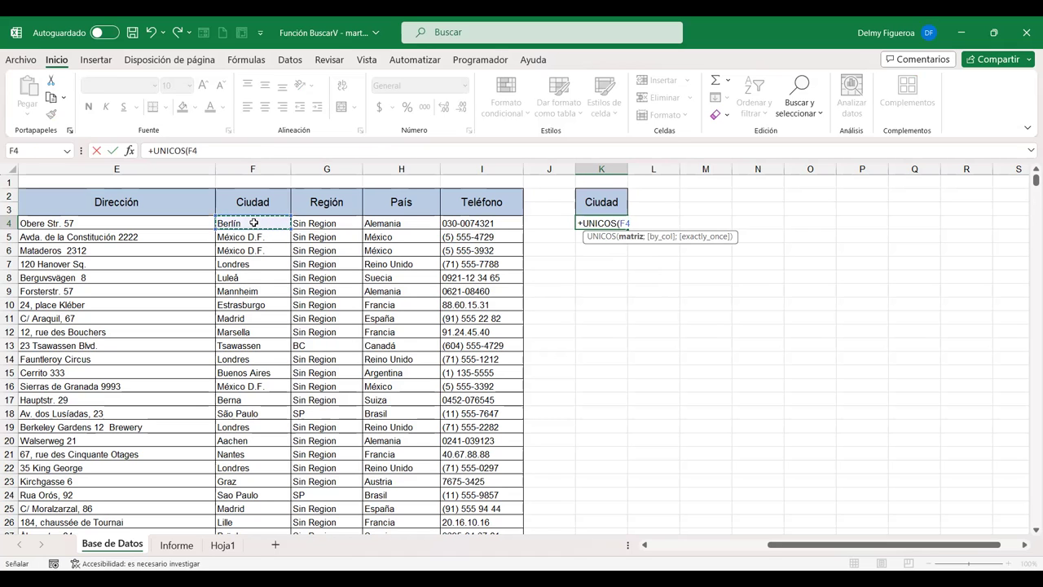
pyautogui.hotkey('ctrl', 'shift', 'Down')
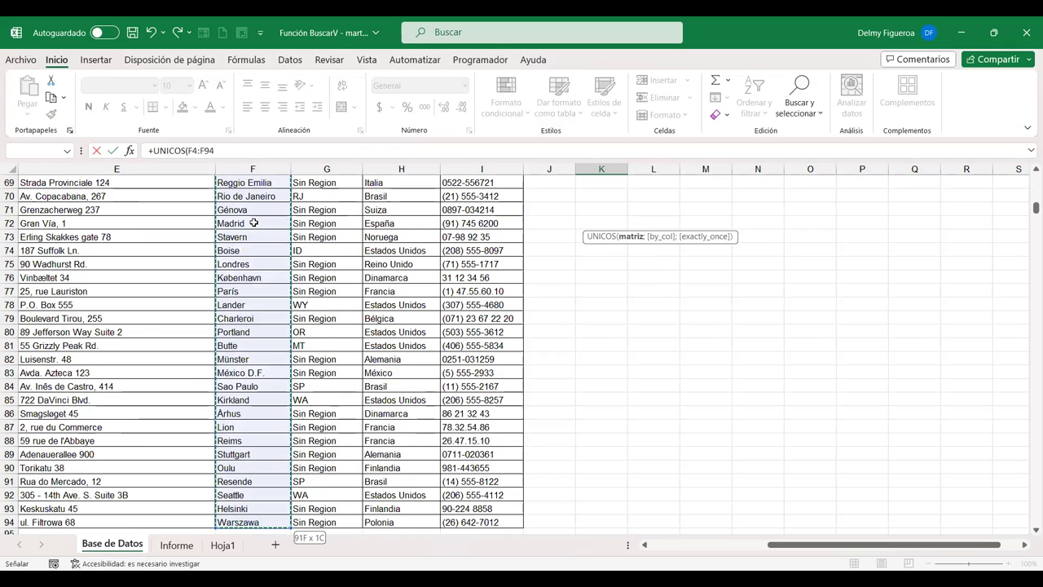
pyautogui.press('Return')
# - Check the last city of the list in K73 and AutoFit column K
pyautogui.scroll(-5, 750, 375)
pyautogui.scroll(-7, 750, 379)
pyautogui.scroll(-6, 750, 379)
pyautogui.scroll(-2, 750, 378)
pyautogui.scroll(-1, 749, 377)
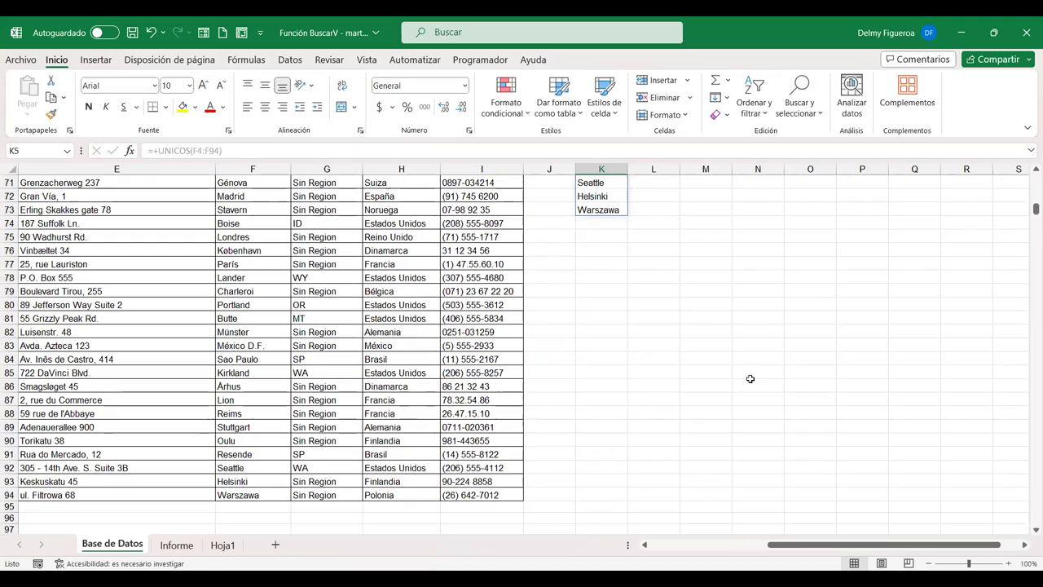
pyautogui.click(609, 210)
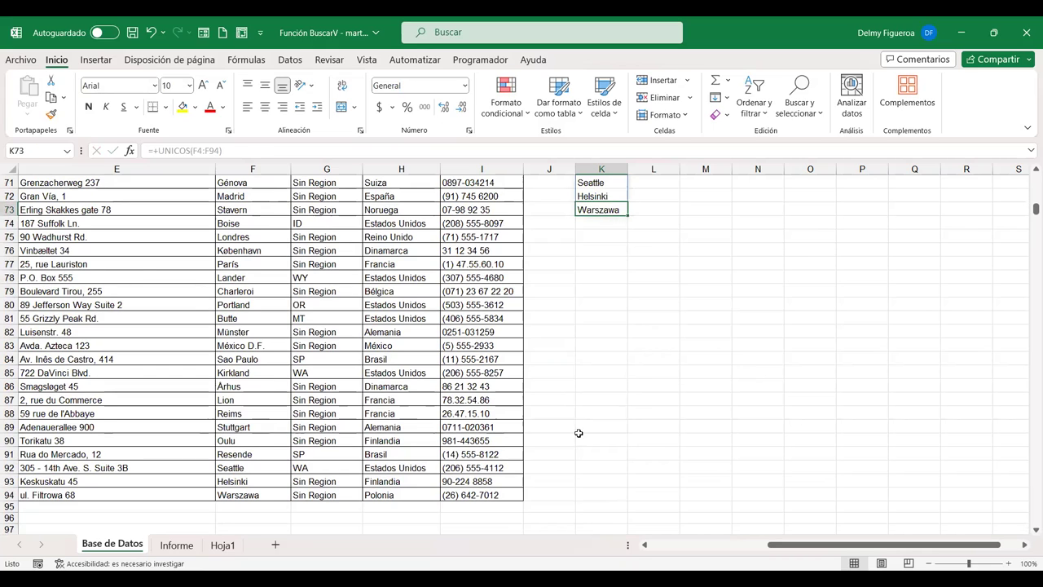
pyautogui.scroll(7, 637, 384)
pyautogui.scroll(1, 638, 384)
pyautogui.scroll(5, 638, 384)
pyautogui.scroll(3, 637, 384)
pyautogui.scroll(5, 638, 384)
pyautogui.scroll(3, 638, 384)
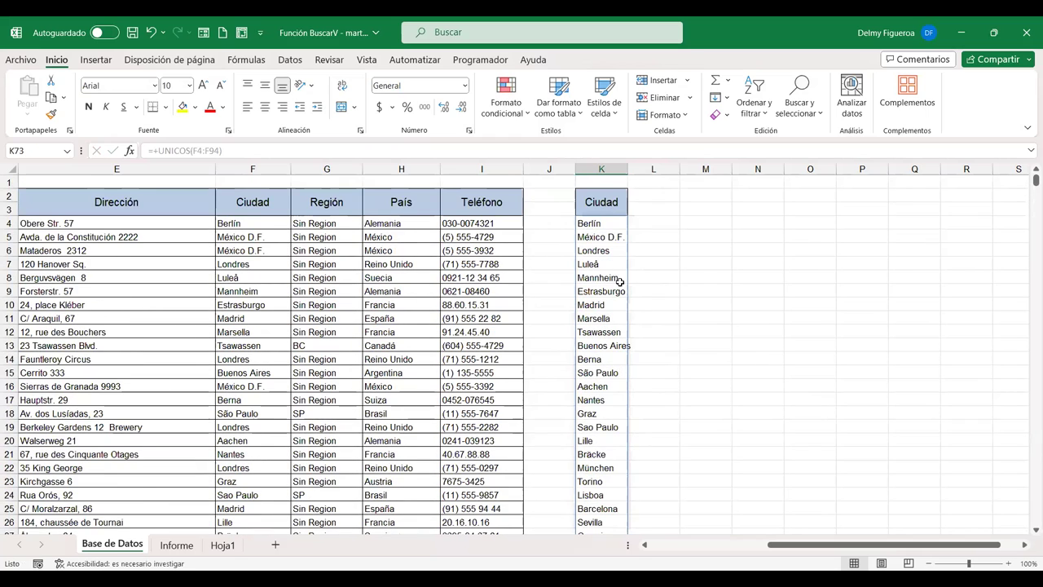
pyautogui.doubleClick(629, 173)
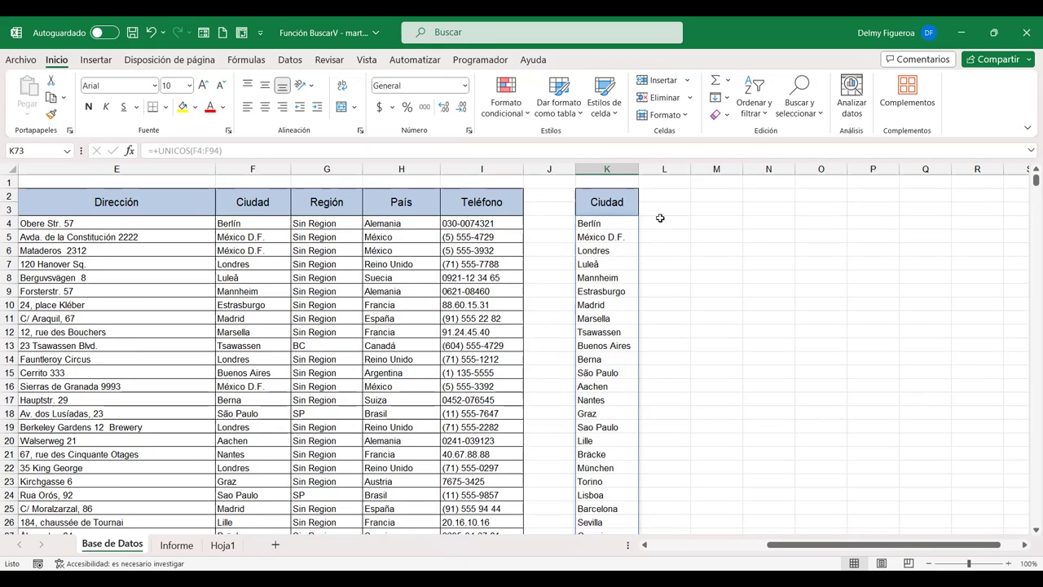
# - Scroll to the Ciudad list and select it from K2 downward with column L
pyautogui.click(705, 548)
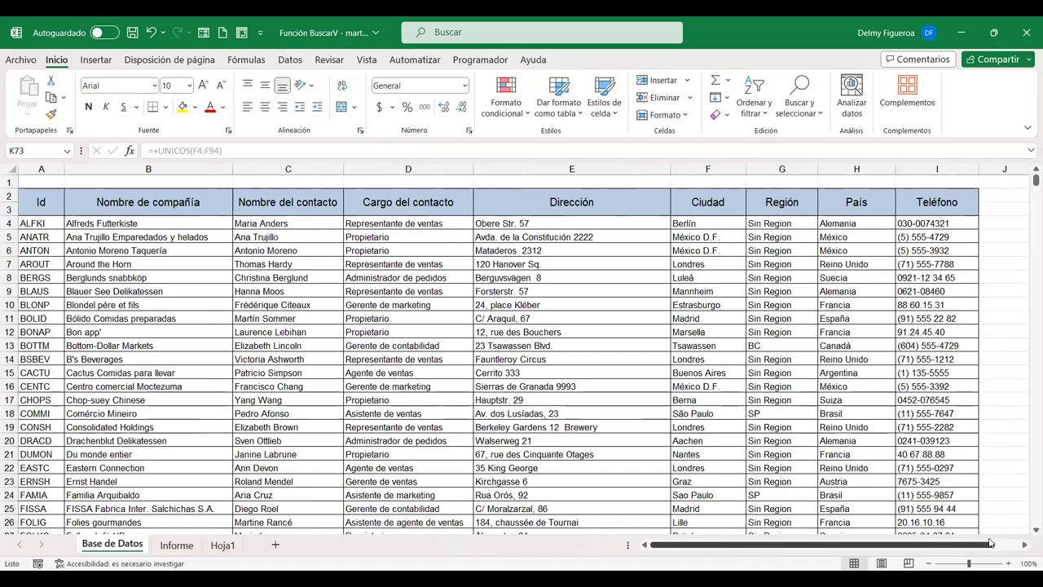
pyautogui.click(991, 543)
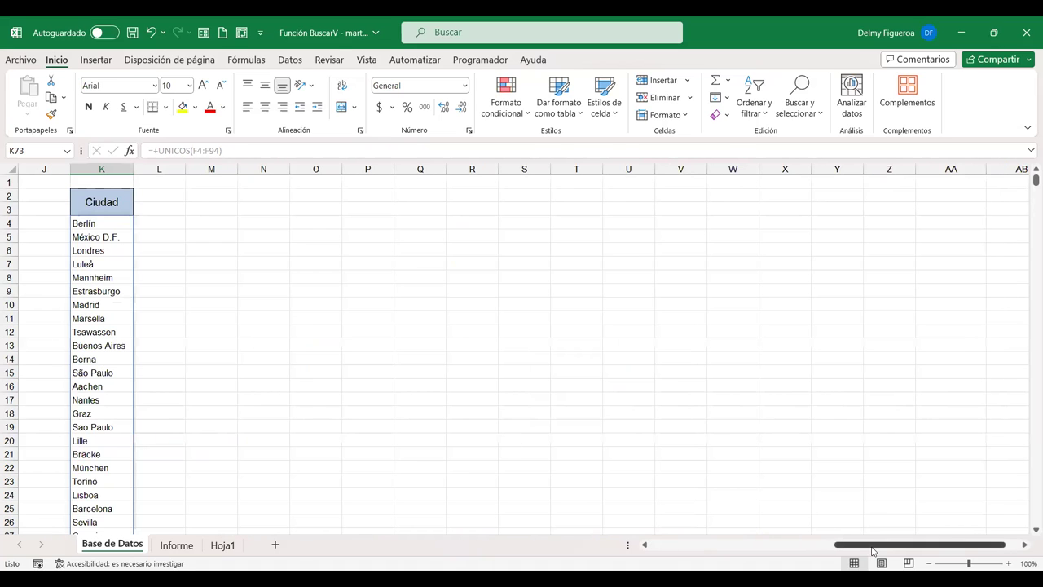
pyautogui.moveTo(875, 550); pyautogui.dragTo(728, 555)
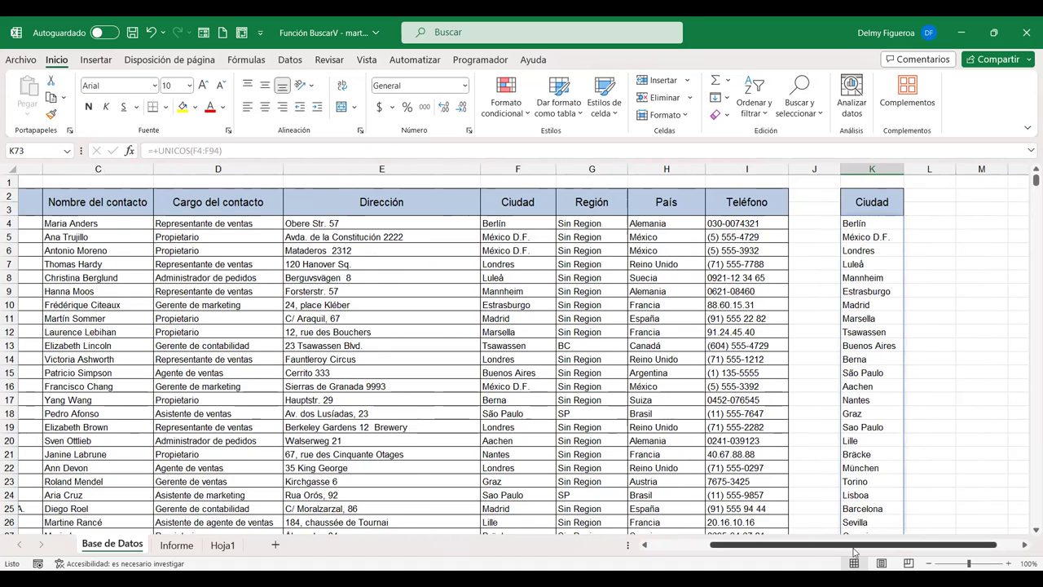
pyautogui.moveTo(842, 548); pyautogui.dragTo(865, 555)
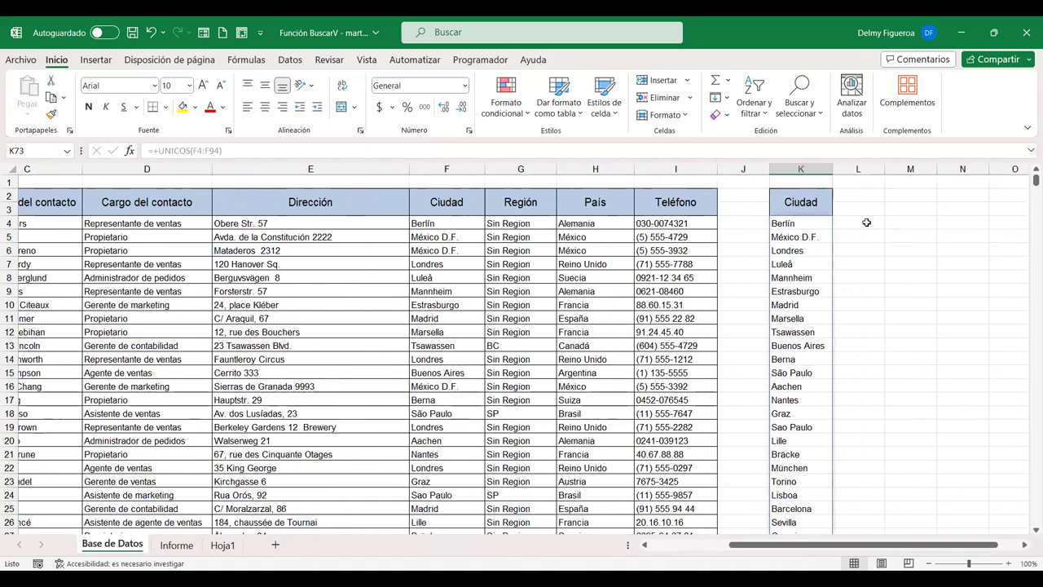
pyautogui.click(867, 222)
pyautogui.click(1025, 546)
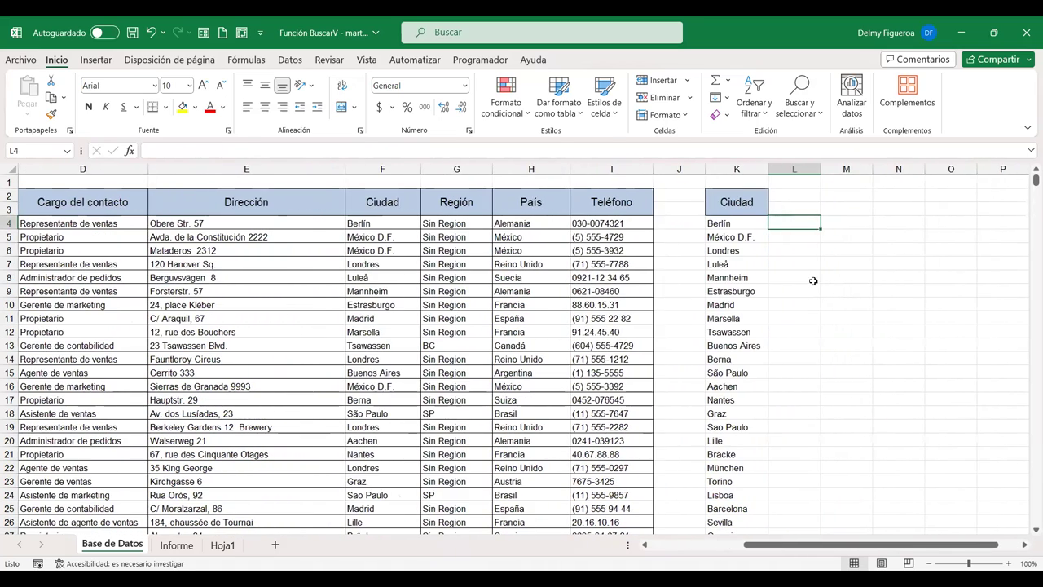
pyautogui.moveTo(745, 203); pyautogui.dragTo(791, 440)
pyautogui.scroll(-11, 791, 440)
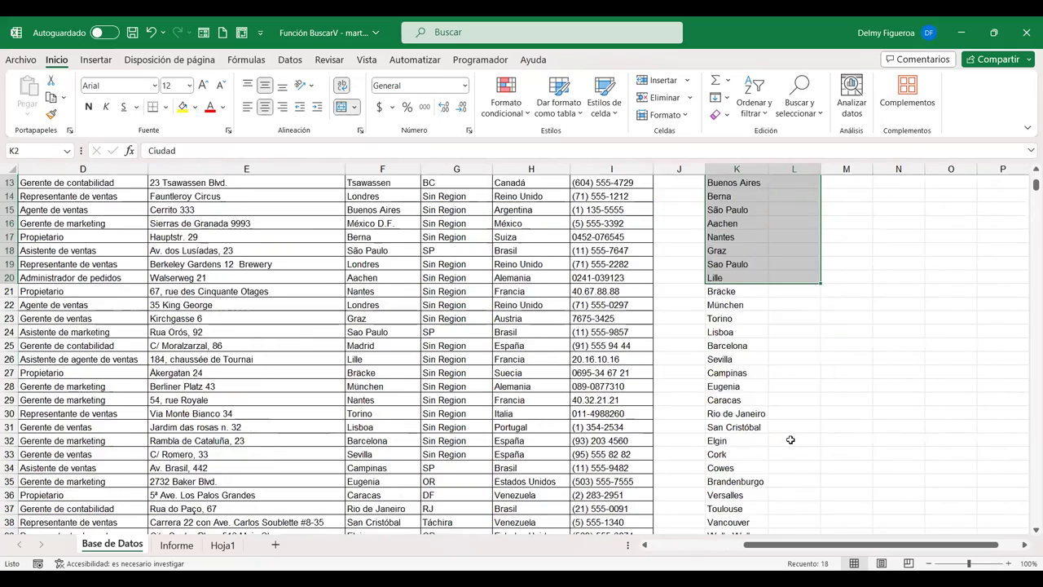
pyautogui.scroll(-2, 789, 440)
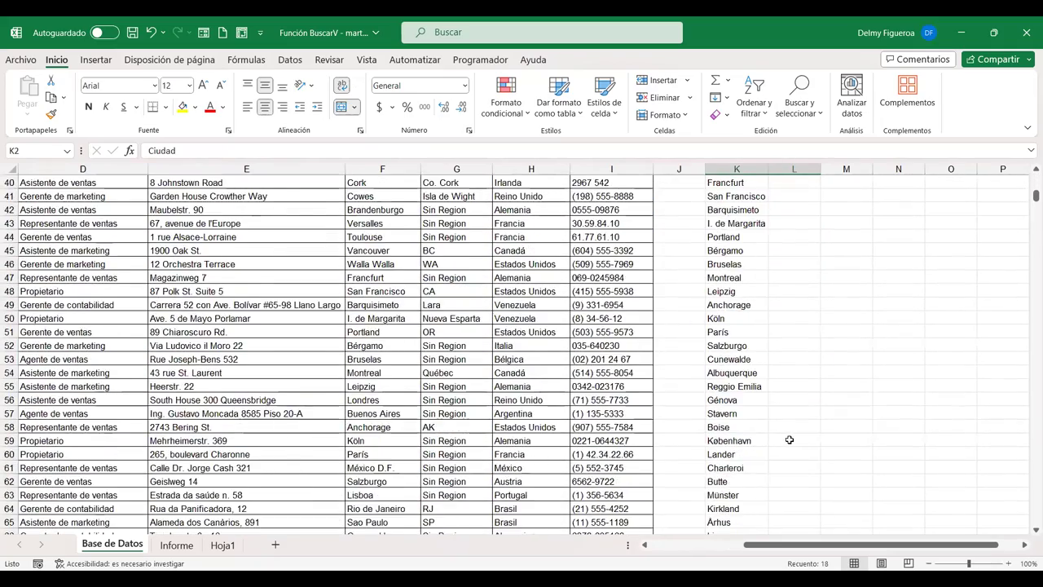
pyautogui.scroll(-3, 790, 440)
pyautogui.scroll(-2, 790, 440)
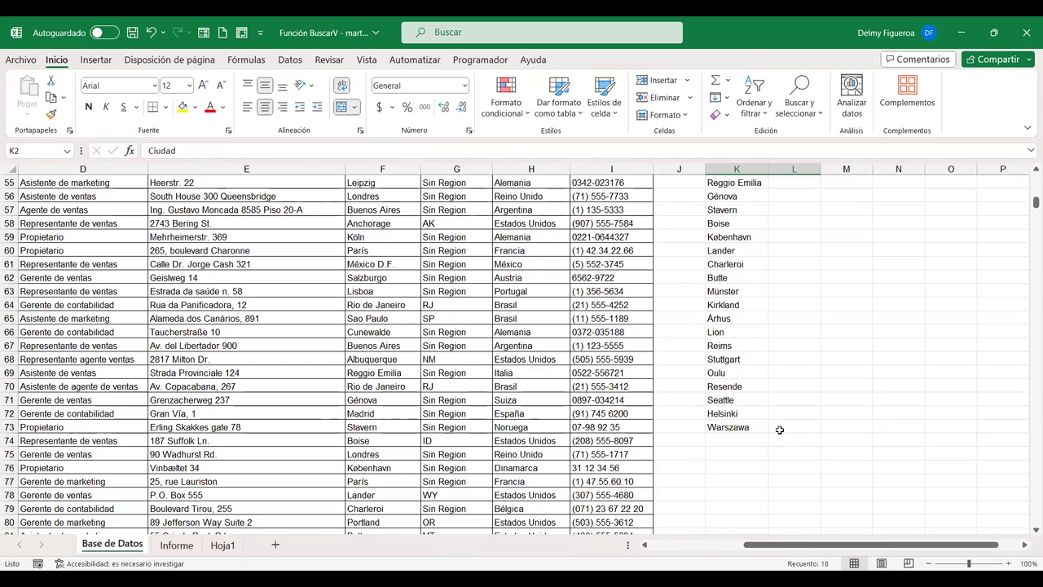
# - Extend the selection to L73 and give every cell Todos los bordes
pyautogui.keyDown('shift'); pyautogui.click(779, 427); pyautogui.keyUp('shift')
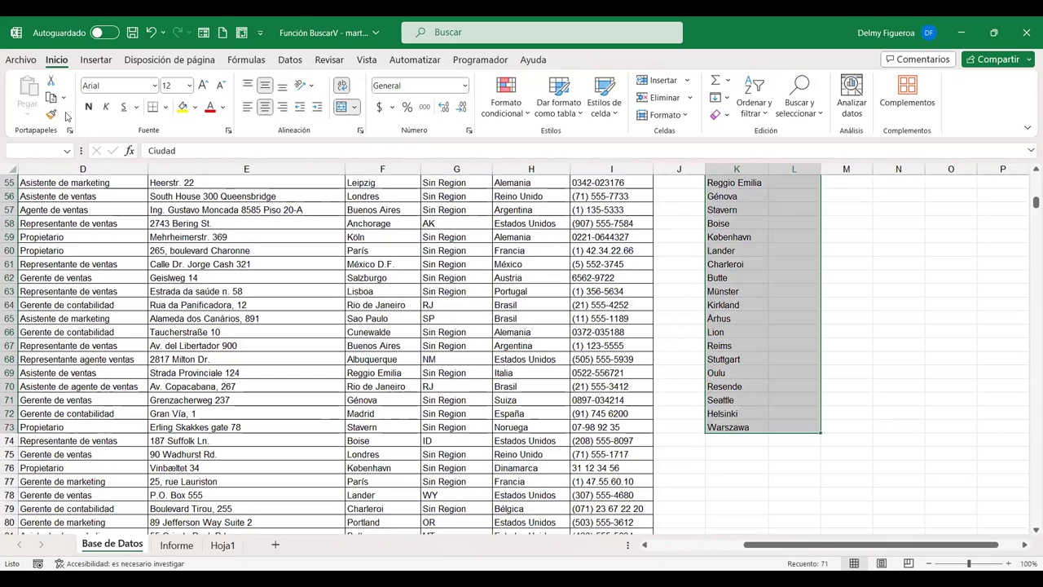
pyautogui.click(167, 108)
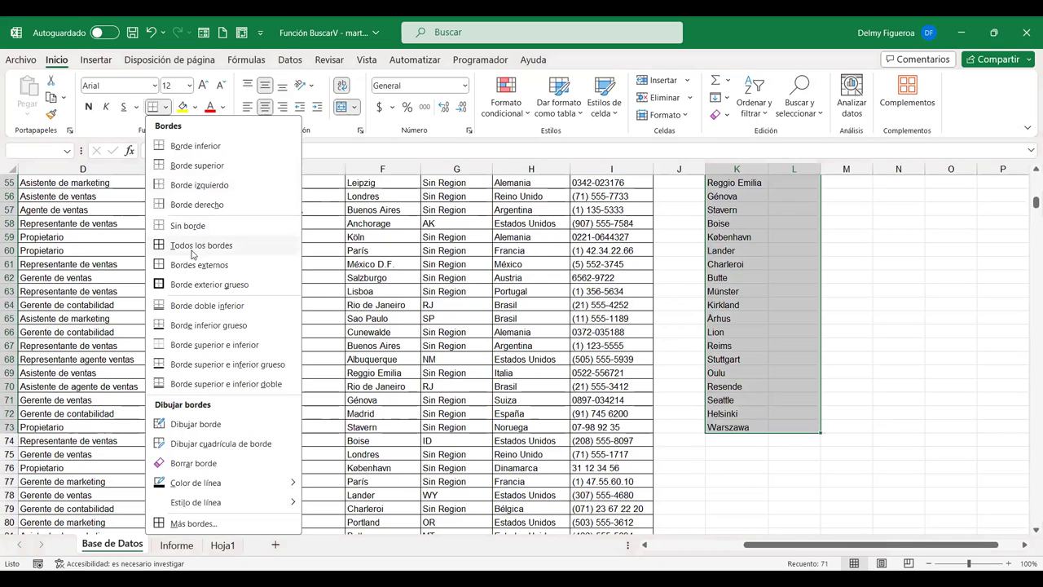
pyautogui.click(193, 255)
pyautogui.click(795, 223)
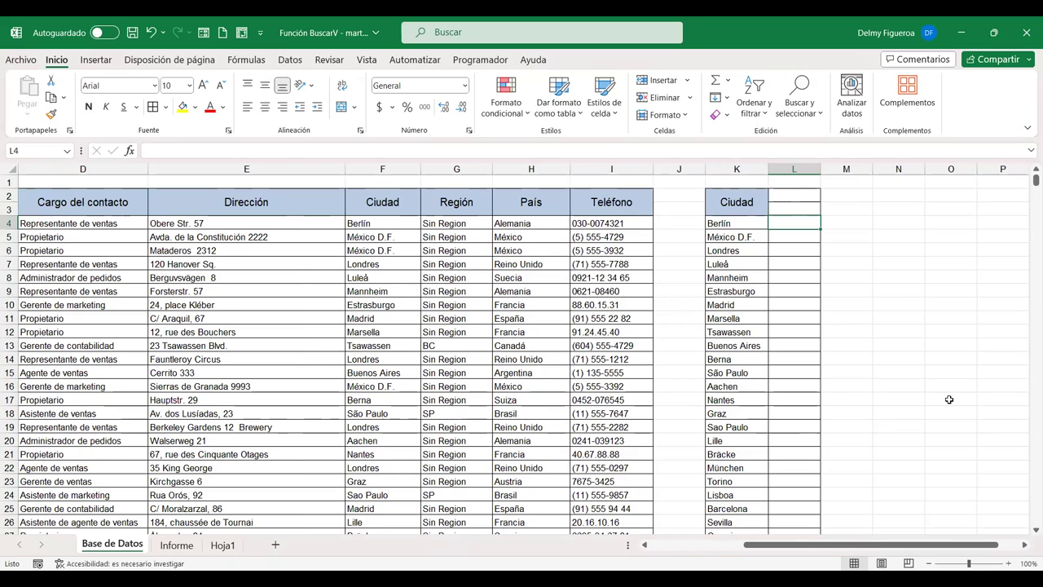
# - Enter =ALEATORIO.ENTRE(10000;50000) in L4 and fill it down column L
pyautogui.write('+')
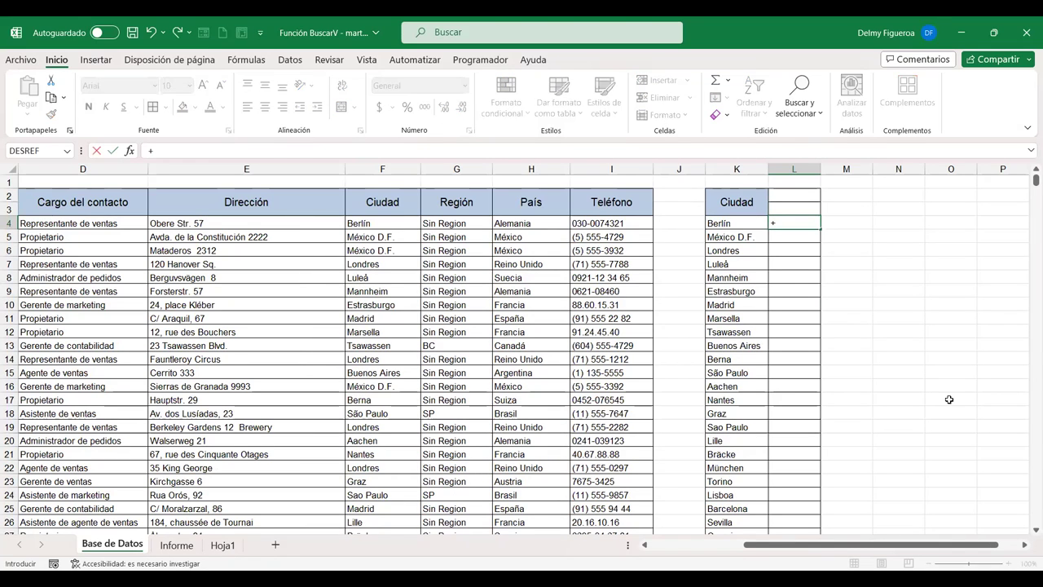
pyautogui.write('ale')
pyautogui.doubleClick(837, 248)
pyautogui.write('10000')
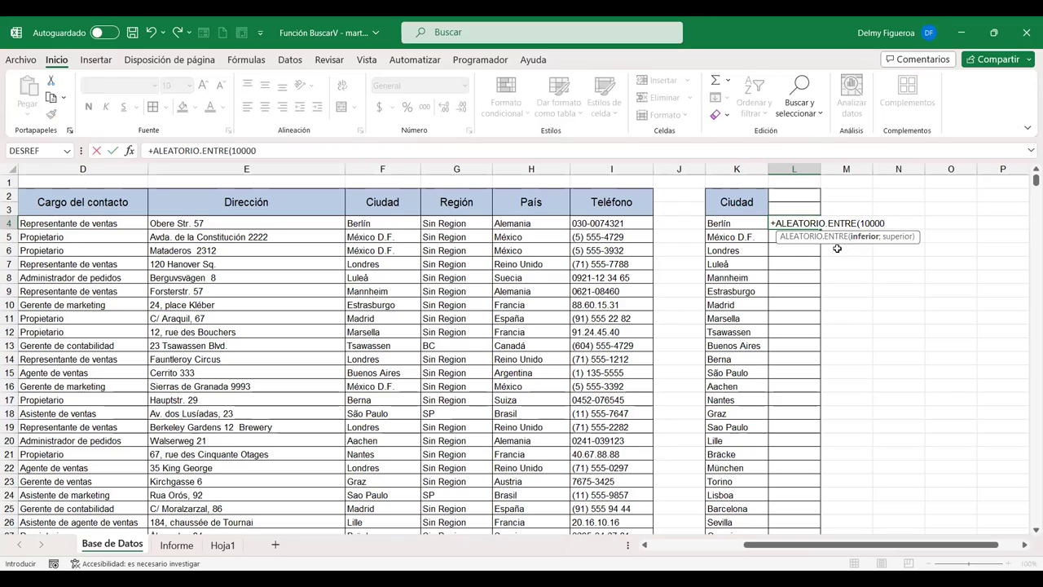
pyautogui.write(';5')
pyautogui.write('0000')
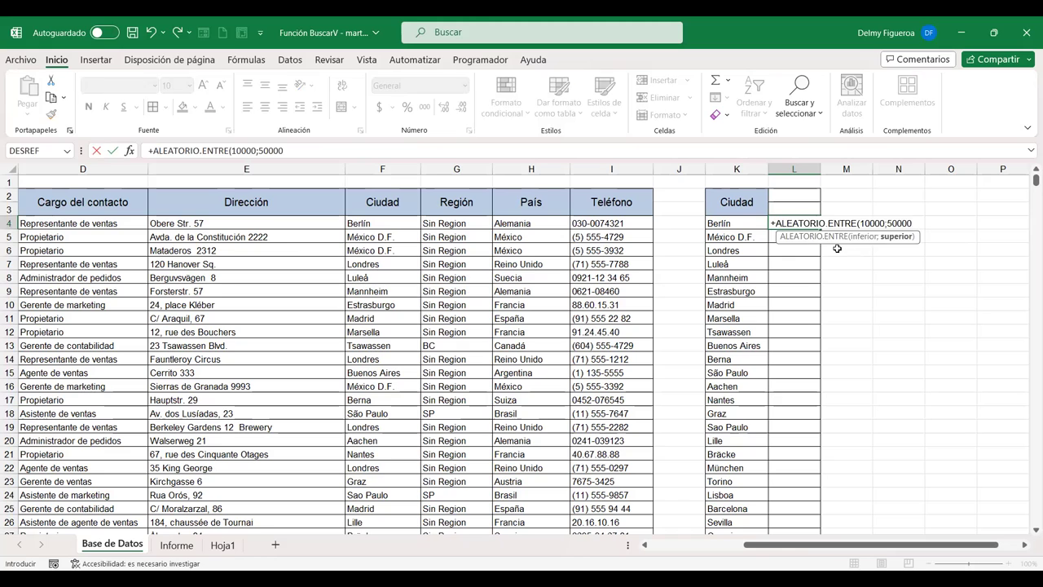
pyautogui.press('Return')
pyautogui.click(798, 221)
pyautogui.doubleClick(822, 229)
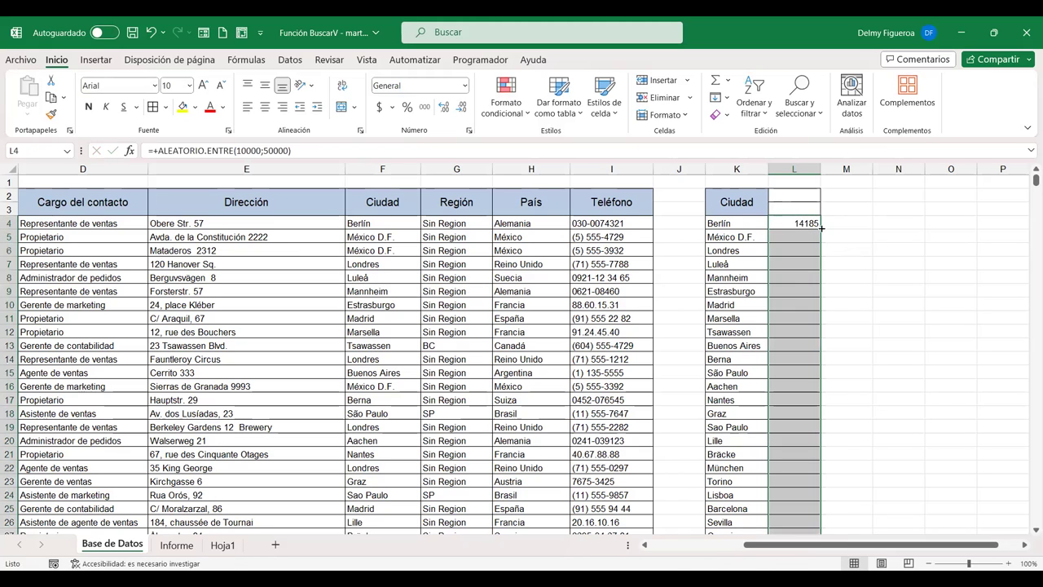
# - Paste column L back as fixed values in Contabilidad format, autofit it, and return to Hoja1
pyautogui.hotkey('ctrl', 'c')
pyautogui.rightClick(800, 255)
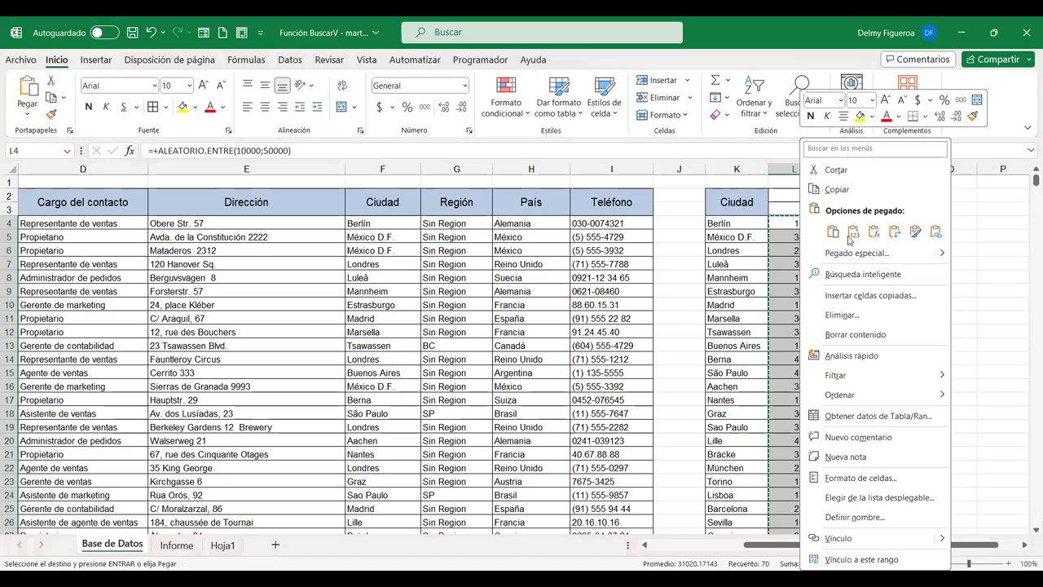
pyautogui.click(852, 236)
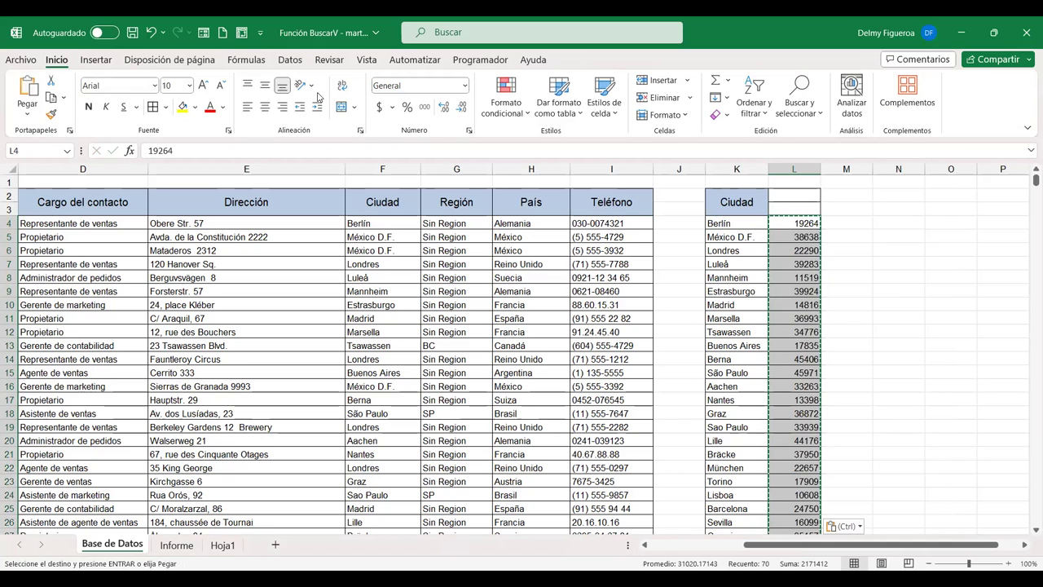
pyautogui.click(379, 107)
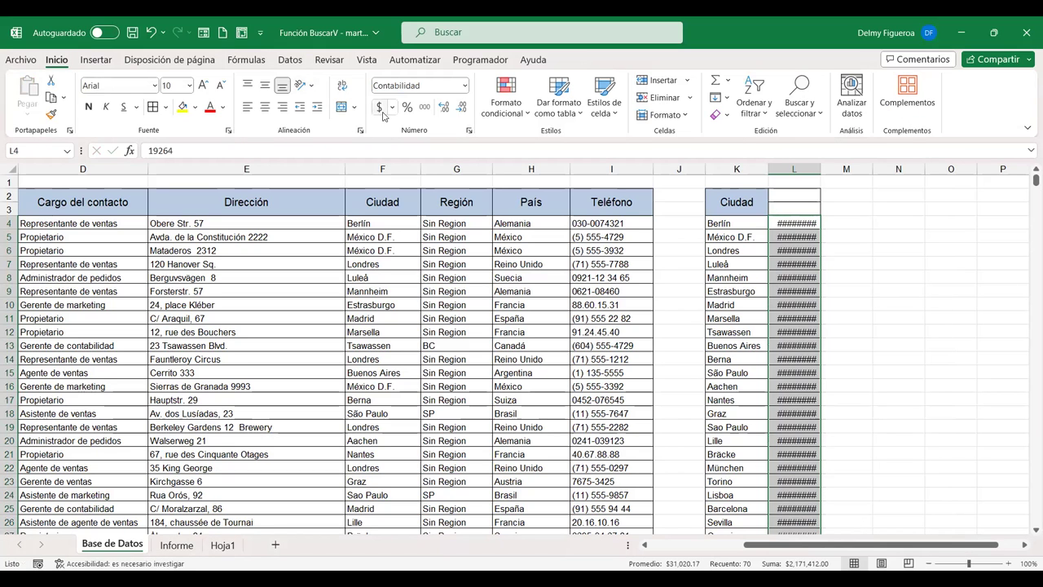
pyautogui.doubleClick(821, 169)
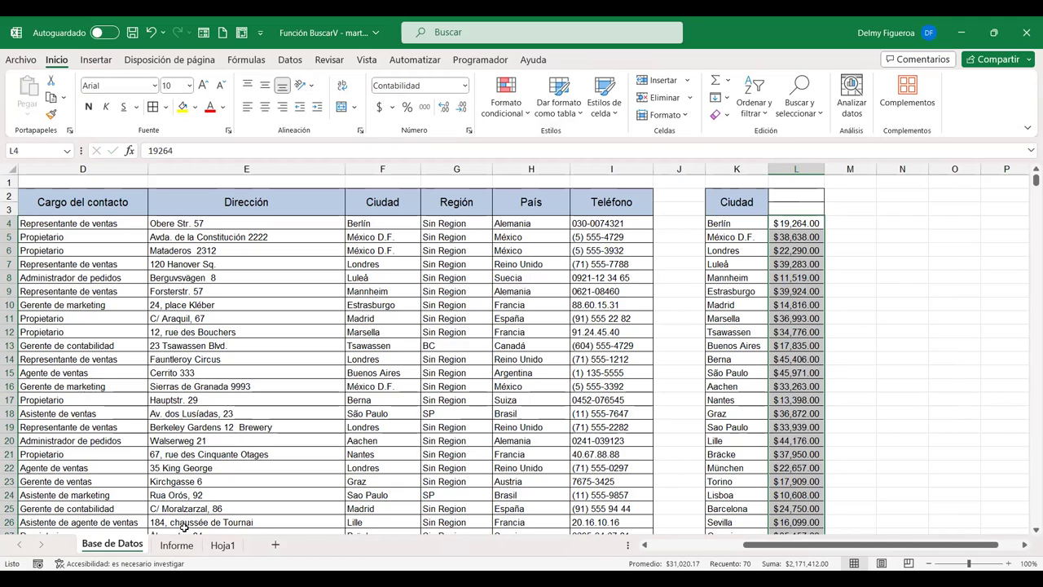
pyautogui.click(218, 546)
pyautogui.click(96, 263)
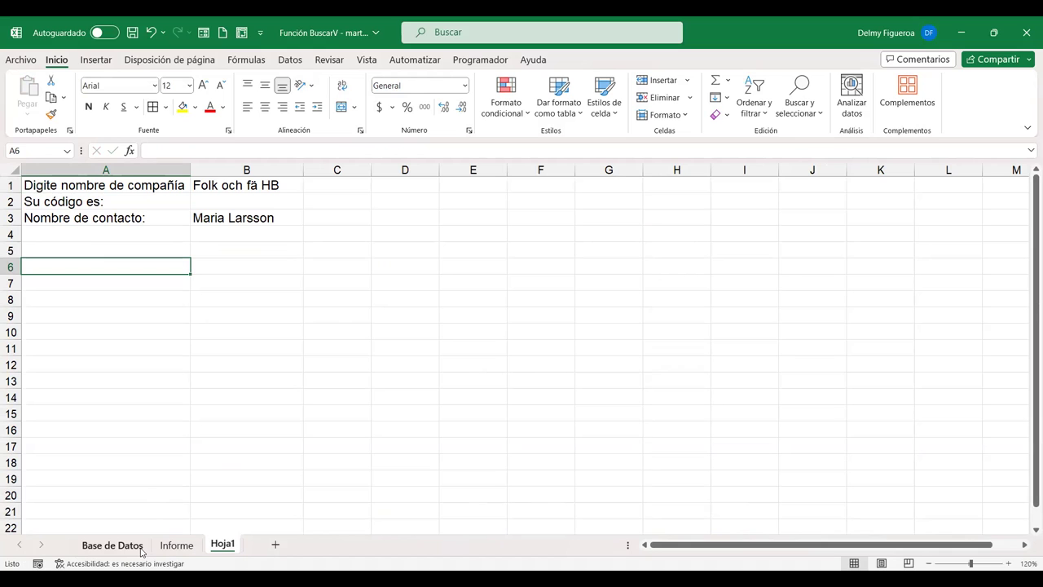
# - Copy the 'Digite nombre de compañía' label from A1 into A7 and type 'Se ubica en:' in A8
pyautogui.click(138, 187)
pyautogui.hotkey('ctrl', 'c')
pyautogui.press('Down')
pyautogui.press('Down')
pyautogui.press('Down')
pyautogui.press('Down')
pyautogui.press('Down')
pyautogui.press('Return')
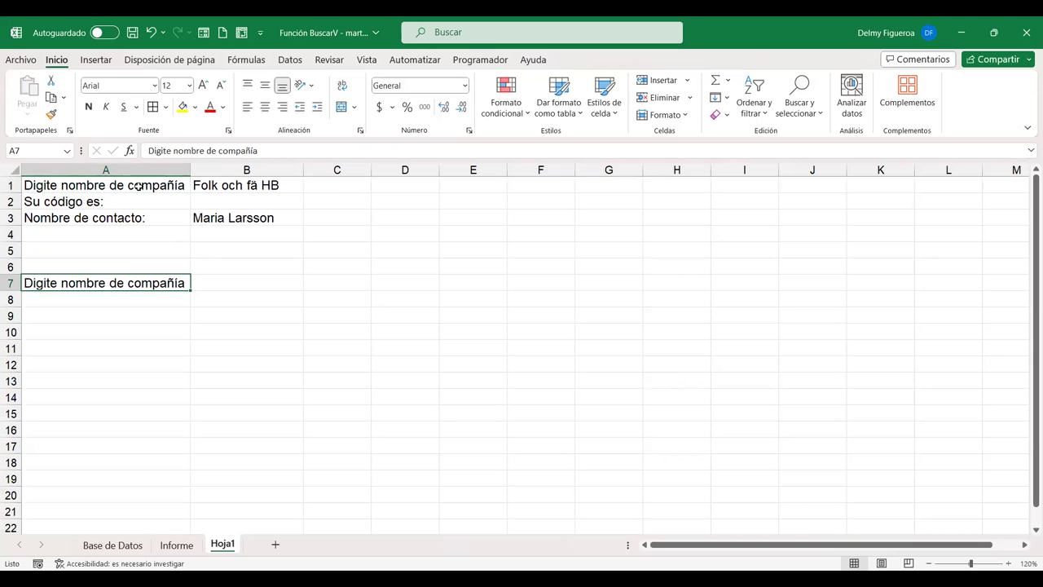
pyautogui.press('Right')
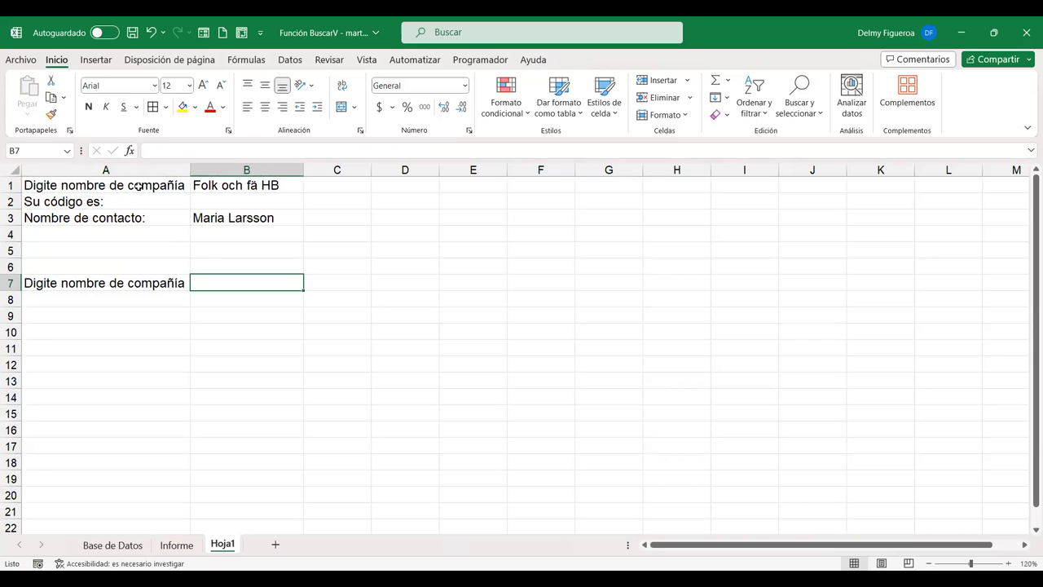
pyautogui.press('Left')
pyautogui.press('Down')
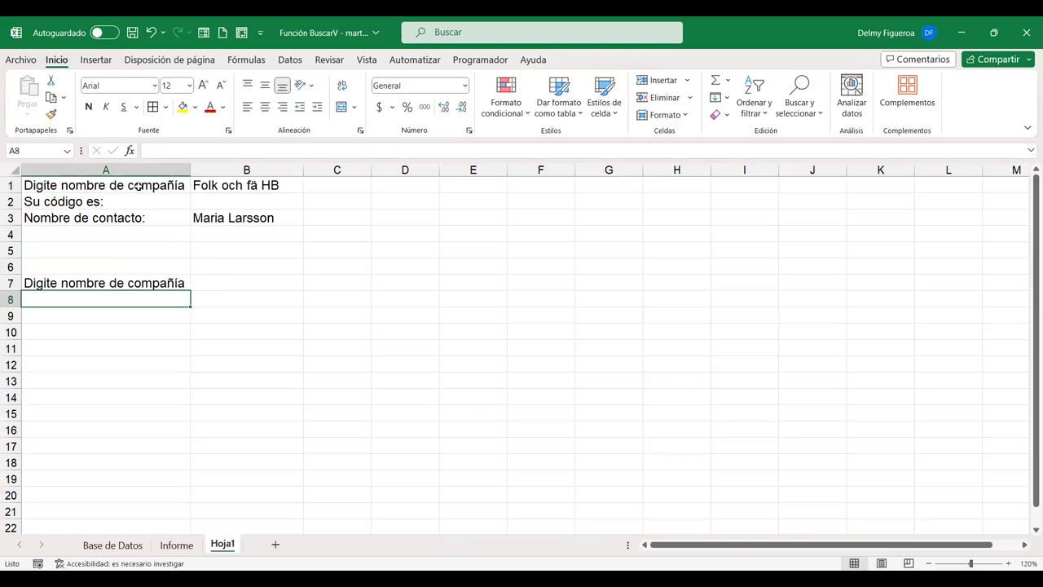
pyautogui.write('Se ubica en')
pyautogui.press('Return')
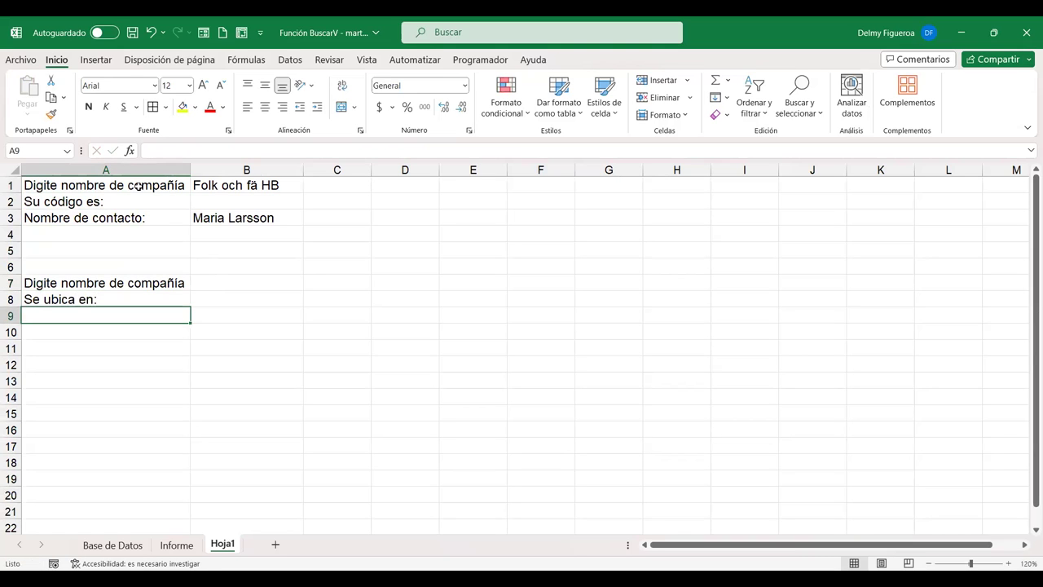
# - Copy the company name Folk och fä HB from B1 into B7
pyautogui.press('Up')
pyautogui.press('Up')
pyautogui.press('Right')
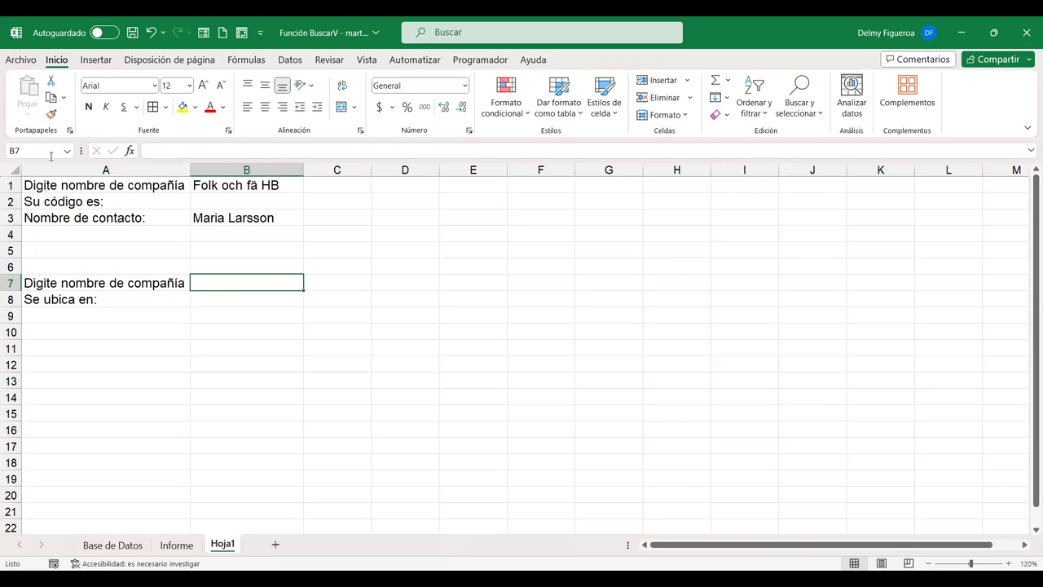
pyautogui.click(266, 300)
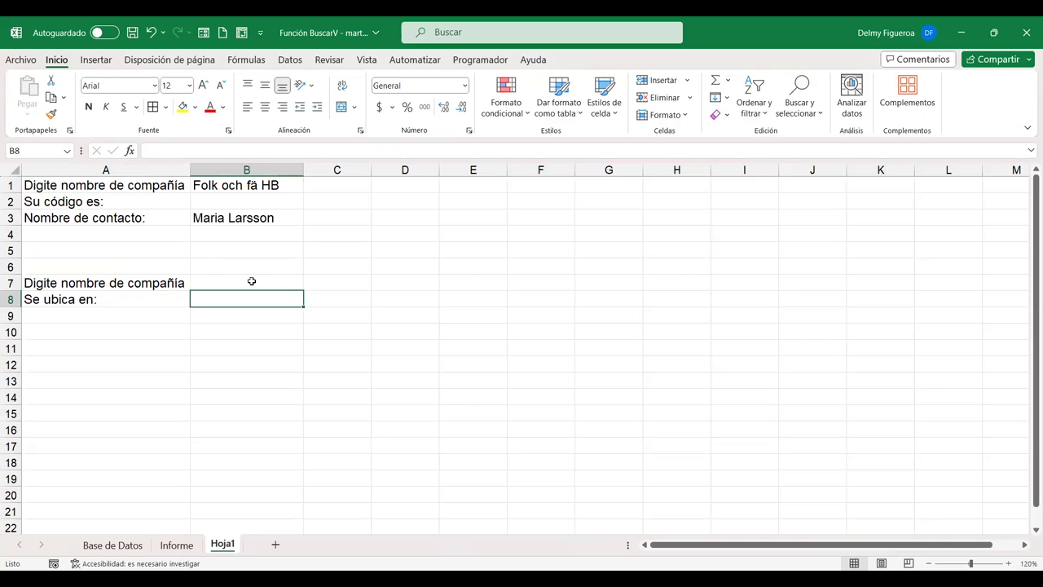
pyautogui.click(252, 282)
pyautogui.click(242, 182)
pyautogui.hotkey('ctrl', 'c')
pyautogui.click(252, 282)
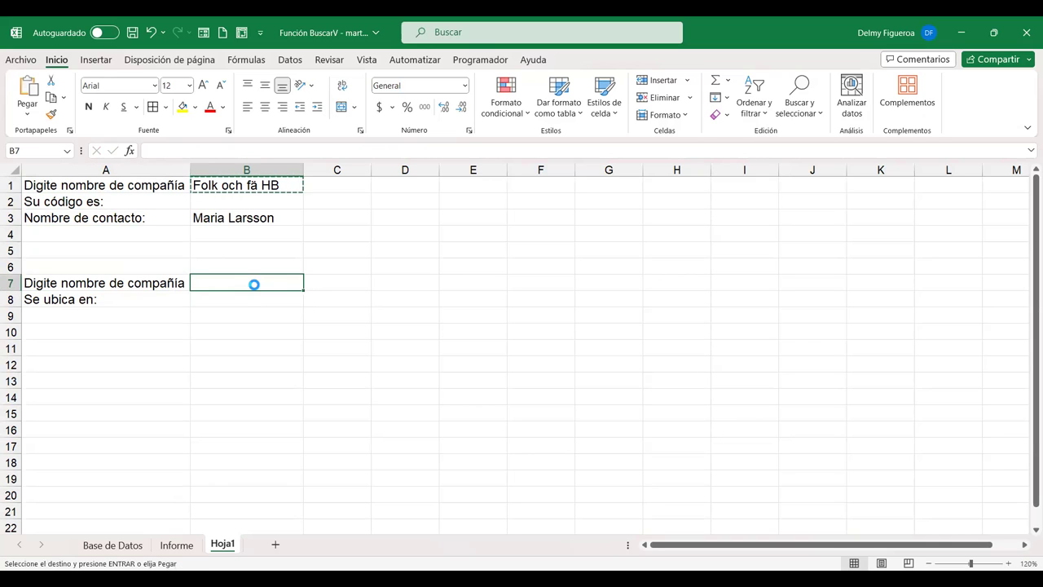
pyautogui.press('Return')
pyautogui.press('Return')
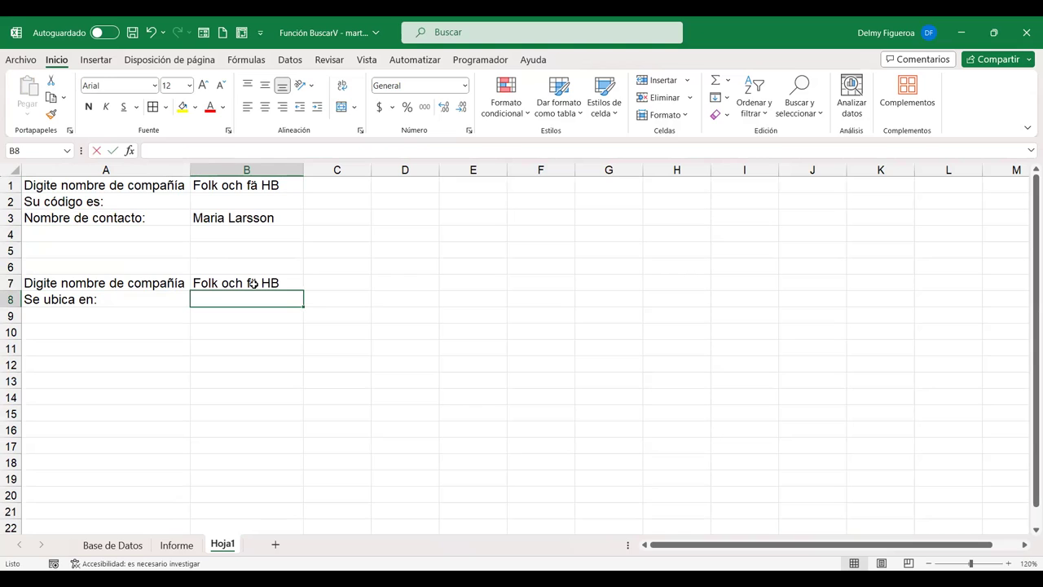
pyautogui.write('+bus')
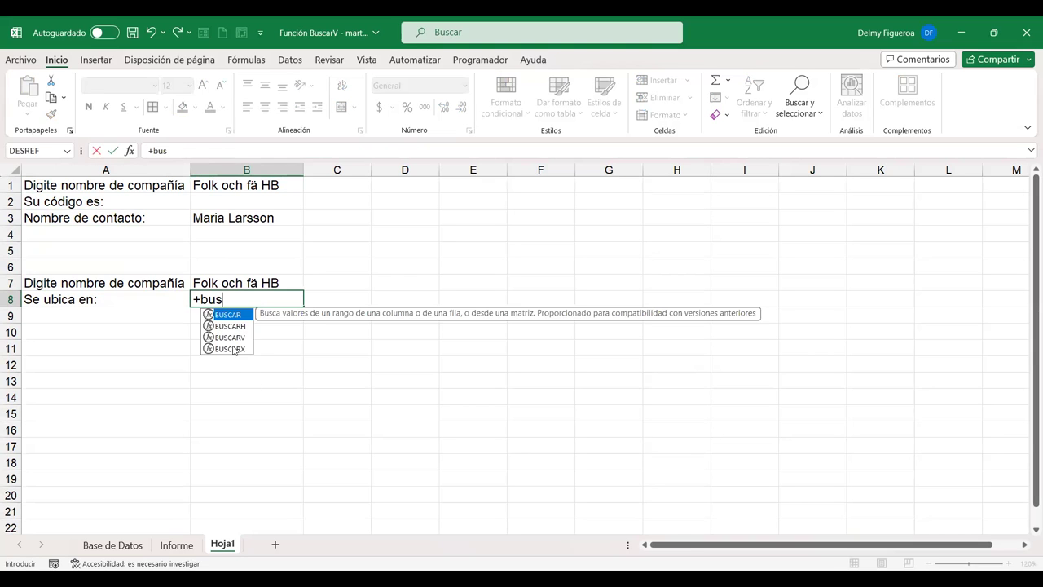
# - Start a BUSCARV in B8 that looks up B7 in the Empresas range
pyautogui.press('Tab')
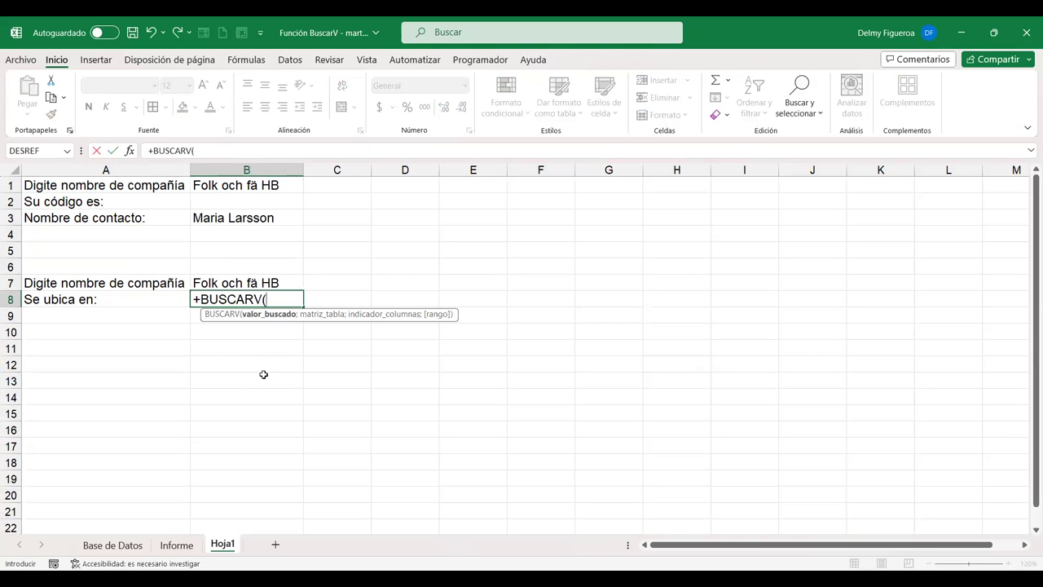
pyautogui.click(281, 283)
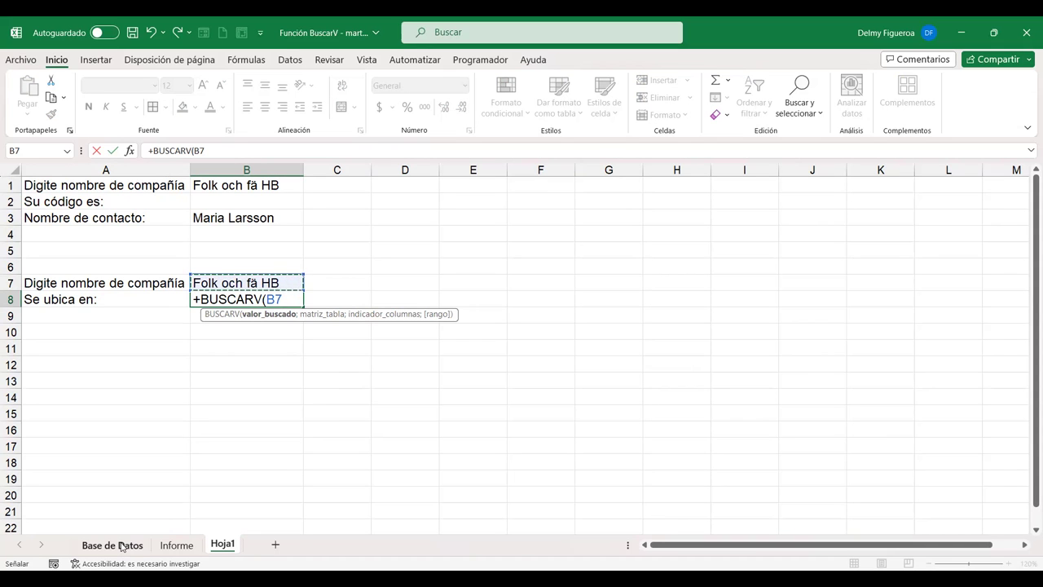
pyautogui.write(';')
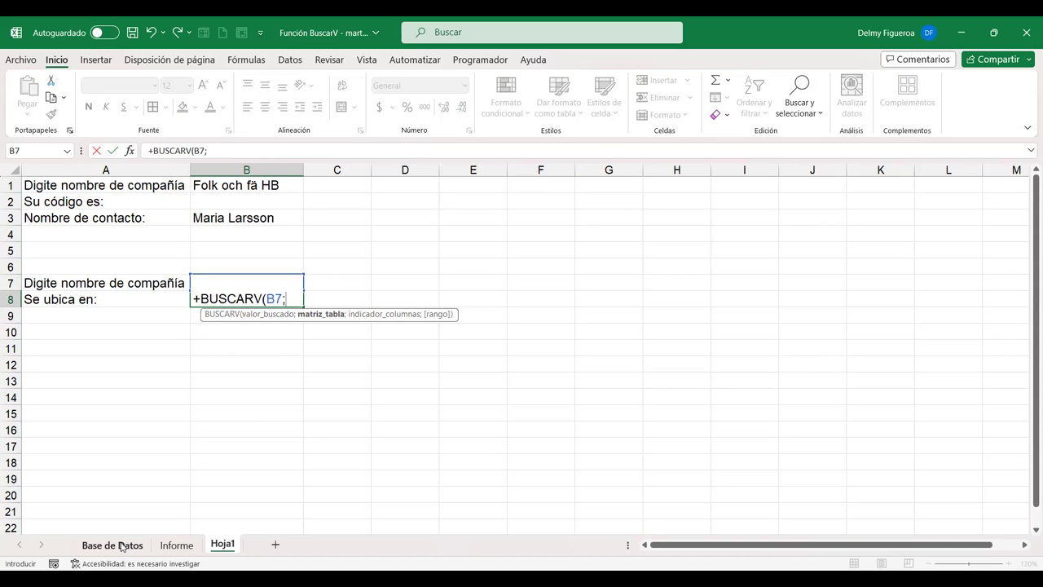
pyautogui.write('Empre')
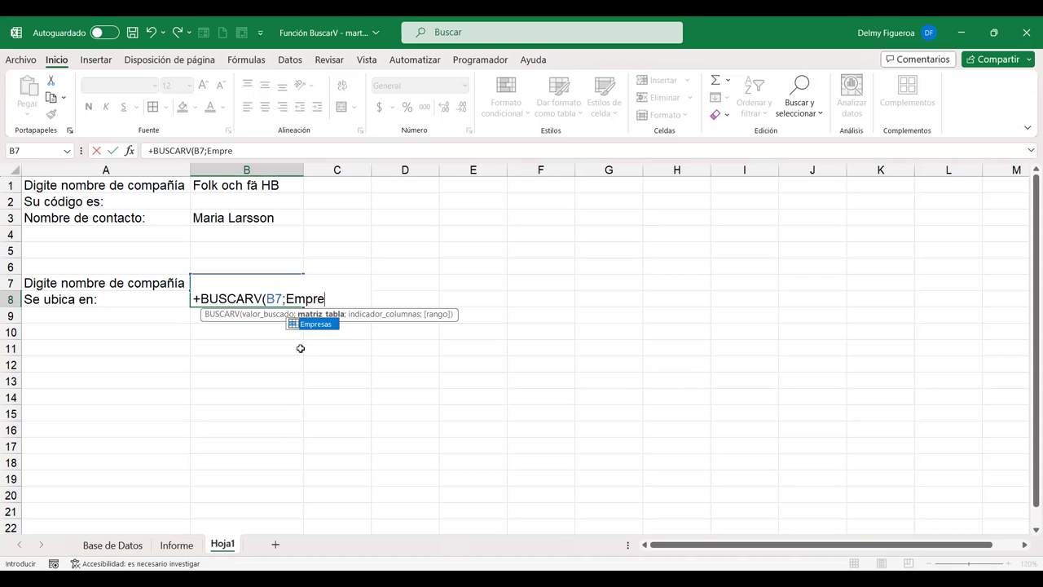
pyautogui.doubleClick(313, 325)
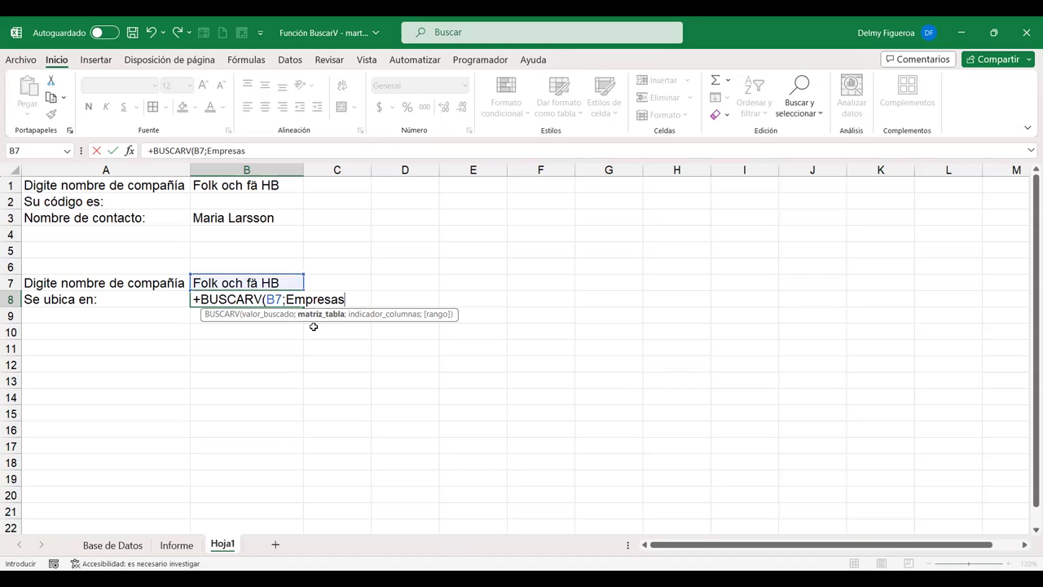
pyautogui.write(';')
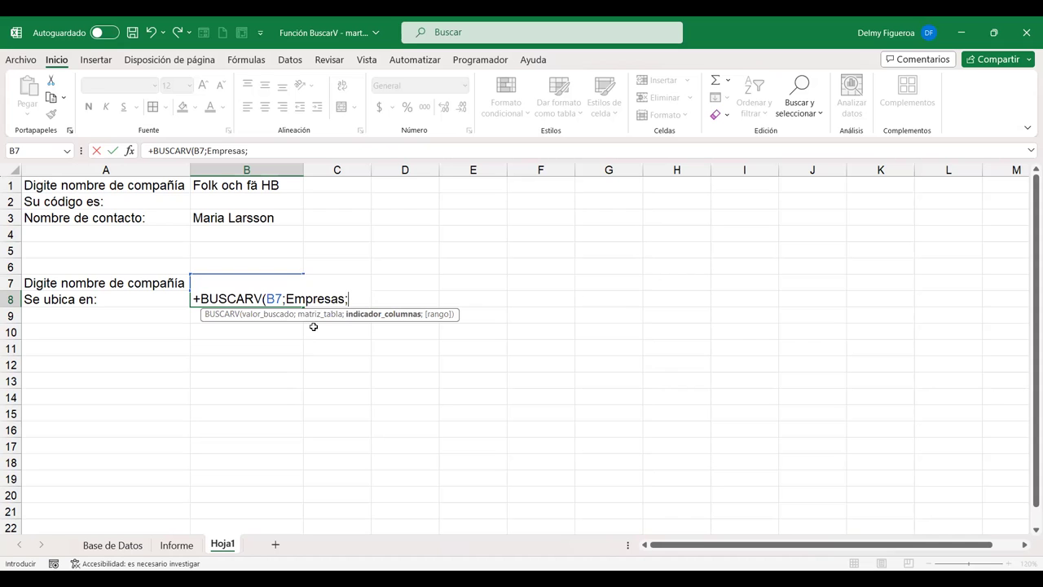
# - Give the lookup column index 6 with FALSO exact matching and commit it
pyautogui.click(112, 547)
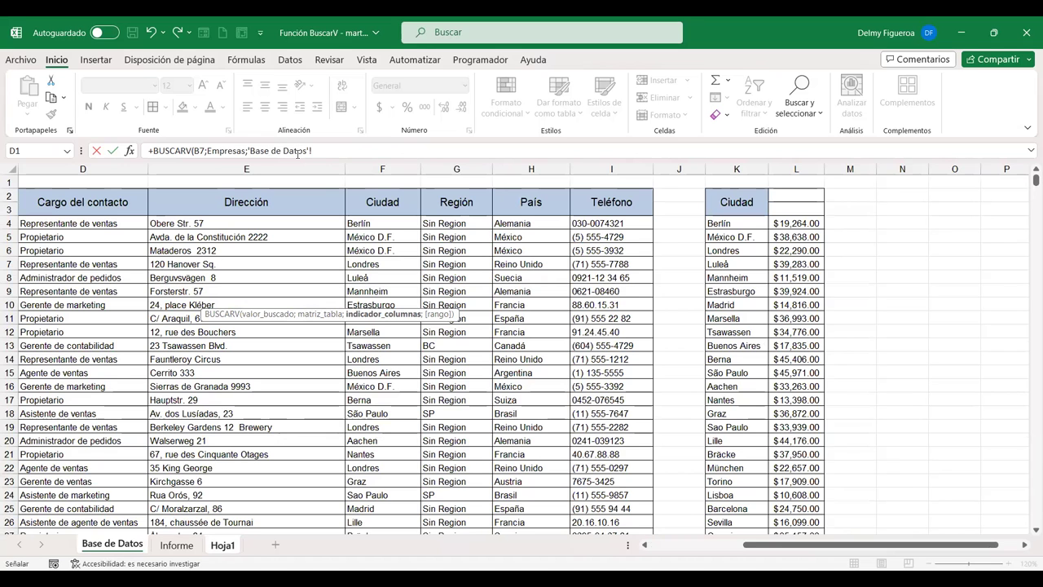
pyautogui.click(689, 551)
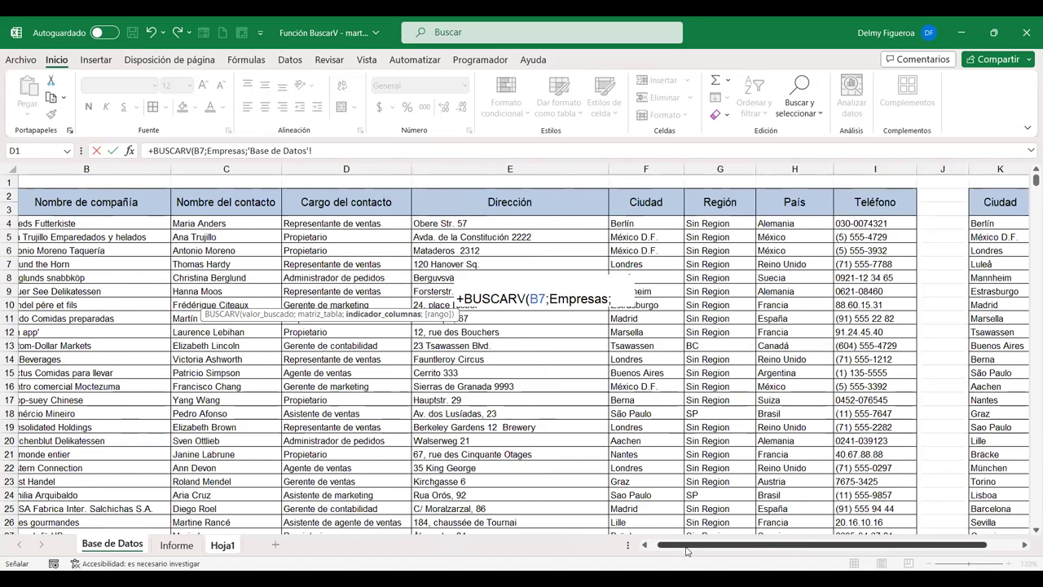
pyautogui.moveTo(686, 551); pyautogui.dragTo(678, 551)
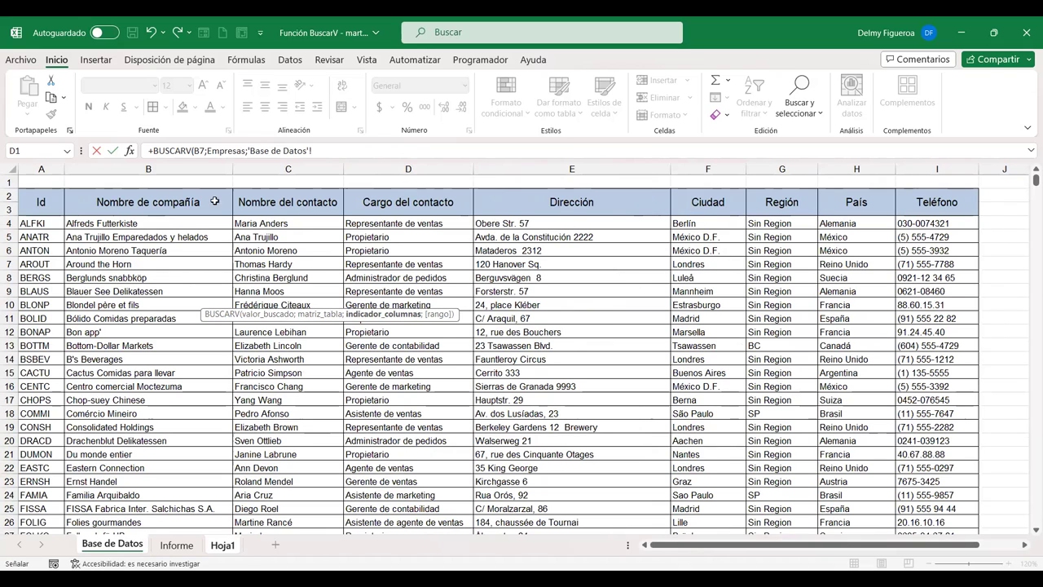
pyautogui.click(335, 150)
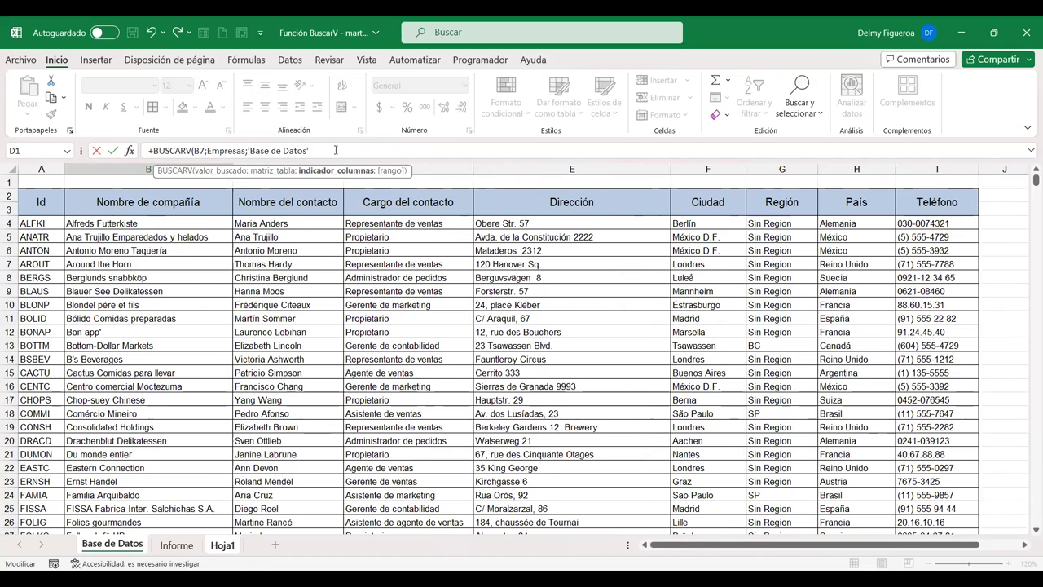
pyautogui.press('BackSpace')
pyautogui.press('BackSpace')
pyautogui.press('BackSpace')
pyautogui.write('6')
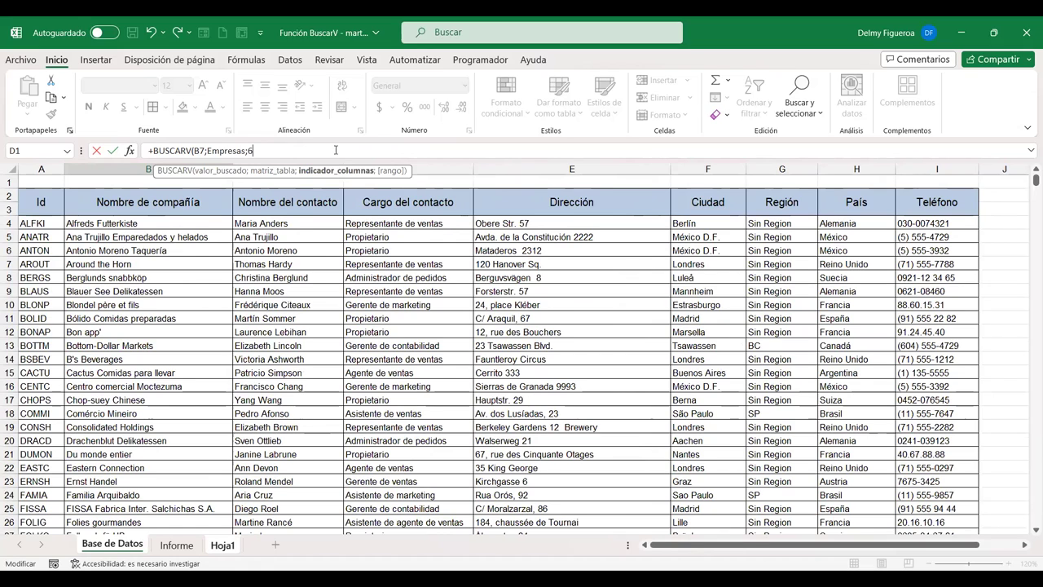
pyautogui.write(';')
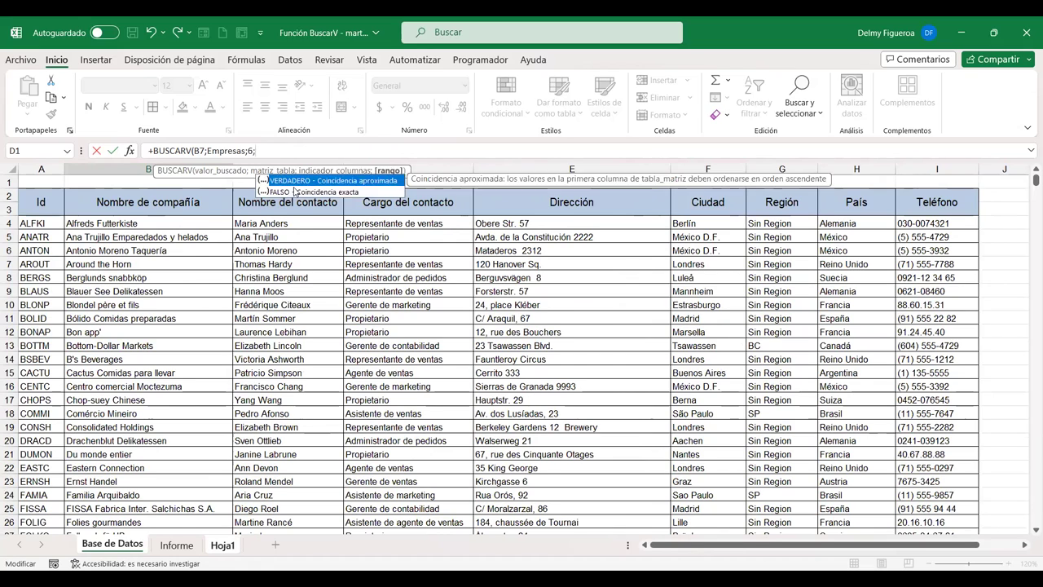
pyautogui.doubleClick(314, 194)
pyautogui.press('Return')
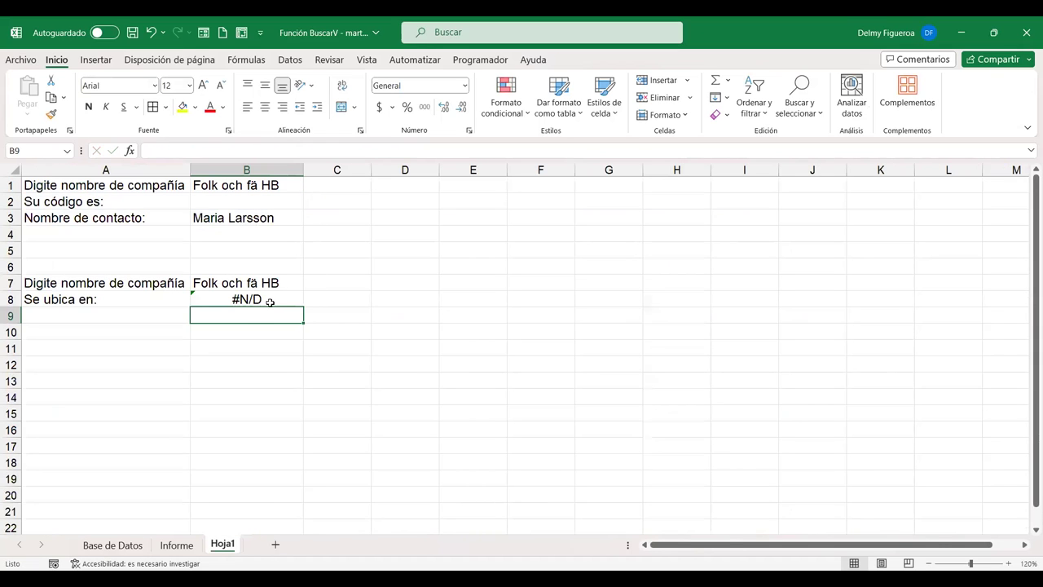
# - Edit B8's formula and delete the Empresas table argument
pyautogui.click(267, 298)
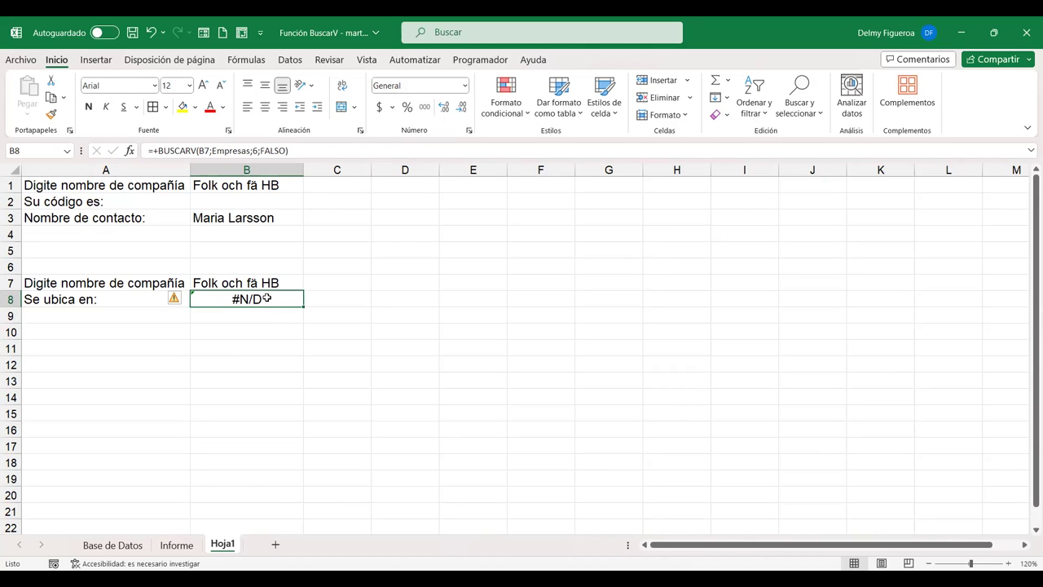
pyautogui.doubleClick(269, 298)
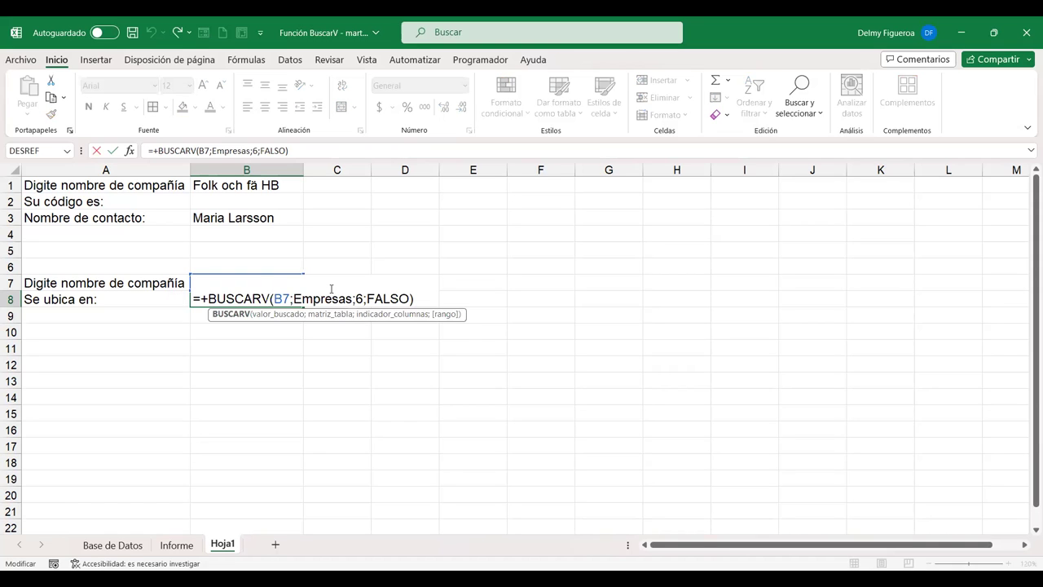
pyautogui.moveTo(295, 298); pyautogui.dragTo(355, 299)
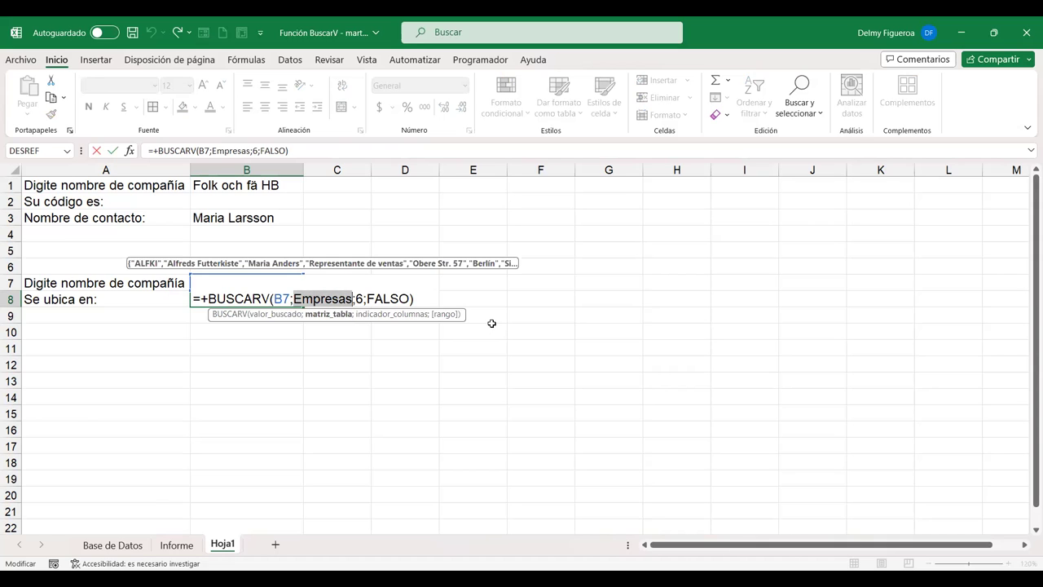
pyautogui.press('Delete')
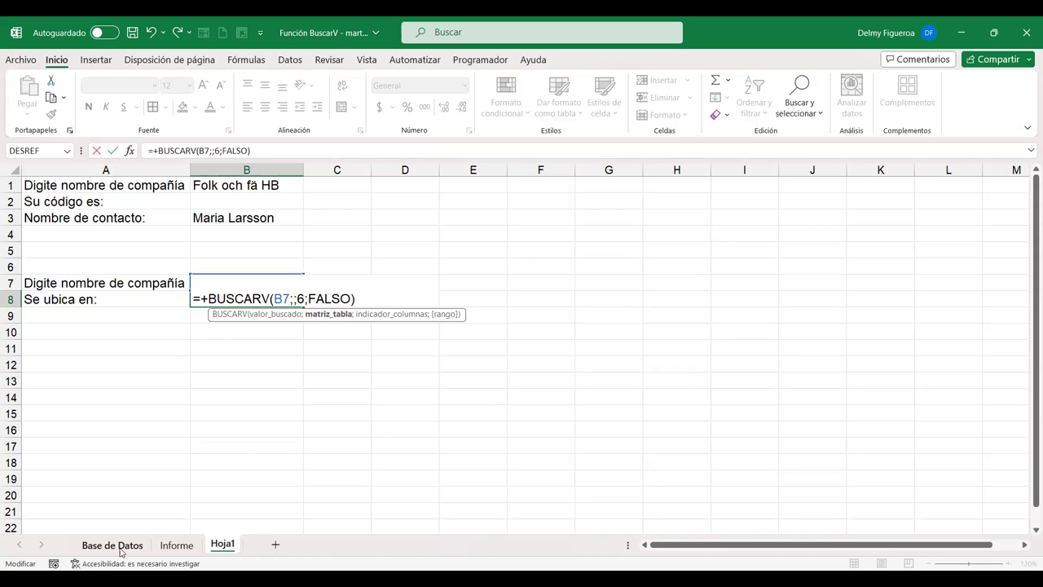
# - Insert the range 'Base de Datos'!B4:I94 as the table and clear the column index 6
pyautogui.click(119, 550)
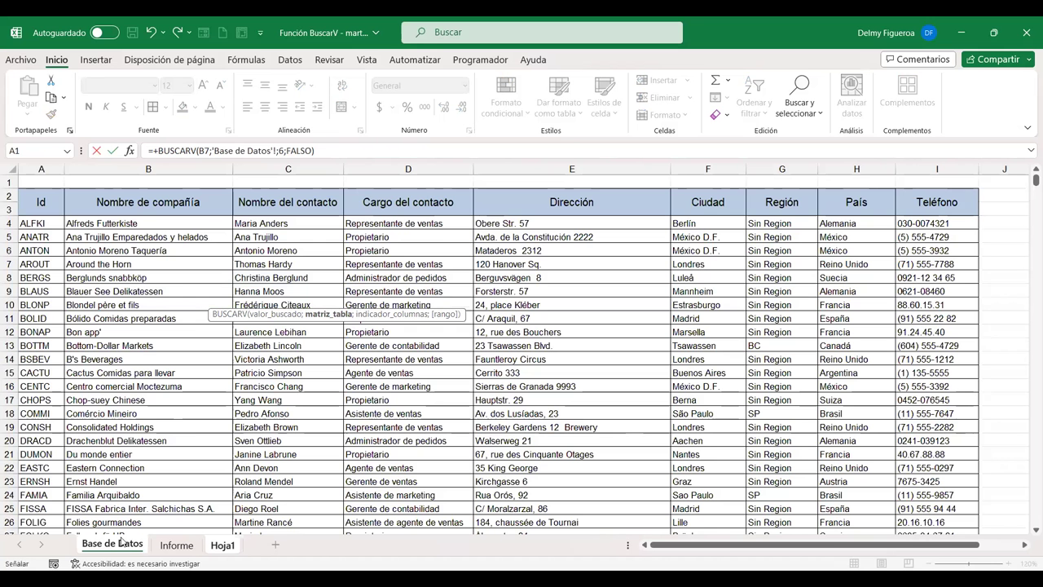
pyautogui.click(156, 222)
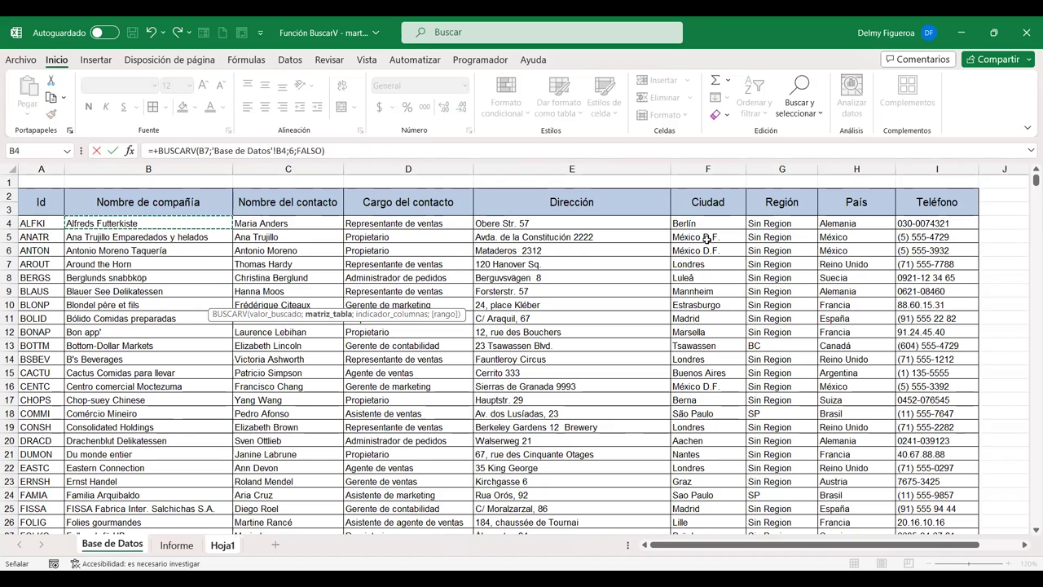
pyautogui.hotkey('ctrl', 'shift', 'Right')
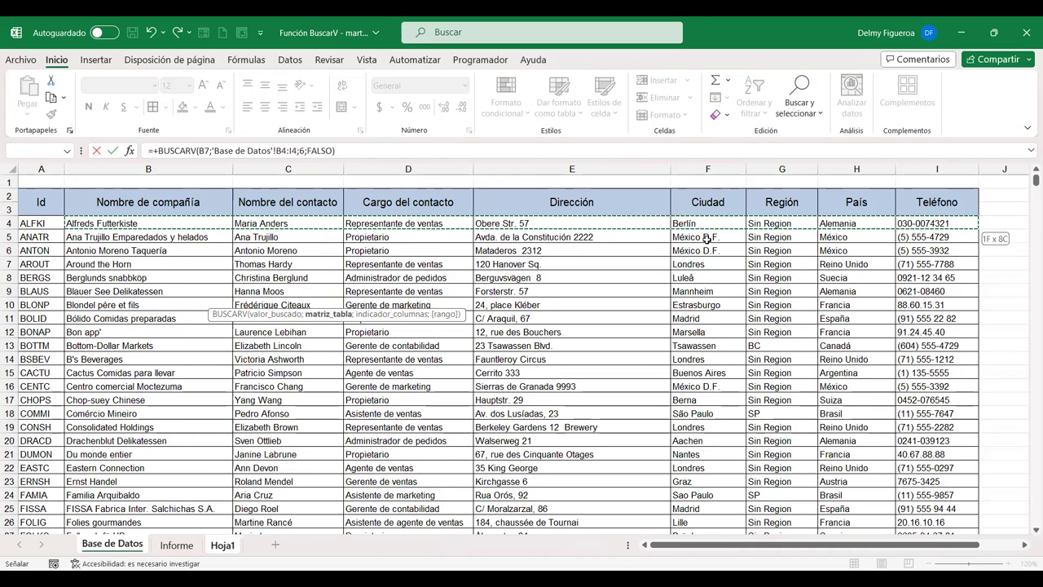
pyautogui.hotkey('ctrl', 'shift', 'Down')
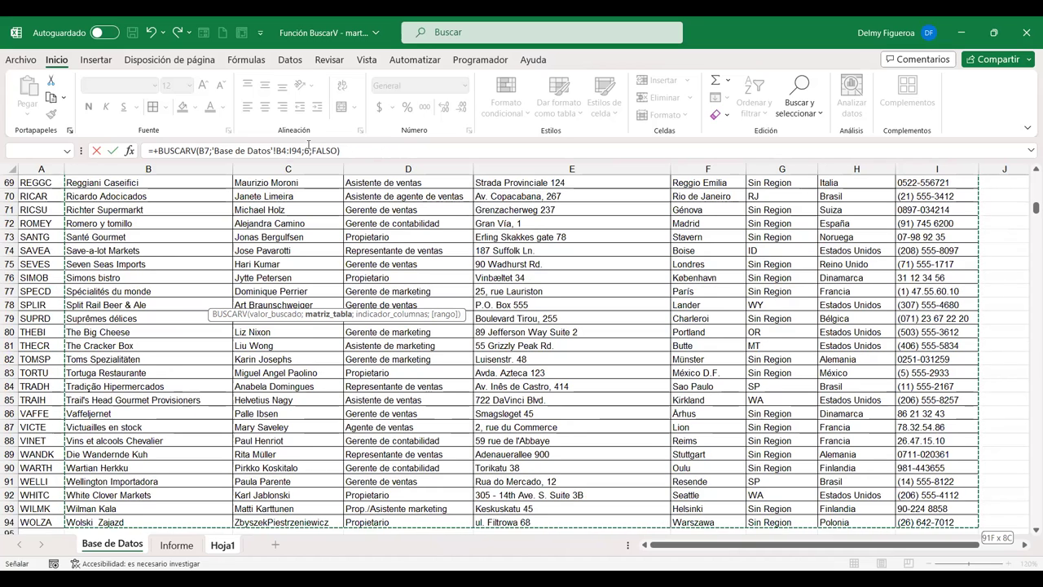
pyautogui.click(313, 151)
pyautogui.press('BackSpace')
# - Set the column index to 5, commit the lookup, and verify FOLKO's city in Base de Datos
pyautogui.write('5')
pyautogui.press('Return')
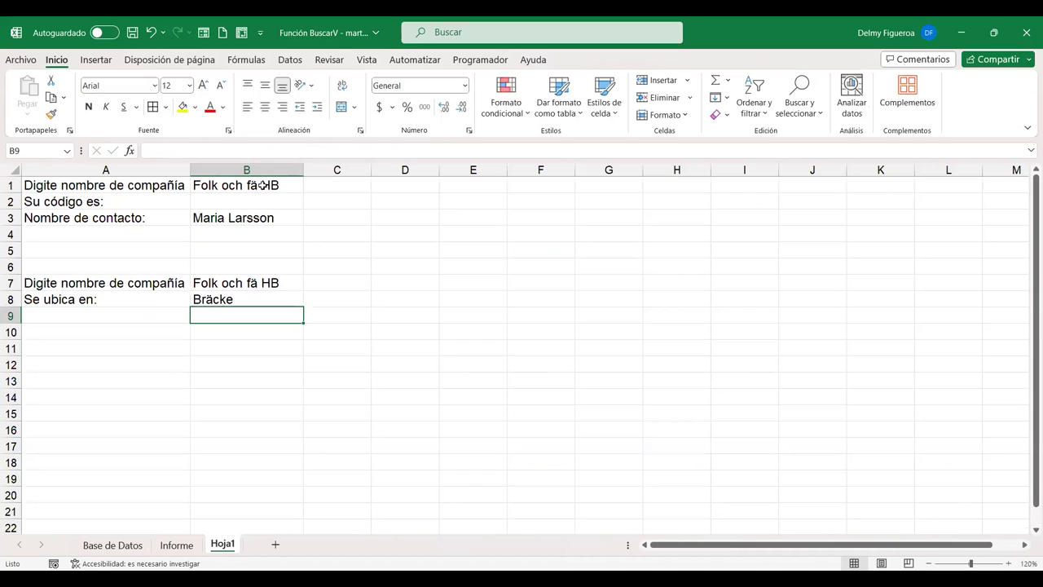
pyautogui.click(125, 546)
pyautogui.scroll(4, 122, 410)
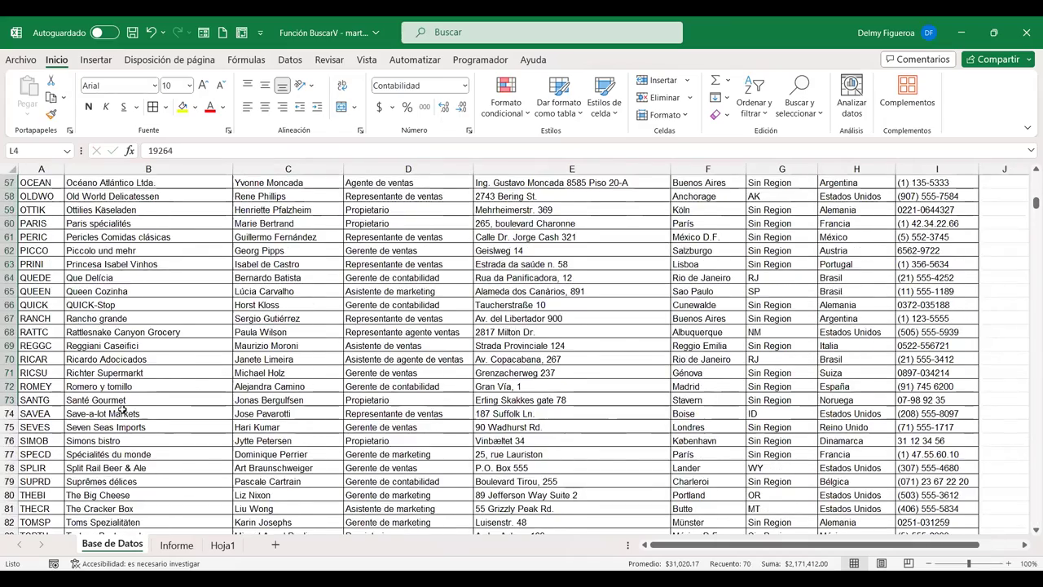
pyautogui.scroll(7, 122, 410)
pyautogui.scroll(4, 122, 410)
pyautogui.scroll(3, 122, 410)
pyautogui.scroll(-3, 122, 410)
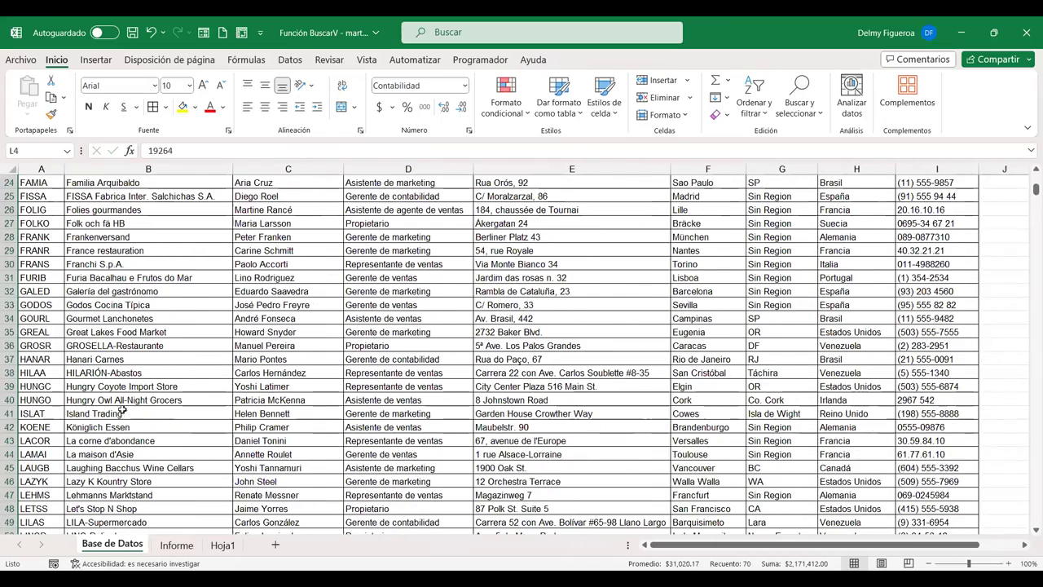
pyautogui.click(9, 223)
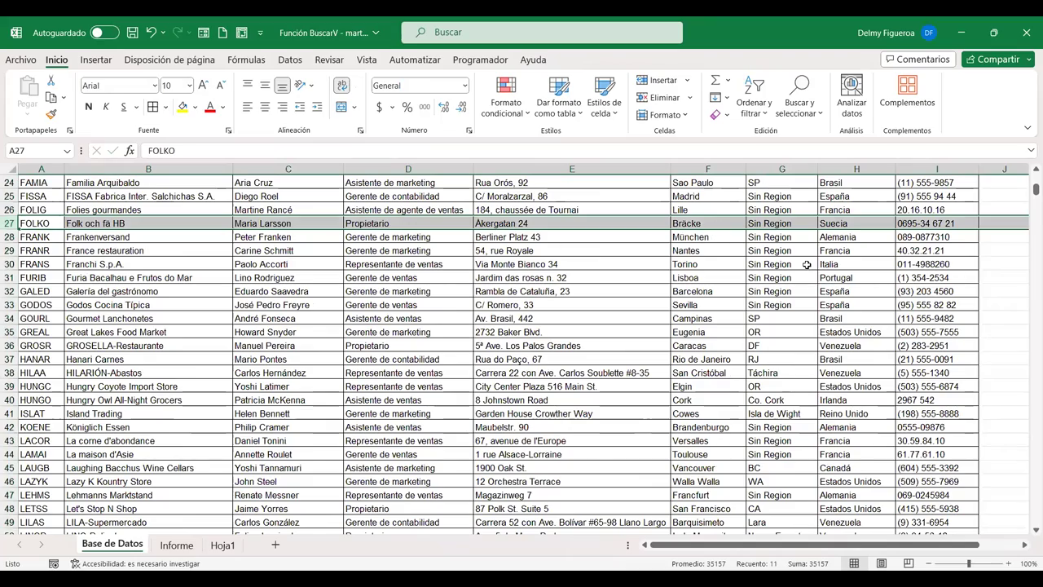
pyautogui.scroll(1, 807, 265)
pyautogui.scroll(1, 807, 265)
pyautogui.scroll(2, 807, 265)
pyautogui.scroll(1, 807, 265)
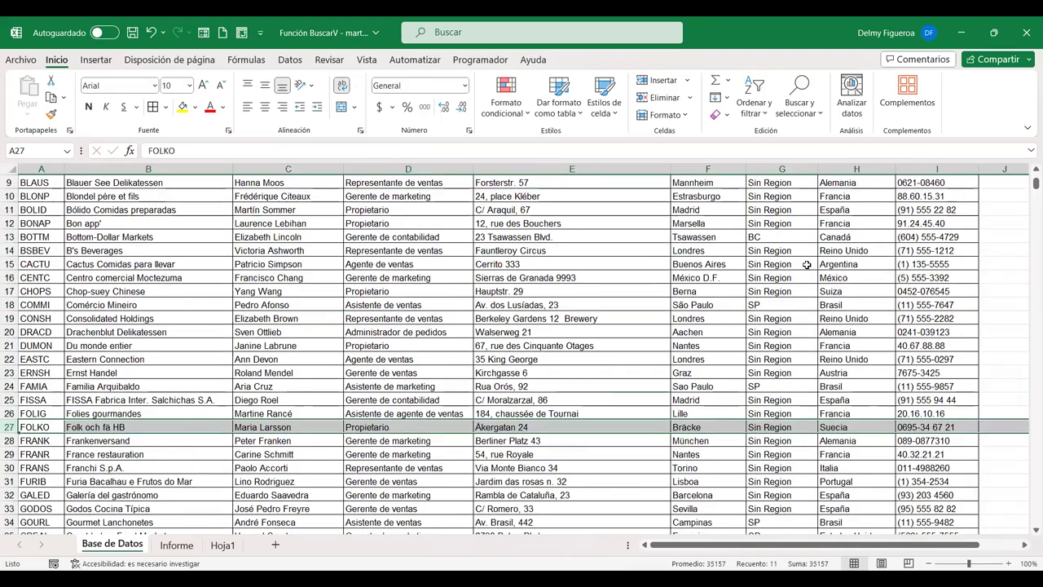
pyautogui.scroll(3, 807, 265)
pyautogui.scroll(-2, 805, 265)
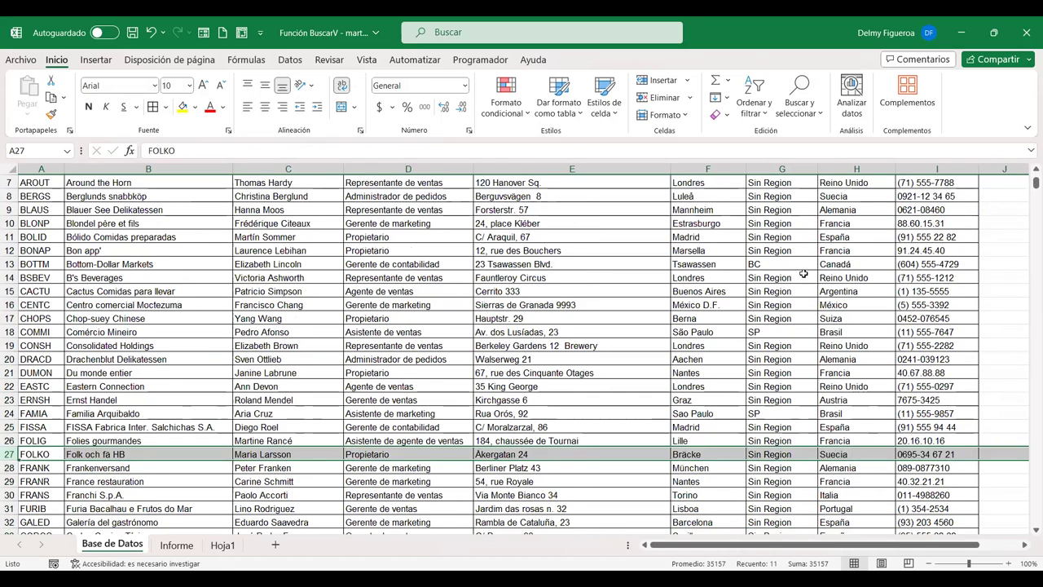
pyautogui.scroll(-2, 797, 292)
pyautogui.click(222, 545)
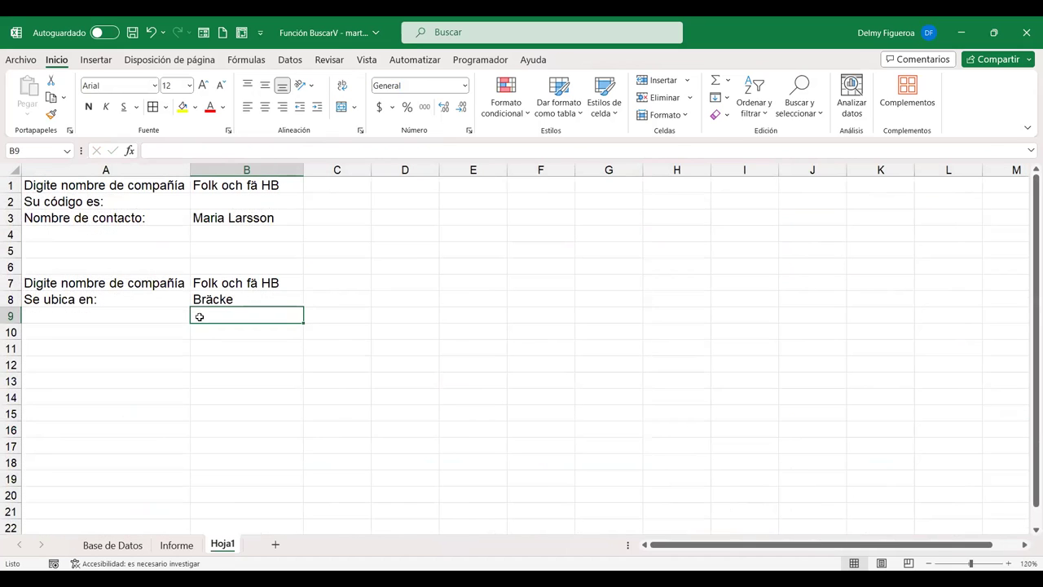
pyautogui.click(216, 295)
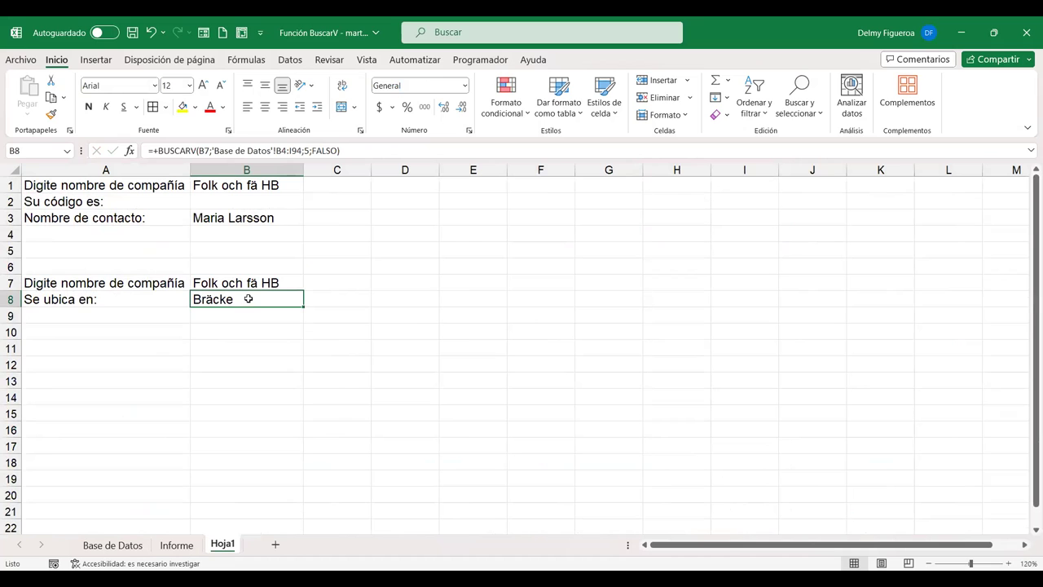
# - Copy the company Around the Horn from Base de Datos into Hoja1's B7
pyautogui.click(131, 546)
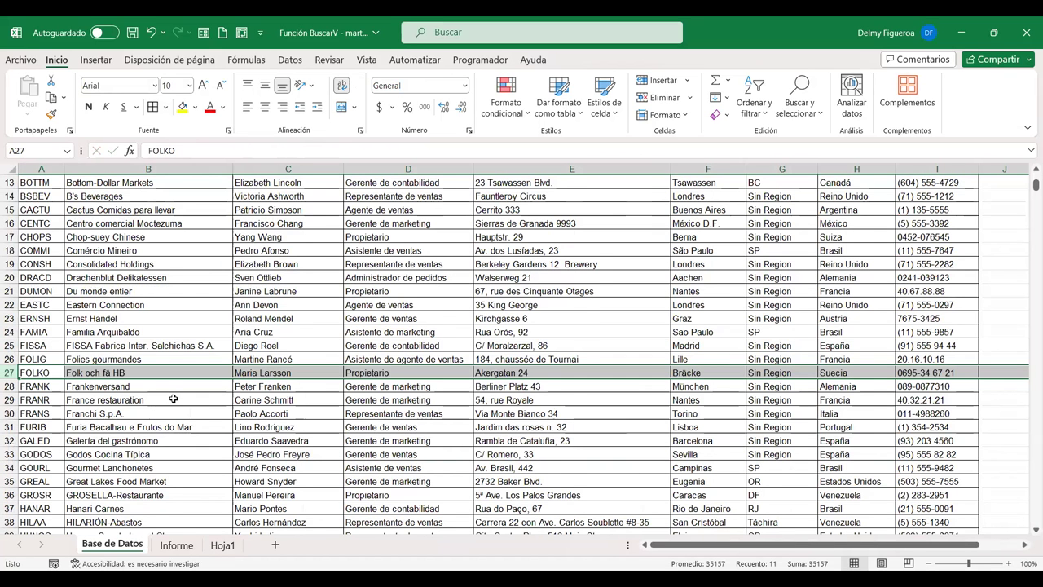
pyautogui.scroll(-7, 173, 399)
pyautogui.scroll(8, 170, 389)
pyautogui.scroll(2, 168, 385)
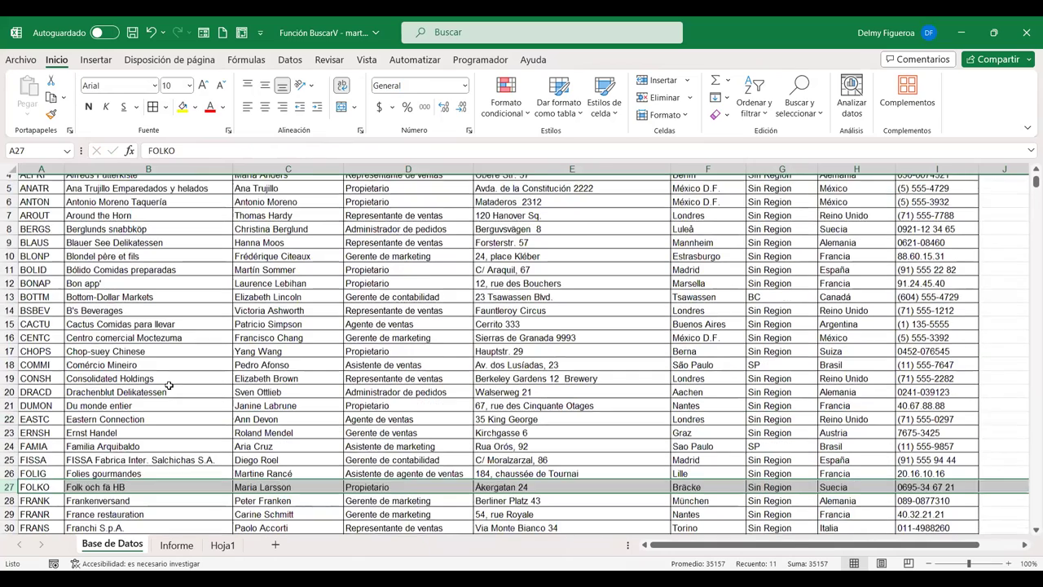
pyautogui.scroll(1, 169, 384)
pyautogui.click(110, 263)
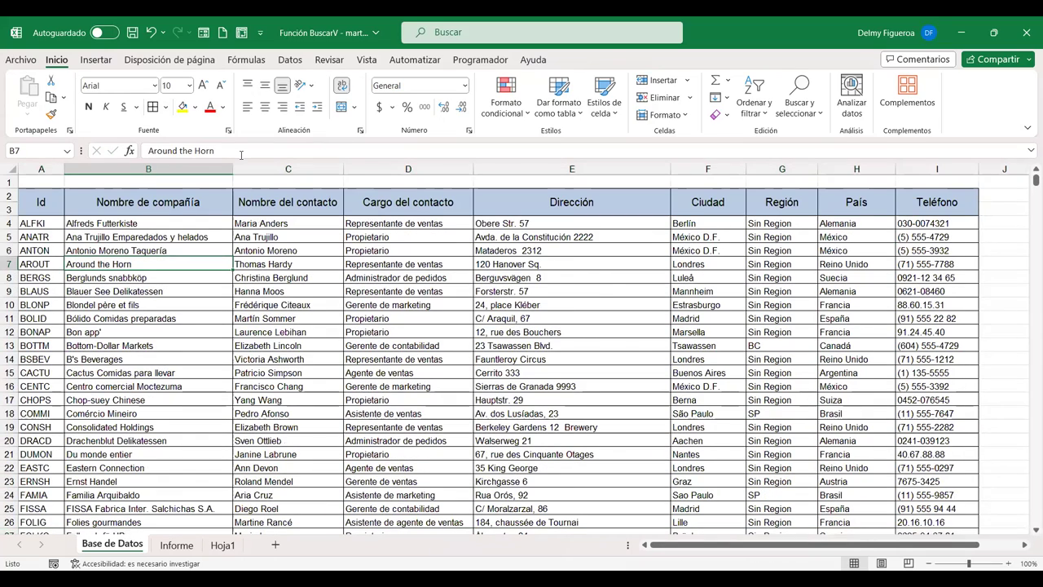
pyautogui.hotkey('ctrl', 'c')
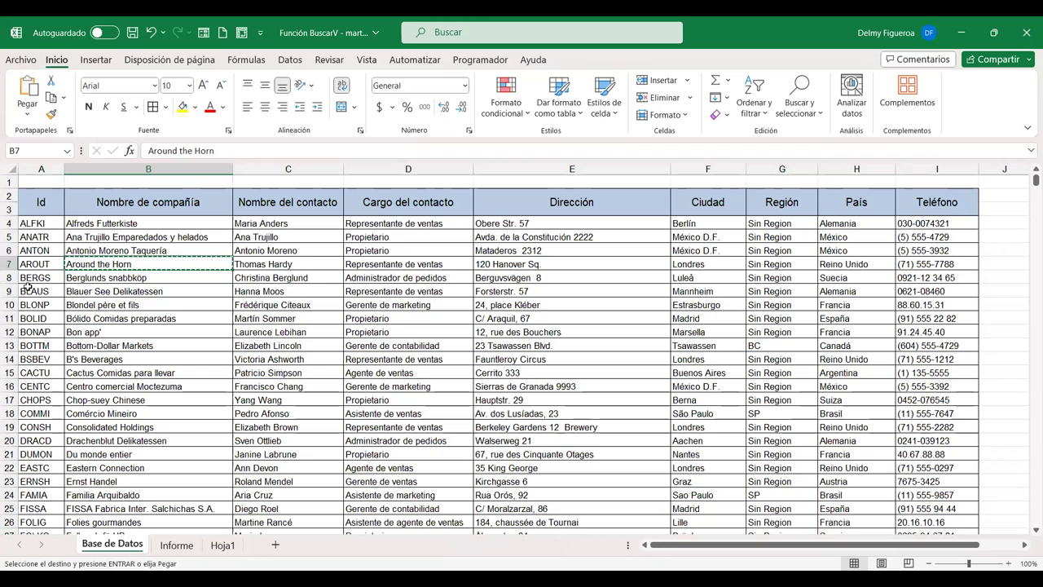
pyautogui.click(8, 265)
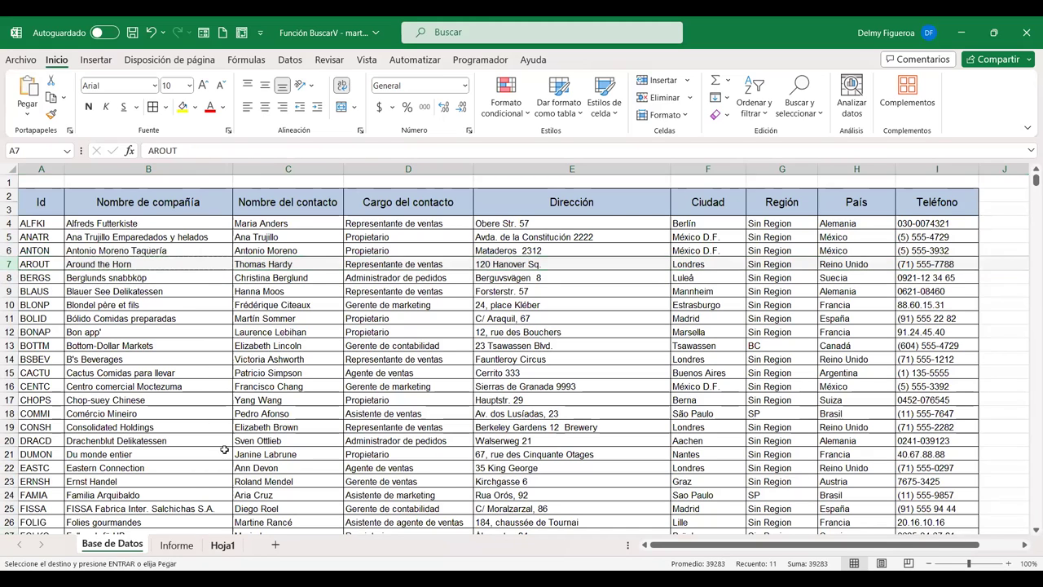
pyautogui.click(218, 546)
pyautogui.click(273, 283)
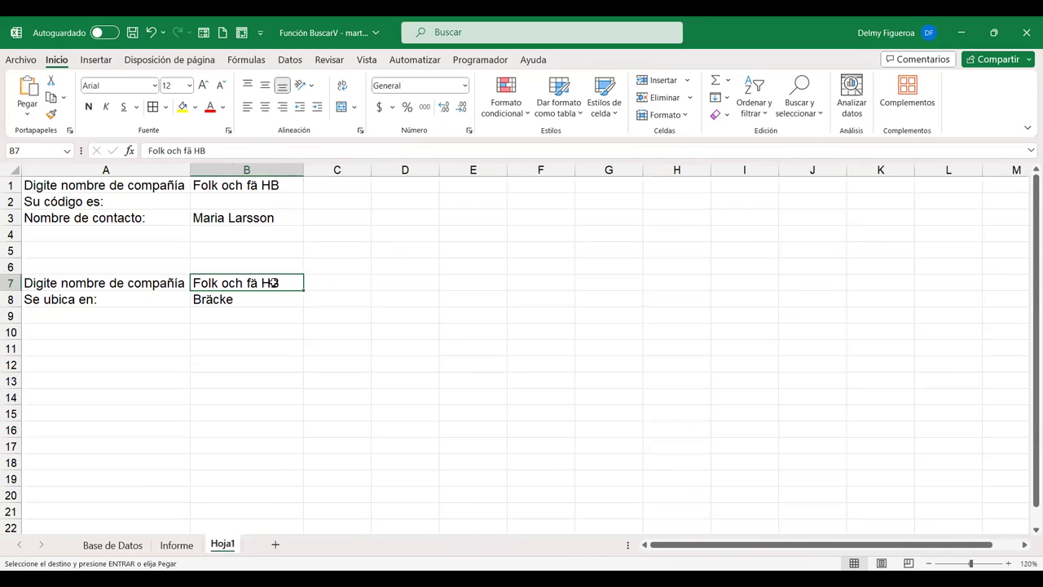
pyautogui.hotkey('ctrl', 'v')
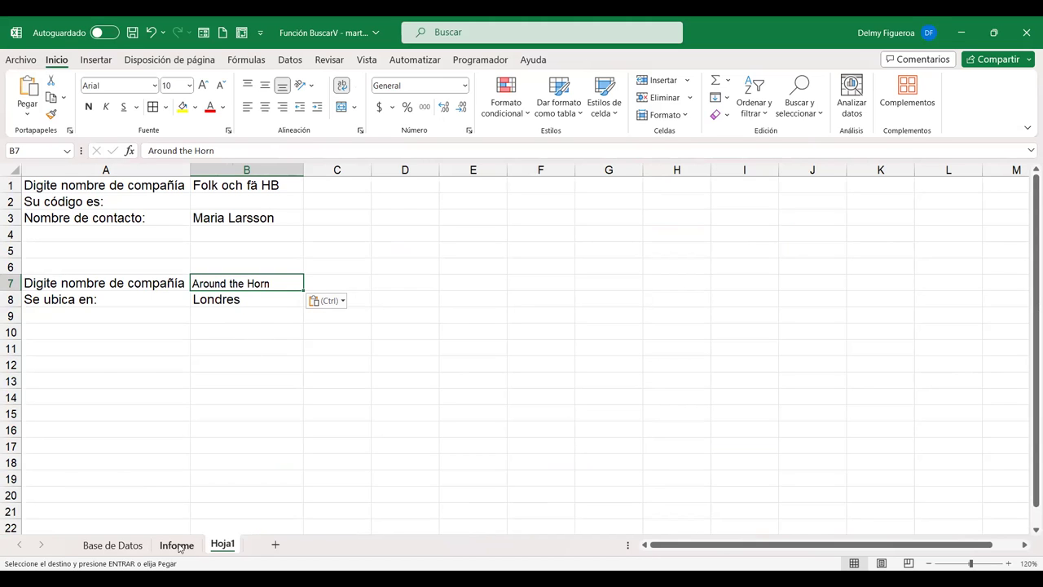
# - Switch to the Base de Datos sheet and bring columns K–L into view
pyautogui.click(137, 548)
pyautogui.click(137, 548)
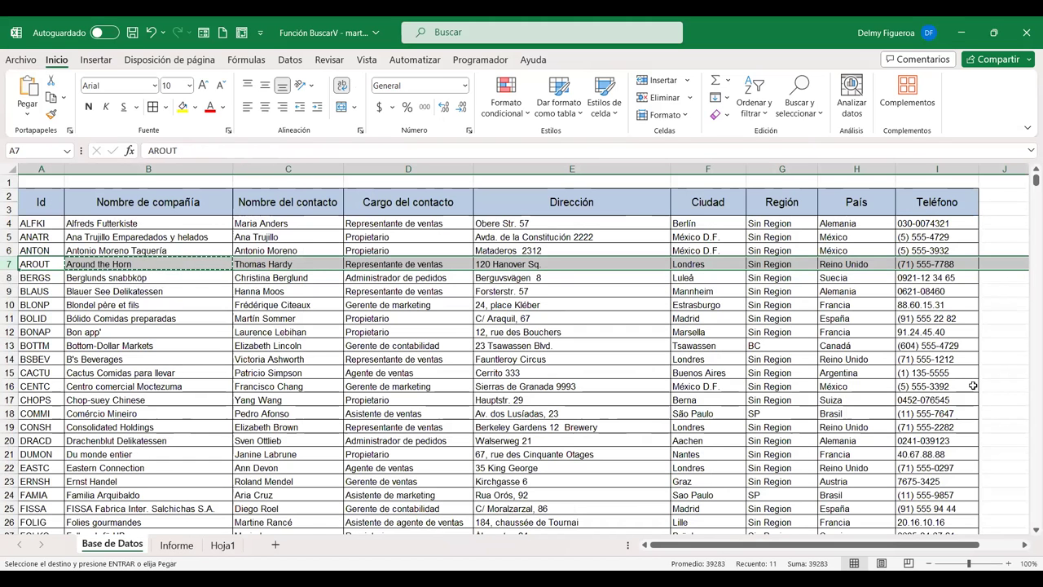
pyautogui.click(1026, 545)
pyautogui.click(1025, 544)
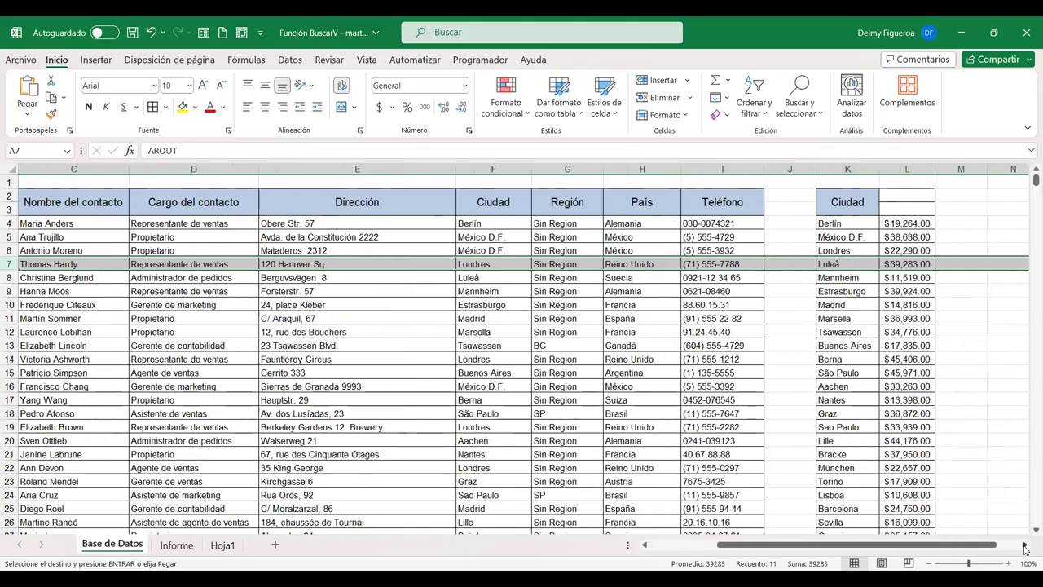
# - Scroll down through the Ciudad and sales list, then back up toward the top
pyautogui.scroll(-2, 927, 420)
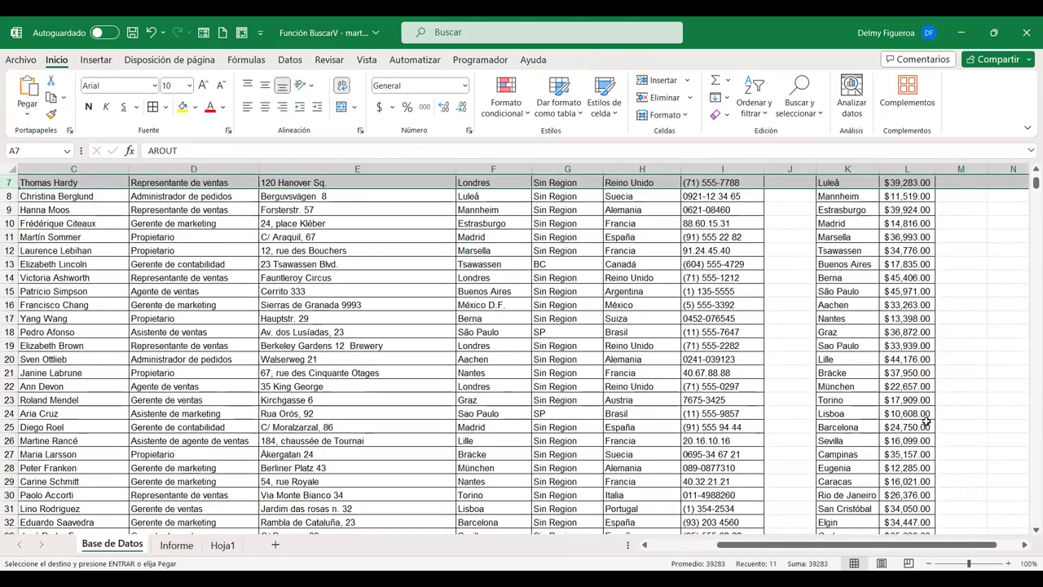
pyautogui.scroll(-1, 926, 420)
pyautogui.scroll(-1, 927, 420)
pyautogui.scroll(-2, 926, 420)
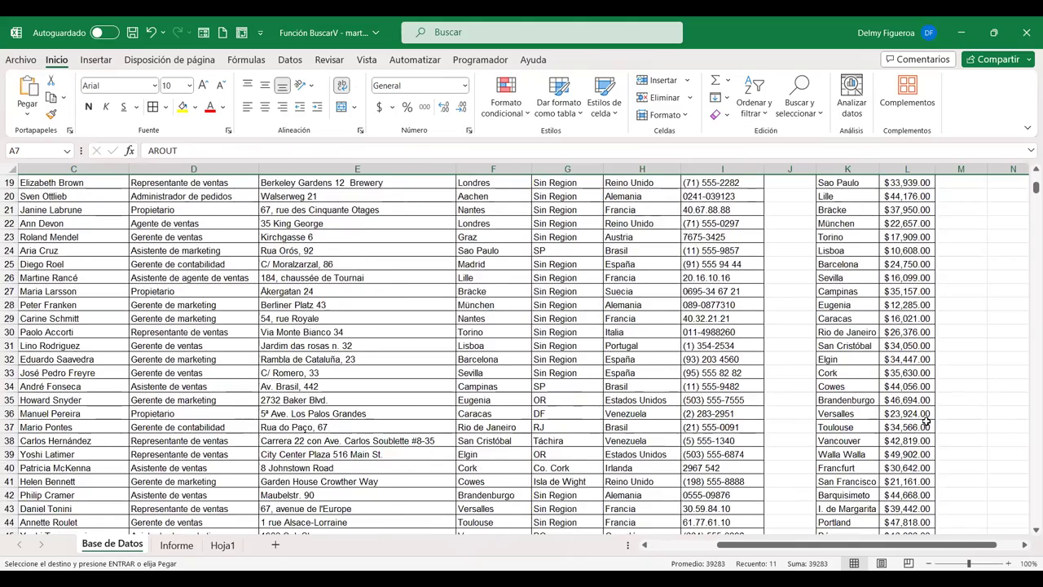
pyautogui.scroll(-2, 927, 419)
pyautogui.scroll(-2, 927, 420)
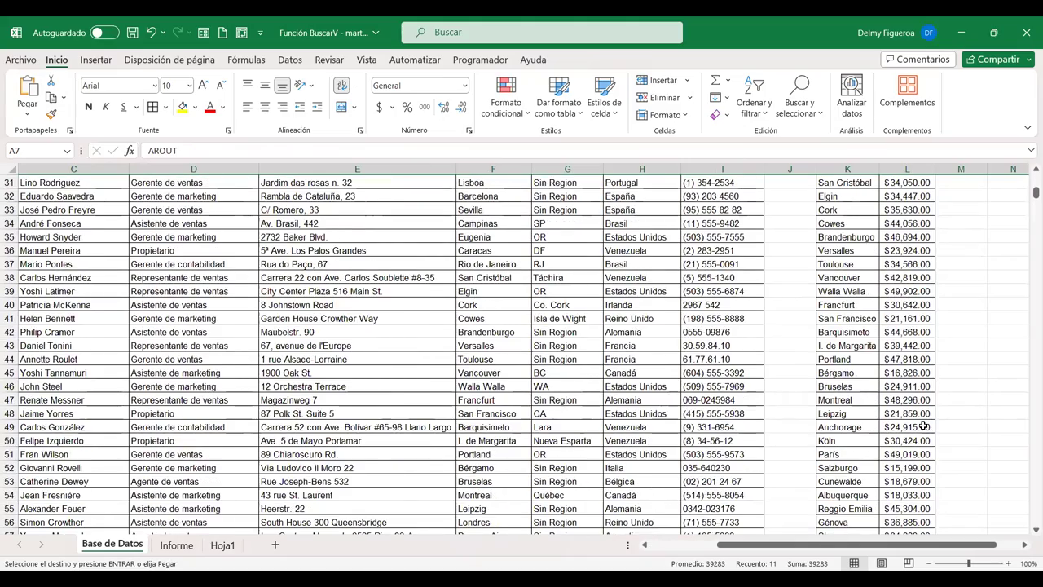
pyautogui.scroll(-1, 924, 424)
pyautogui.scroll(-1, 923, 426)
pyautogui.scroll(-4, 923, 427)
pyautogui.scroll(5, 923, 426)
pyautogui.scroll(10, 924, 427)
pyautogui.scroll(1, 924, 426)
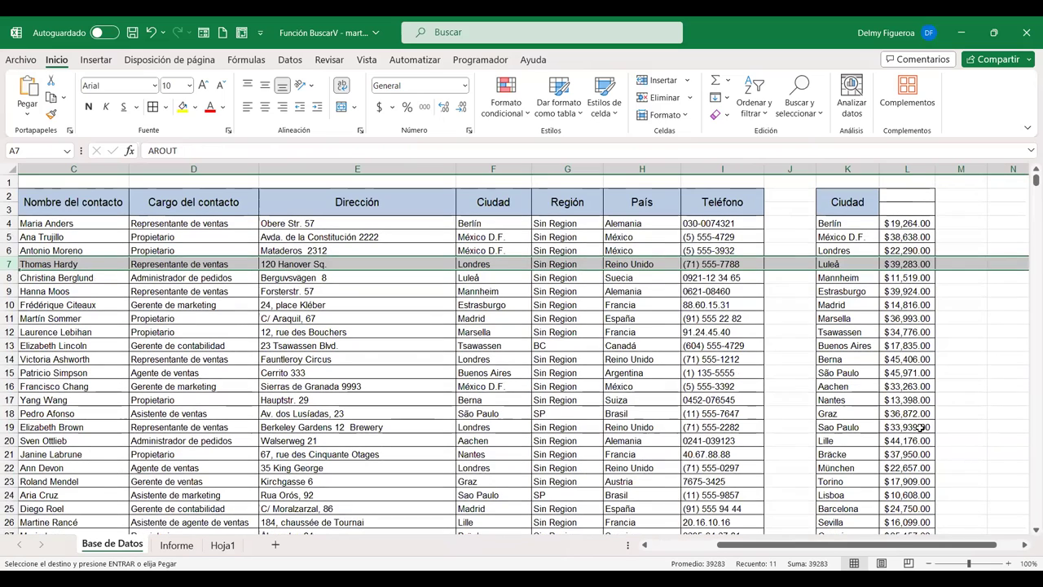
pyautogui.click(854, 250)
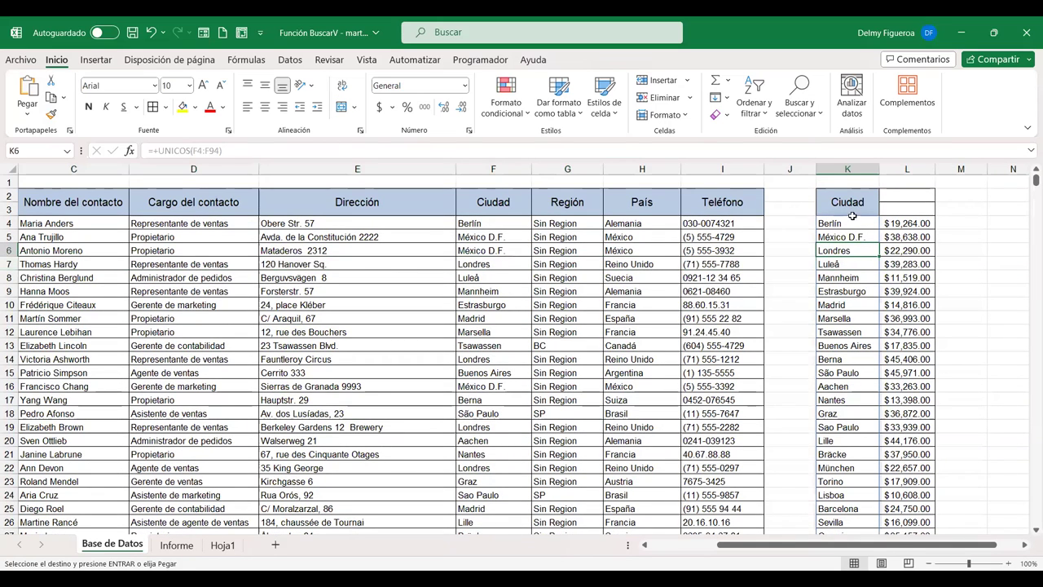
pyautogui.moveTo(853, 222); pyautogui.dragTo(909, 248)
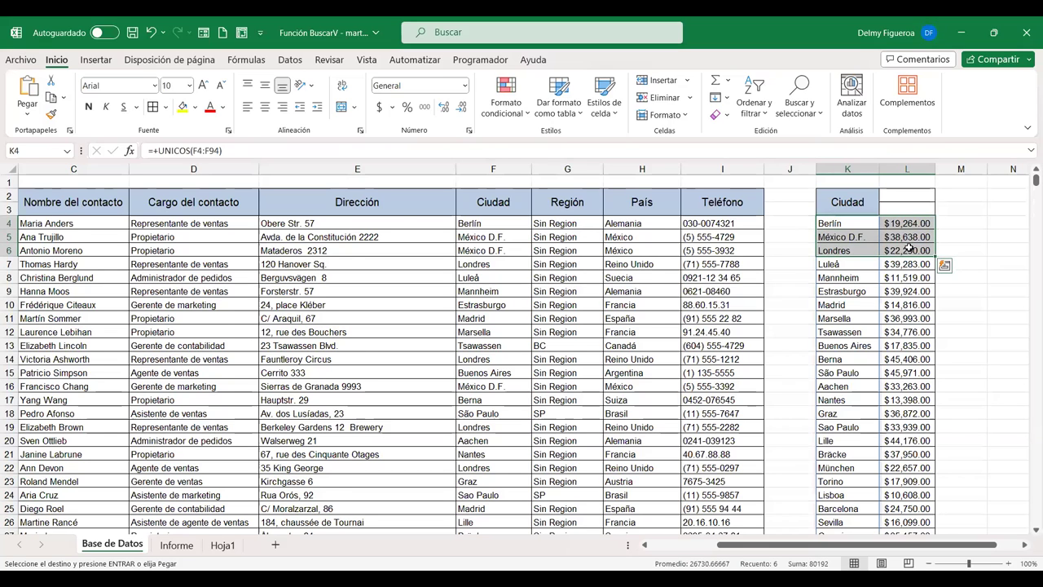
pyautogui.hotkey('ctrl', 'shift', 'Down')
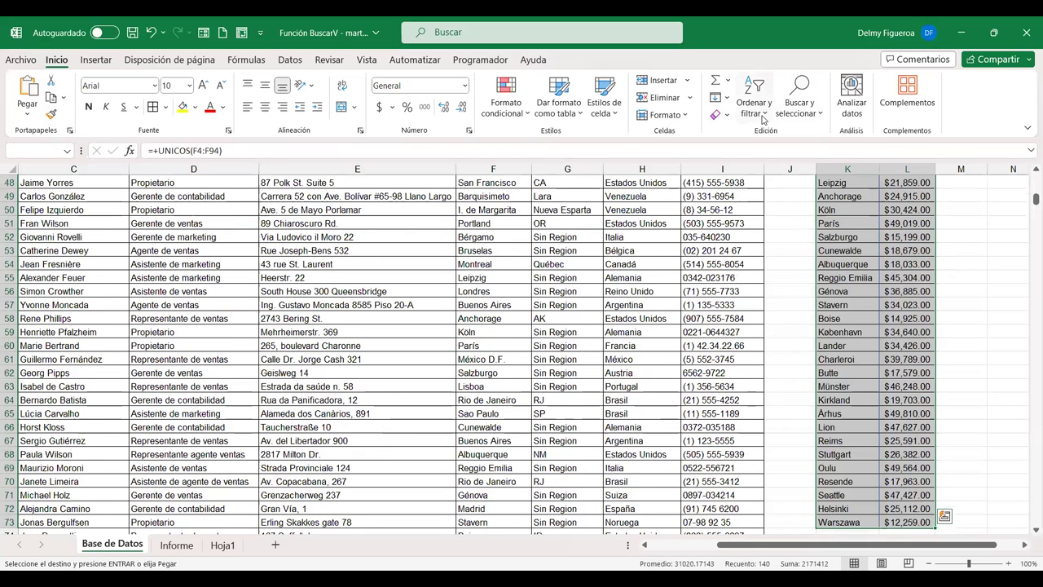
pyautogui.click(764, 119)
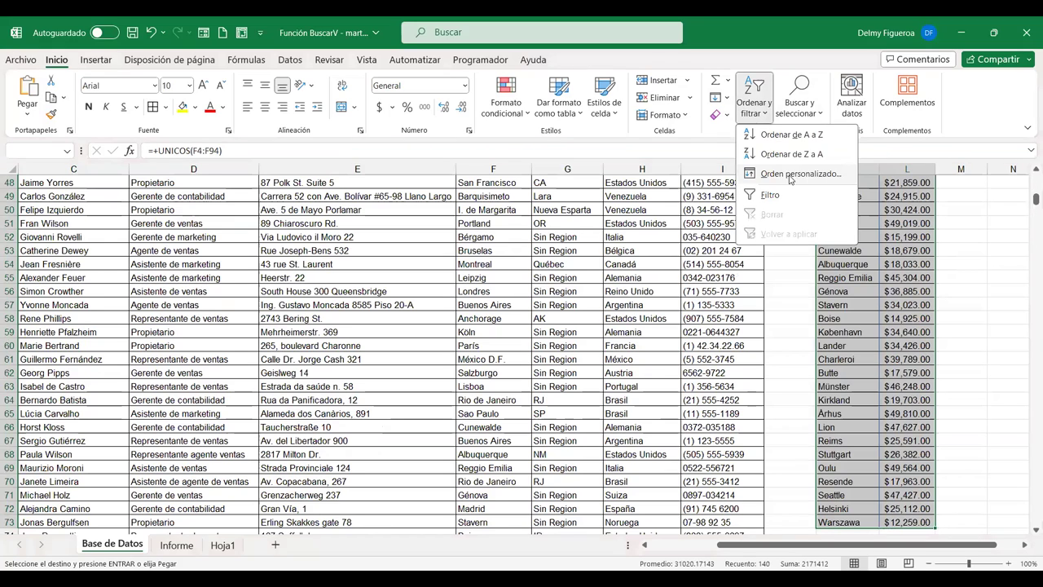
pyautogui.click(789, 176)
pyautogui.click(720, 234)
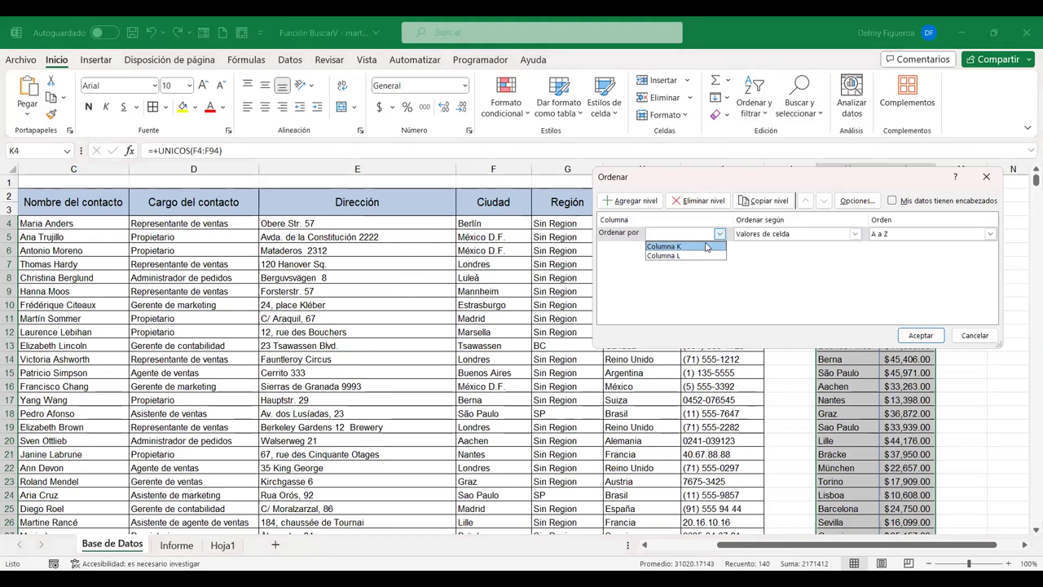
pyautogui.click(964, 337)
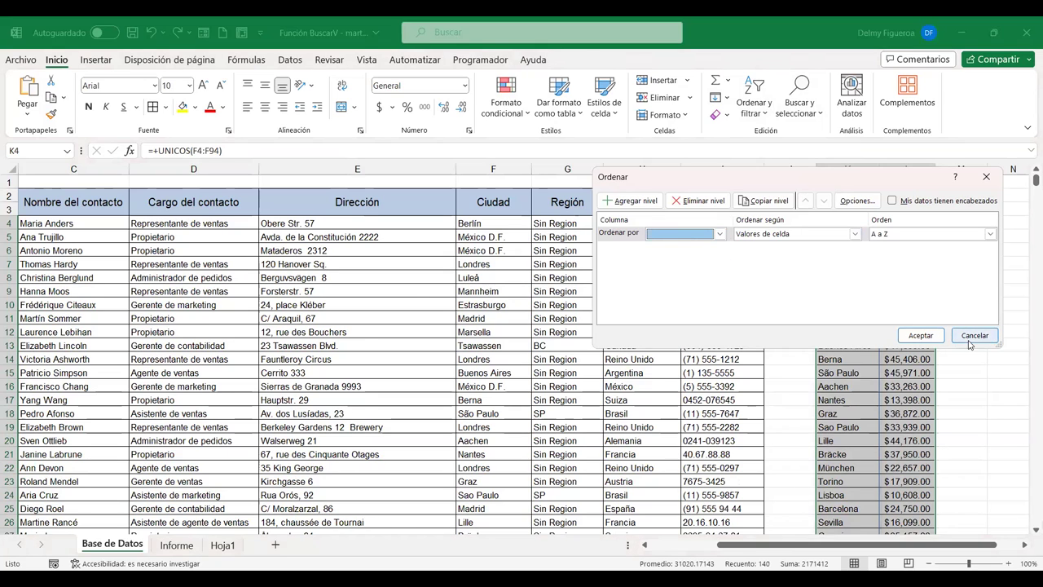
pyautogui.click(971, 336)
pyautogui.click(849, 202)
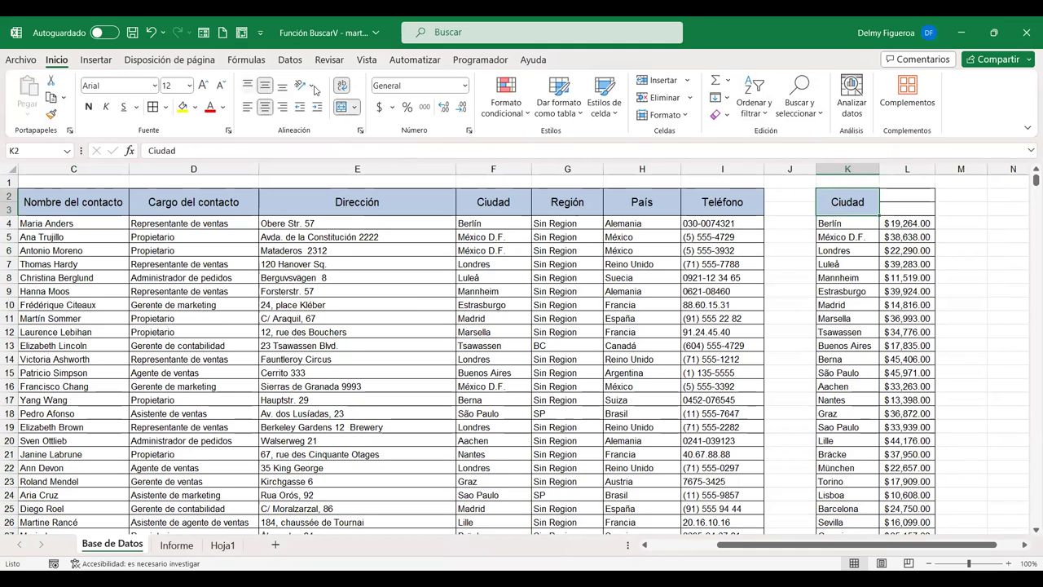
# - Unmerge K2:K3 and move the Ciudad header down into K3
pyautogui.click(354, 107)
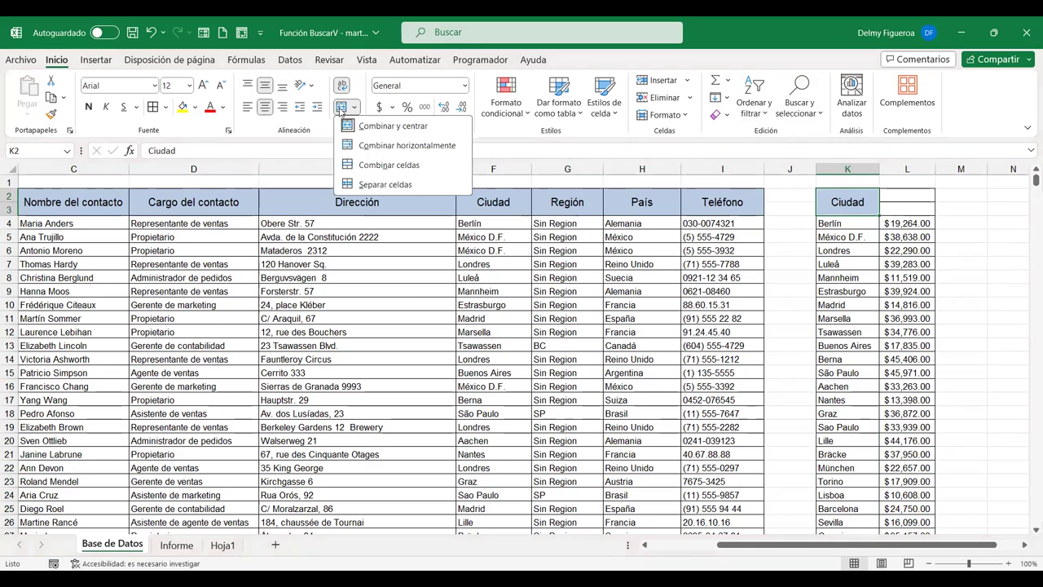
pyautogui.click(391, 183)
pyautogui.click(864, 211)
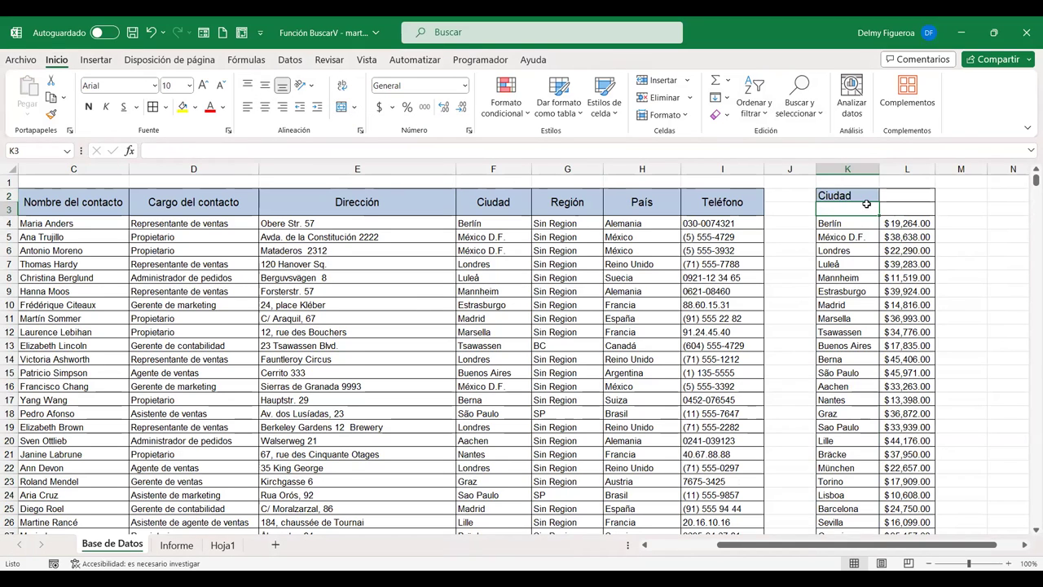
pyautogui.click(858, 195)
pyautogui.hotkey('ctrl', 'x')
pyautogui.press('Down')
pyautogui.hotkey('ctrl', 'v')
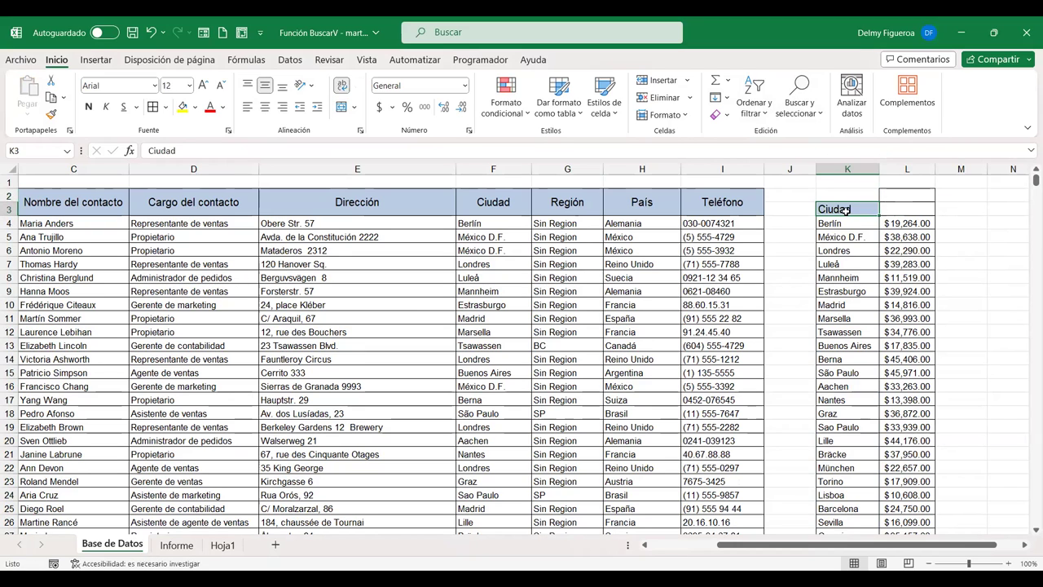
# - Copy the Ciudad header format into L3, retitle it Ventas, and select the headers
pyautogui.click(903, 210)
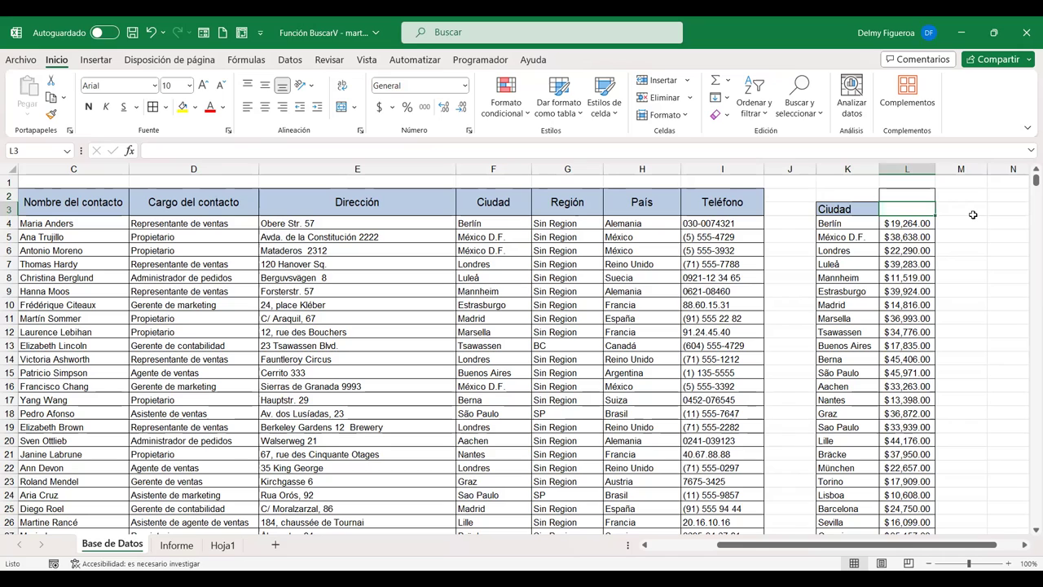
pyautogui.press('Left')
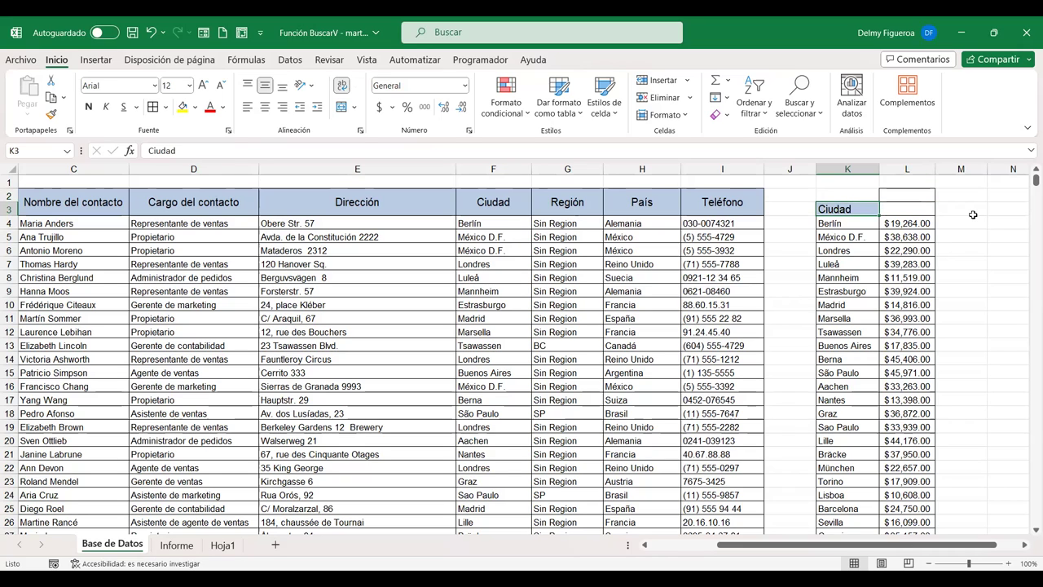
pyautogui.hotkey('ctrl', 'c')
pyautogui.press('Right')
pyautogui.press('Return')
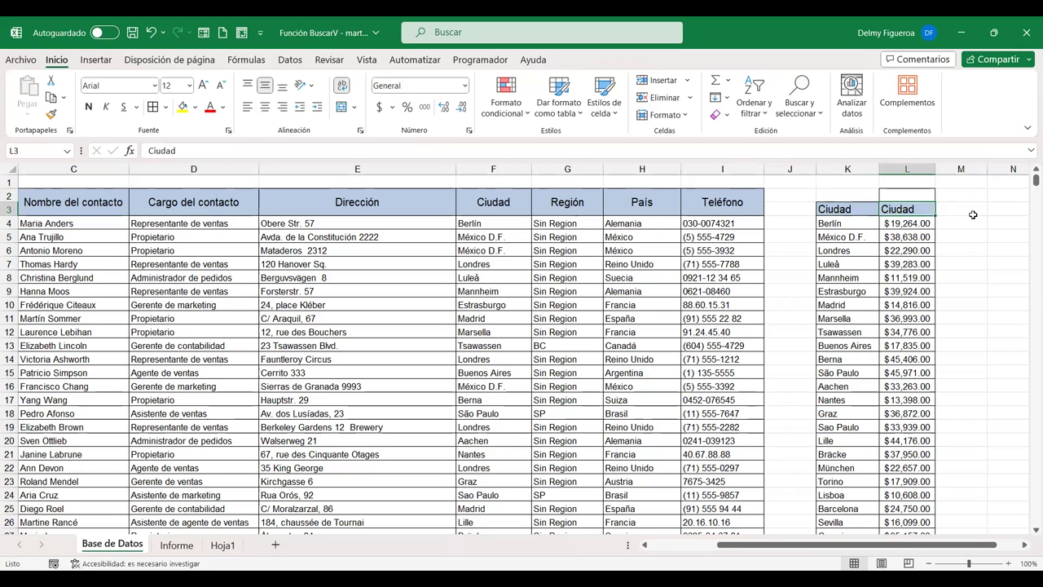
pyautogui.write('Ventas')
pyautogui.press('Return')
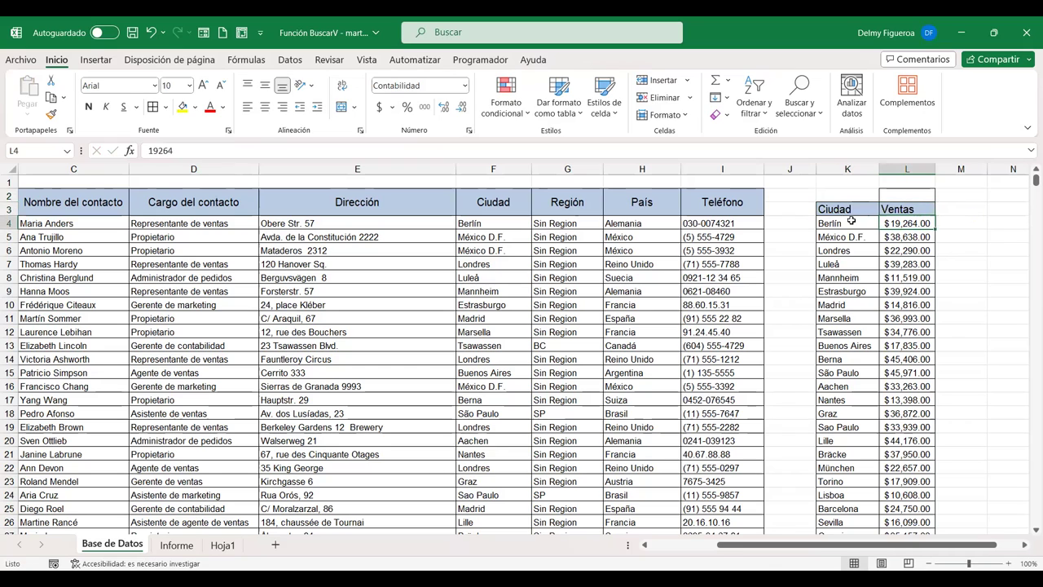
pyautogui.moveTo(844, 209); pyautogui.dragTo(902, 252)
# - Attempt a custom A to Z sort by Ciudad and dismiss the array error
pyautogui.scroll(-8, 902, 319)
pyautogui.scroll(-7, 902, 319)
pyautogui.scroll(-5, 906, 406)
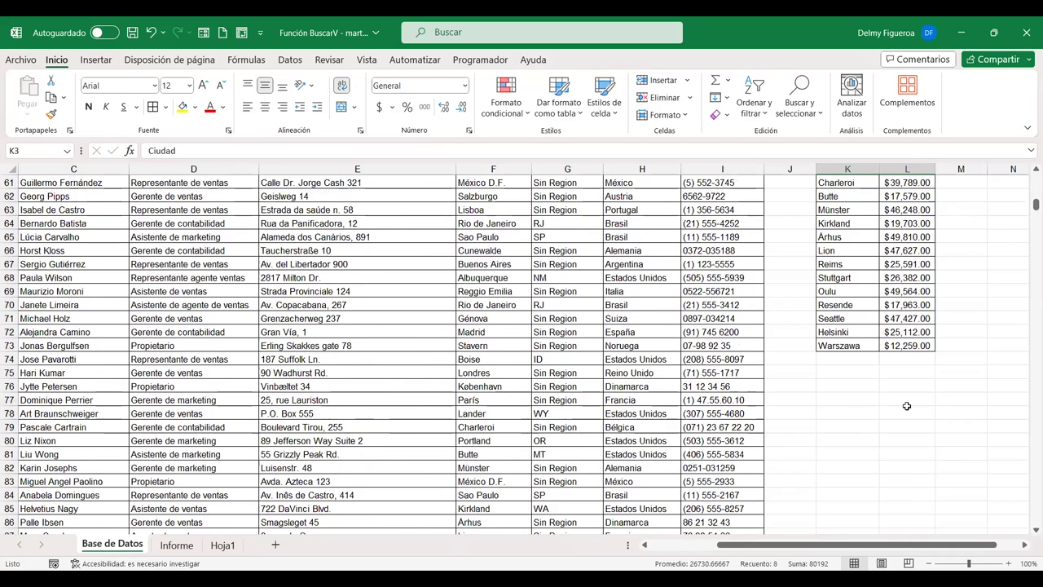
pyautogui.keyDown('shift'); pyautogui.click(907, 346); pyautogui.keyUp('shift')
pyautogui.click(761, 115)
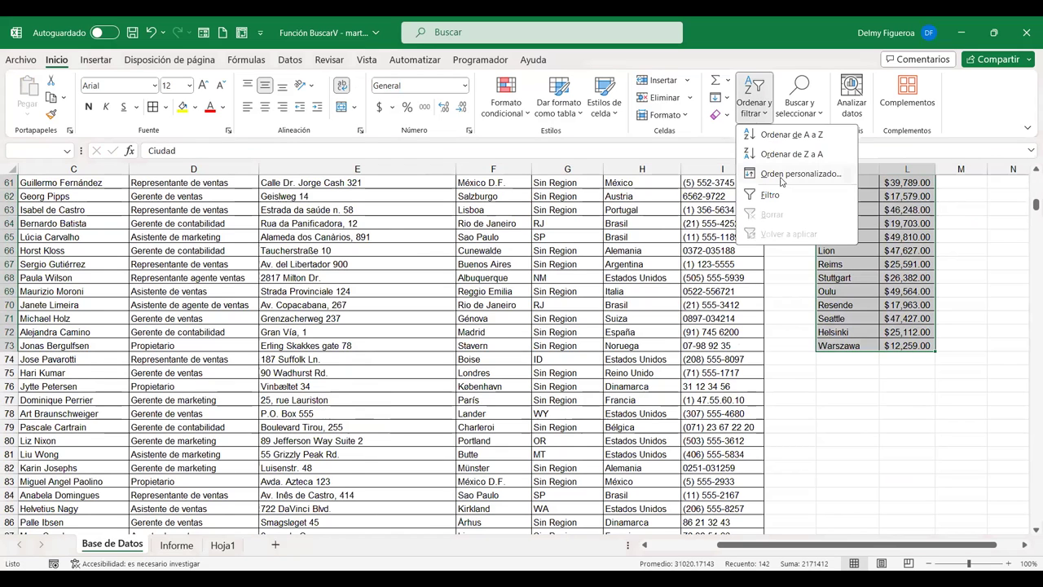
pyautogui.click(781, 174)
pyautogui.click(719, 235)
pyautogui.click(693, 256)
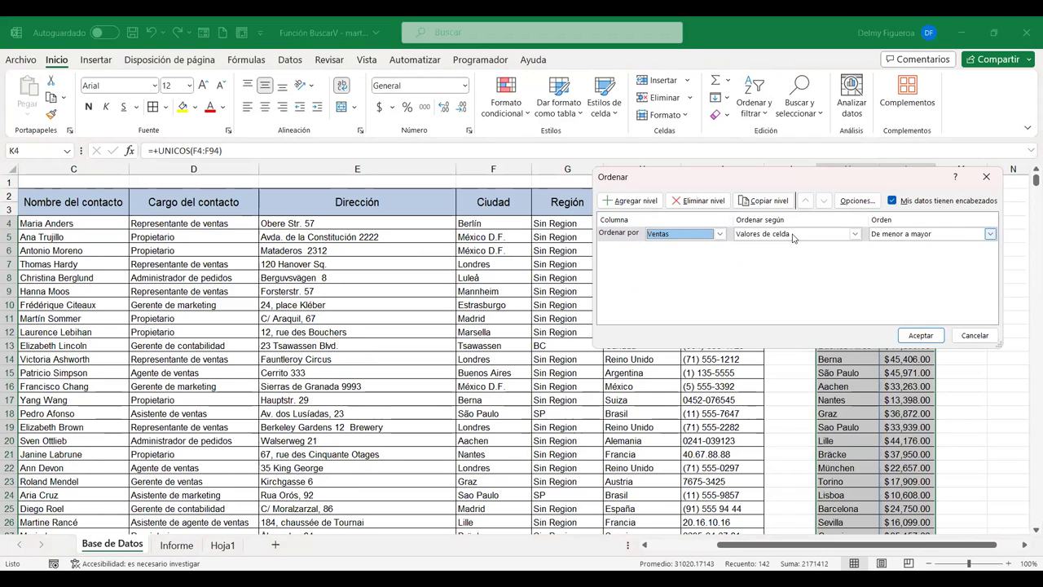
pyautogui.click(720, 234)
pyautogui.click(668, 249)
pyautogui.click(913, 335)
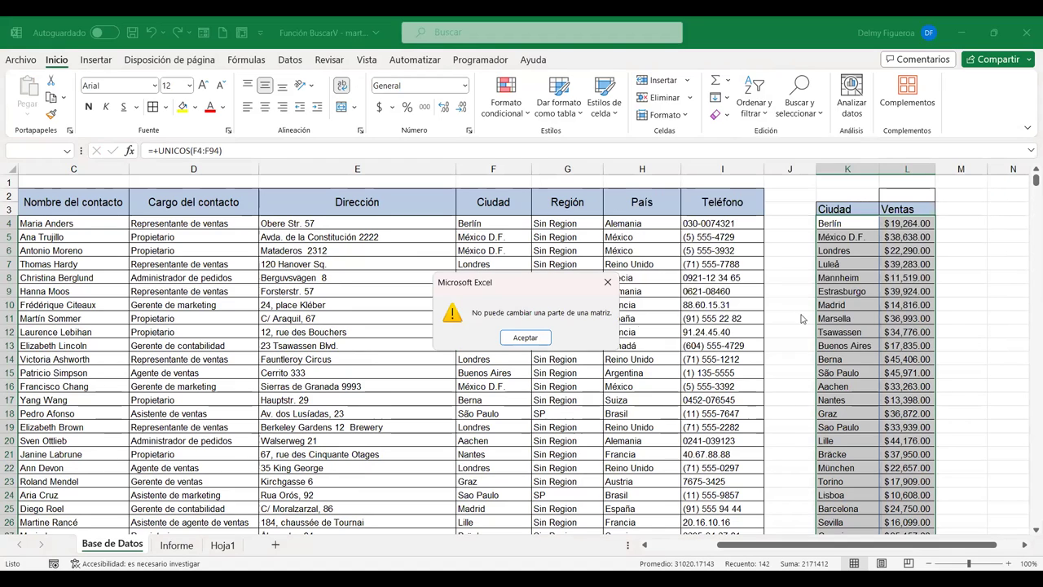
pyautogui.click(538, 338)
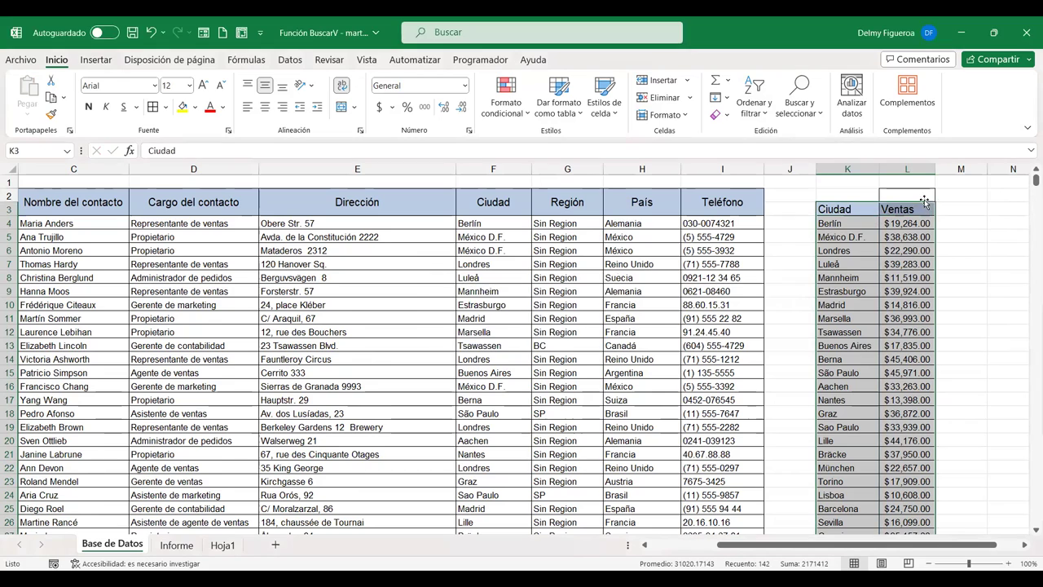
# - Copy the city names in K4:K73 and paste them back as plain values
pyautogui.click(865, 226)
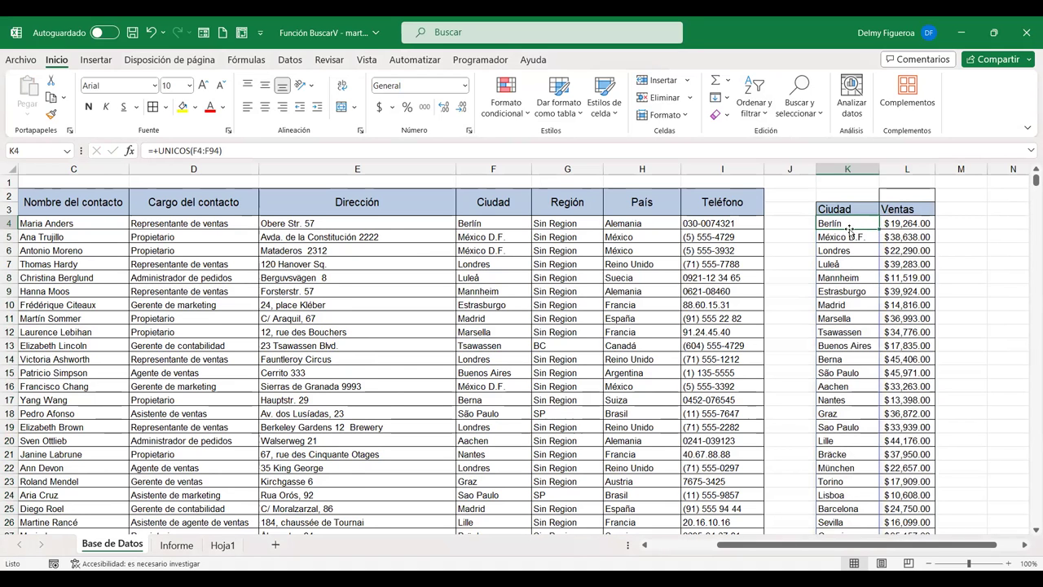
pyautogui.moveTo(850, 222); pyautogui.dragTo(850, 277)
pyautogui.scroll(-4, 850, 305)
pyautogui.scroll(-4, 850, 306)
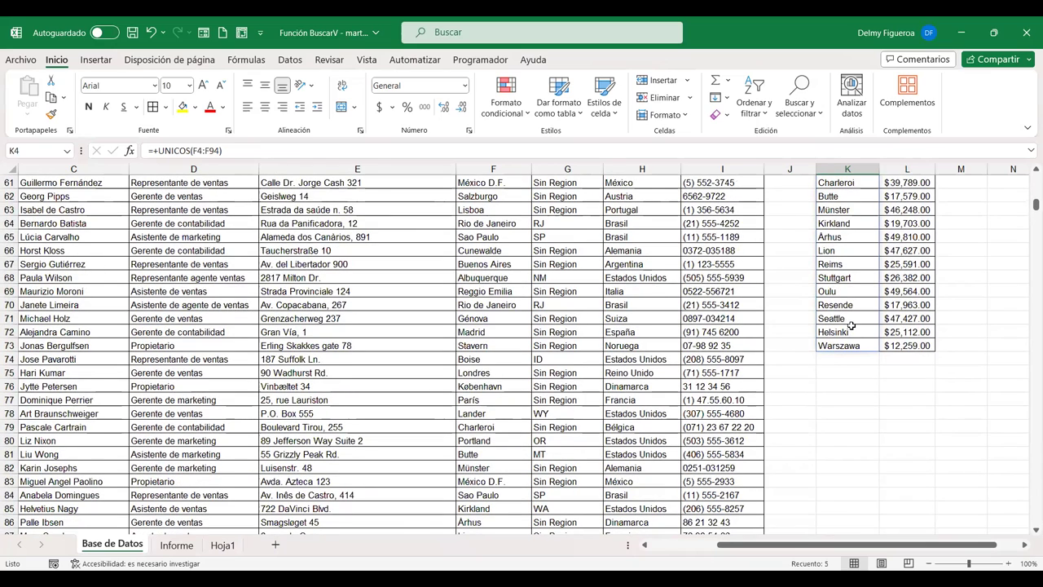
pyautogui.hotkey('ctrl', 'c')
pyautogui.hotkey('ctrl', 'shift', 'v')
pyautogui.click(838, 330)
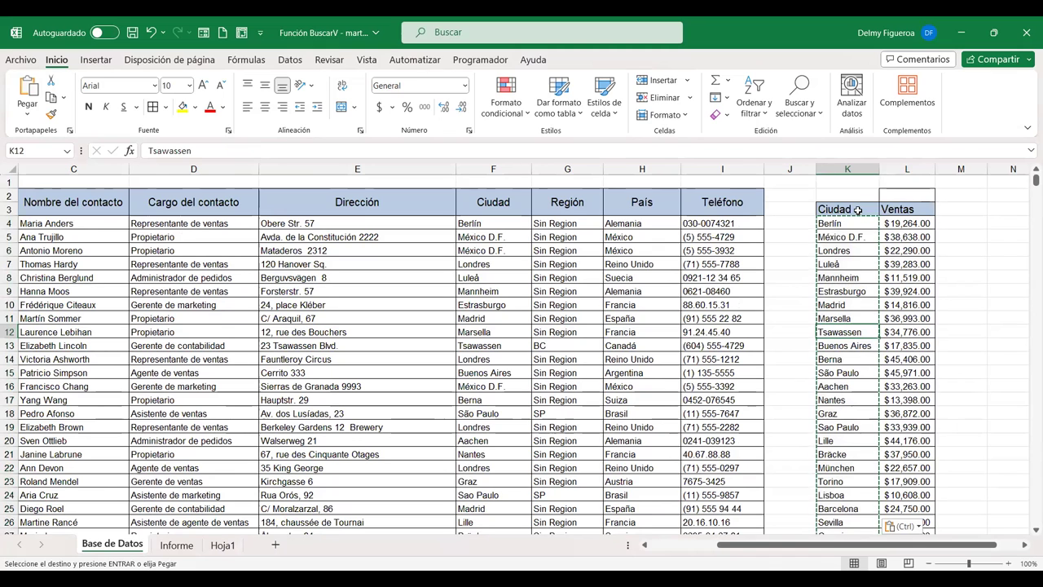
# - Select the whole Ciudad and Ventas list and custom-sort it by Ciudad, A to Z
pyautogui.moveTo(843, 211); pyautogui.dragTo(897, 249)
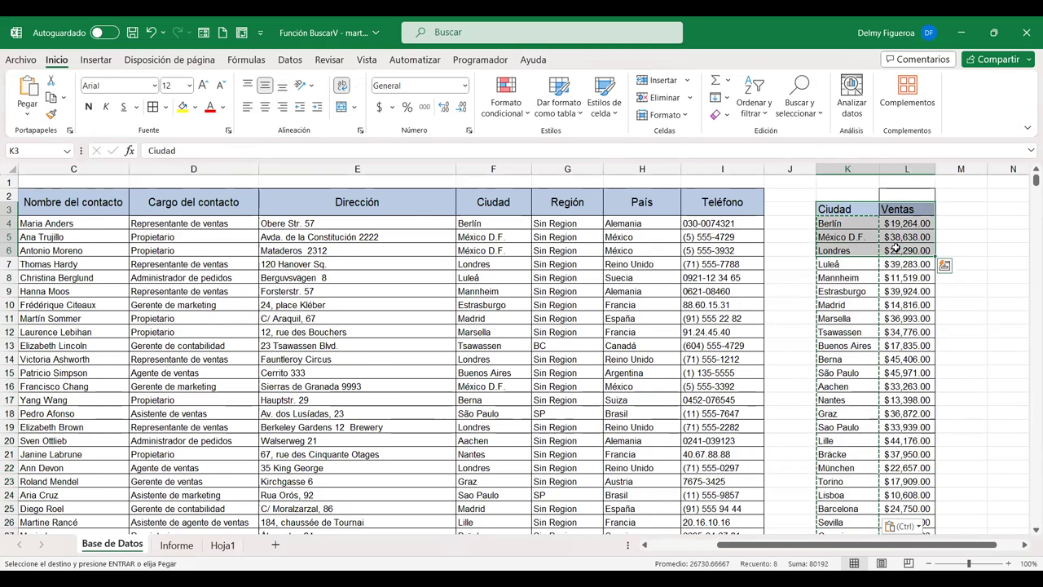
pyautogui.hotkey('ctrl', 'shift', 'Down')
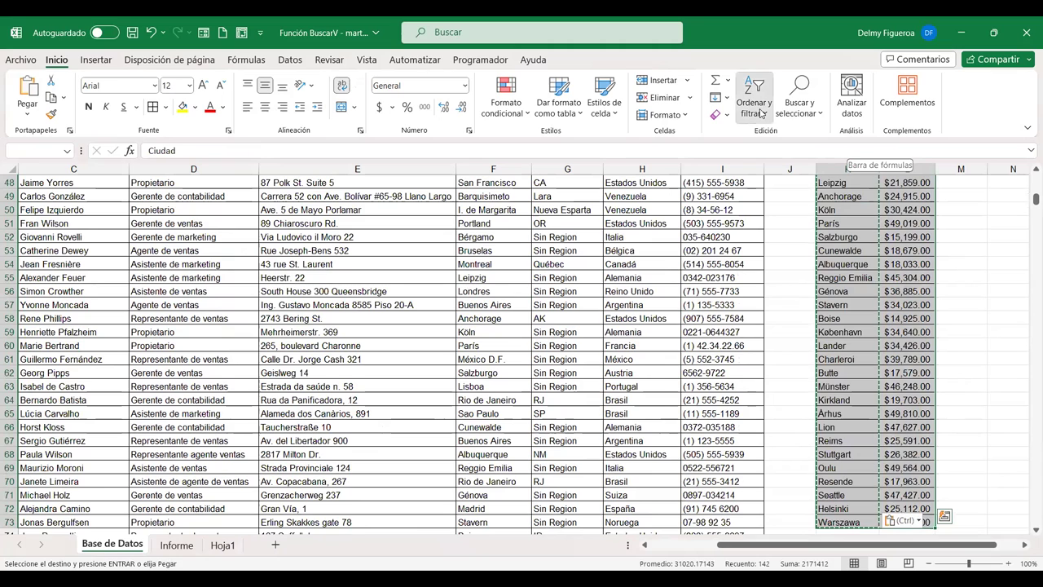
pyautogui.click(761, 113)
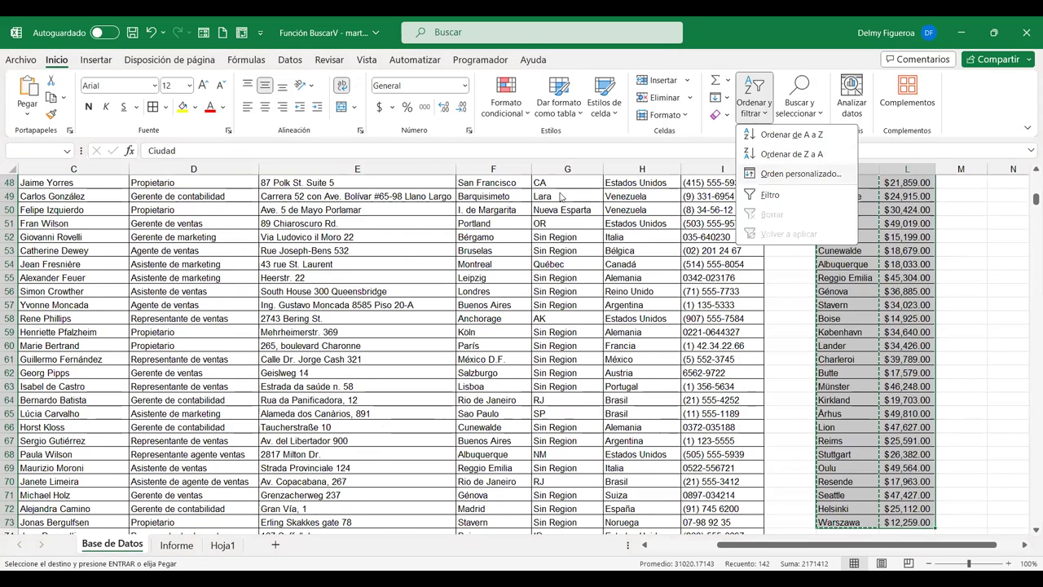
pyautogui.click(790, 176)
pyautogui.click(719, 234)
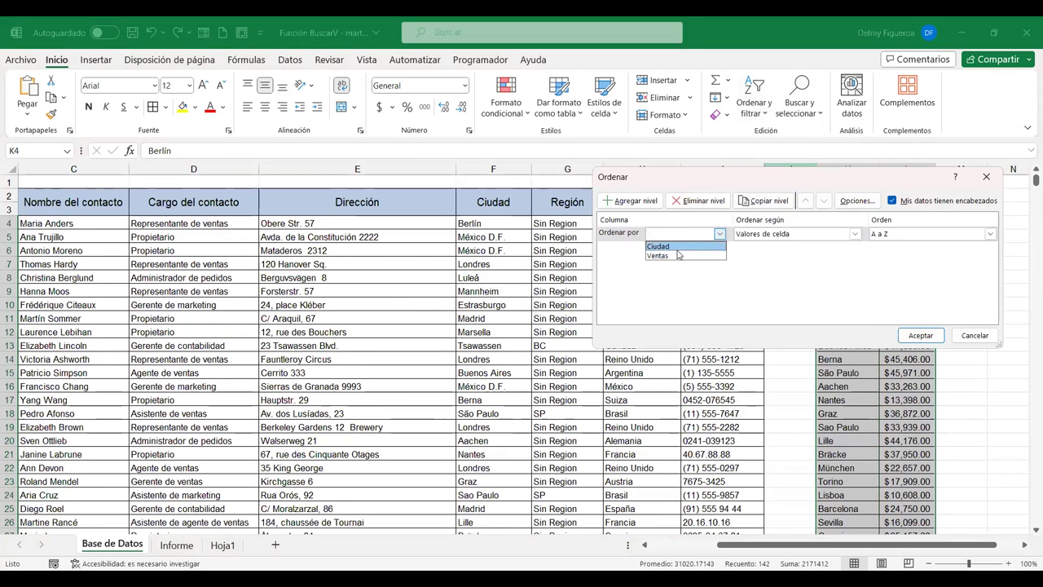
pyautogui.click(681, 246)
pyautogui.click(908, 336)
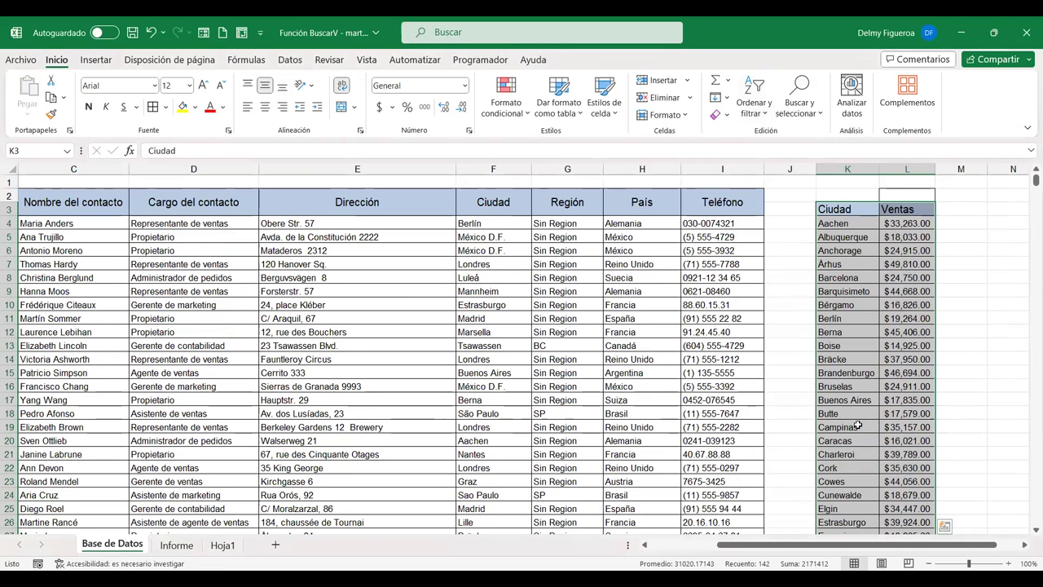
# - Scroll through the sorted list to check it, then select K4
pyautogui.scroll(-1, 882, 316)
pyautogui.scroll(-1, 882, 318)
pyautogui.scroll(-4, 882, 322)
pyautogui.scroll(-4, 882, 326)
pyautogui.scroll(-1, 882, 327)
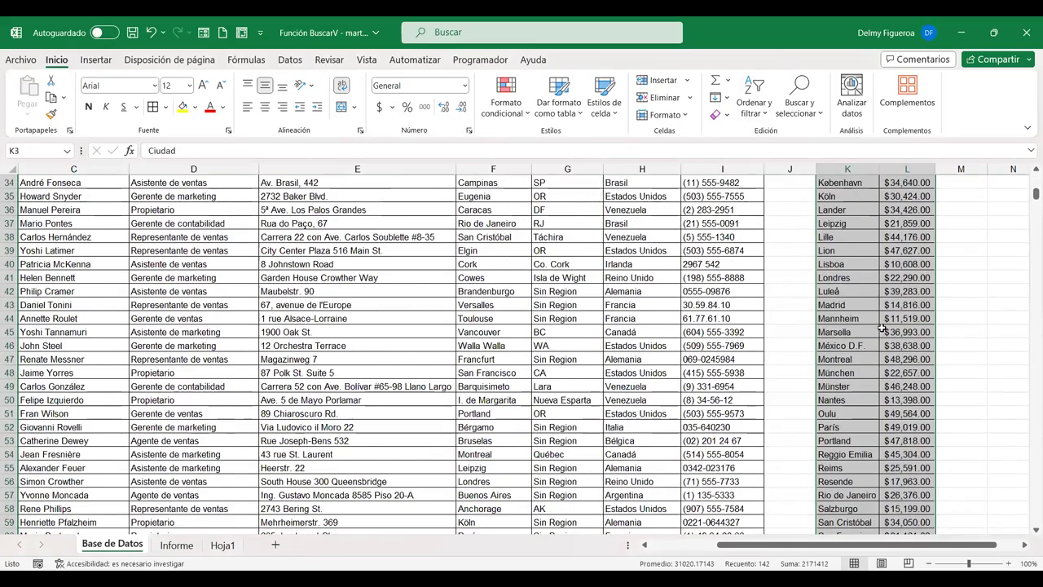
pyautogui.scroll(9, 882, 327)
pyautogui.scroll(2, 882, 327)
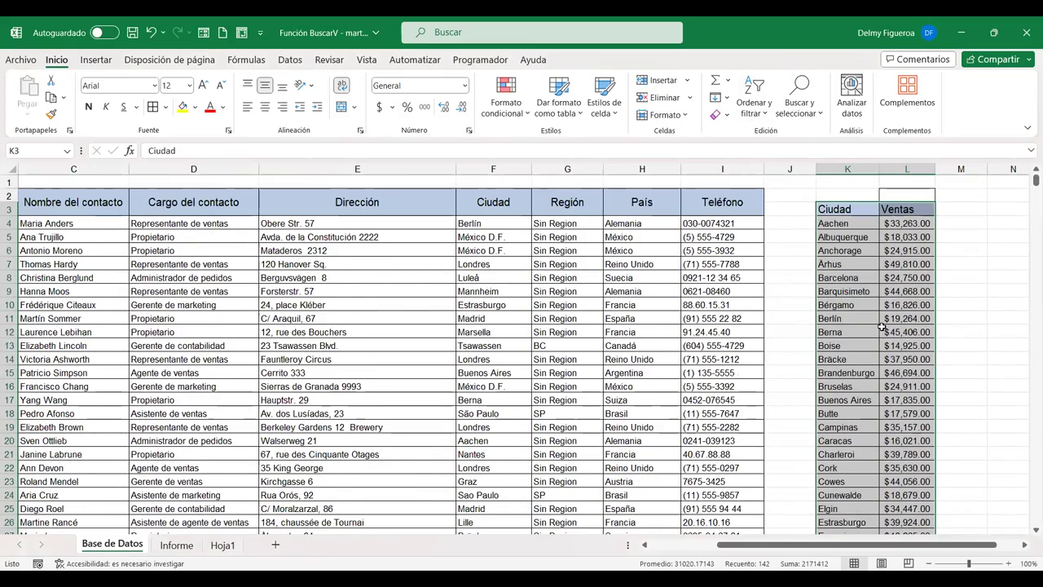
pyautogui.click(862, 226)
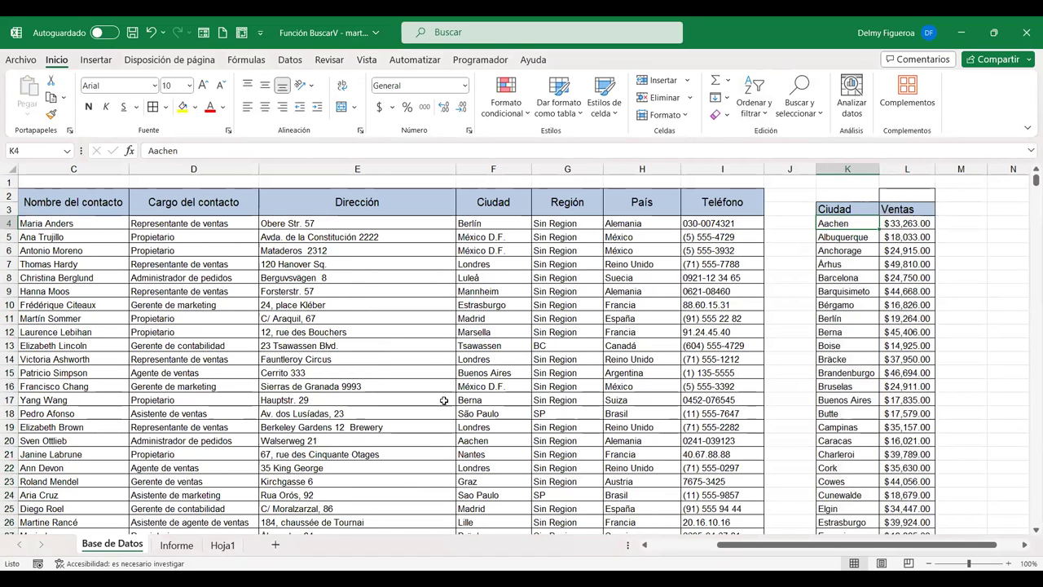
# - Go to Hoja1 and re-enter B8's BUSCARV city lookup unchanged
pyautogui.click(225, 551)
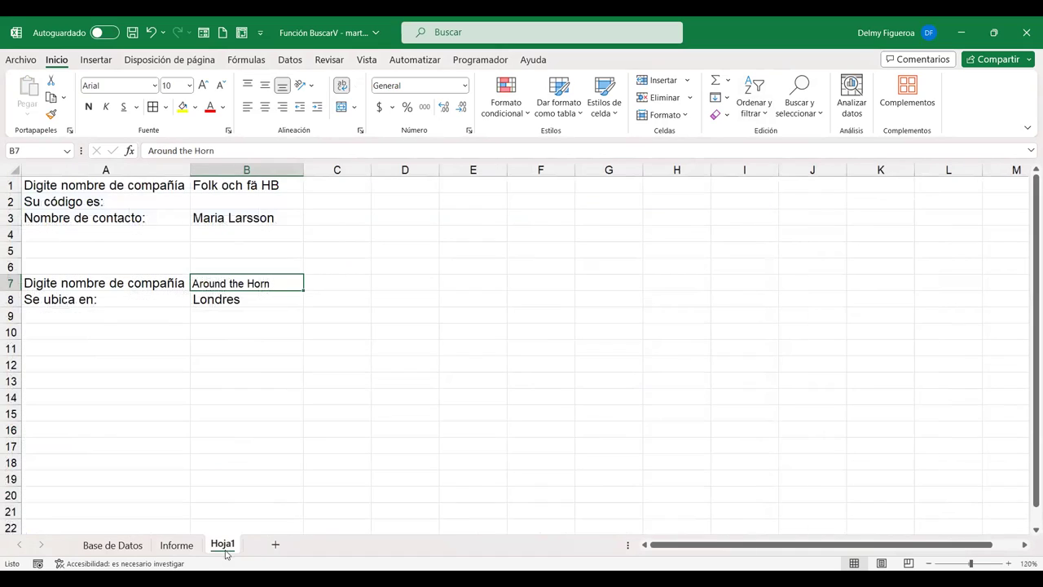
pyautogui.click(252, 299)
pyautogui.doubleClick(253, 299)
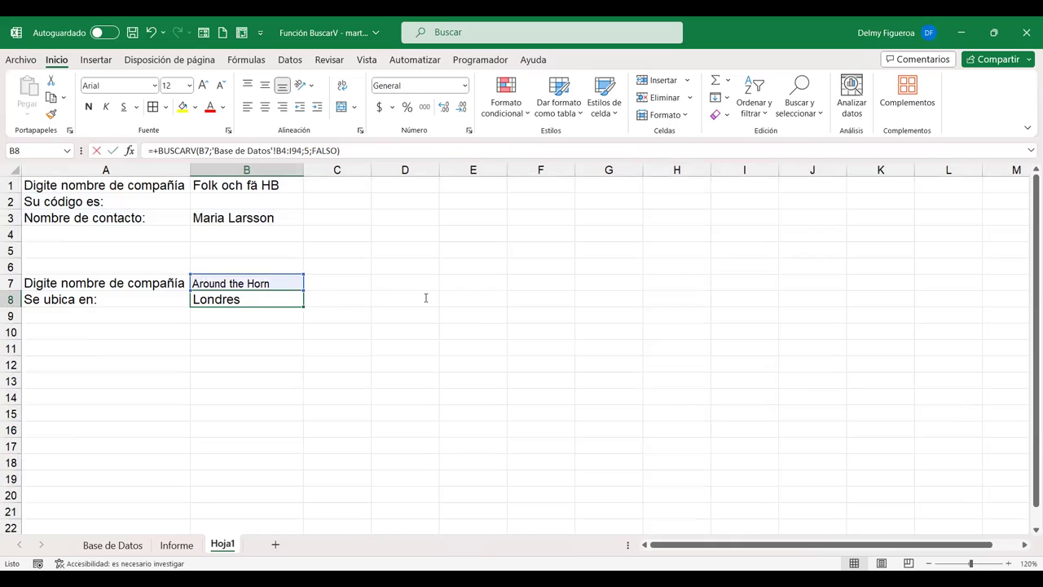
pyautogui.press('Return')
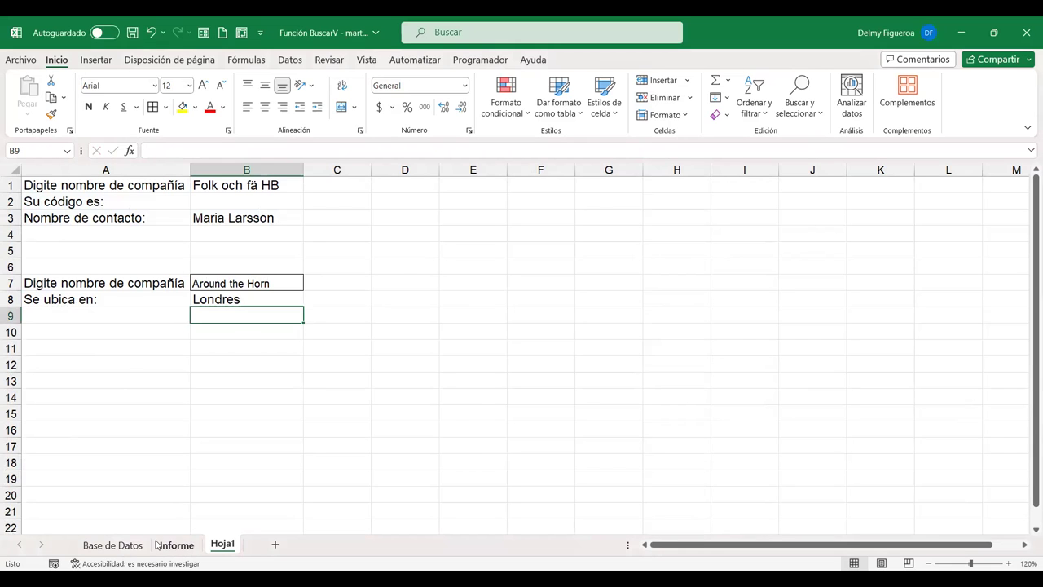
# - Check Base de Datos, re-commit B8's formula on Hoja1, and cancel the stray entry in B9
pyautogui.click(131, 549)
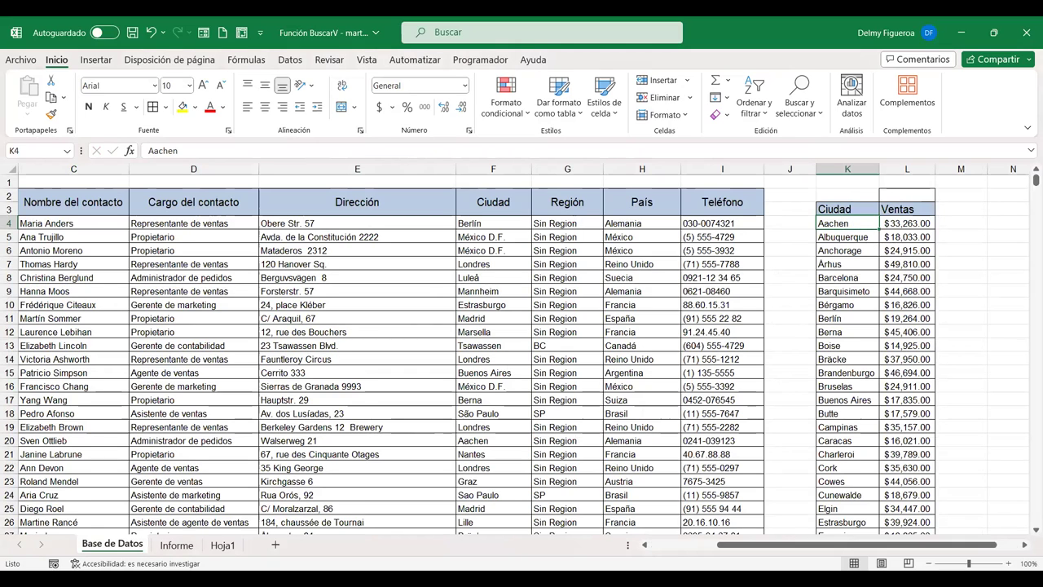
pyautogui.click(222, 546)
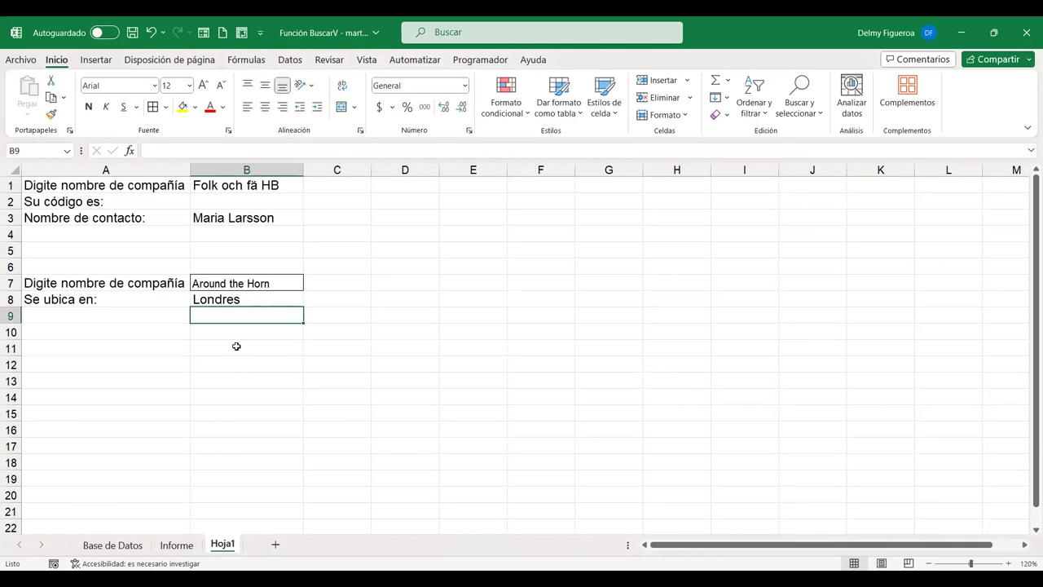
pyautogui.click(258, 299)
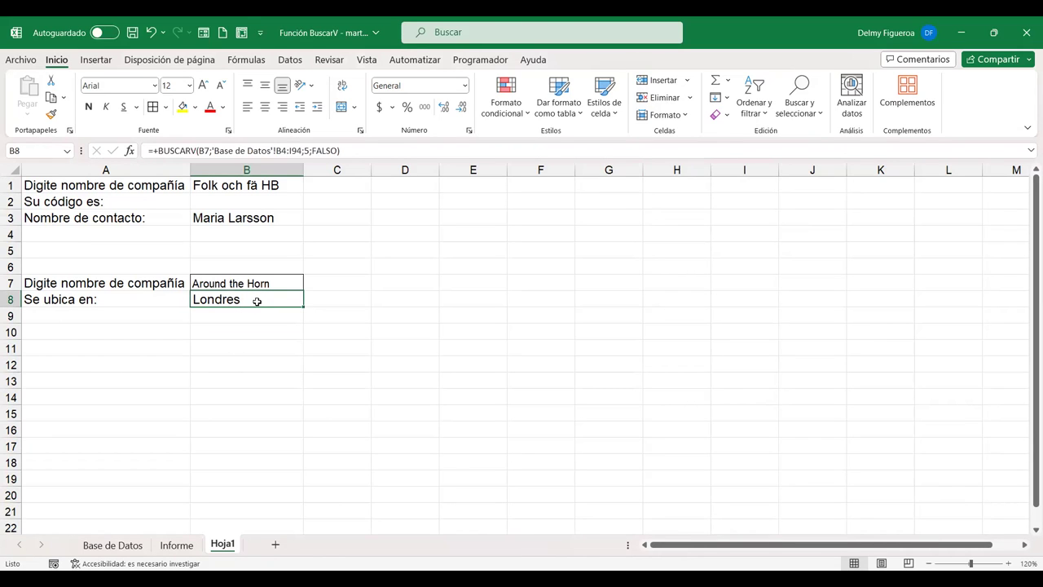
pyautogui.doubleClick(258, 301)
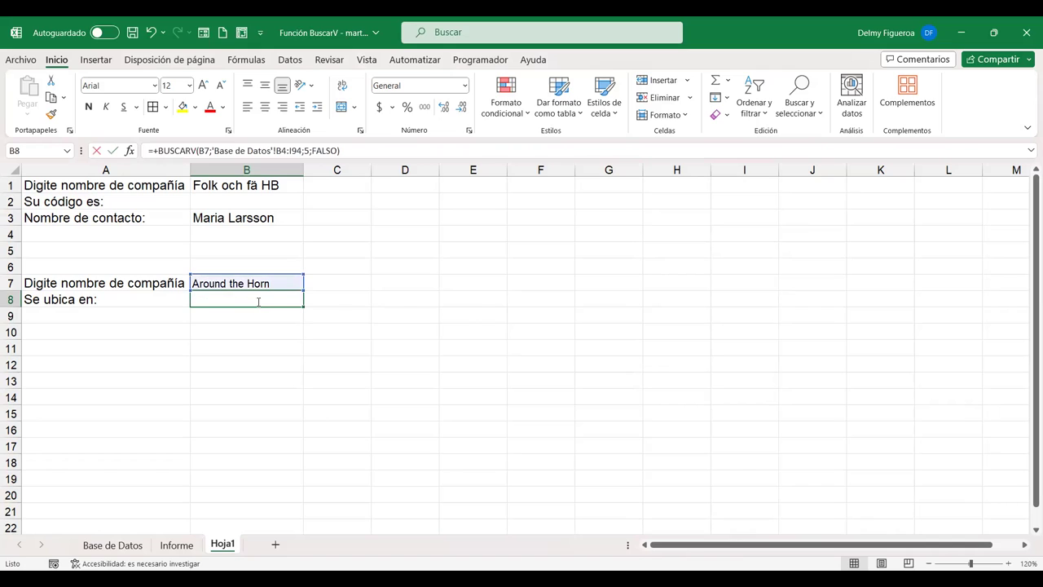
pyautogui.doubleClick(258, 301)
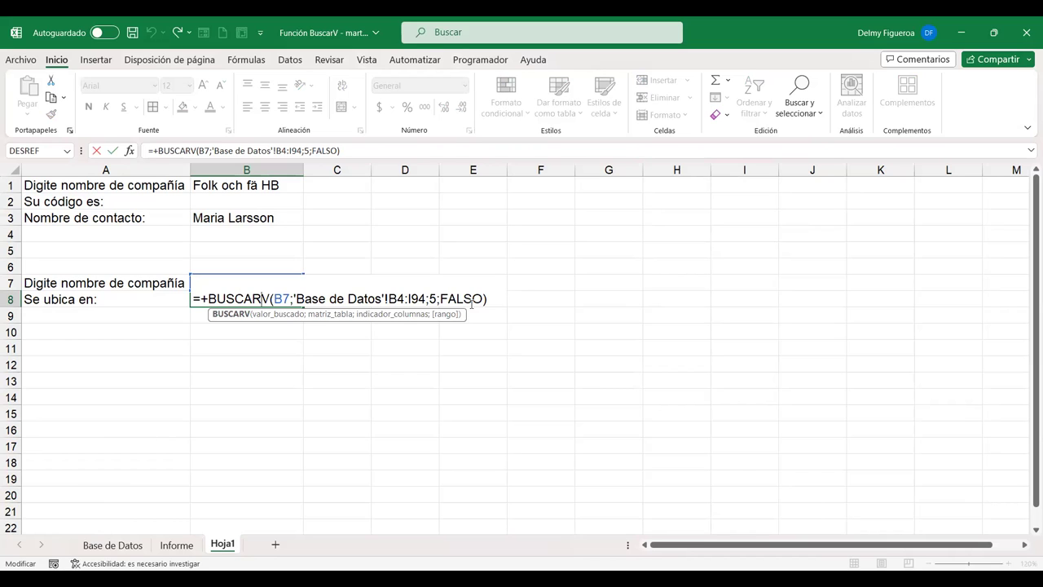
pyautogui.press('Return')
pyautogui.write('}')
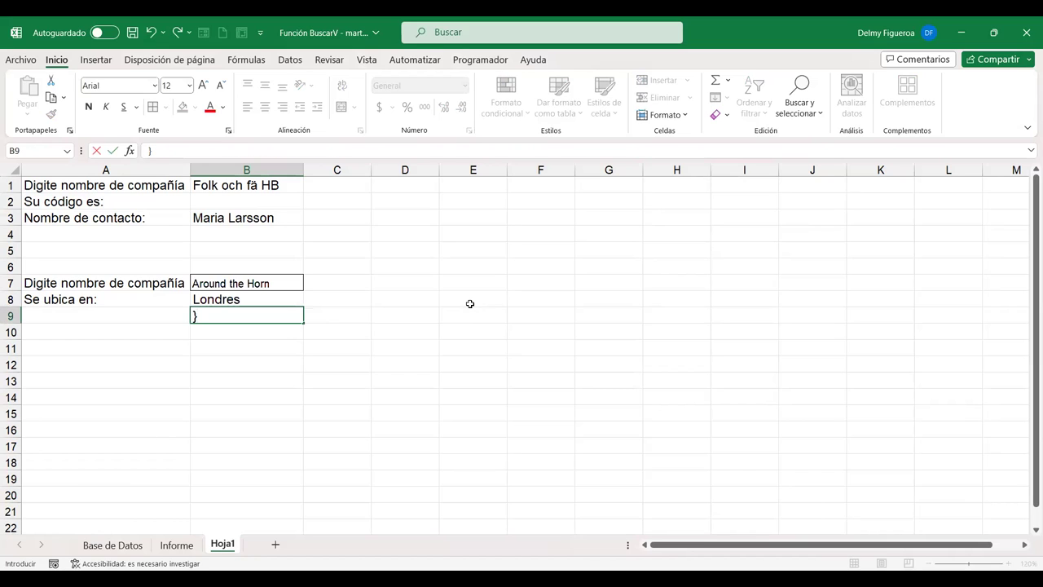
pyautogui.press('Escape')
pyautogui.press('Up')
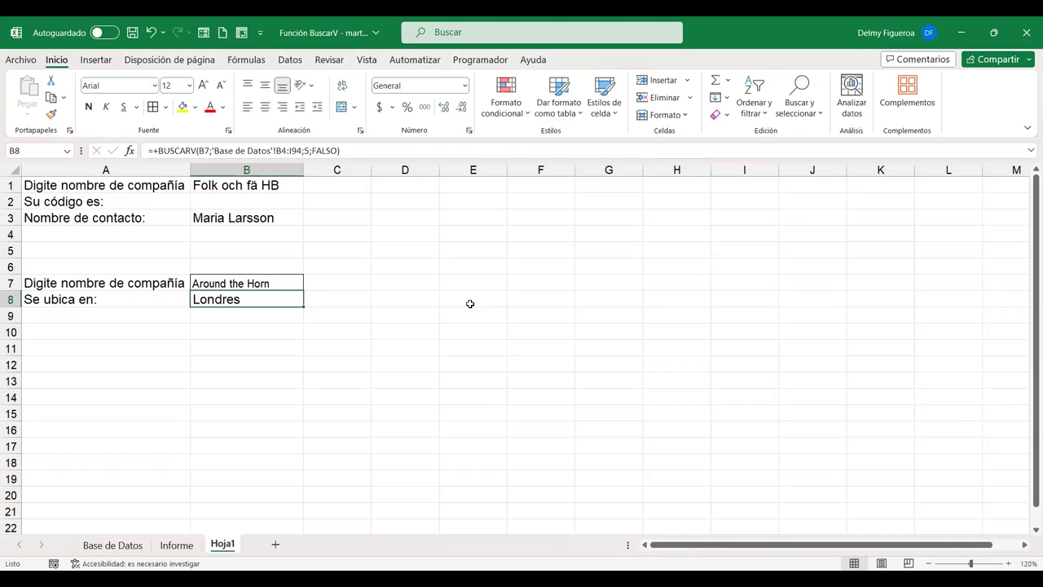
# - Re-enter B8's formula again, glance at Base de Datos and Informe, and reselect B8
pyautogui.click(285, 277)
pyautogui.click(267, 302)
pyautogui.doubleClick(268, 301)
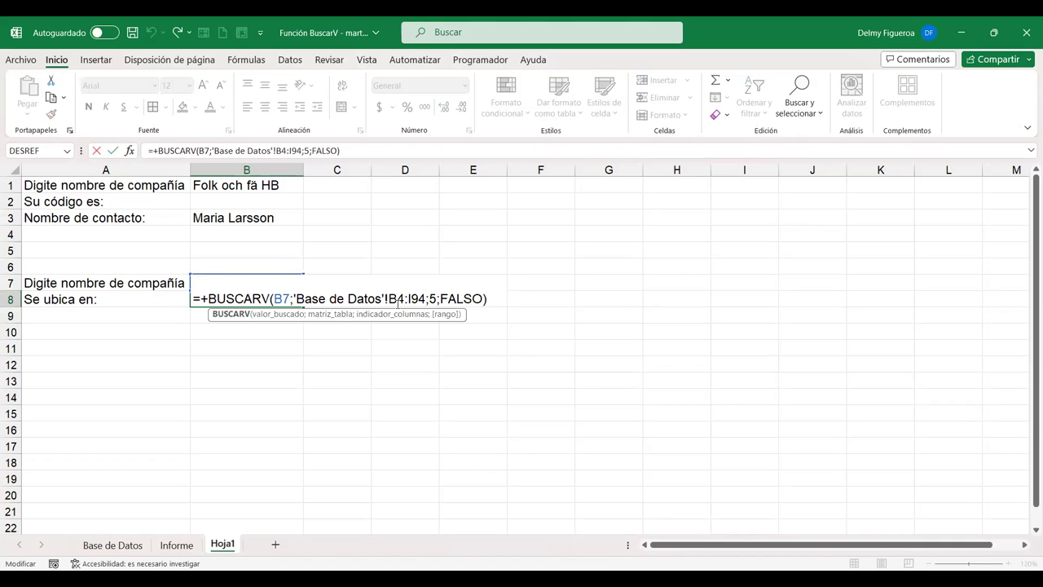
pyautogui.press('Return')
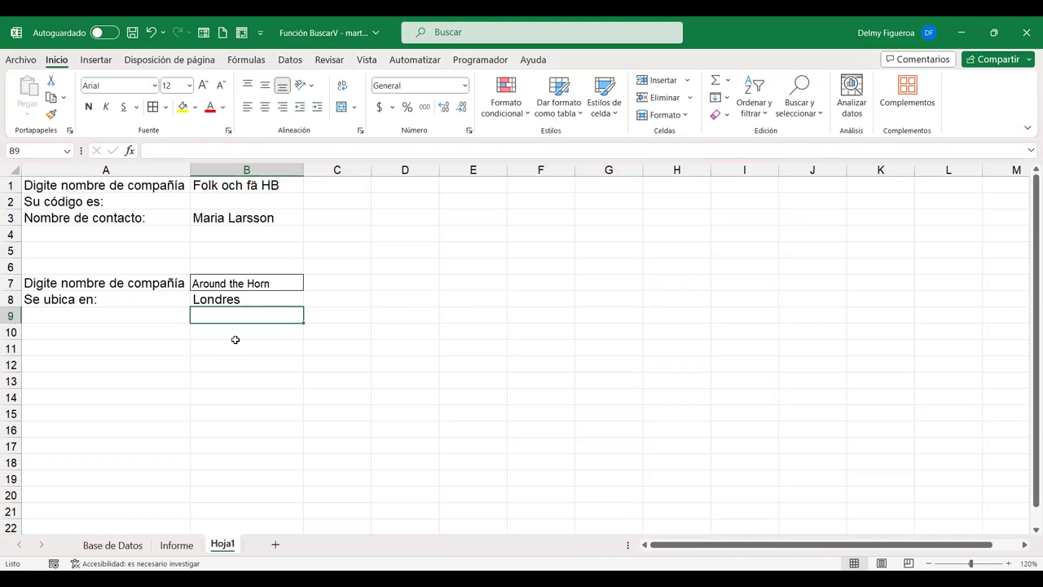
pyautogui.click(129, 546)
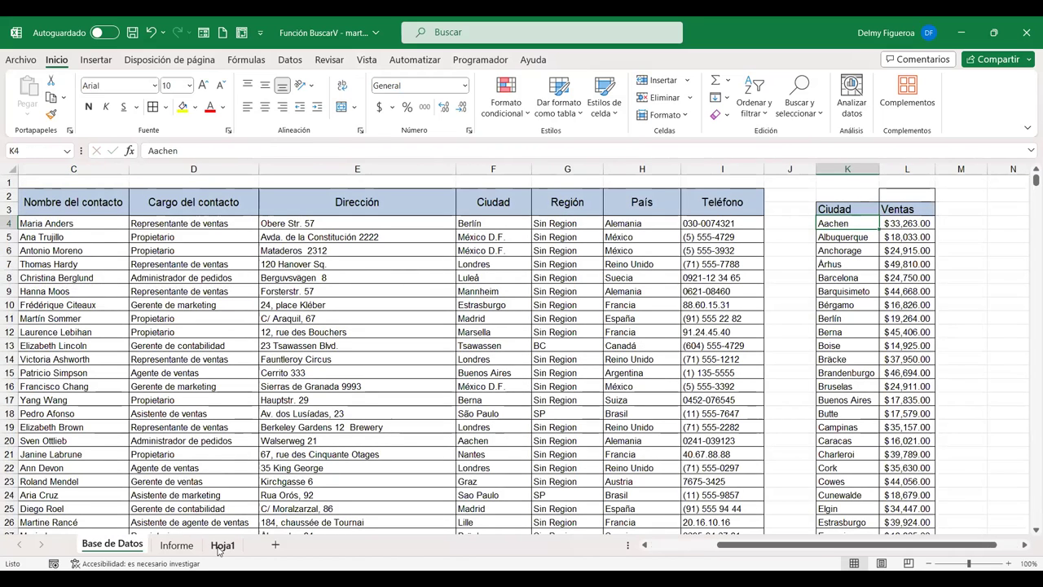
pyautogui.click(171, 545)
pyautogui.click(222, 545)
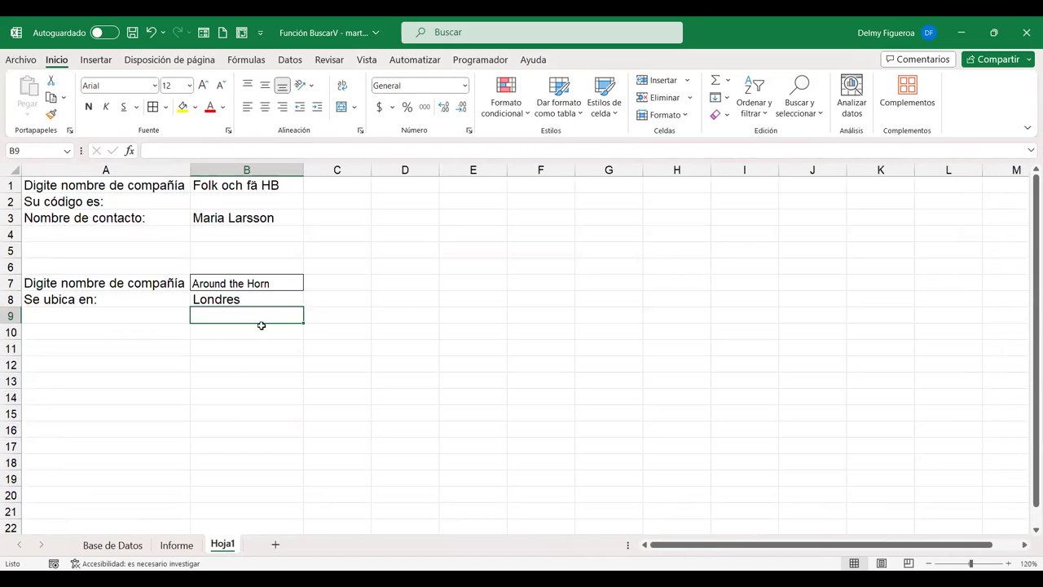
pyautogui.click(273, 298)
# - Wrap B8's city lookup in an outer BUSCARV using 'Base de Datos'!K4:L73 as the table
pyautogui.doubleClick(206, 299)
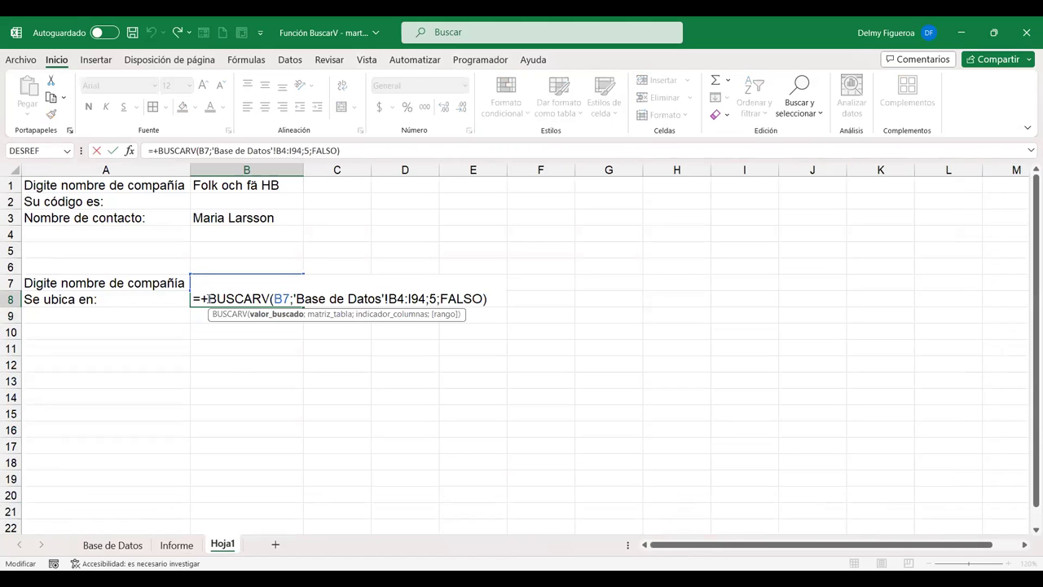
pyautogui.click(433, 299)
pyautogui.press('BackSpace')
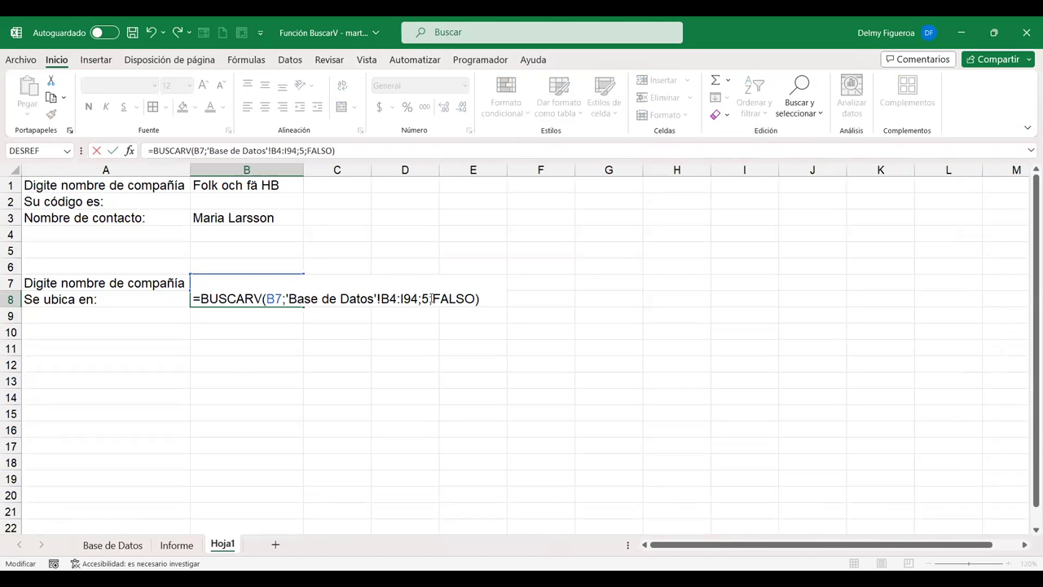
pyautogui.write('bus')
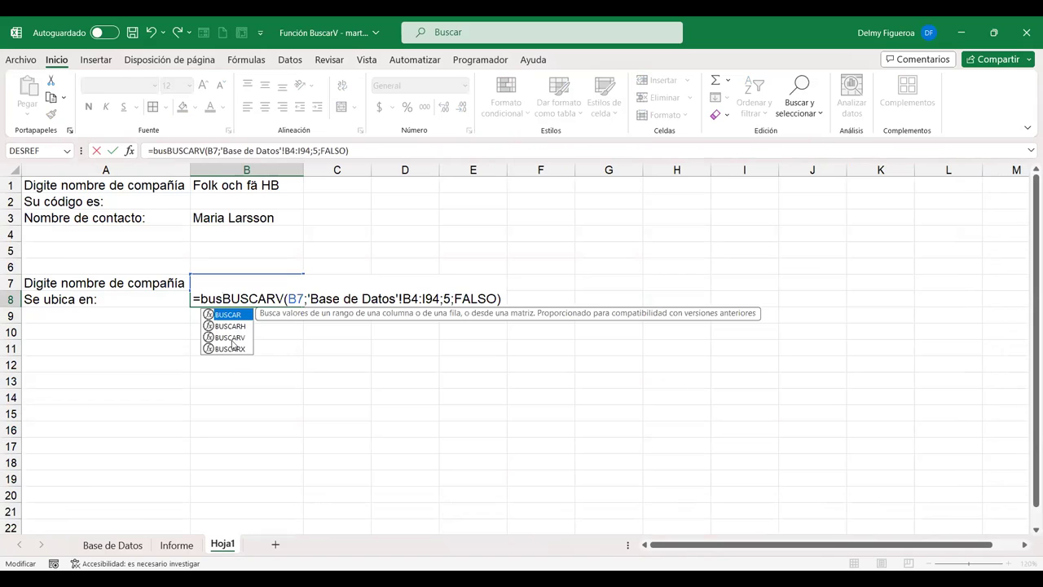
pyautogui.doubleClick(232, 337)
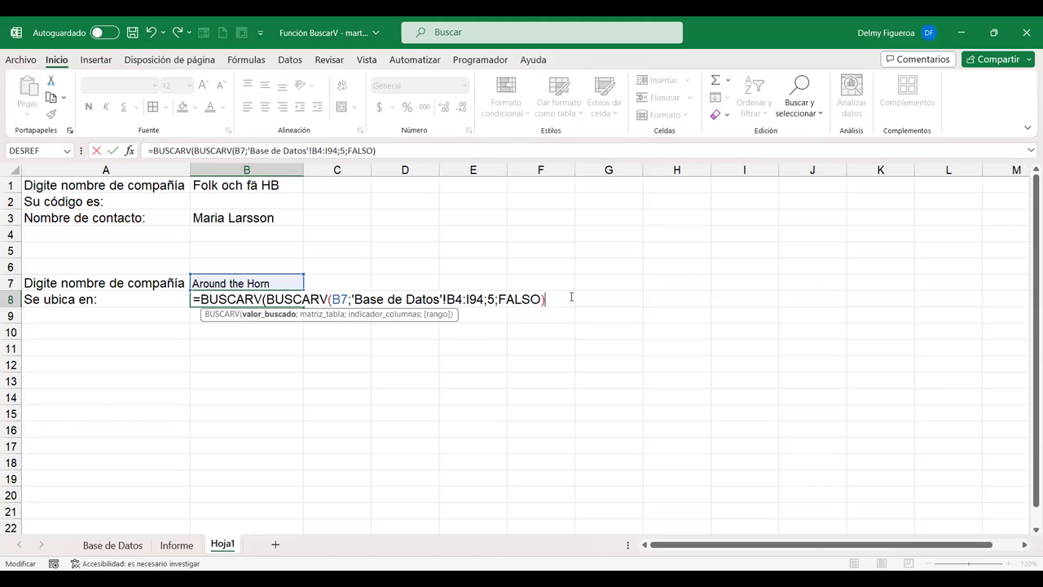
pyautogui.write(';')
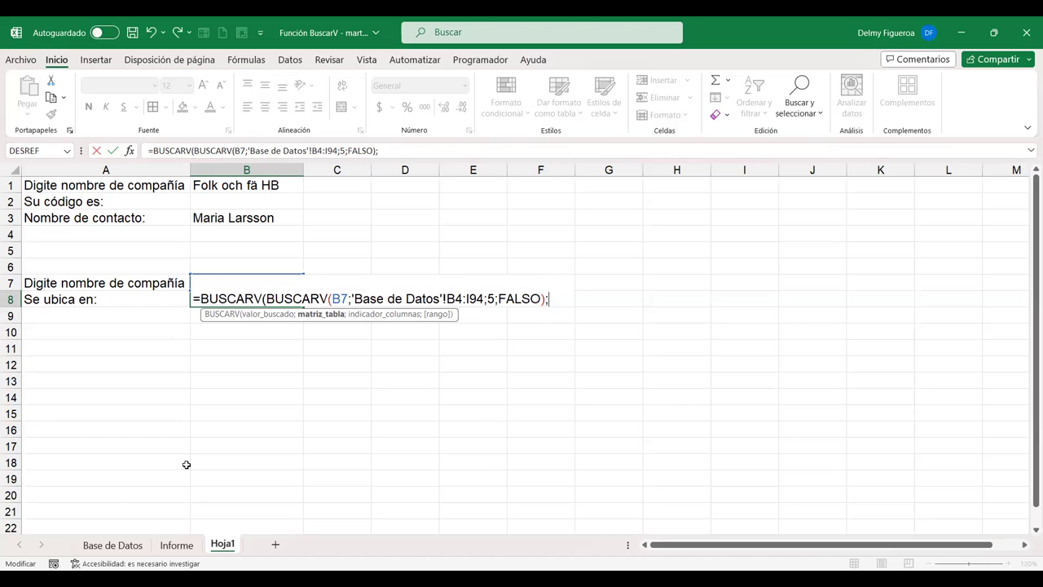
pyautogui.click(132, 550)
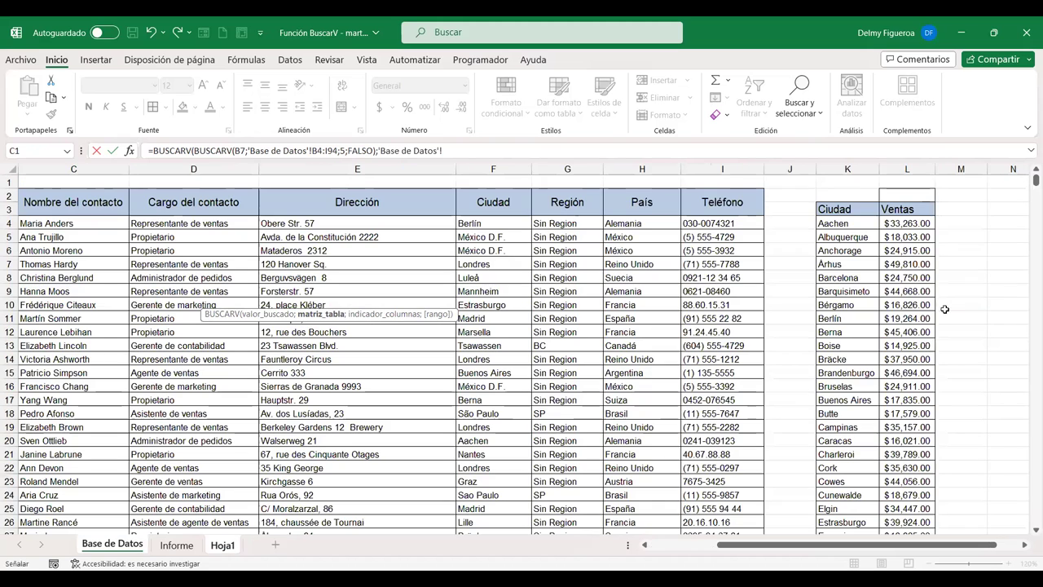
pyautogui.click(875, 228)
pyautogui.moveTo(877, 228)
pyautogui.mouseDown()
pyautogui.moveTo(900, 261)
pyautogui.moveTo(869, 433)
pyautogui.mouseUp()
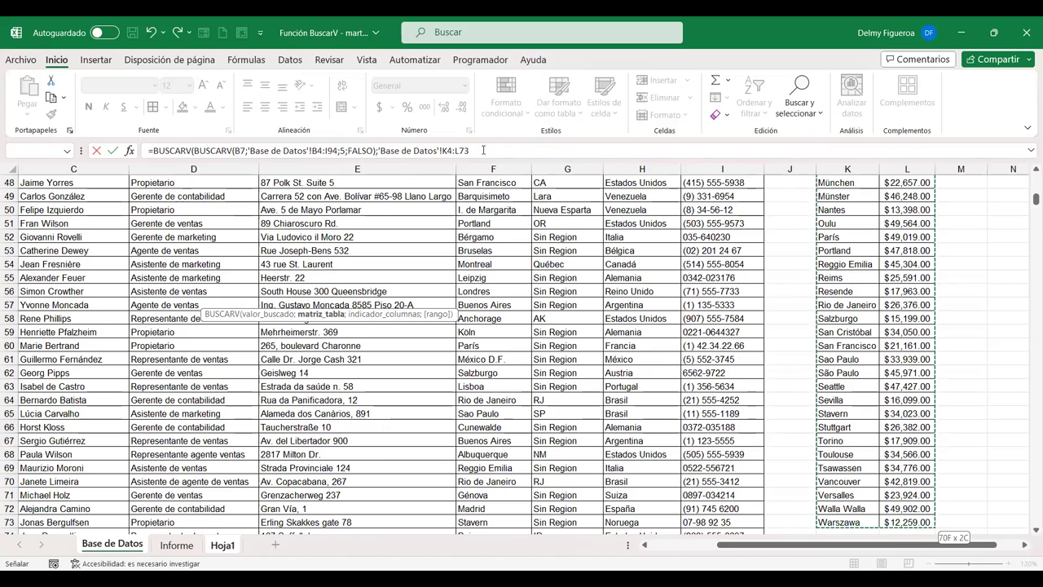
# - Finish the outer BUSCARV with column 2 and FALSO, then commit it
pyautogui.click(483, 150)
pyautogui.write(';2')
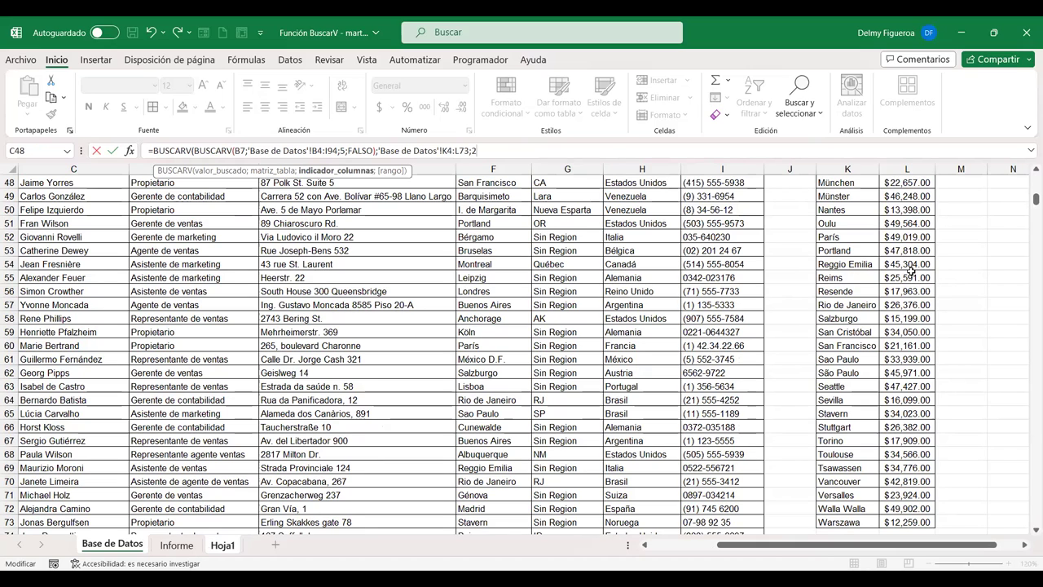
pyautogui.write(';')
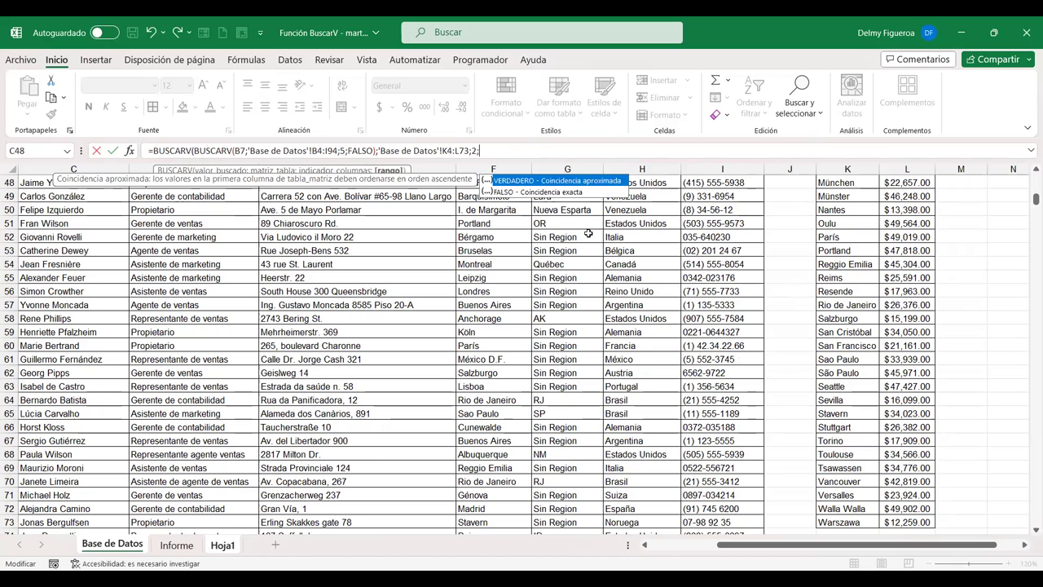
pyautogui.doubleClick(552, 193)
pyautogui.write(')')
pyautogui.press('Return')
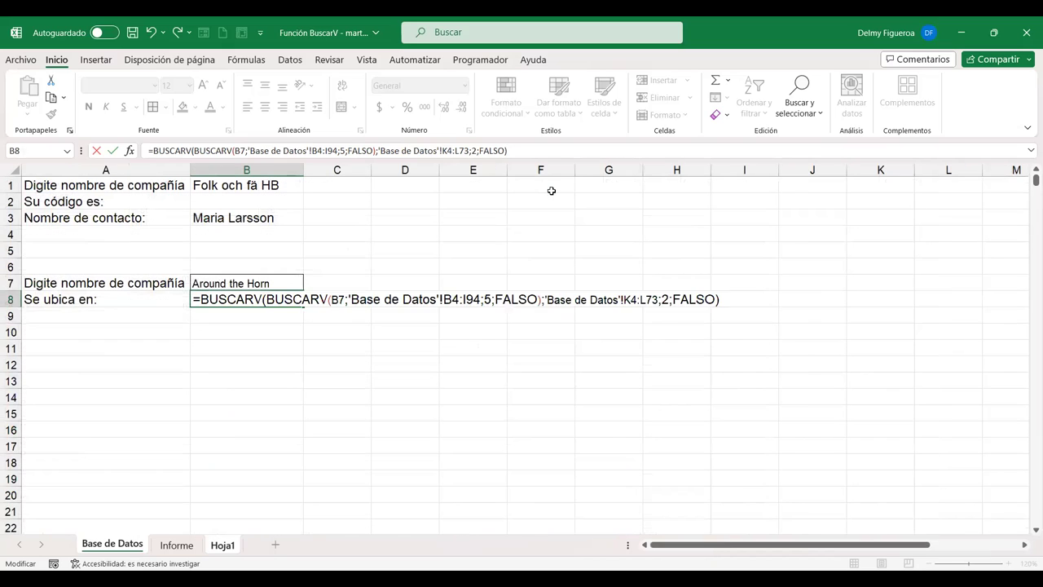
pyautogui.click(252, 295)
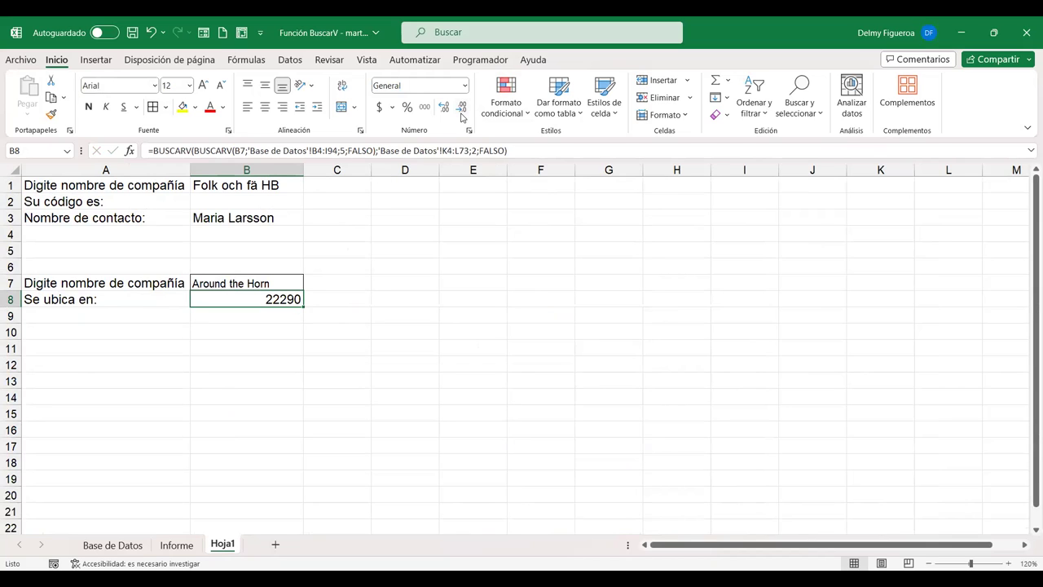
pyautogui.click(380, 107)
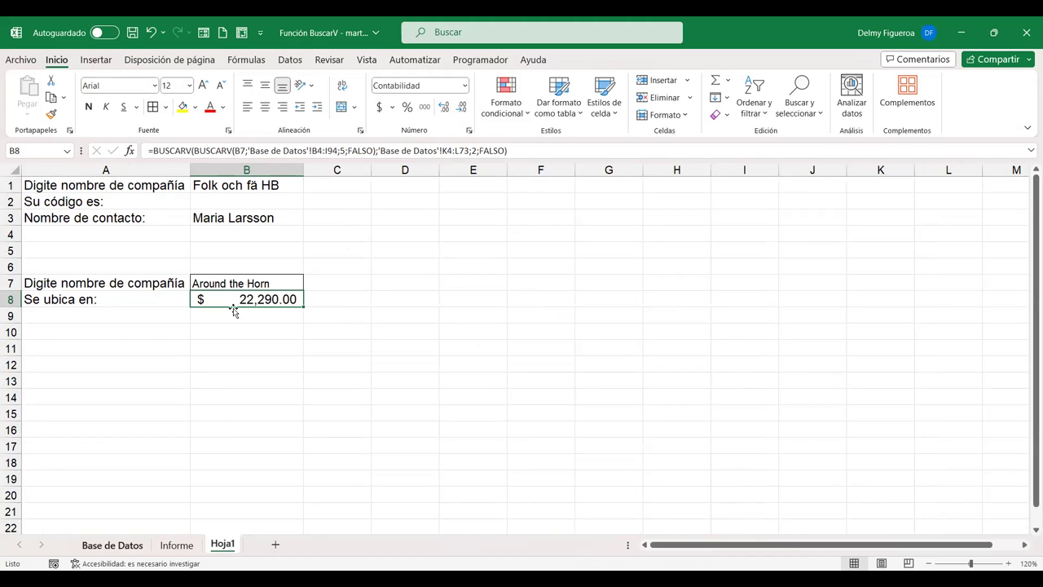
pyautogui.click(130, 545)
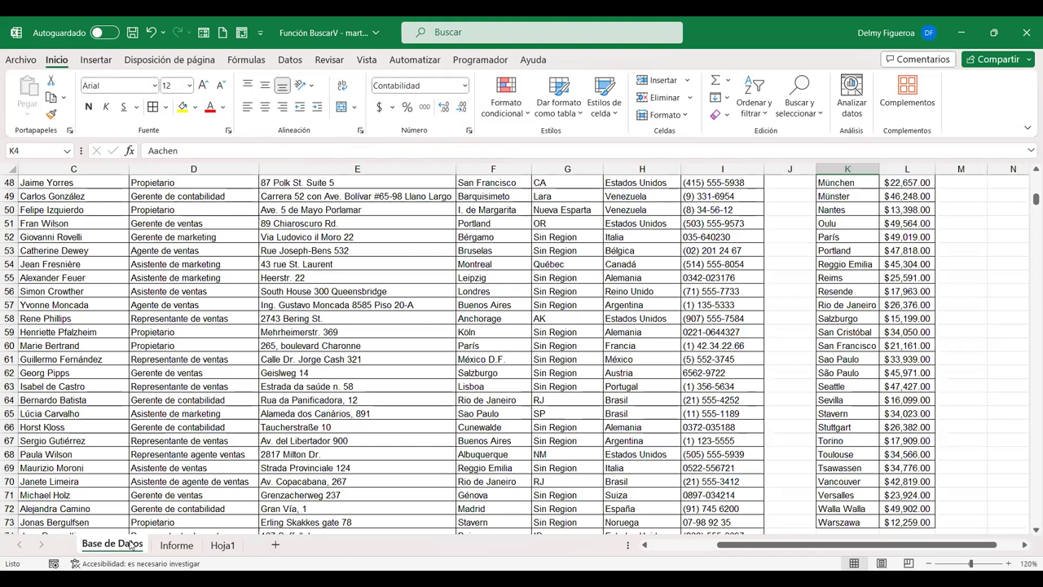
pyautogui.scroll(-5, 891, 397)
pyautogui.scroll(1, 891, 397)
pyautogui.scroll(1, 891, 397)
pyautogui.scroll(1, 891, 397)
pyautogui.scroll(2, 891, 397)
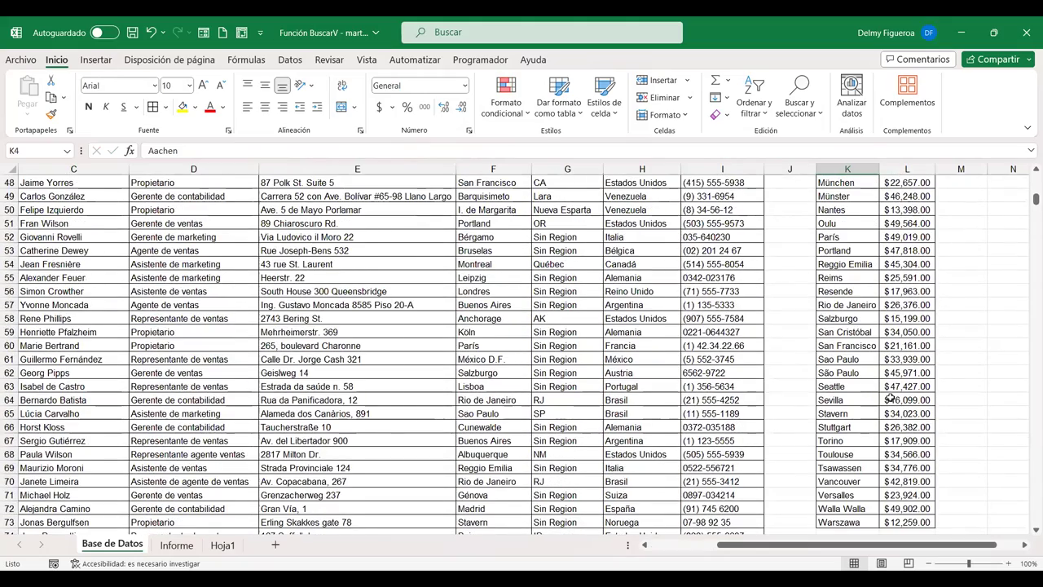
pyautogui.scroll(3, 891, 397)
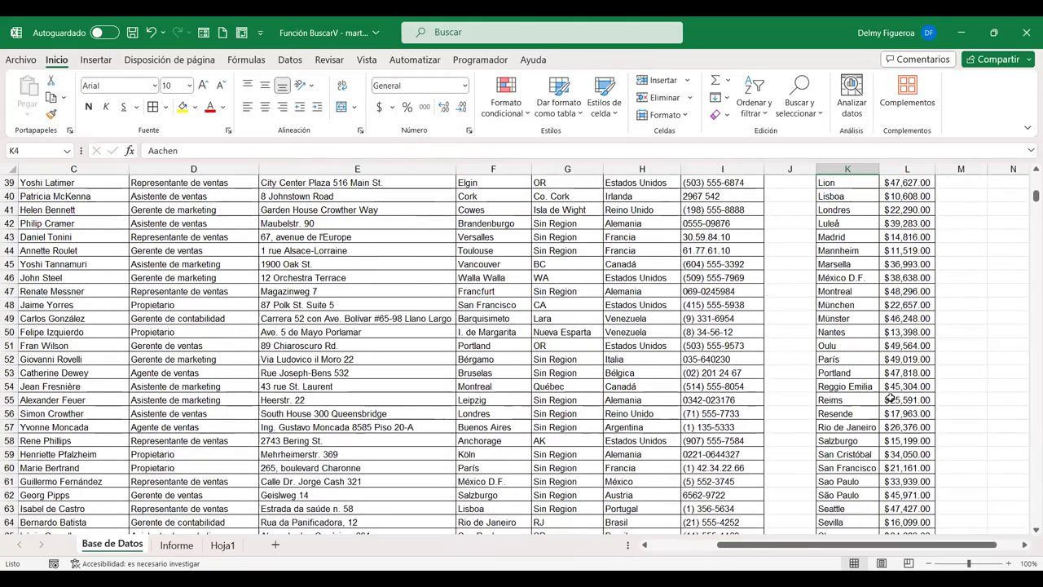
pyautogui.click(914, 210)
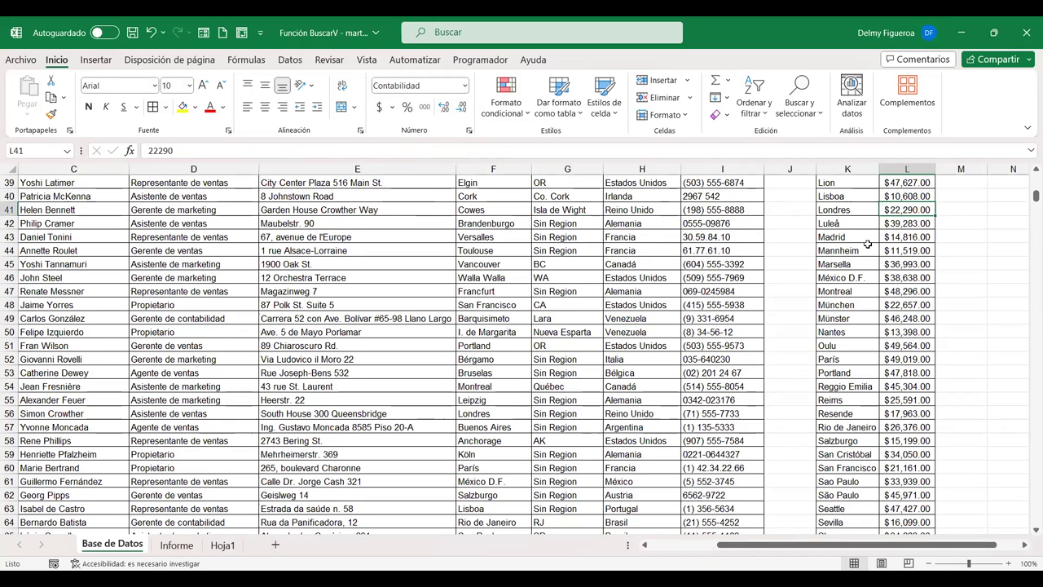
pyautogui.click(222, 544)
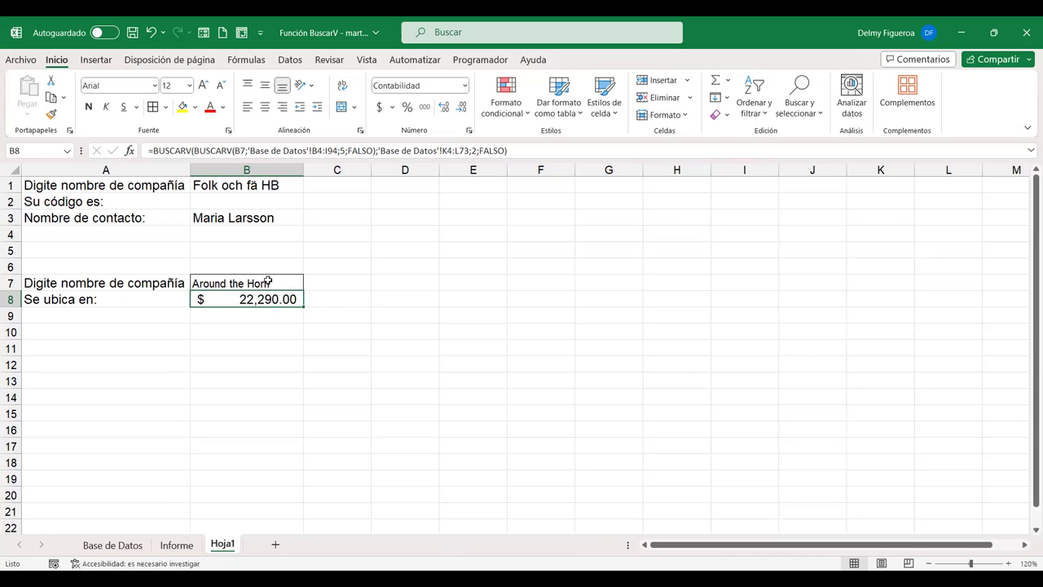
pyautogui.click(269, 278)
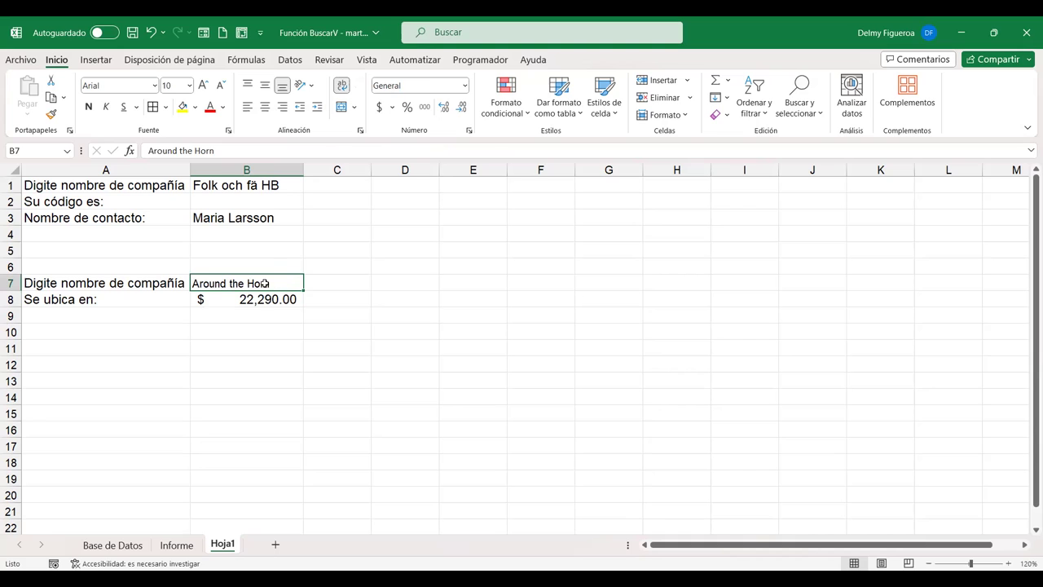
pyautogui.doubleClick(270, 301)
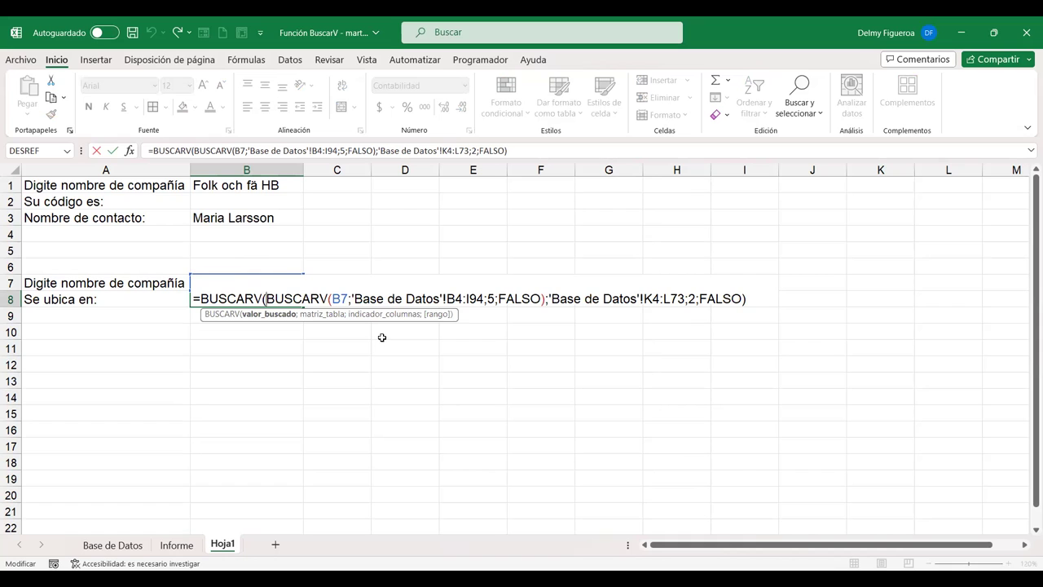
pyautogui.press('Return')
pyautogui.click(113, 544)
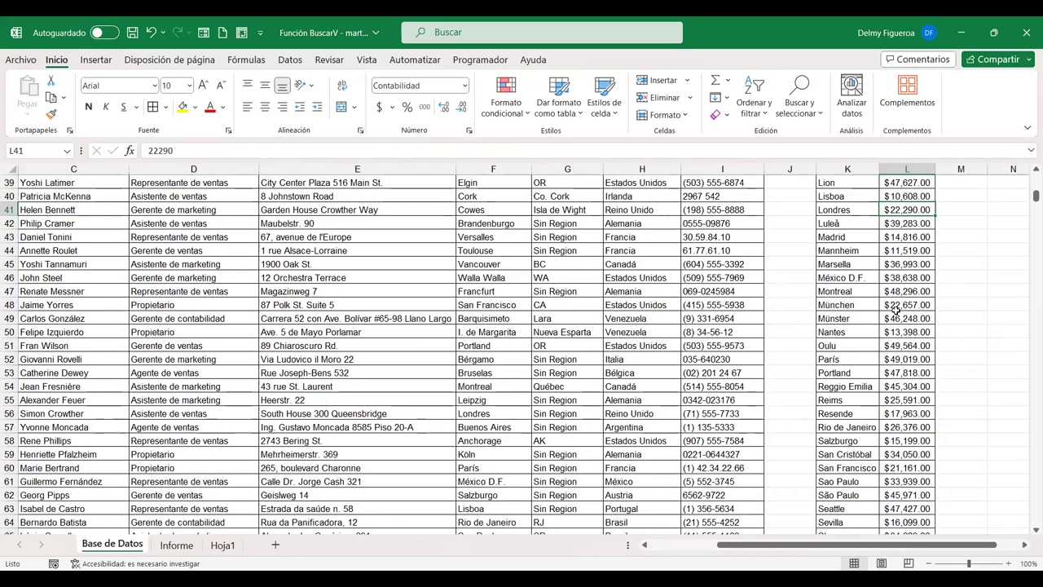
pyautogui.scroll(4, 878, 342)
pyautogui.scroll(3, 878, 342)
pyautogui.scroll(2, 878, 342)
pyautogui.scroll(4, 878, 342)
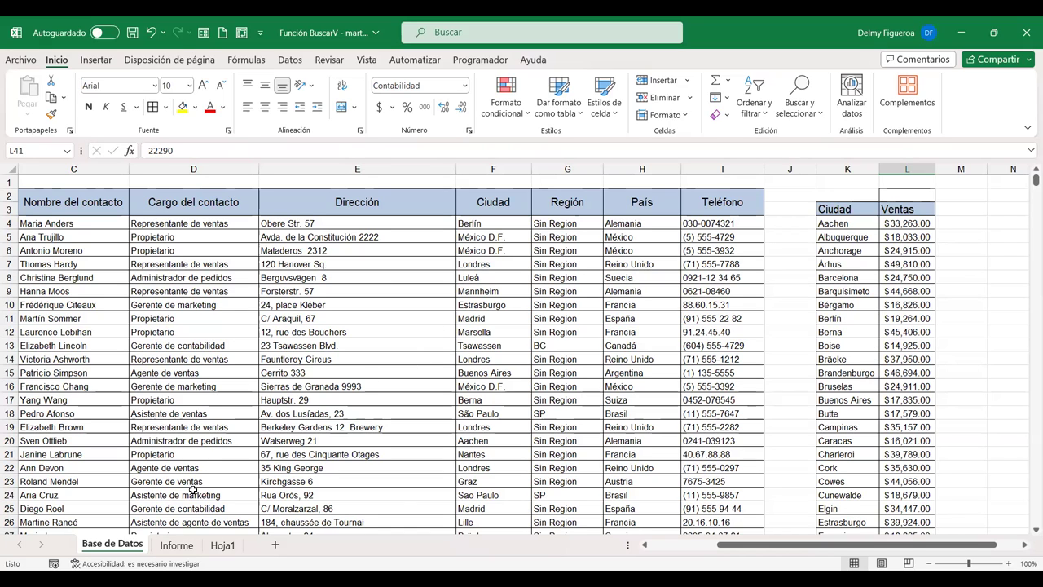
pyautogui.click(174, 545)
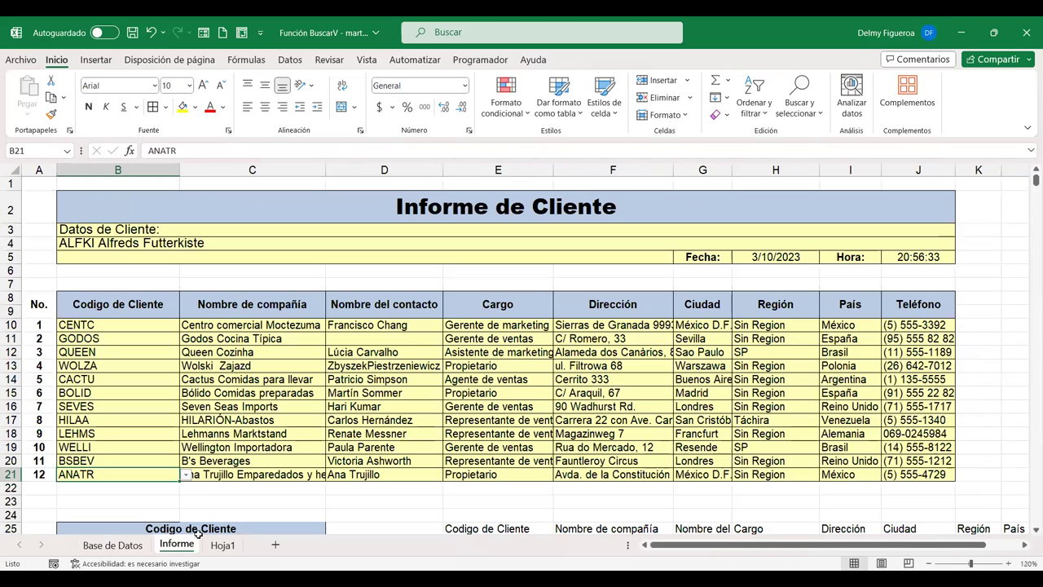
# - Copy B8's nested lookup formula into B9 and give B9 accounting format
pyautogui.hotkey('ctrl', 'pagedown')
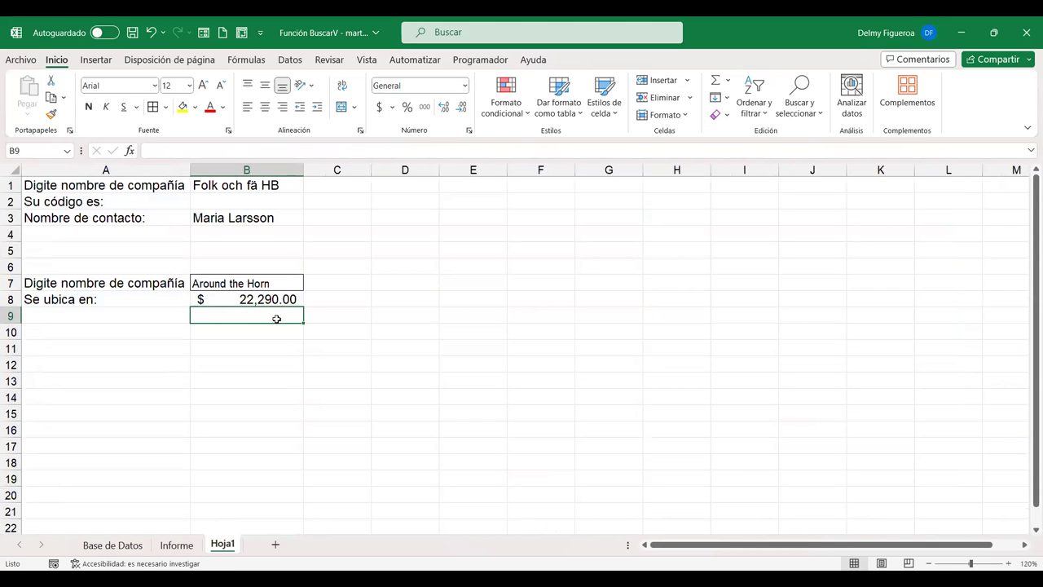
pyautogui.click(114, 302)
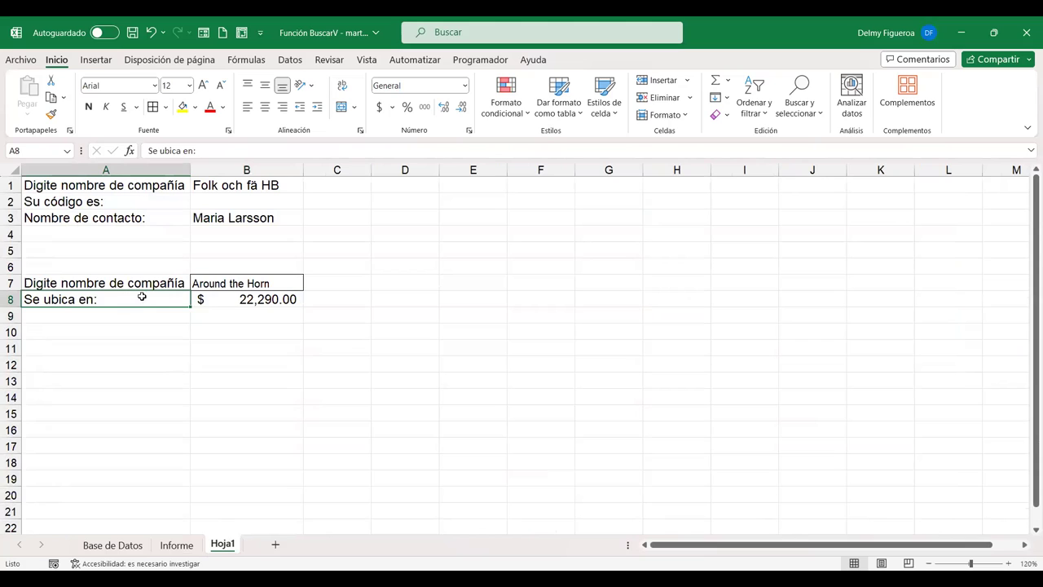
pyautogui.click(276, 299)
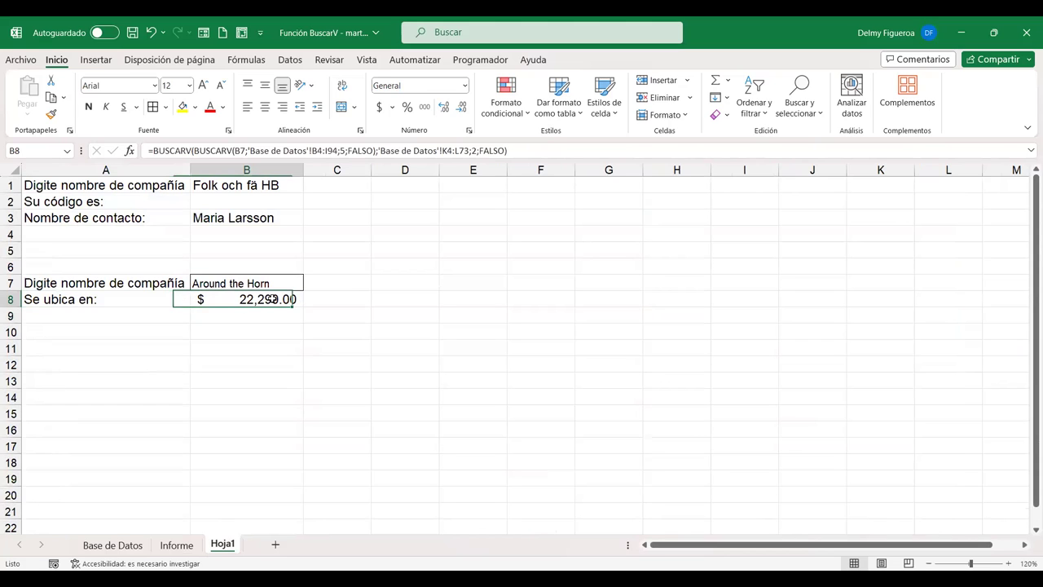
pyautogui.moveTo(507, 151); pyautogui.dragTo(43, 151)
pyautogui.hotkey('ctrl', 'c')
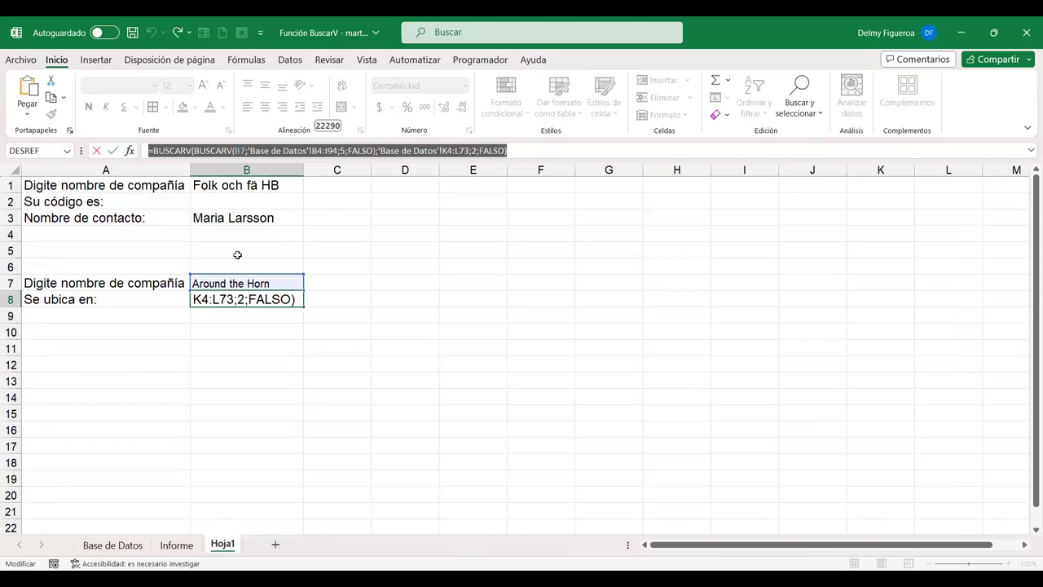
pyautogui.press('Return')
pyautogui.hotkey('ctrl', 'v')
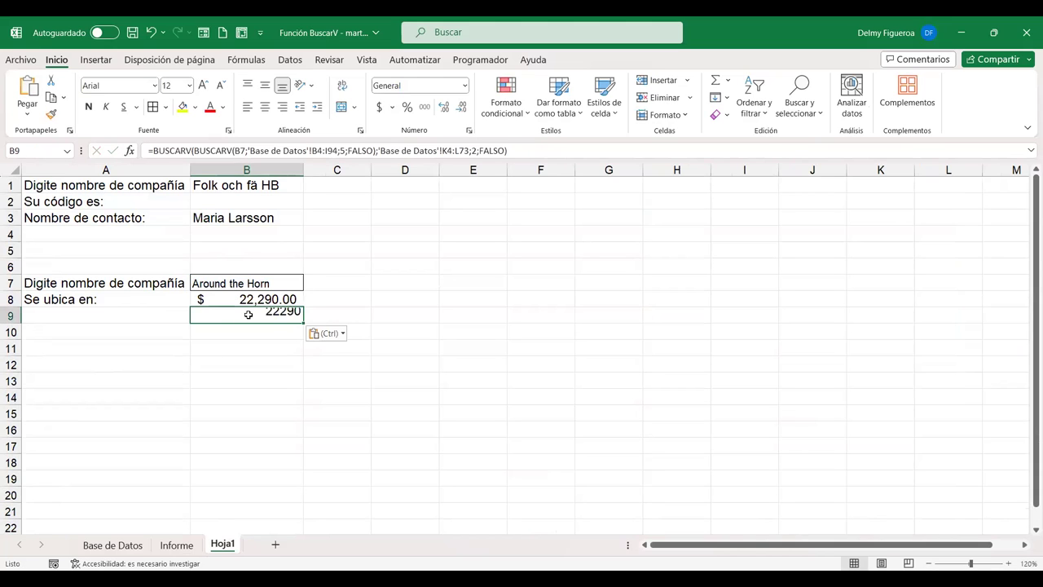
pyautogui.click(380, 108)
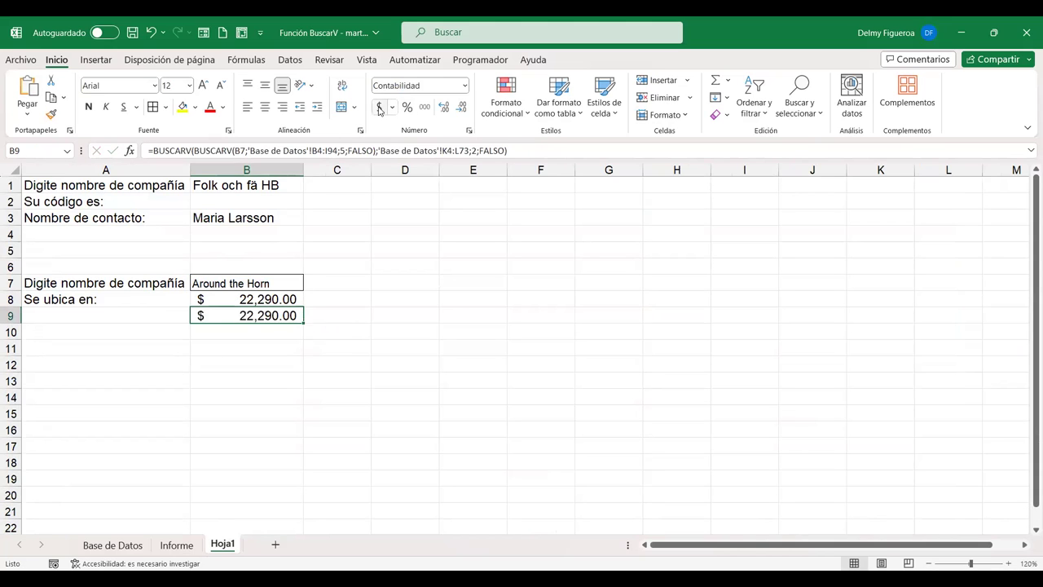
# - Label A9 'Su venta es:'
pyautogui.click(129, 318)
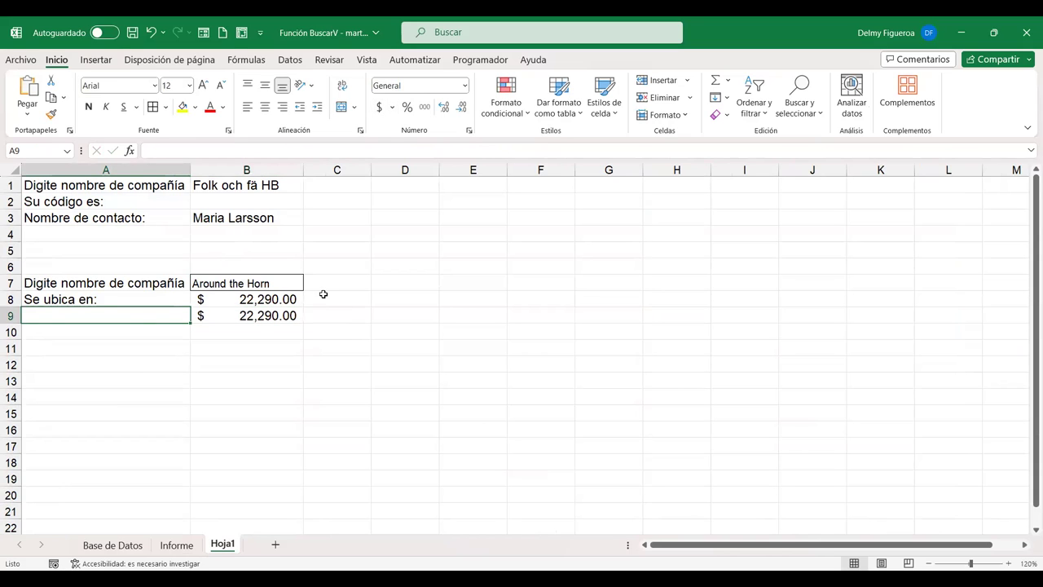
pyautogui.write('Su vesnta')
pyautogui.press('BackSpace')
pyautogui.press('BackSpace')
pyautogui.press('BackSpace')
pyautogui.press('BackSpace')
pyautogui.press('BackSpace')
pyautogui.write('nta es')
pyautogui.press('Return')
# - Strip the outer BUSCARV from B8 so it returns the city Londres
pyautogui.press('Up')
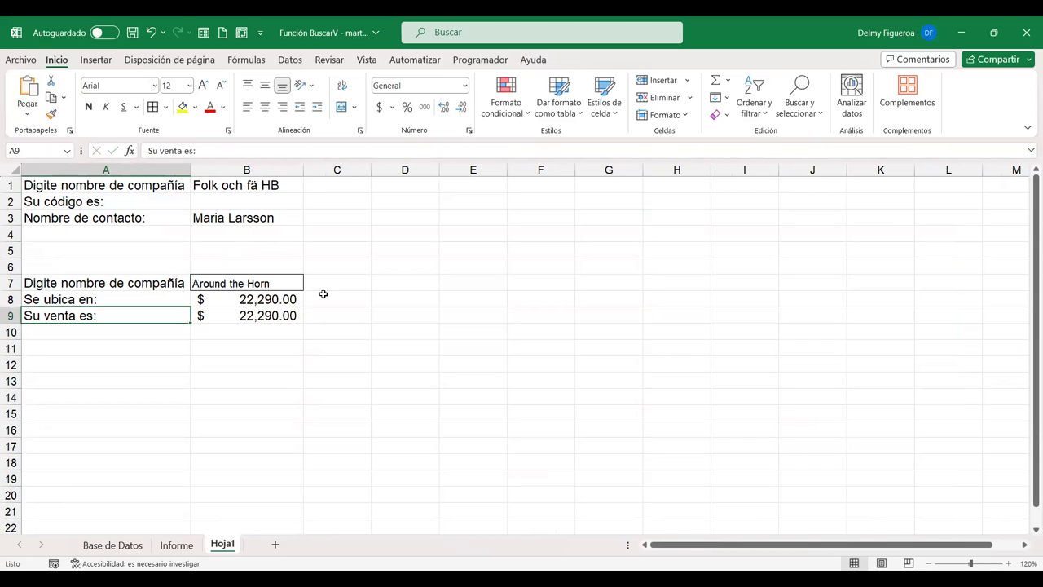
pyautogui.press('Right')
pyautogui.press('Up')
pyautogui.press('F2')
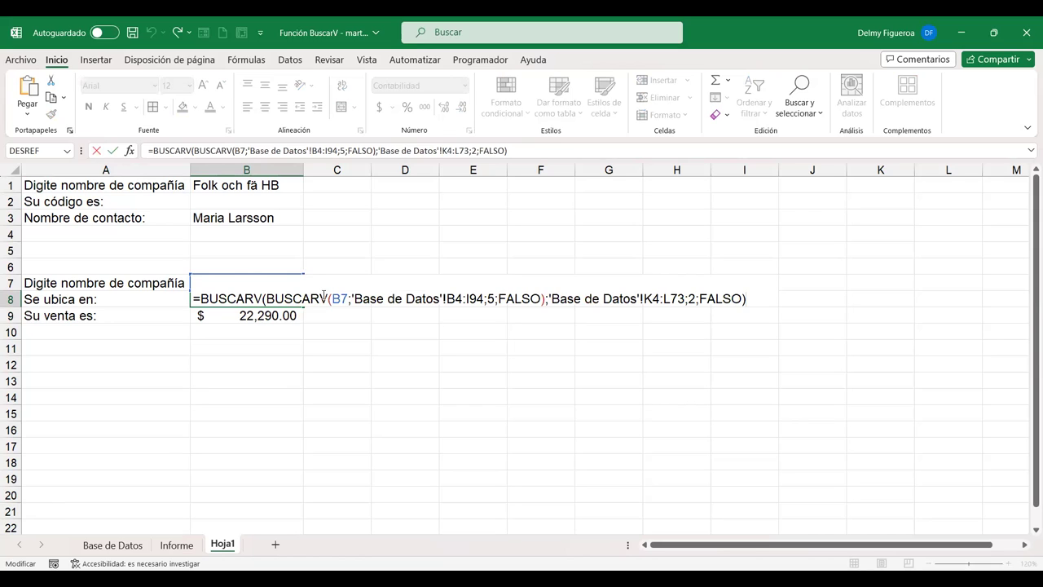
pyautogui.hotkey('ctrl', 'shift', 'End')
pyautogui.press('Delete')
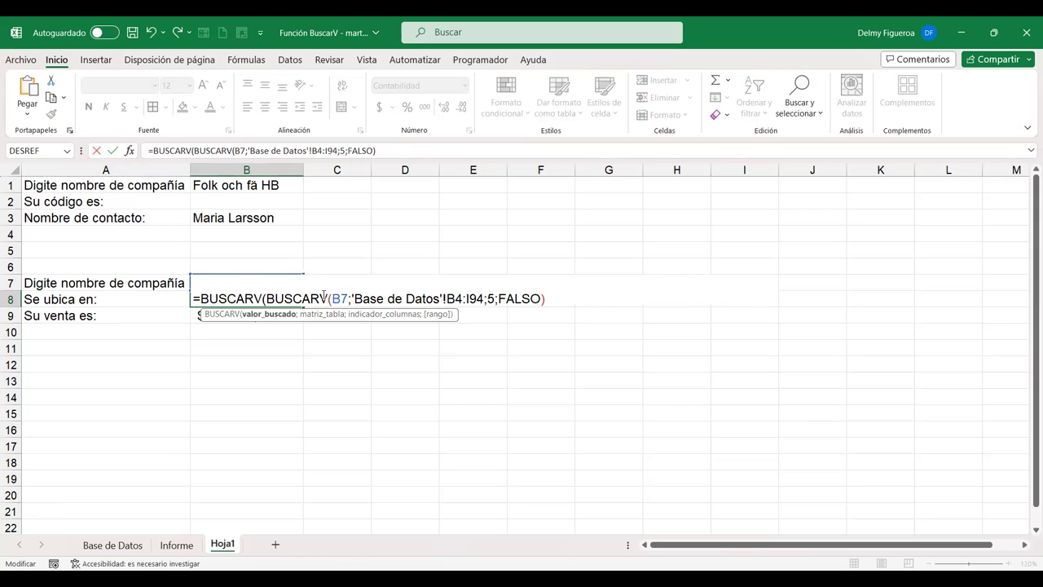
pyautogui.press('Delete')
pyautogui.press('Delete')
pyautogui.press('Delete')
pyautogui.press('Delete')
pyautogui.press('Delete')
pyautogui.press('Delete')
pyautogui.press('Delete')
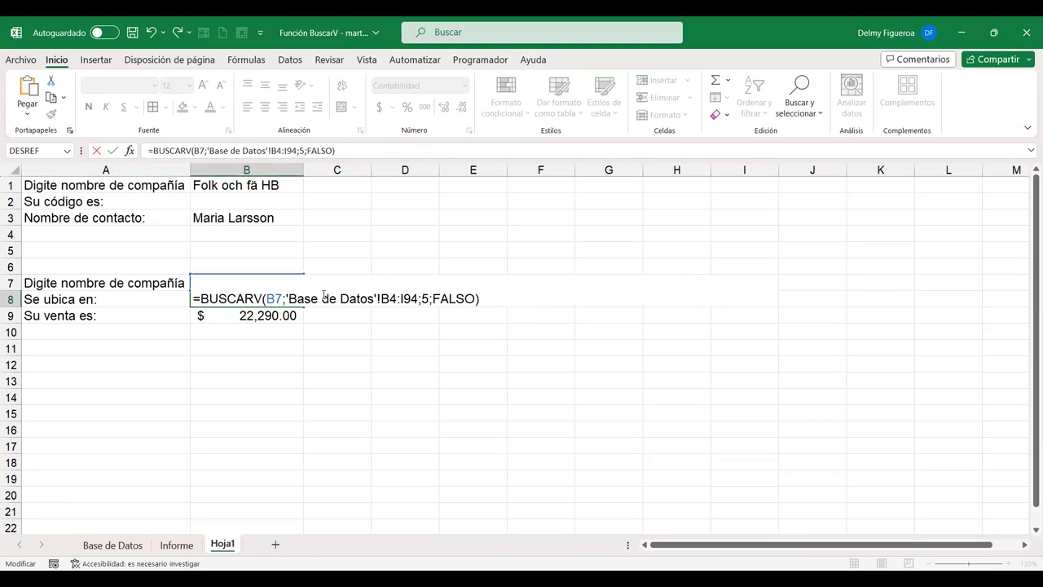
pyautogui.press('Return')
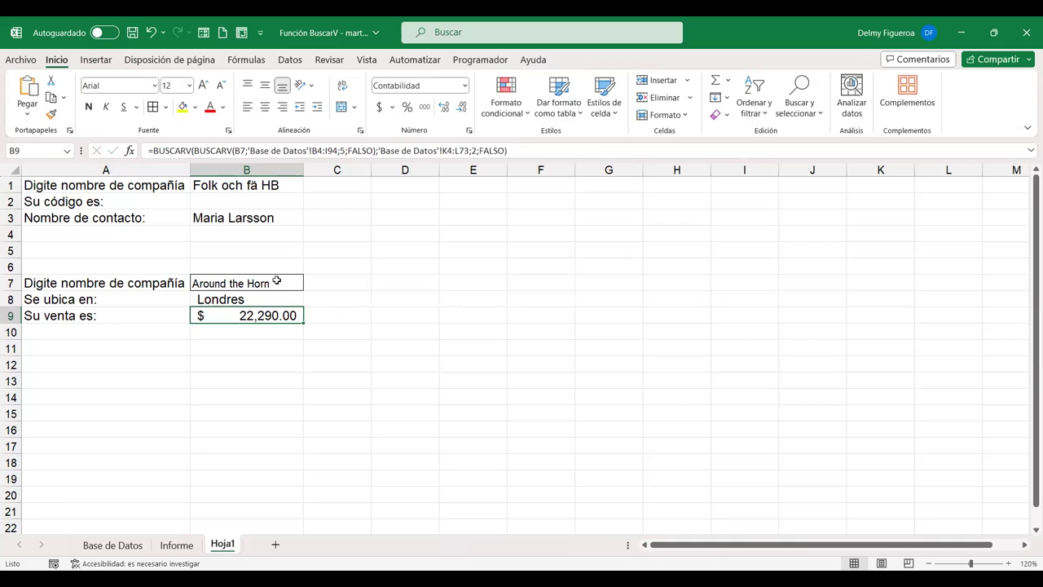
# - Copy Alfreds Futterkiste from Base de Datos B4 into Hoja1's B7
pyautogui.click(277, 282)
pyautogui.click(122, 546)
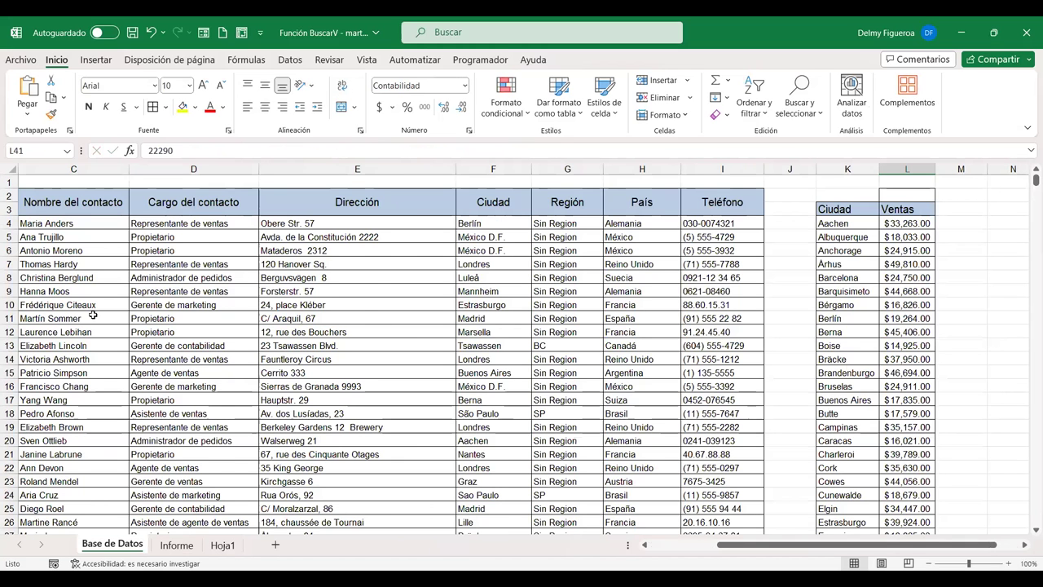
pyautogui.hscroll(-3, 93, 315)
pyautogui.click(149, 226)
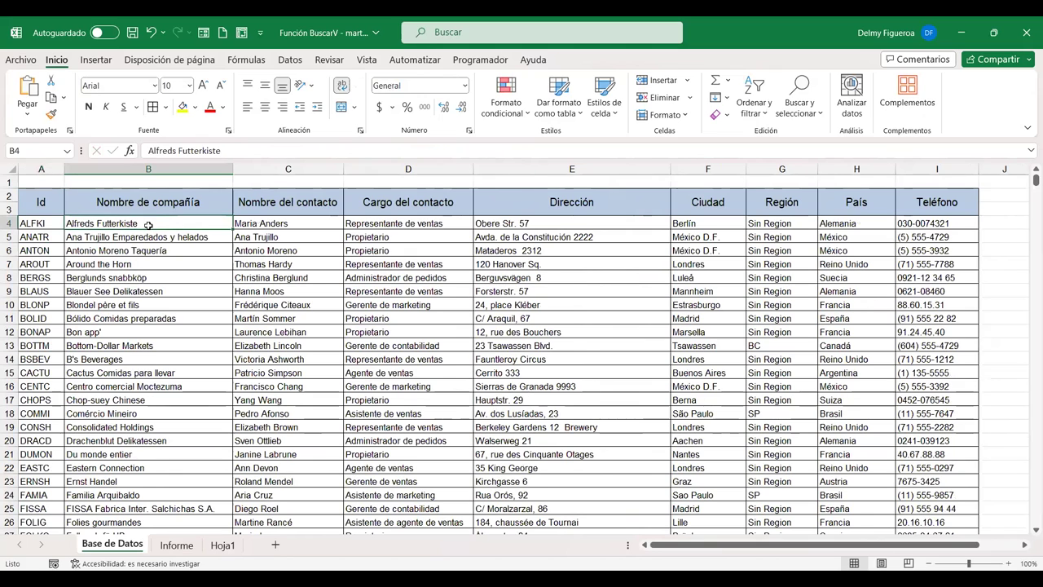
pyautogui.hotkey('ctrl', 'c')
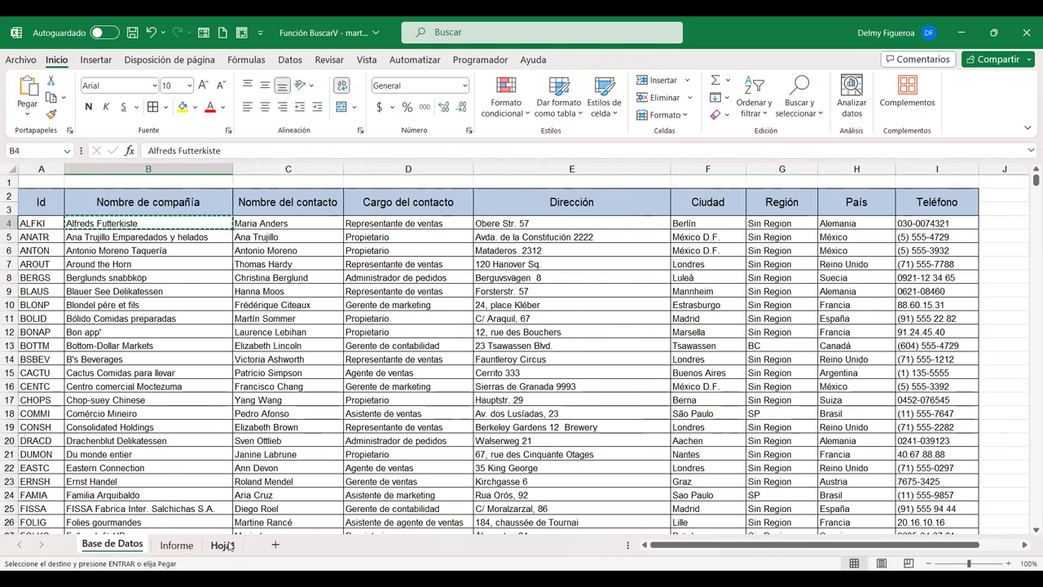
pyautogui.click(223, 544)
pyautogui.hotkey('ctrl', 'v')
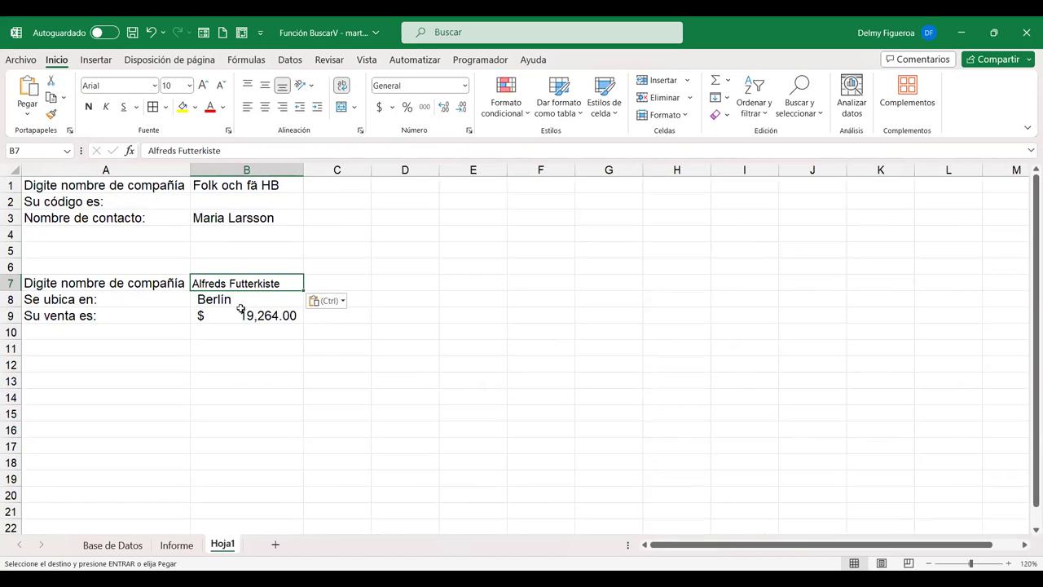
# - Verify Berlín's sales of $19,264.00 in the Ventas column, then return to Hoja1
pyautogui.click(130, 546)
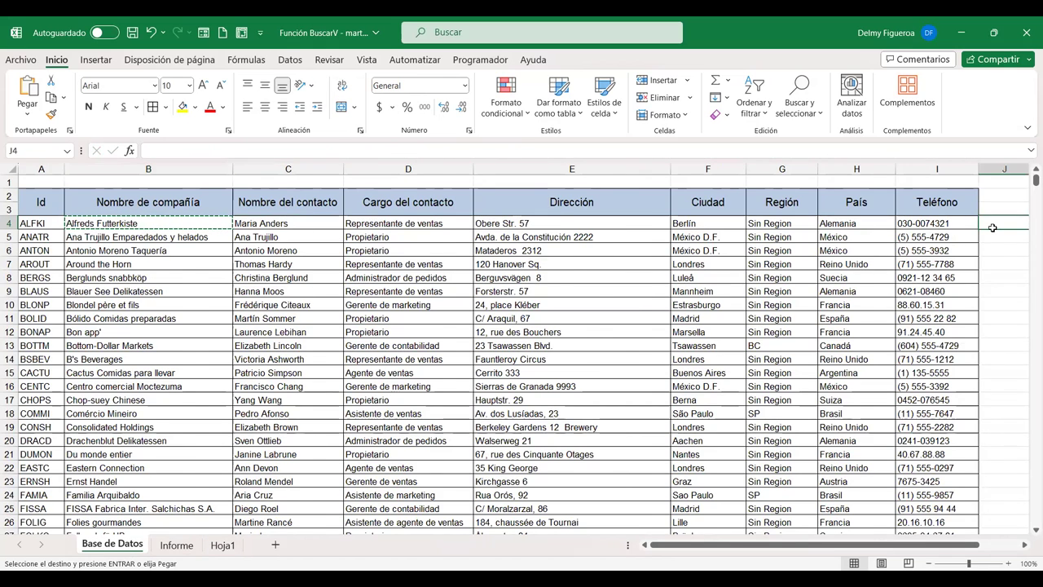
pyautogui.hotkey('ctrl', 'Right')
pyautogui.hotkey('ctrl', 'Right')
pyautogui.hotkey('ctrl', 'Right')
pyautogui.click(907, 318)
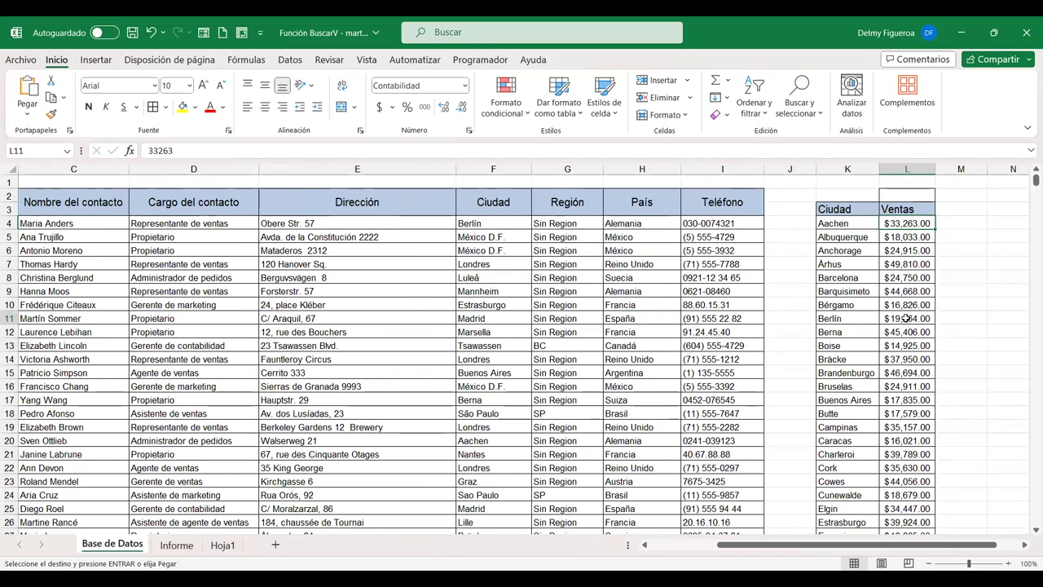
pyautogui.click(222, 545)
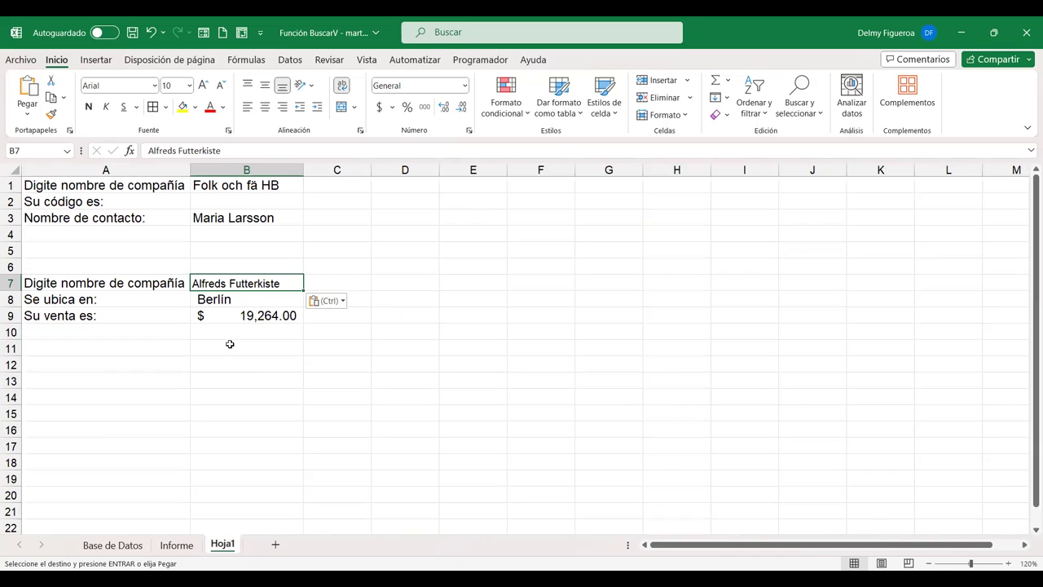